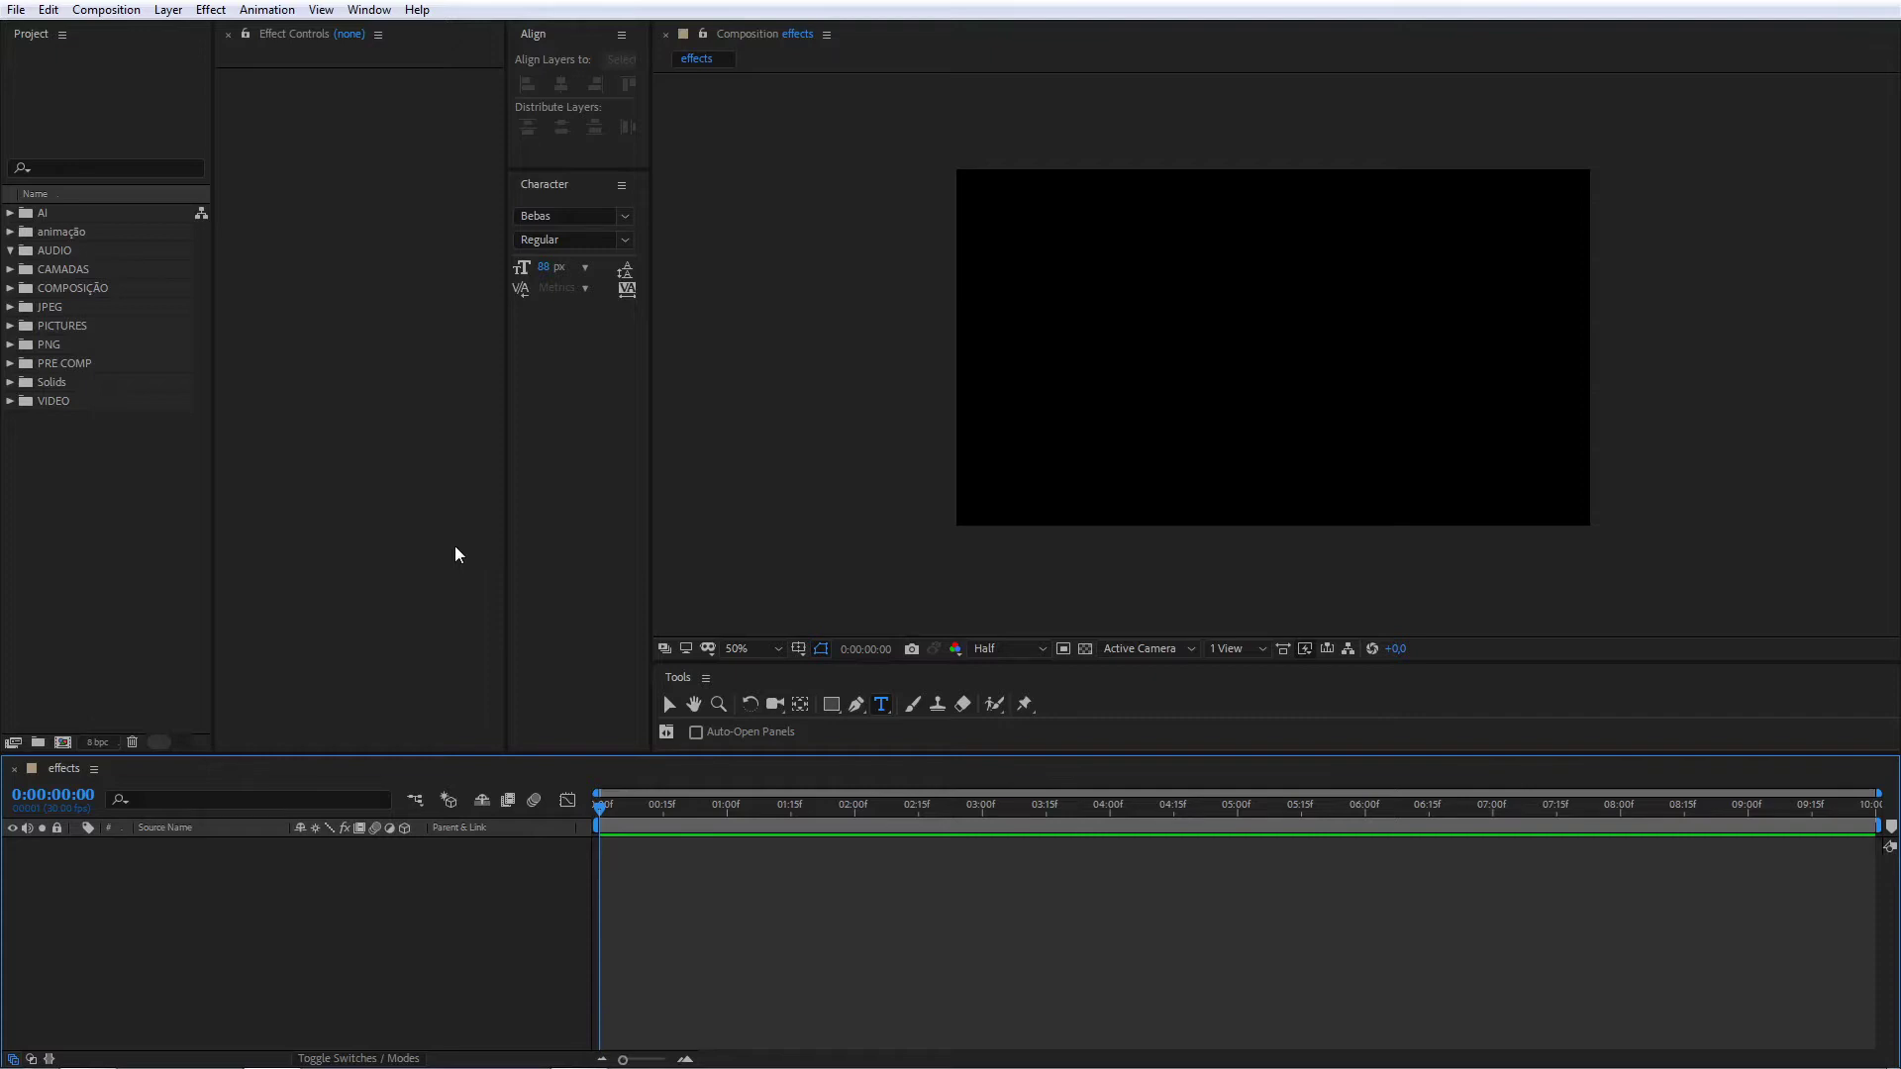
Step: Display the Effects & Presets panel in the workspace
left_click(320, 9)
mouse_move(369, 9)
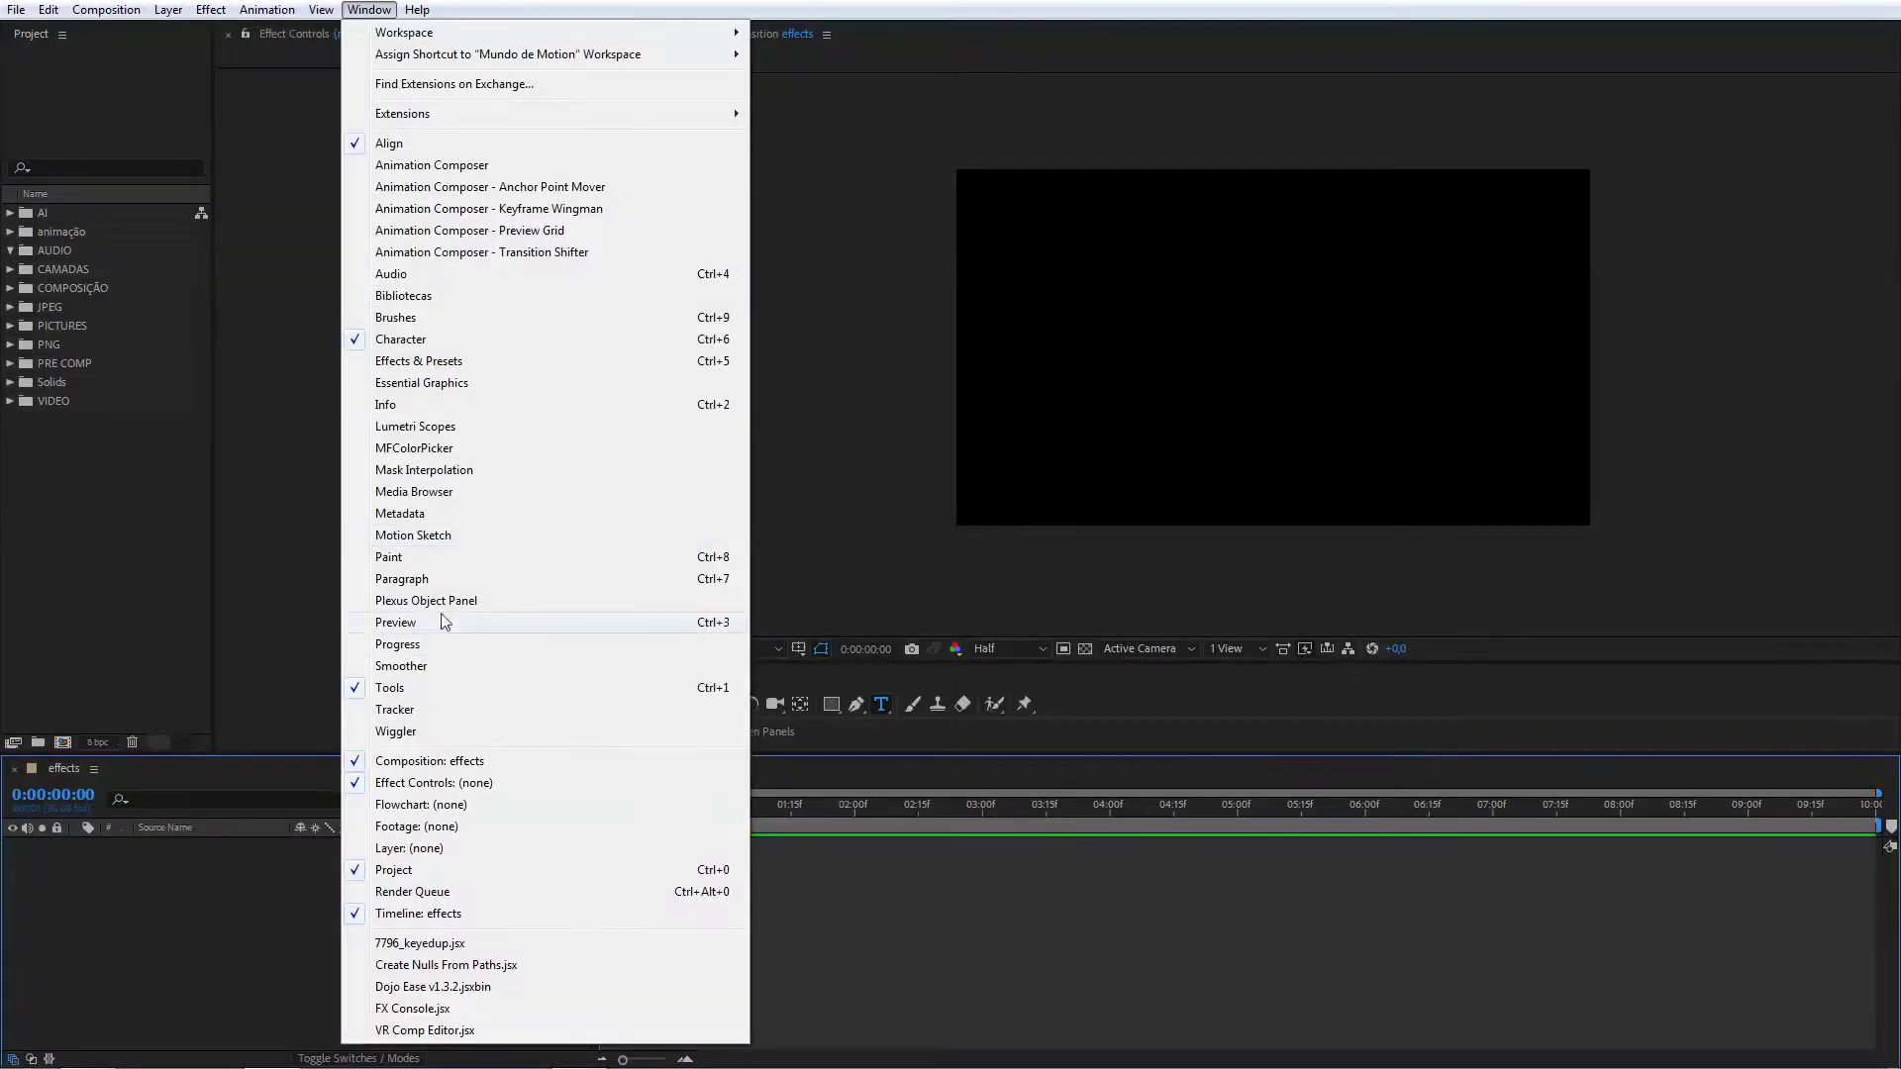
left_click(436, 360)
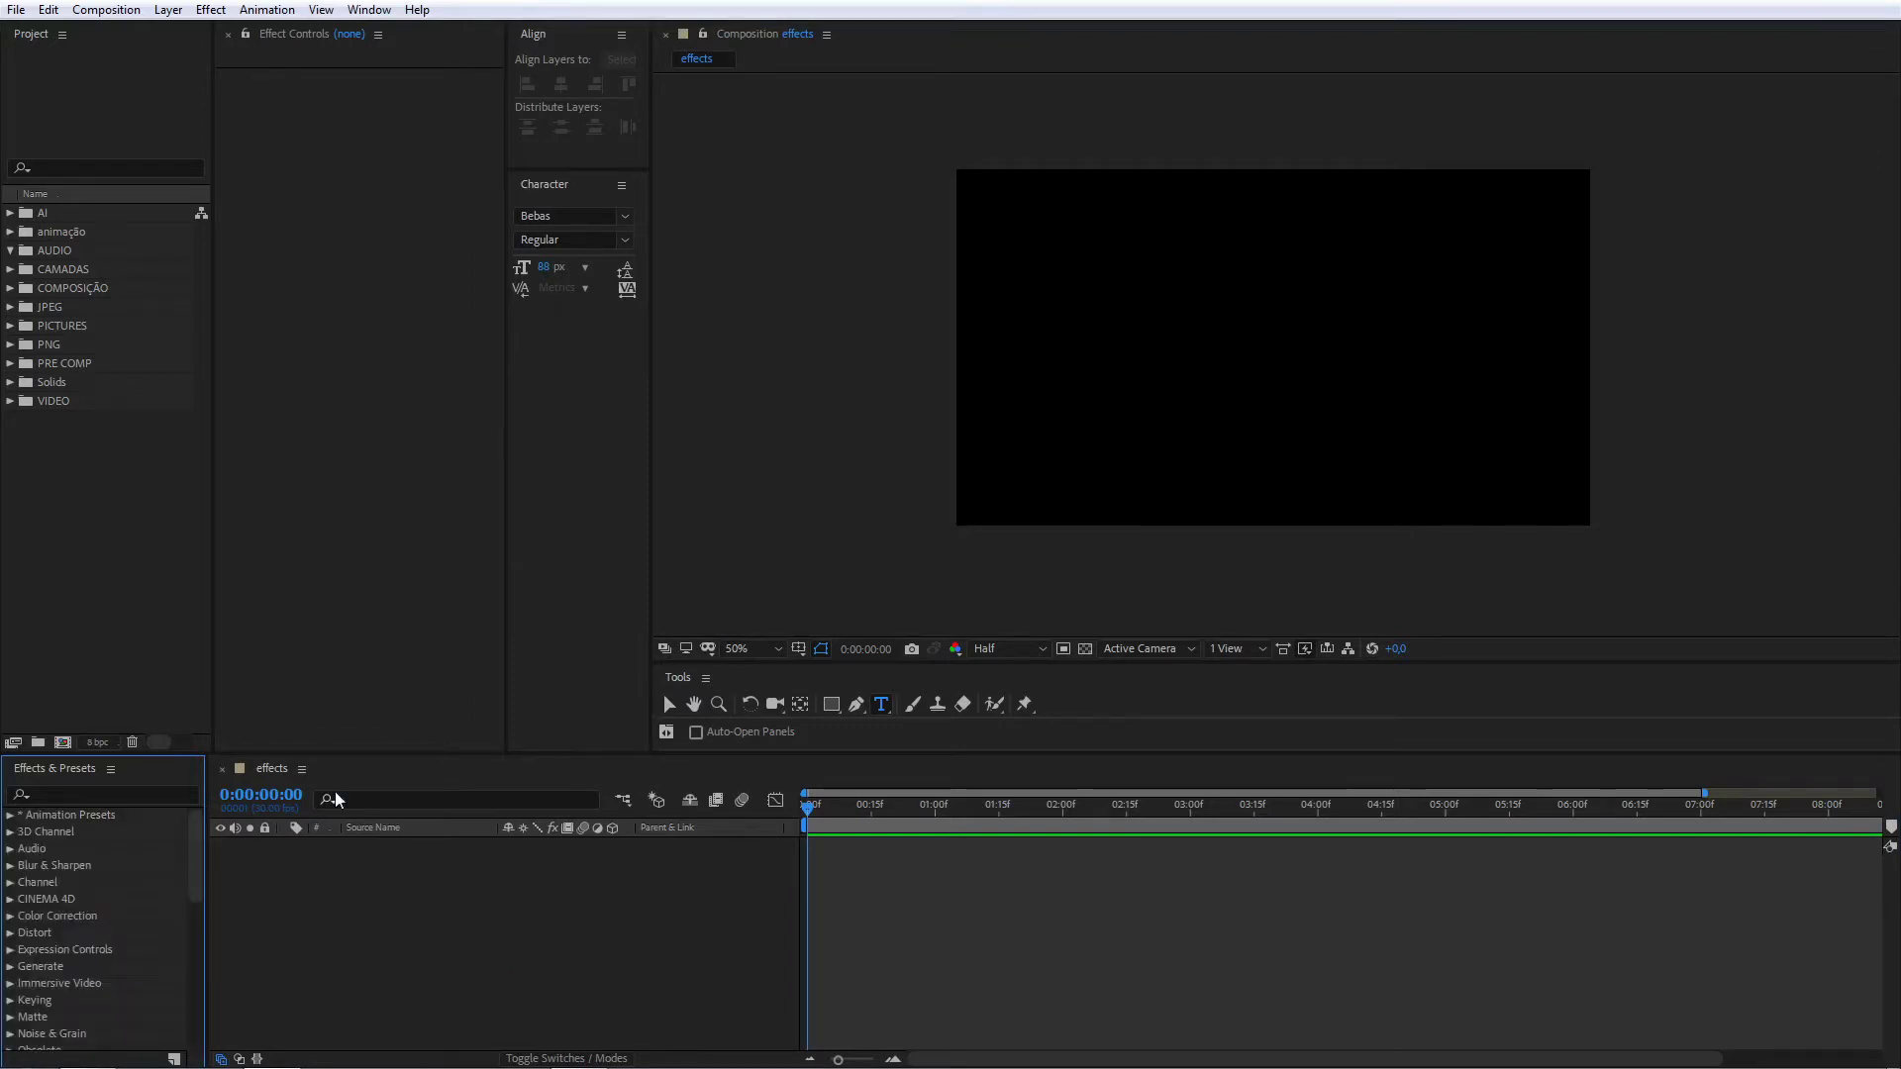
left_click(394, 858)
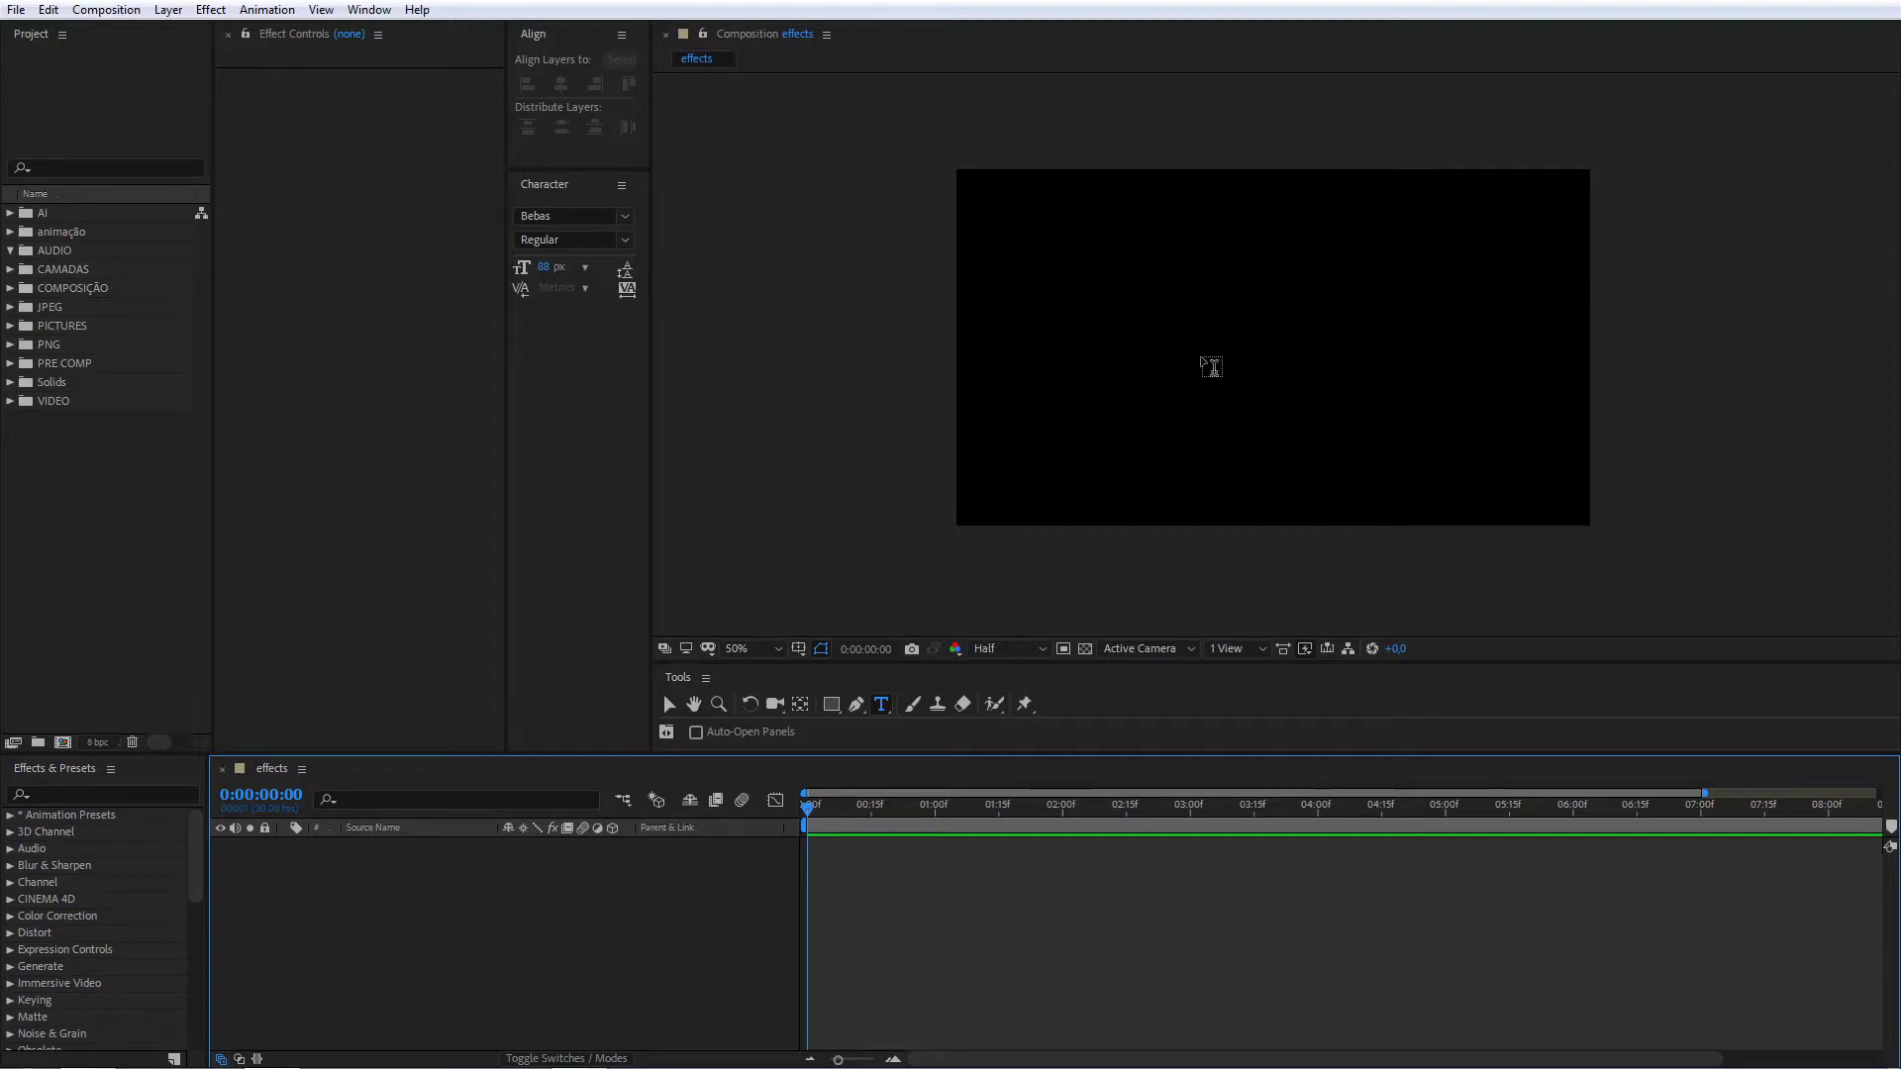
Step: Add a text layer reading "mundo de motion" and centre it horizontally and vertically in the composition
left_click(1204, 349)
type("mundo de")
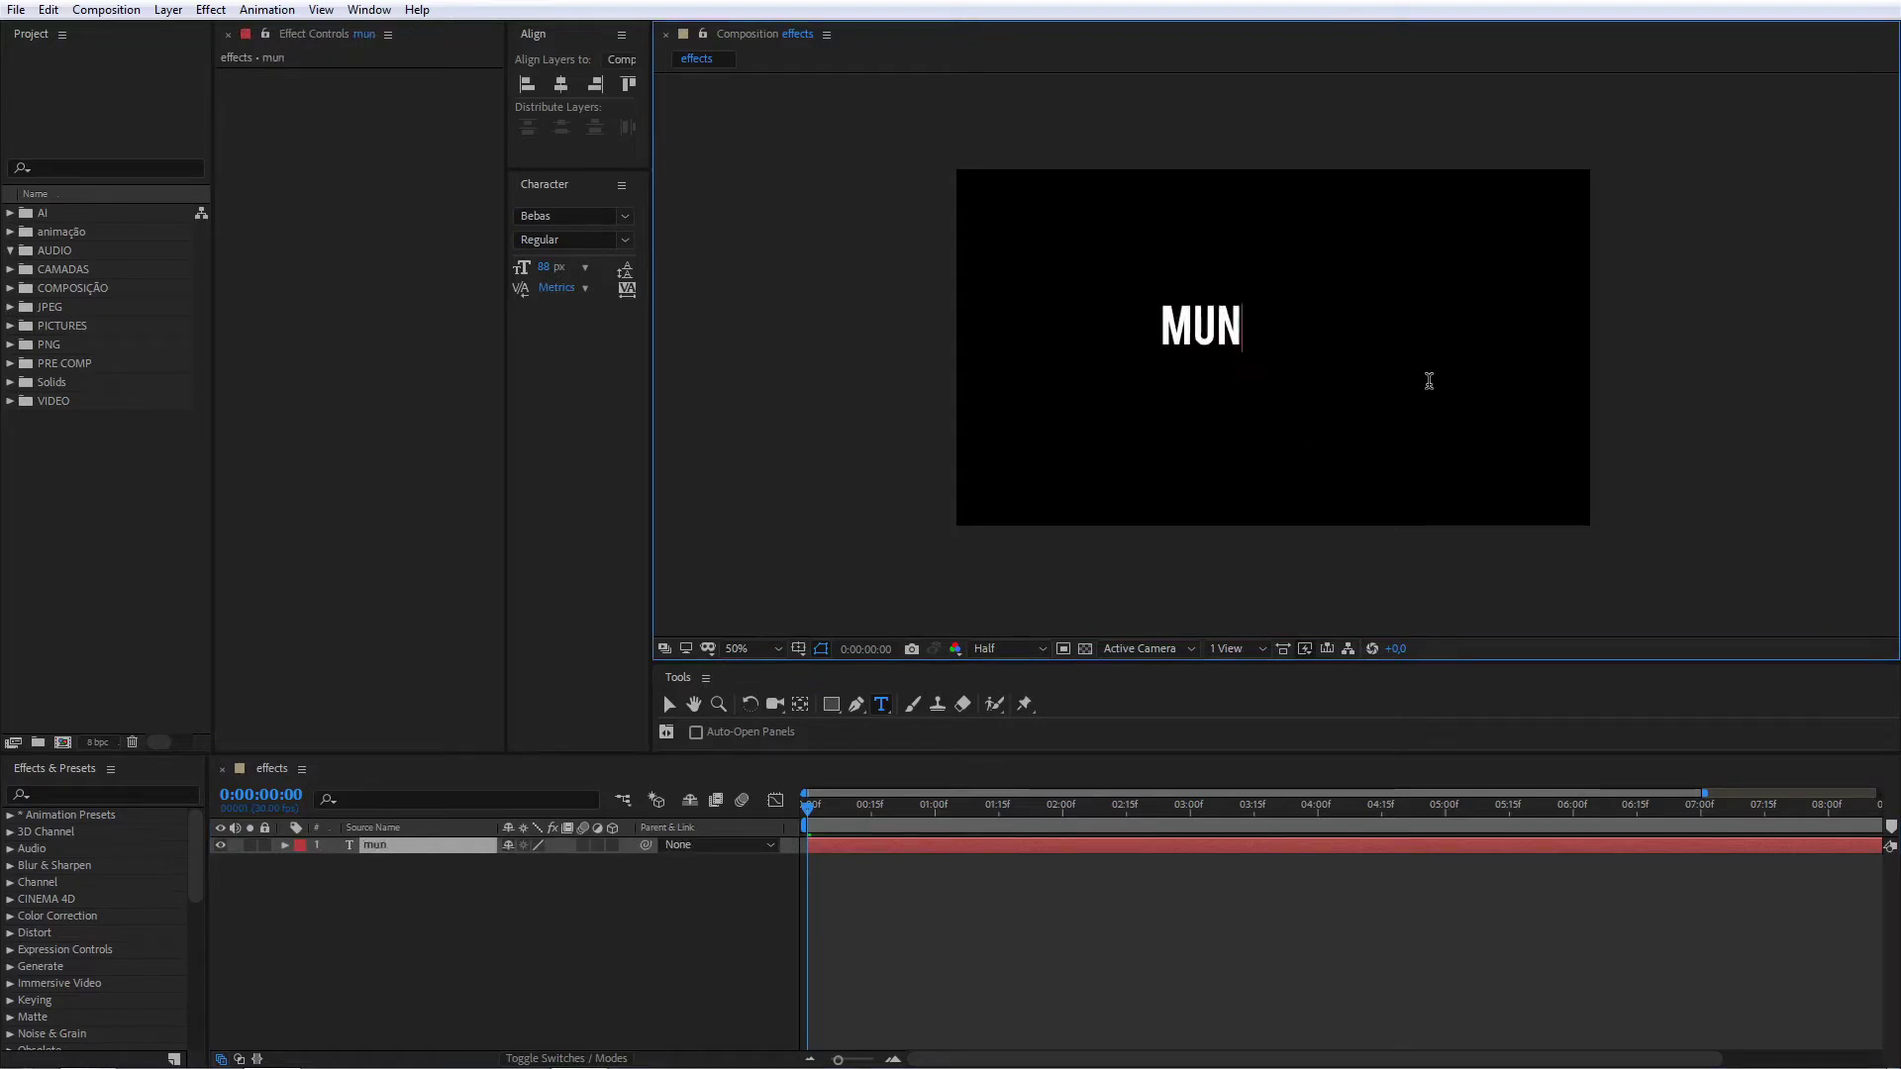
type(" motion")
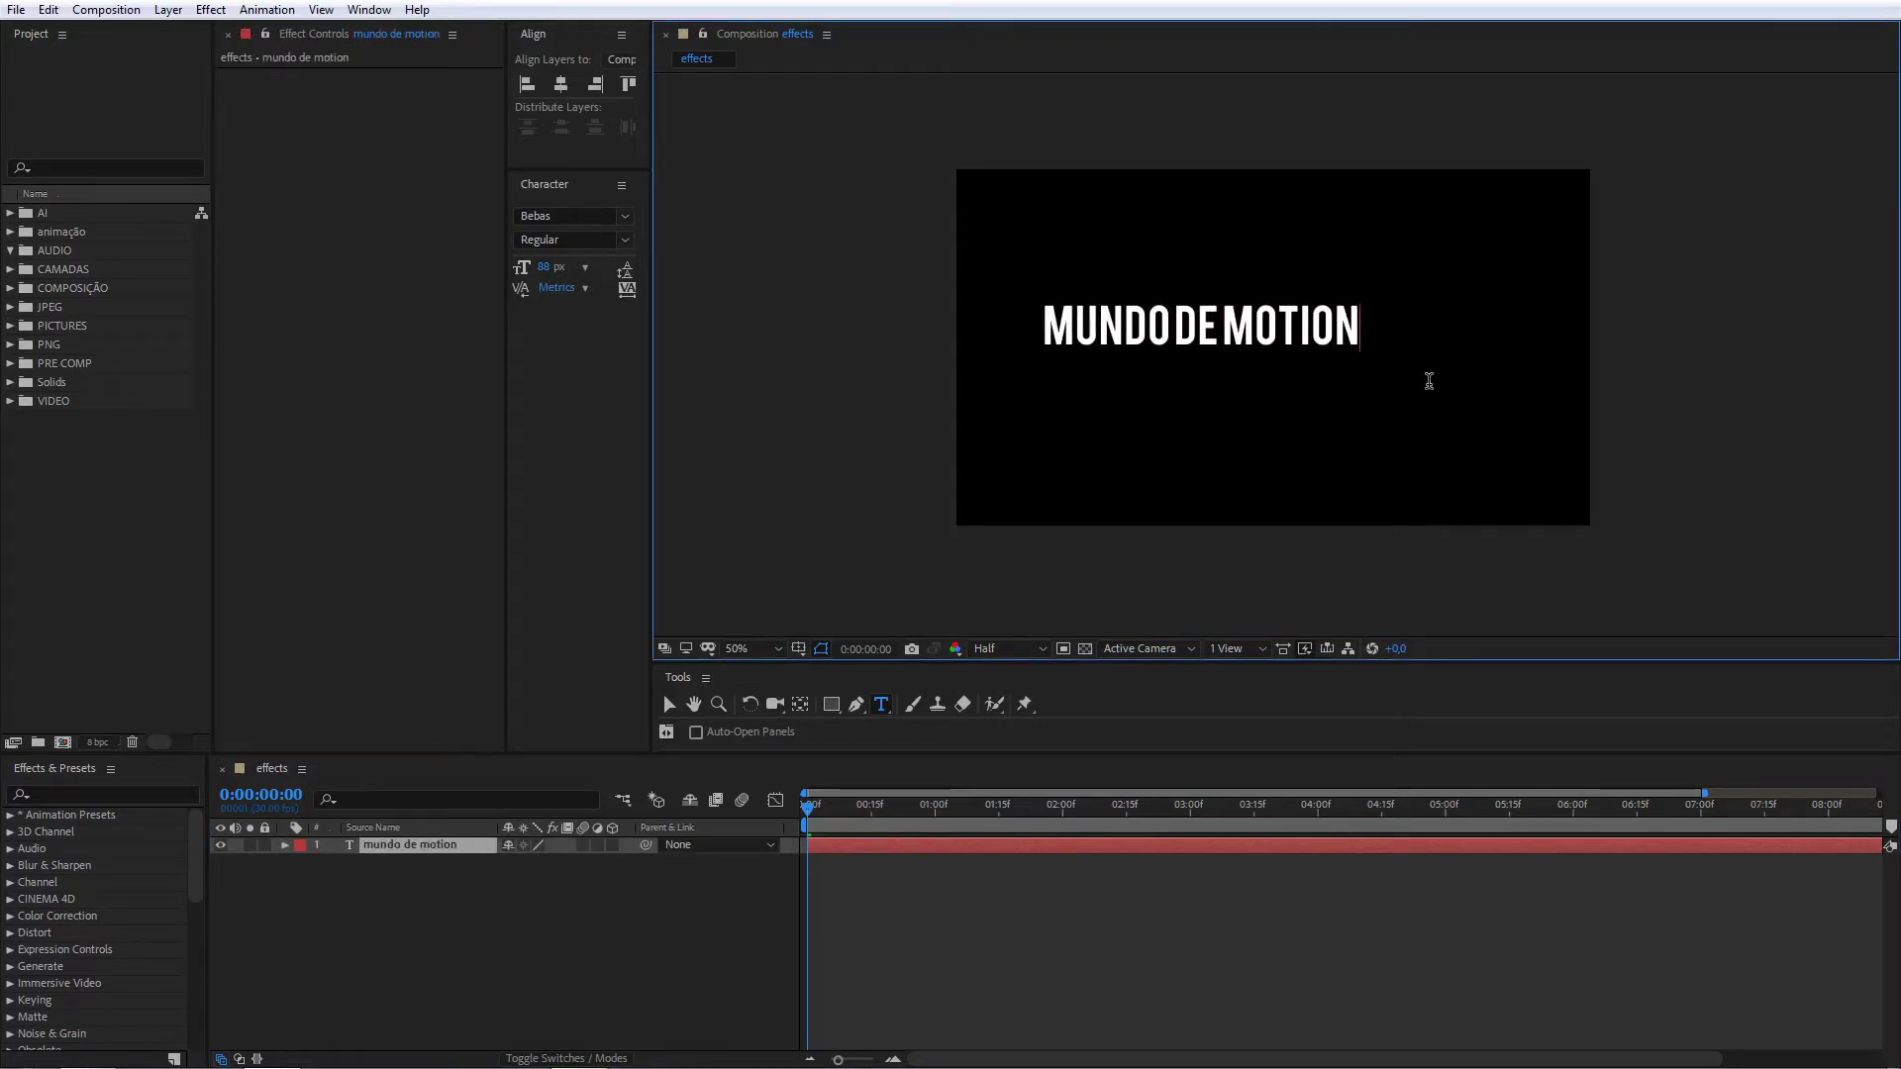
left_click(560, 83)
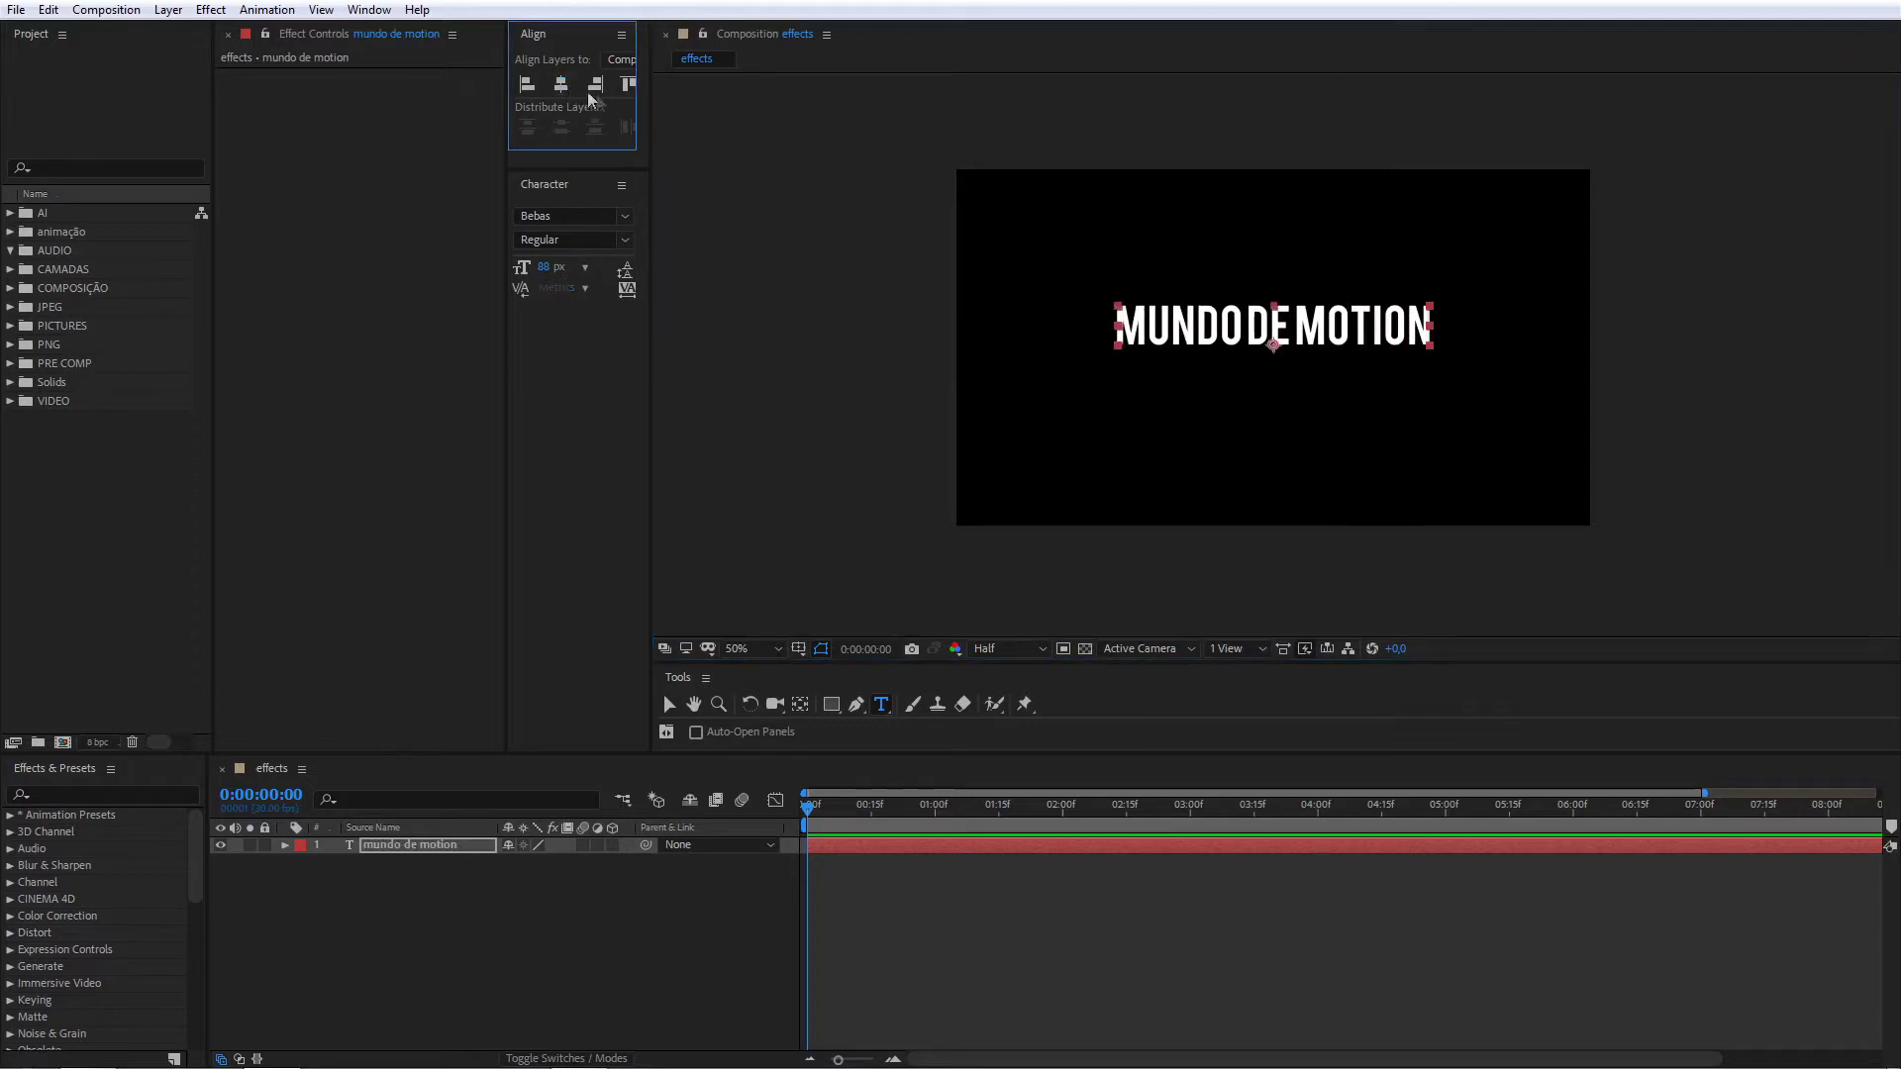
left_click_drag(651, 132, 705, 133)
left_click(663, 84)
left_click(322, 906)
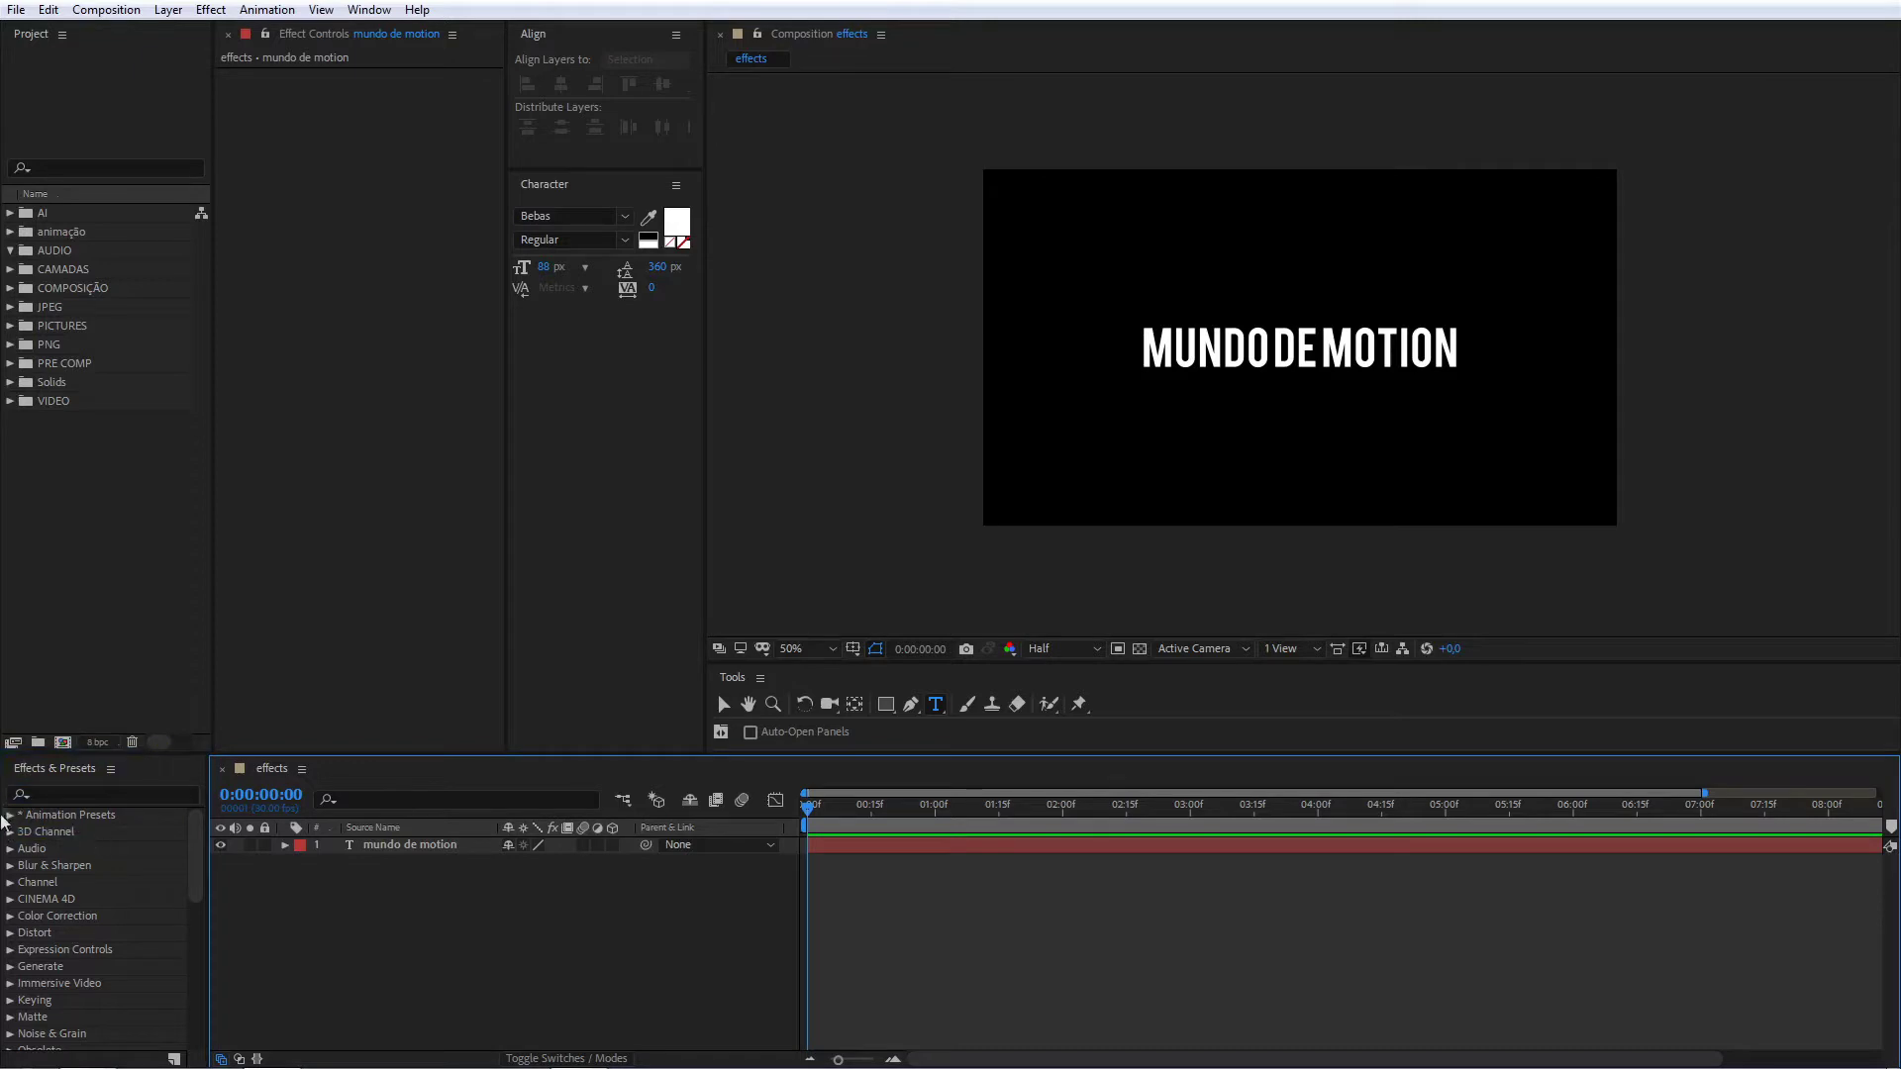
Step: Expand the Animation Presets category to show its preset folders
left_click(10, 815)
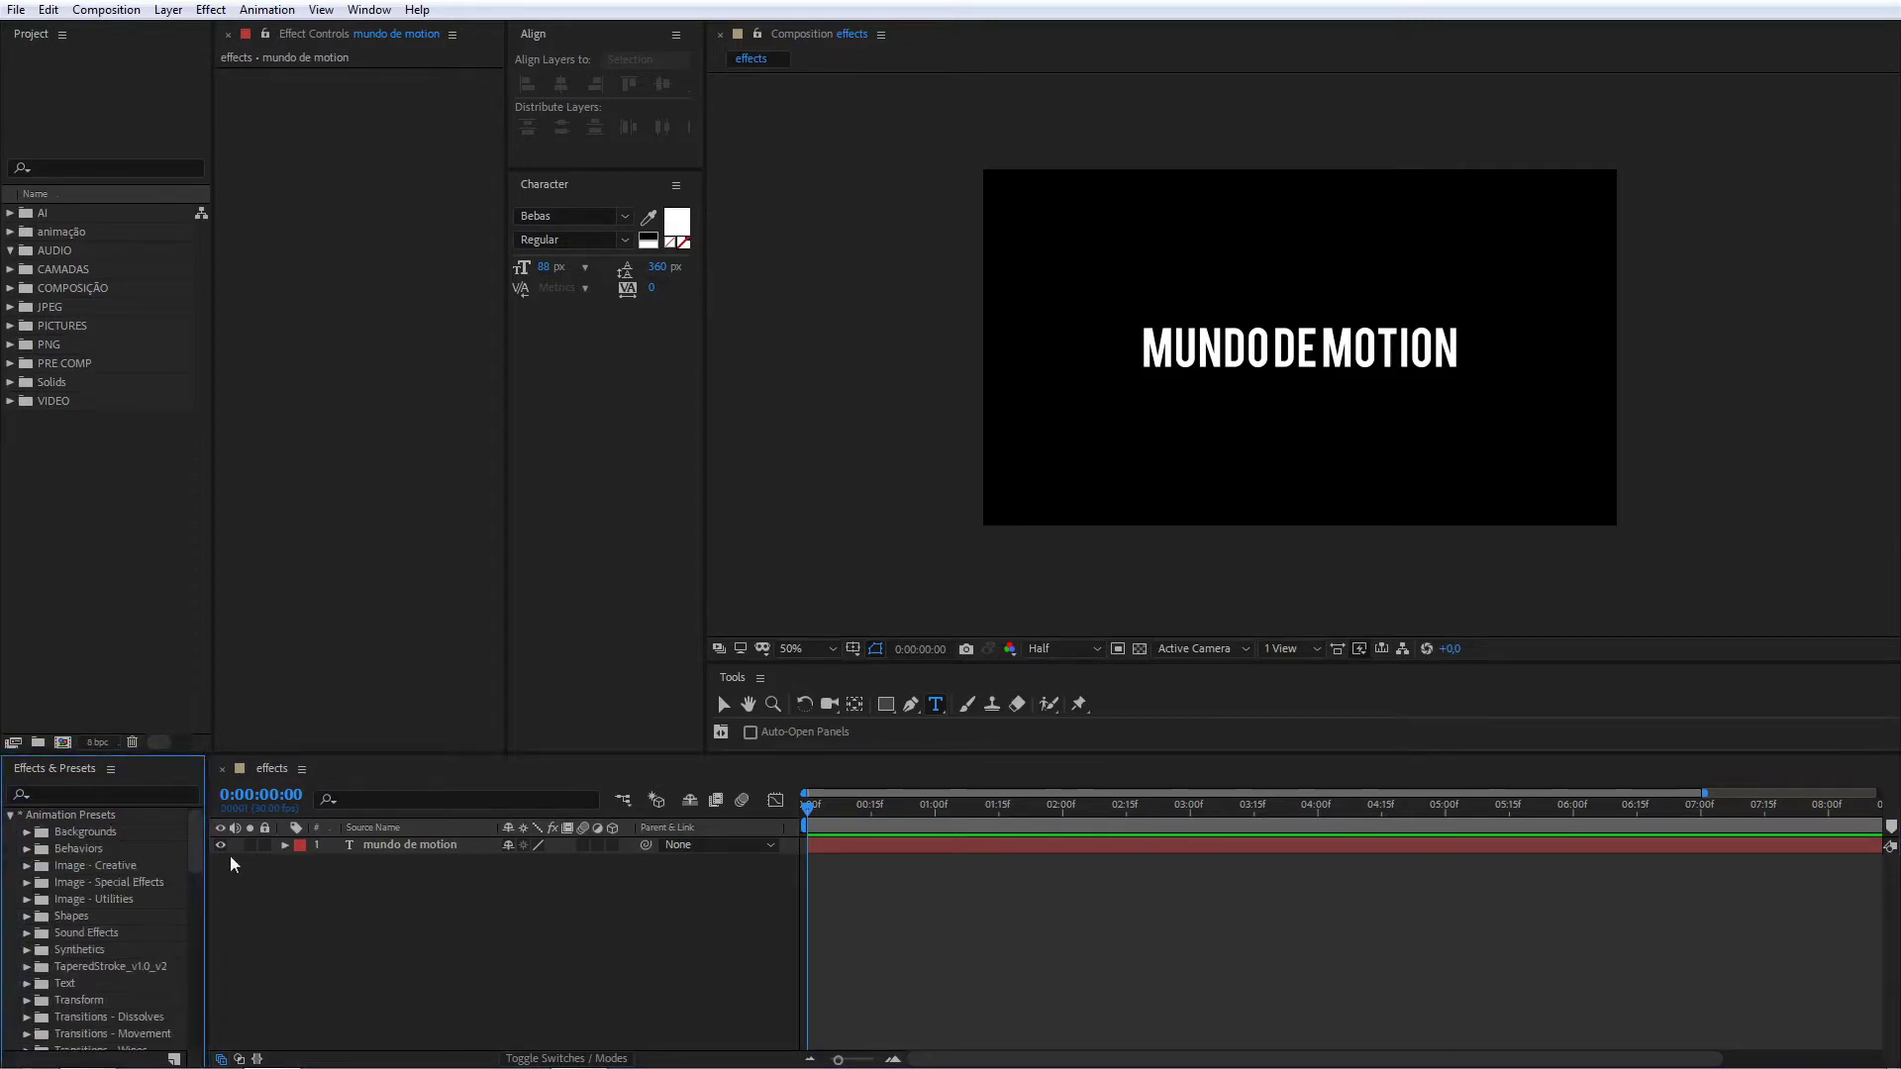
mouse_move(192, 849)
left_mouse_down()
mouse_move(180, 903)
mouse_move(186, 852)
left_mouse_up()
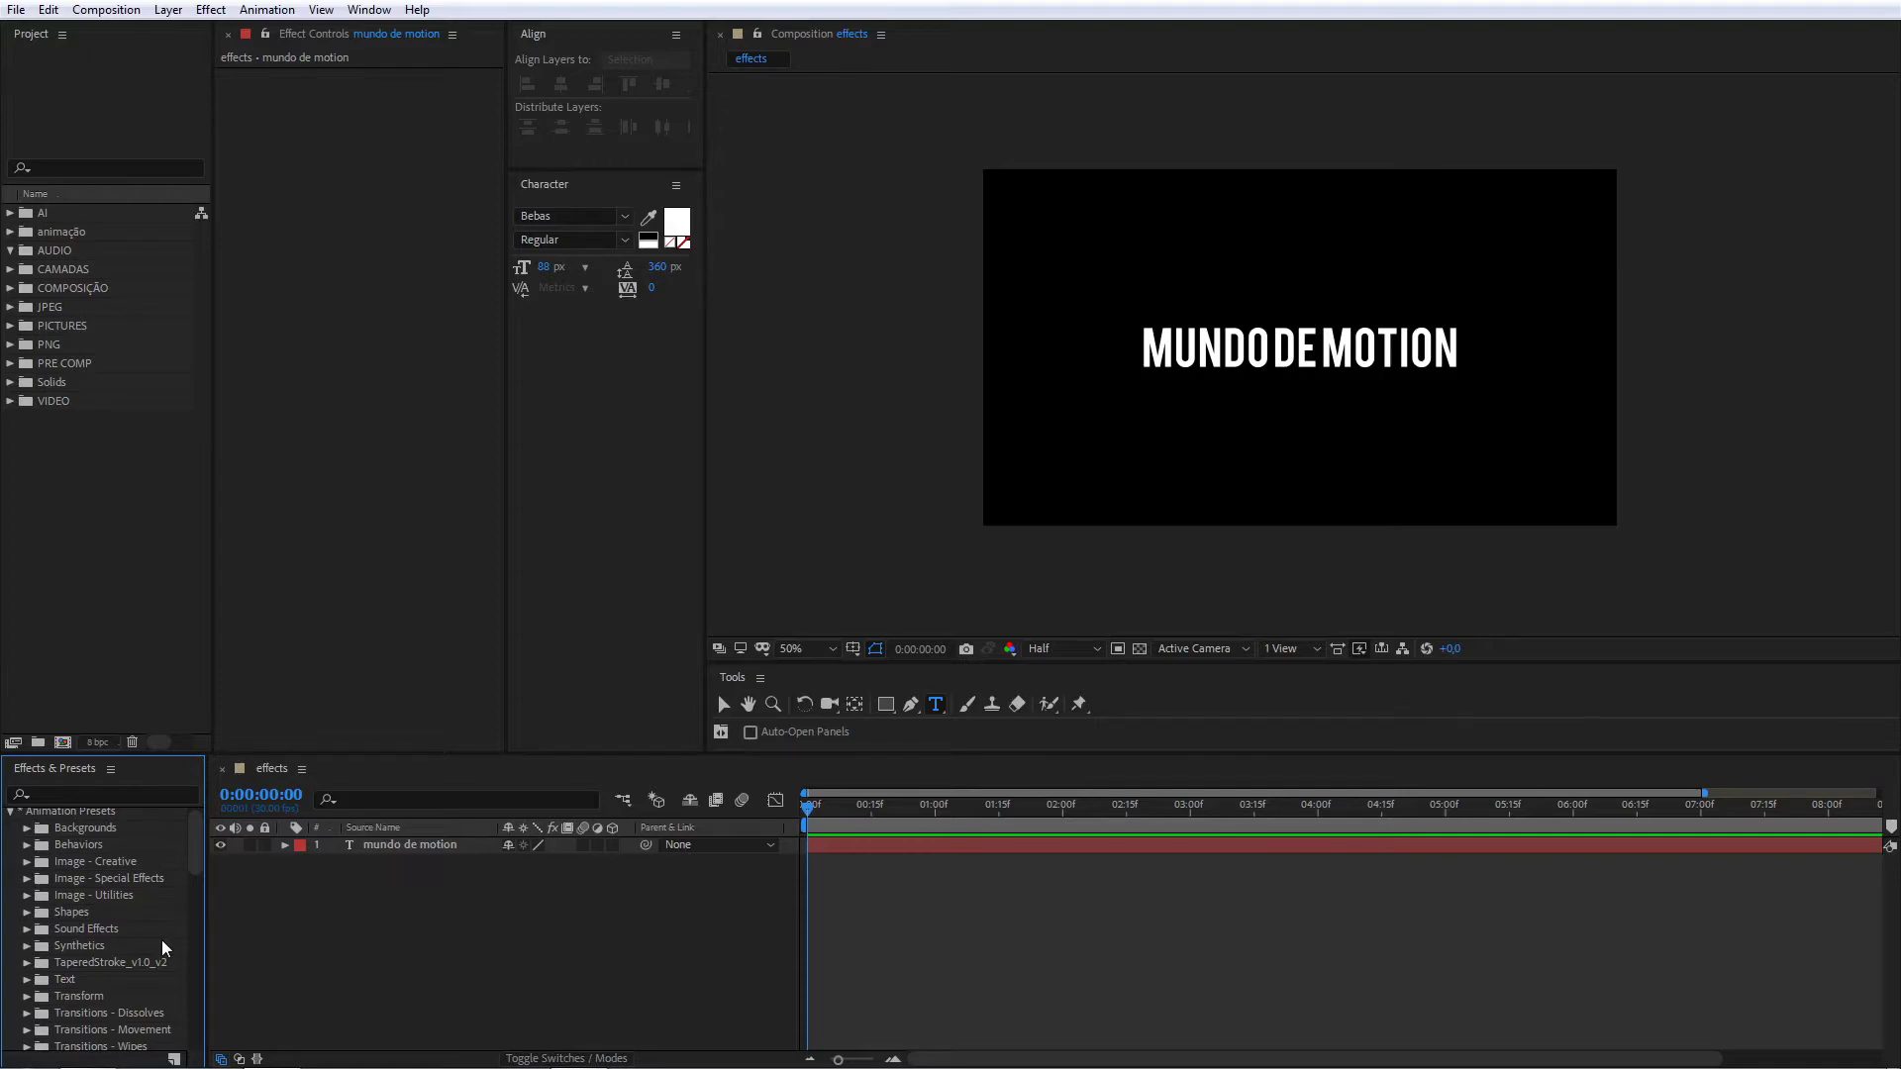
Step: Switch to Windows Explorer and open the Presets folder under Disco Local (C:), Arquivos de Programas, Adobe, Adobe After Effects CC 2018, Support Files
left_click(81, 1058)
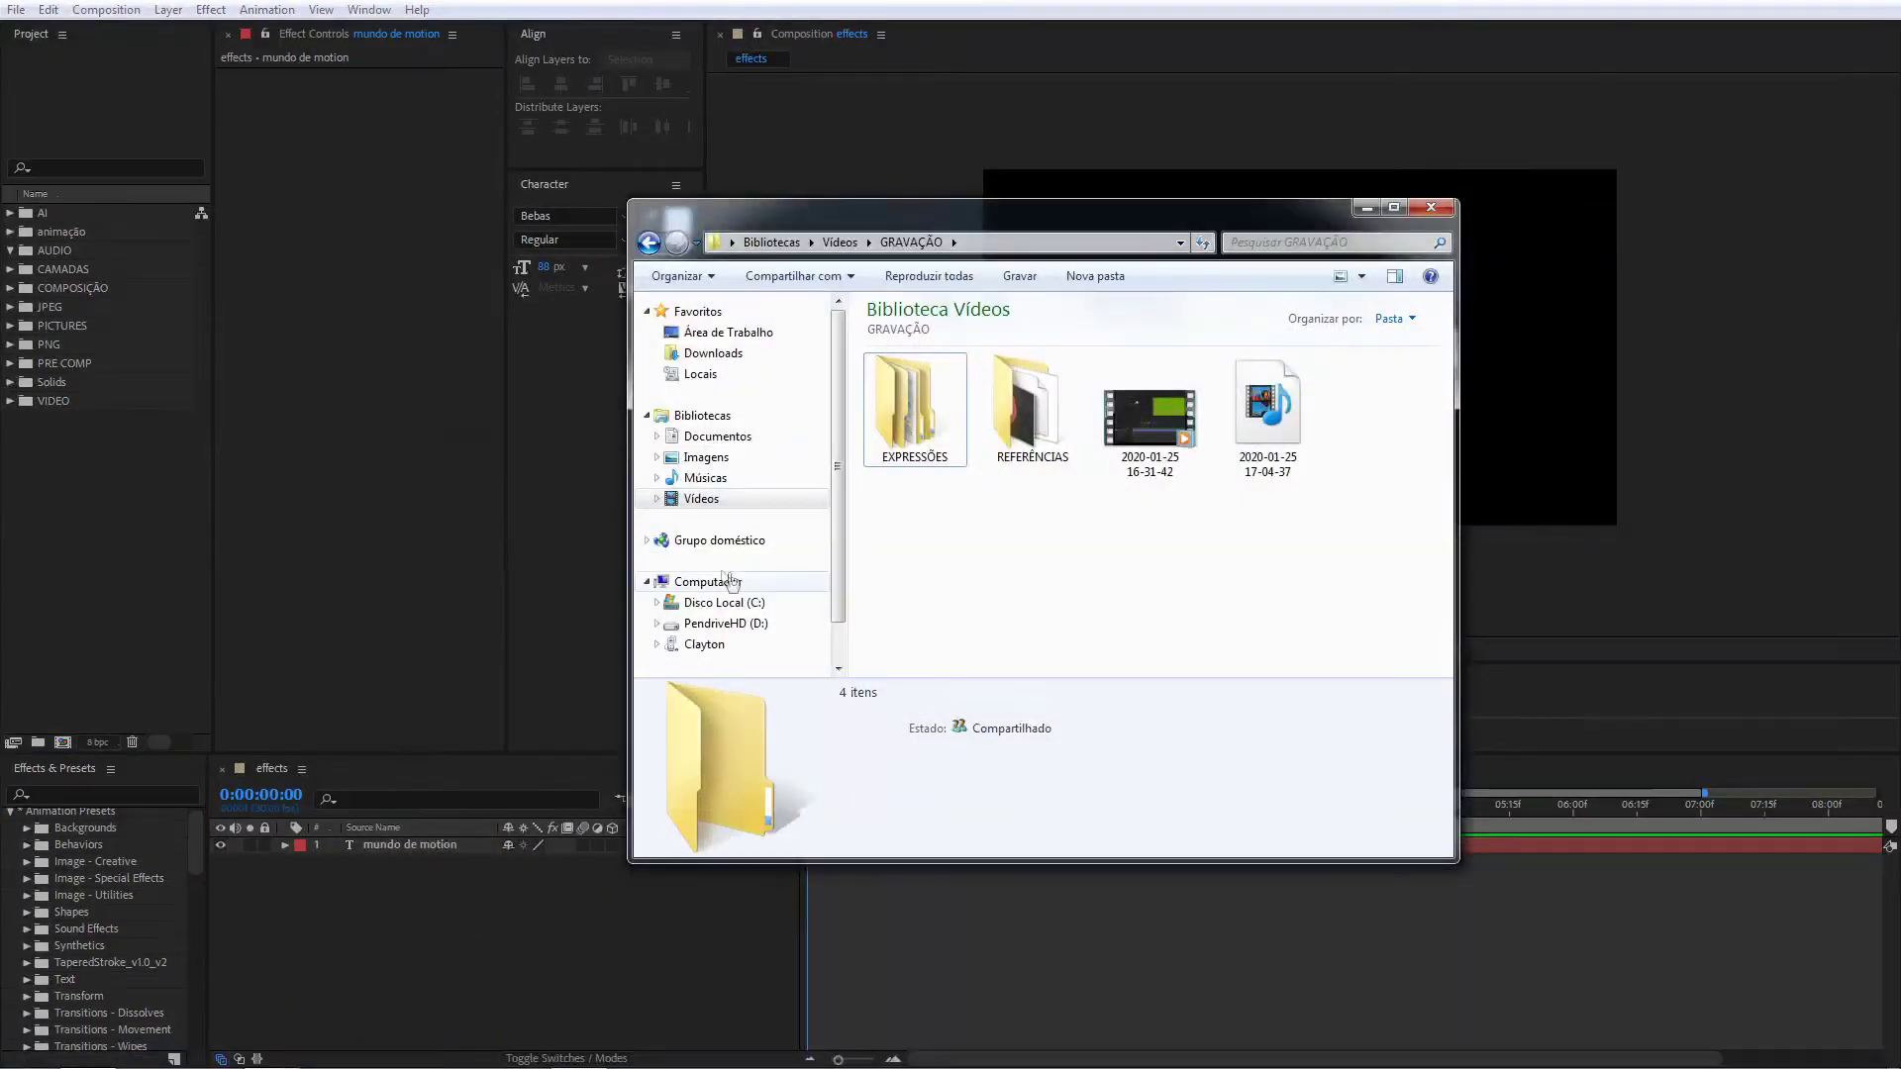
left_click(711, 602)
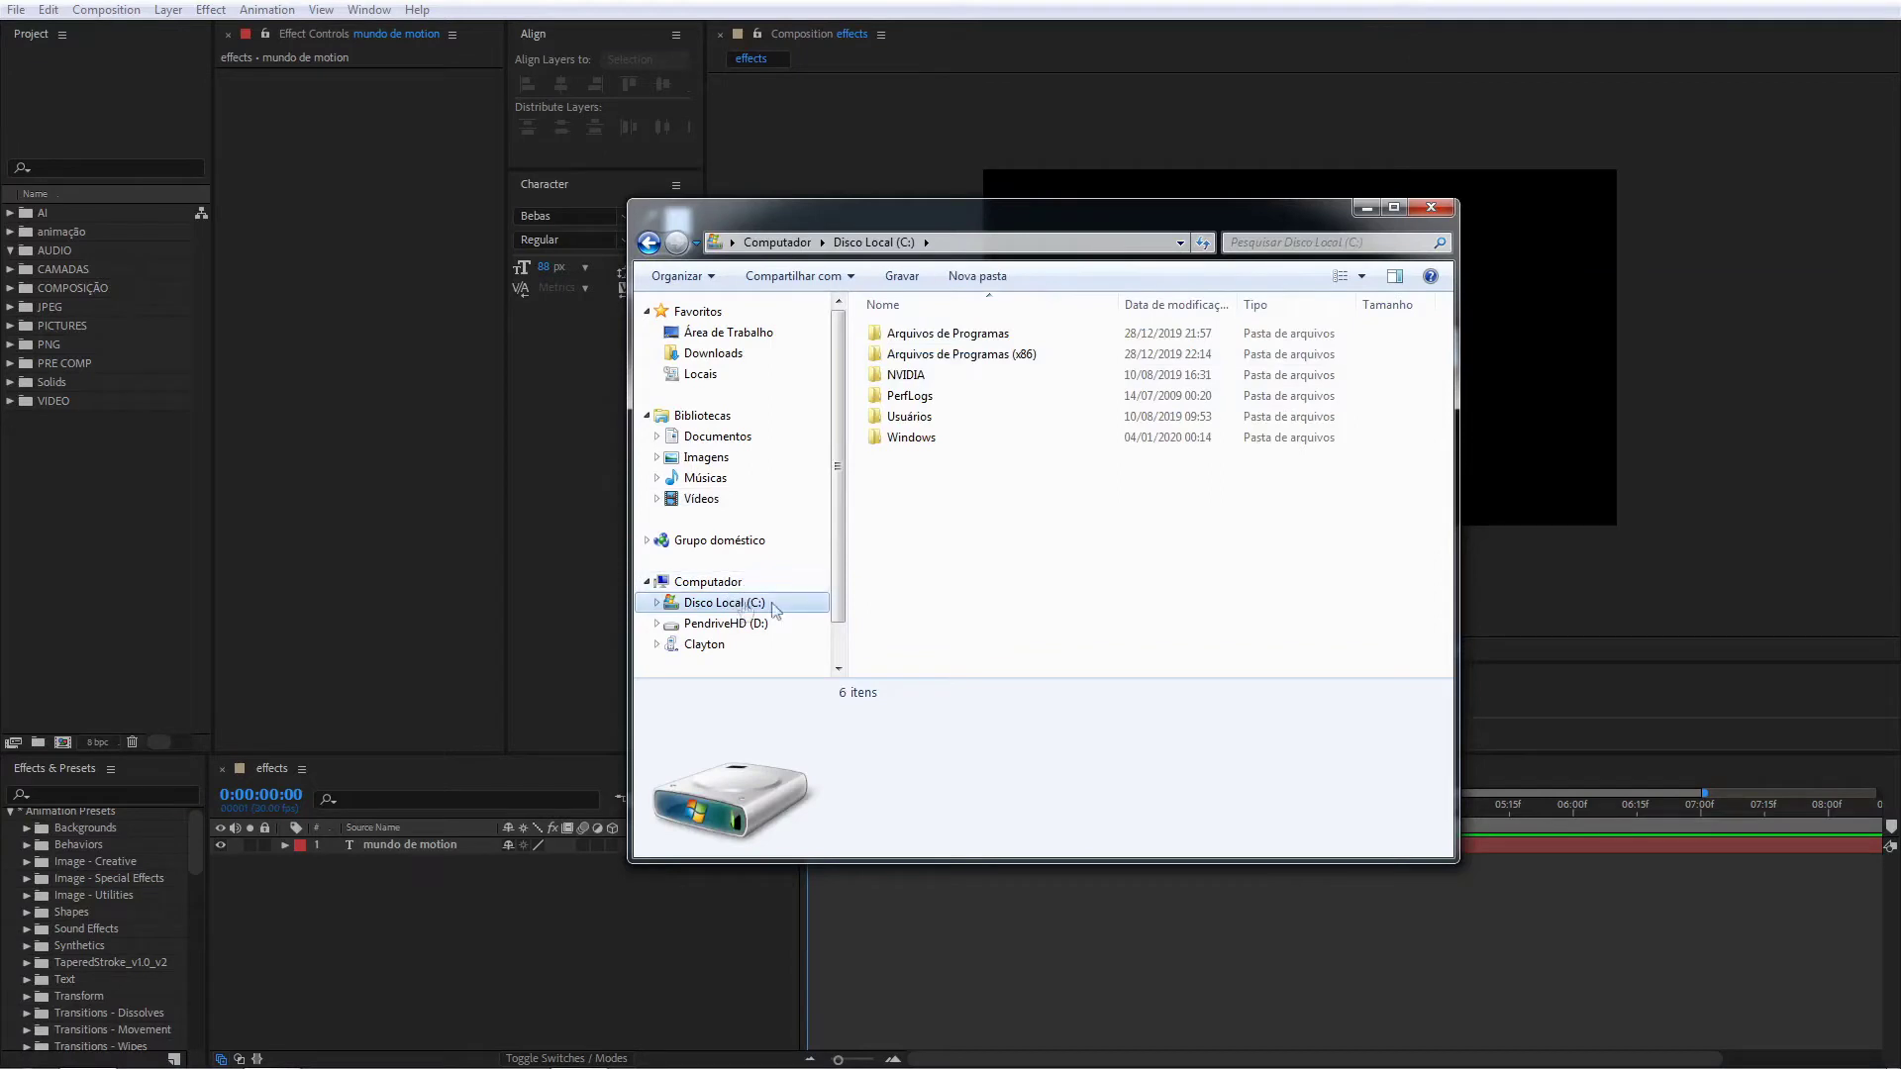
left_click(933, 333)
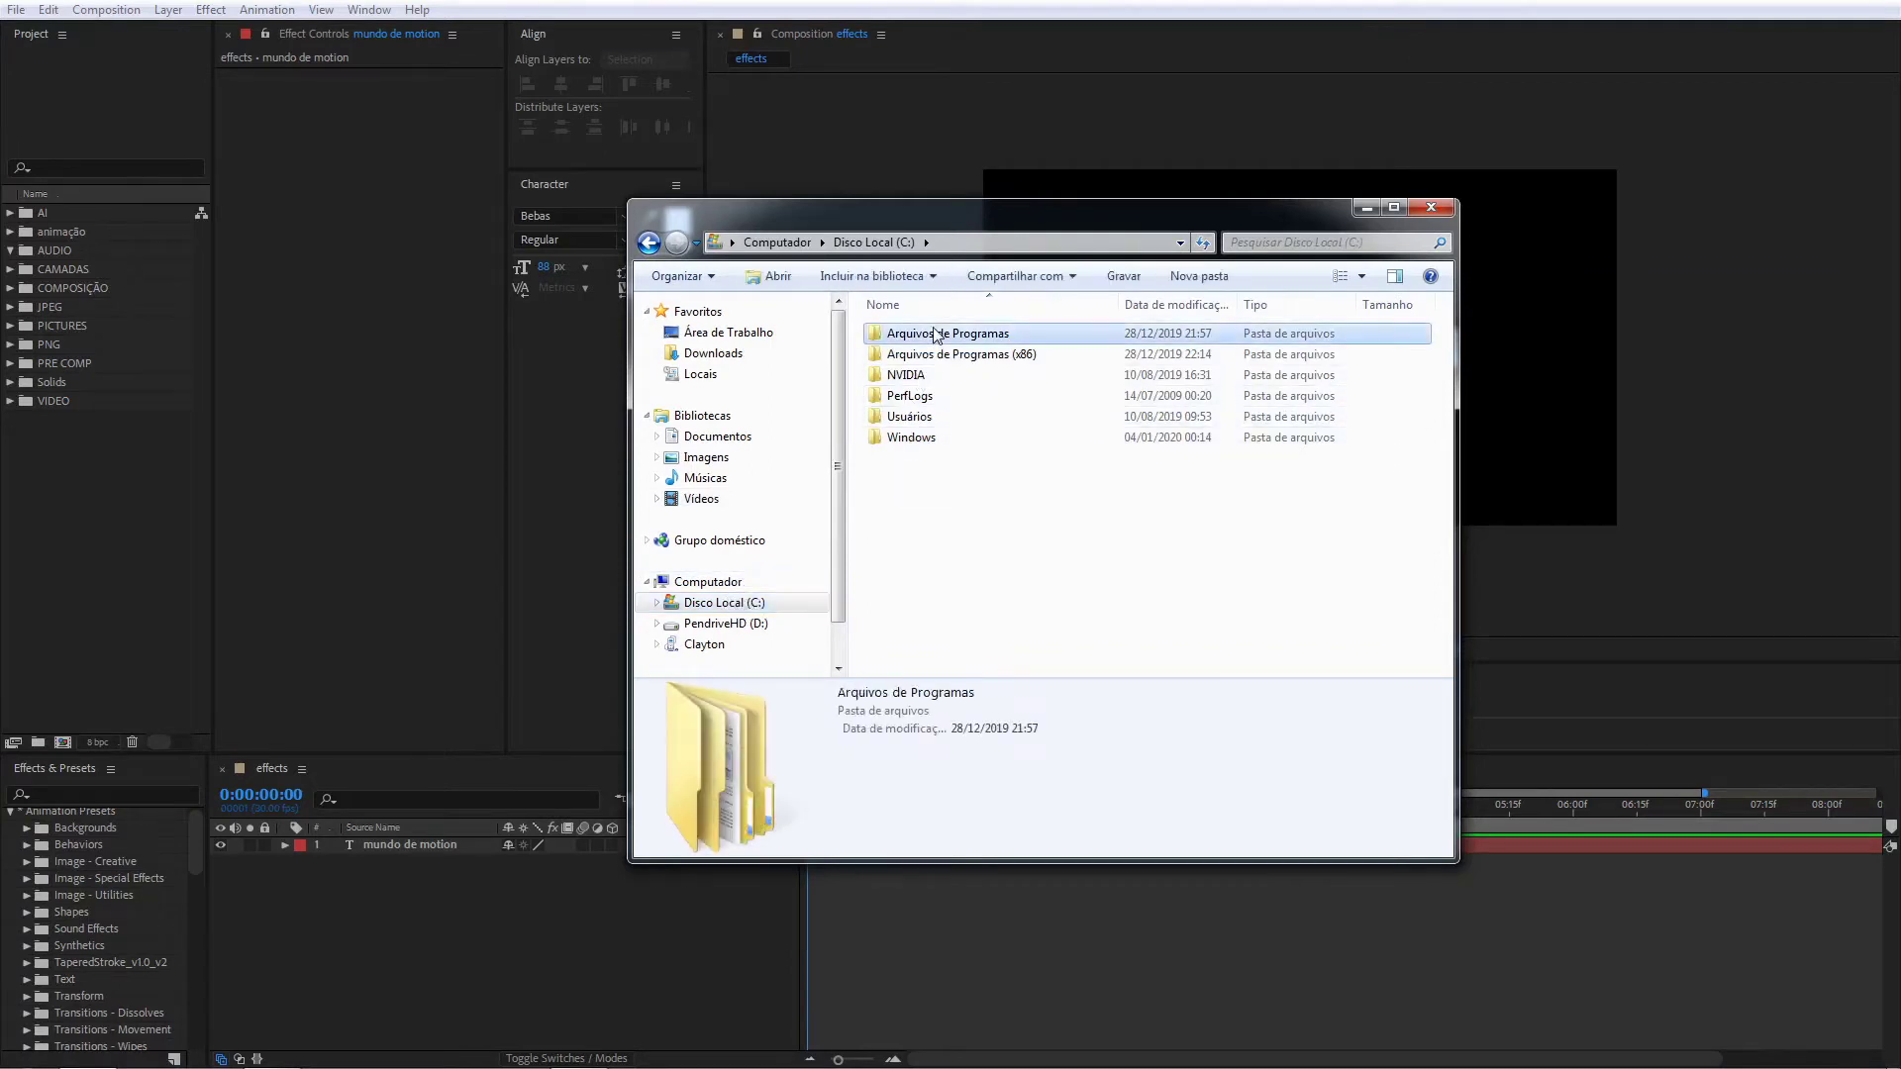
double_click(932, 333)
double_click(932, 335)
double_click(932, 335)
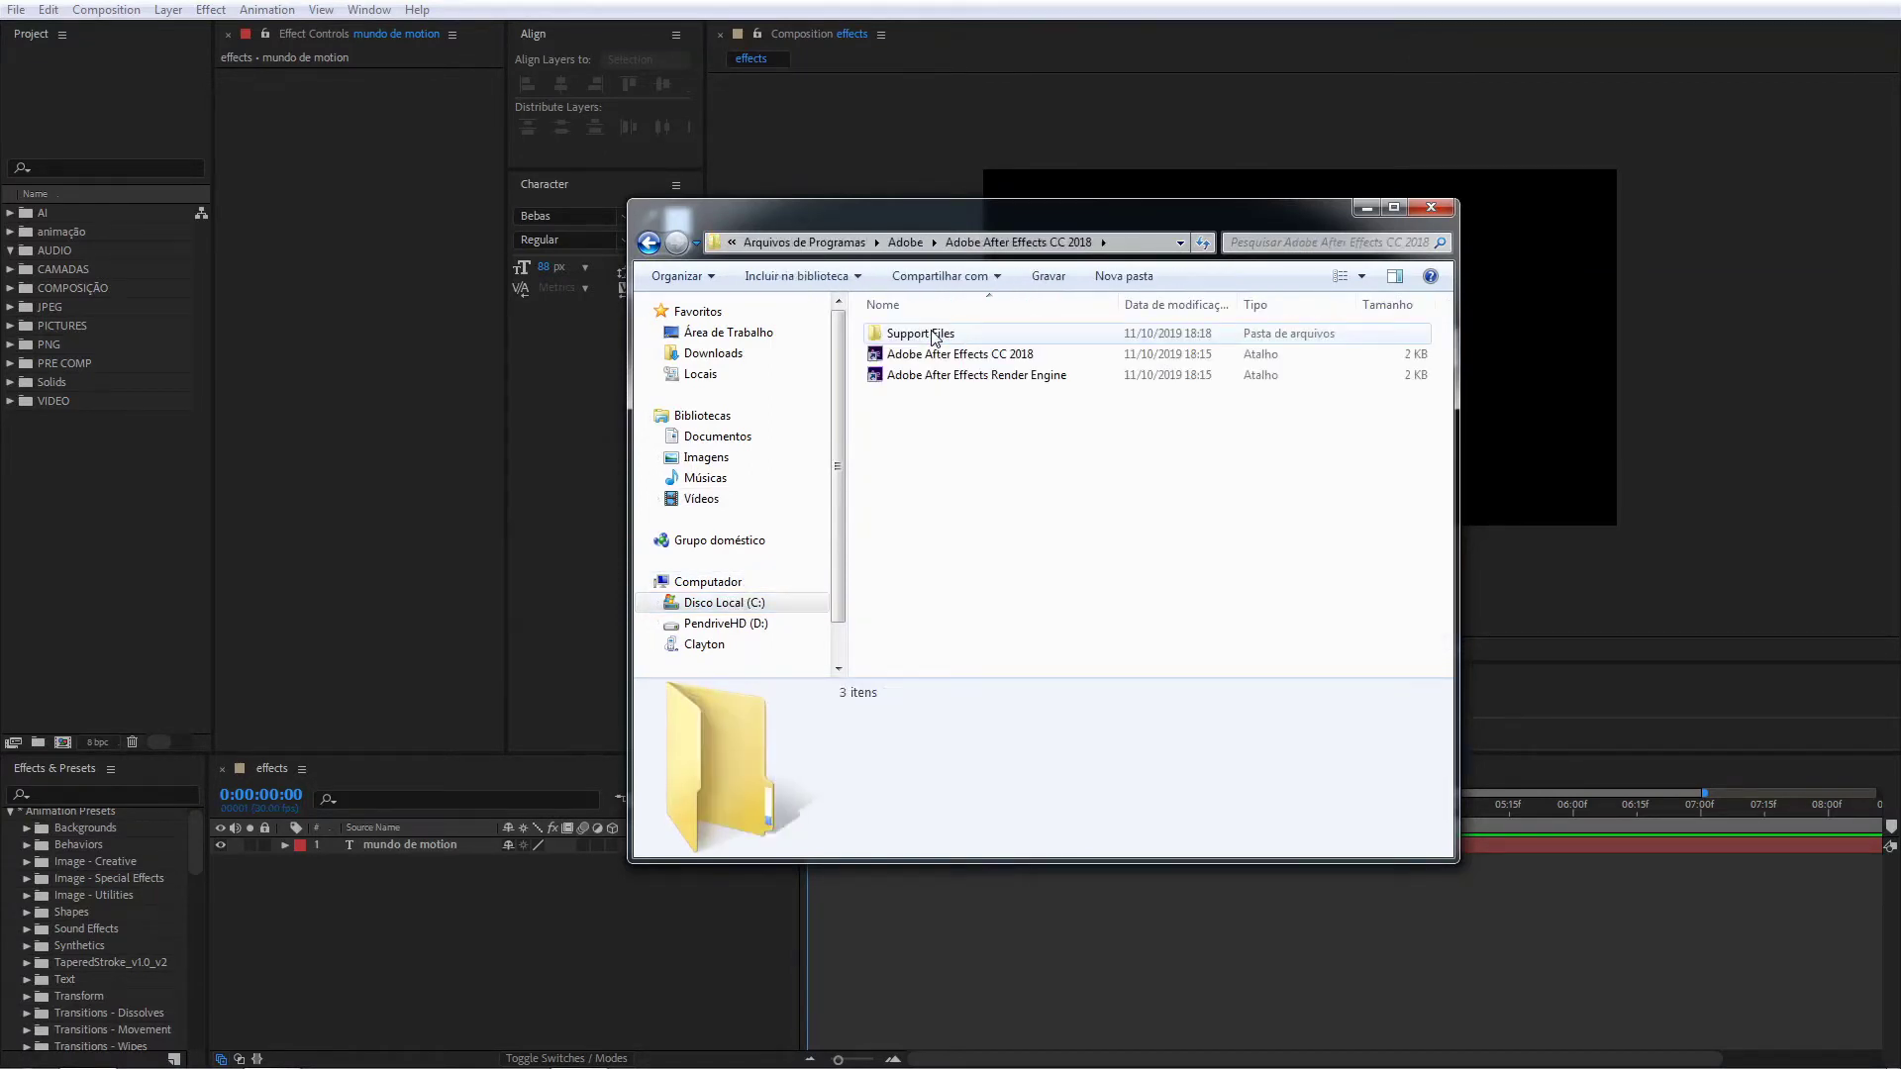
double_click(933, 335)
scroll(939, 451, "down", 6)
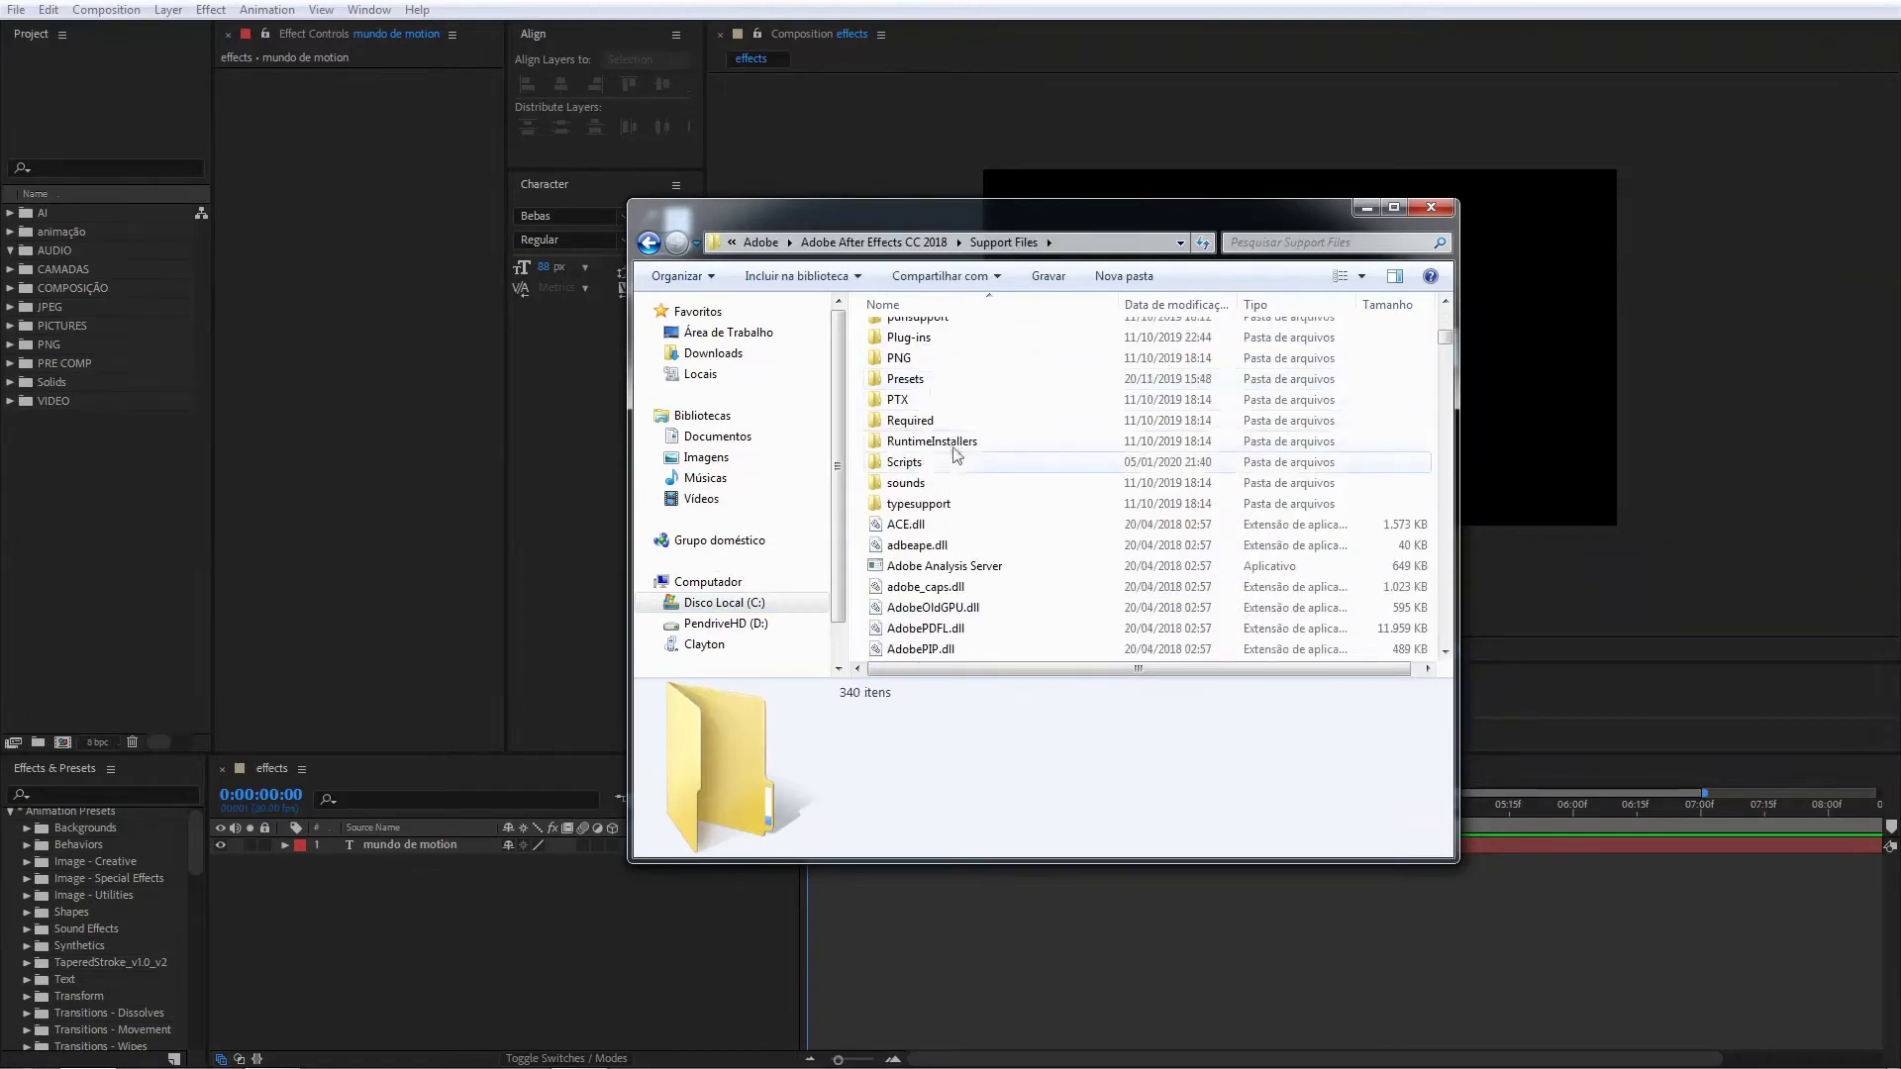
double_click(922, 380)
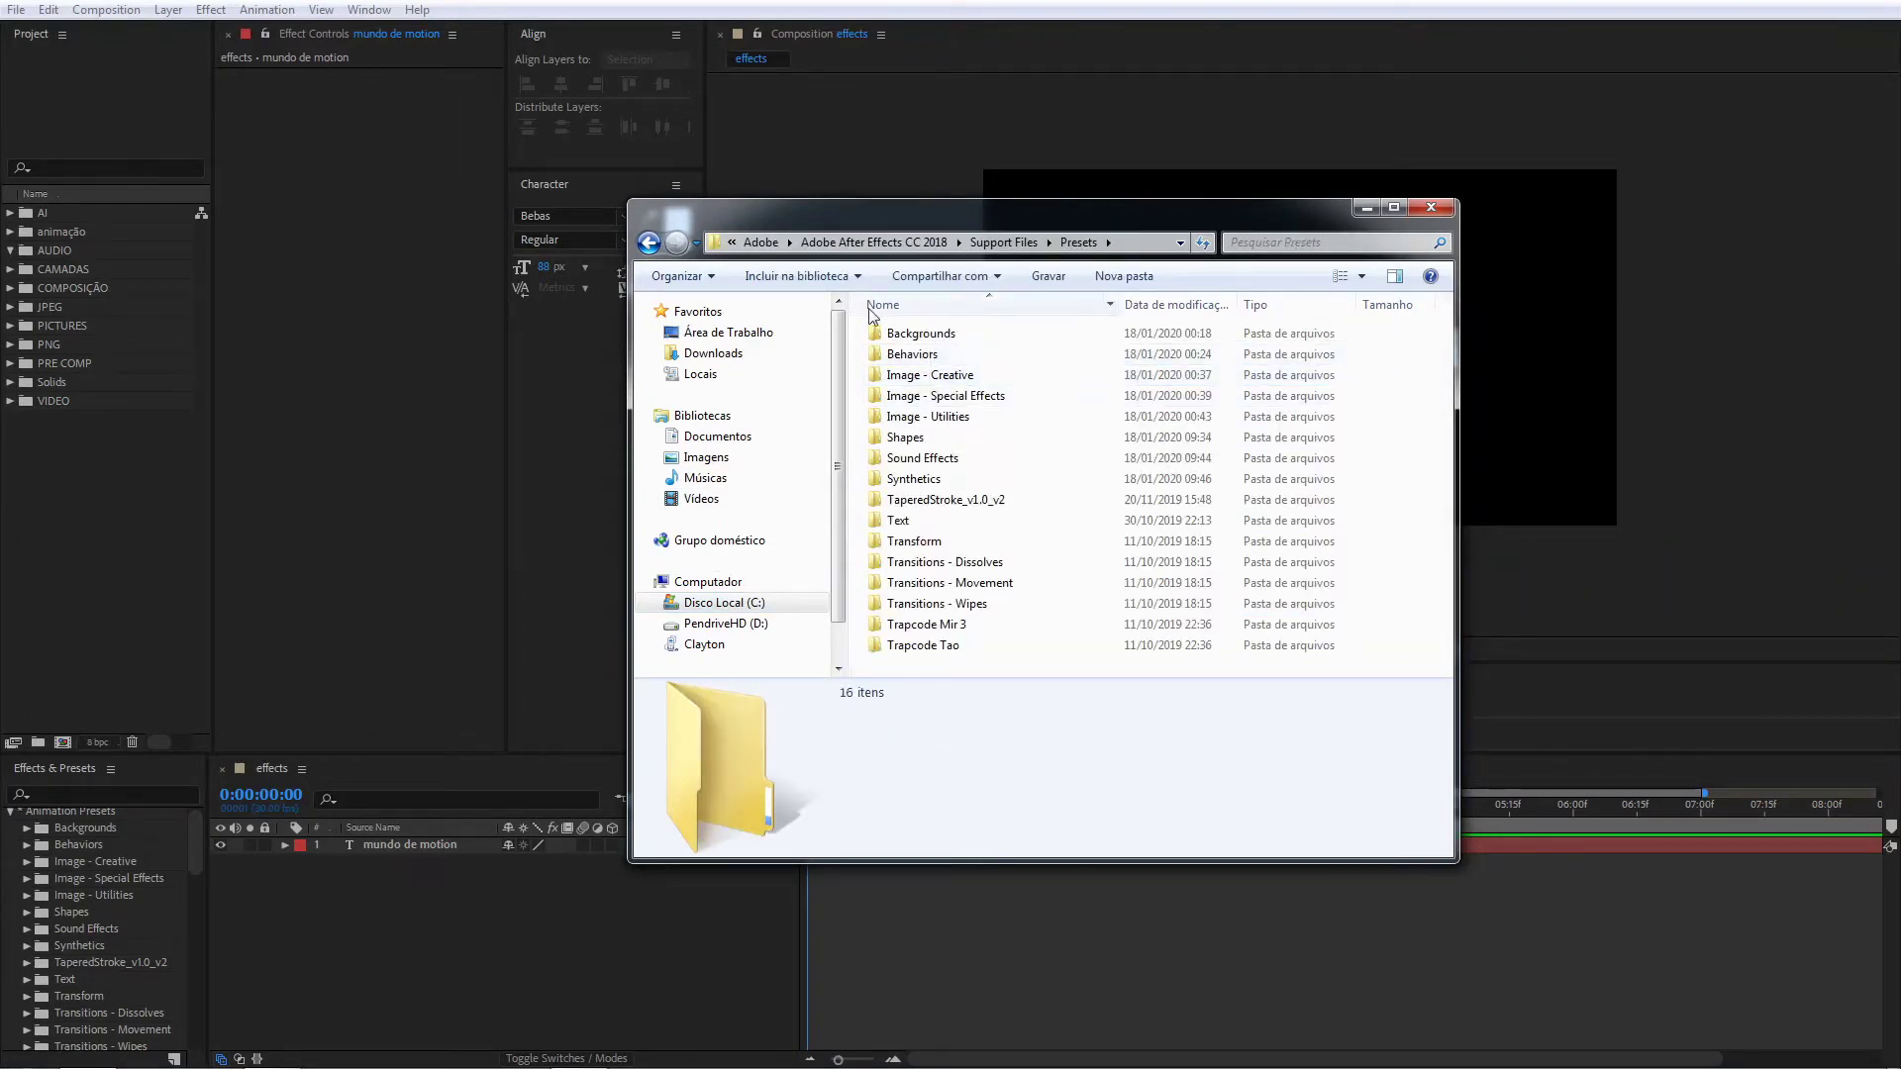
mouse_move(868, 306)
left_mouse_down()
mouse_move(1055, 585)
mouse_move(1052, 662)
left_mouse_up()
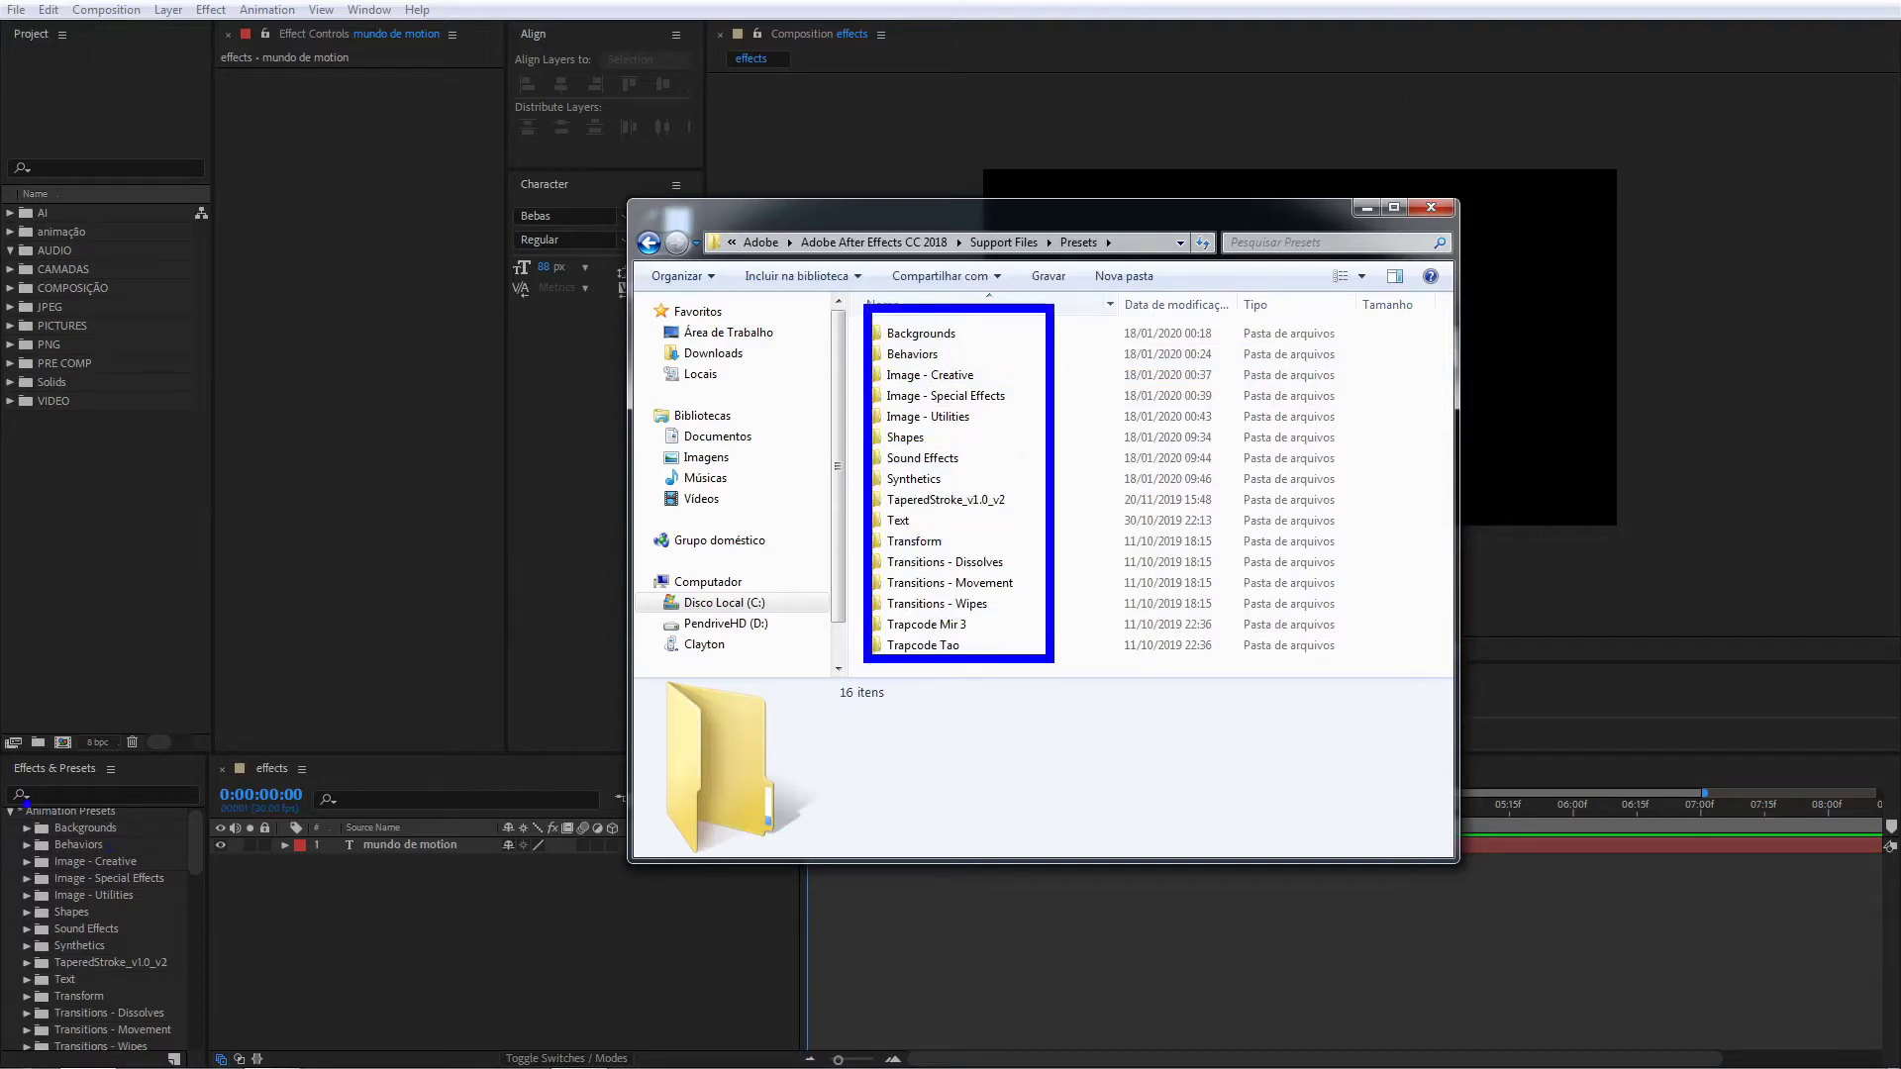
left_click_drag(11, 809, 206, 1063)
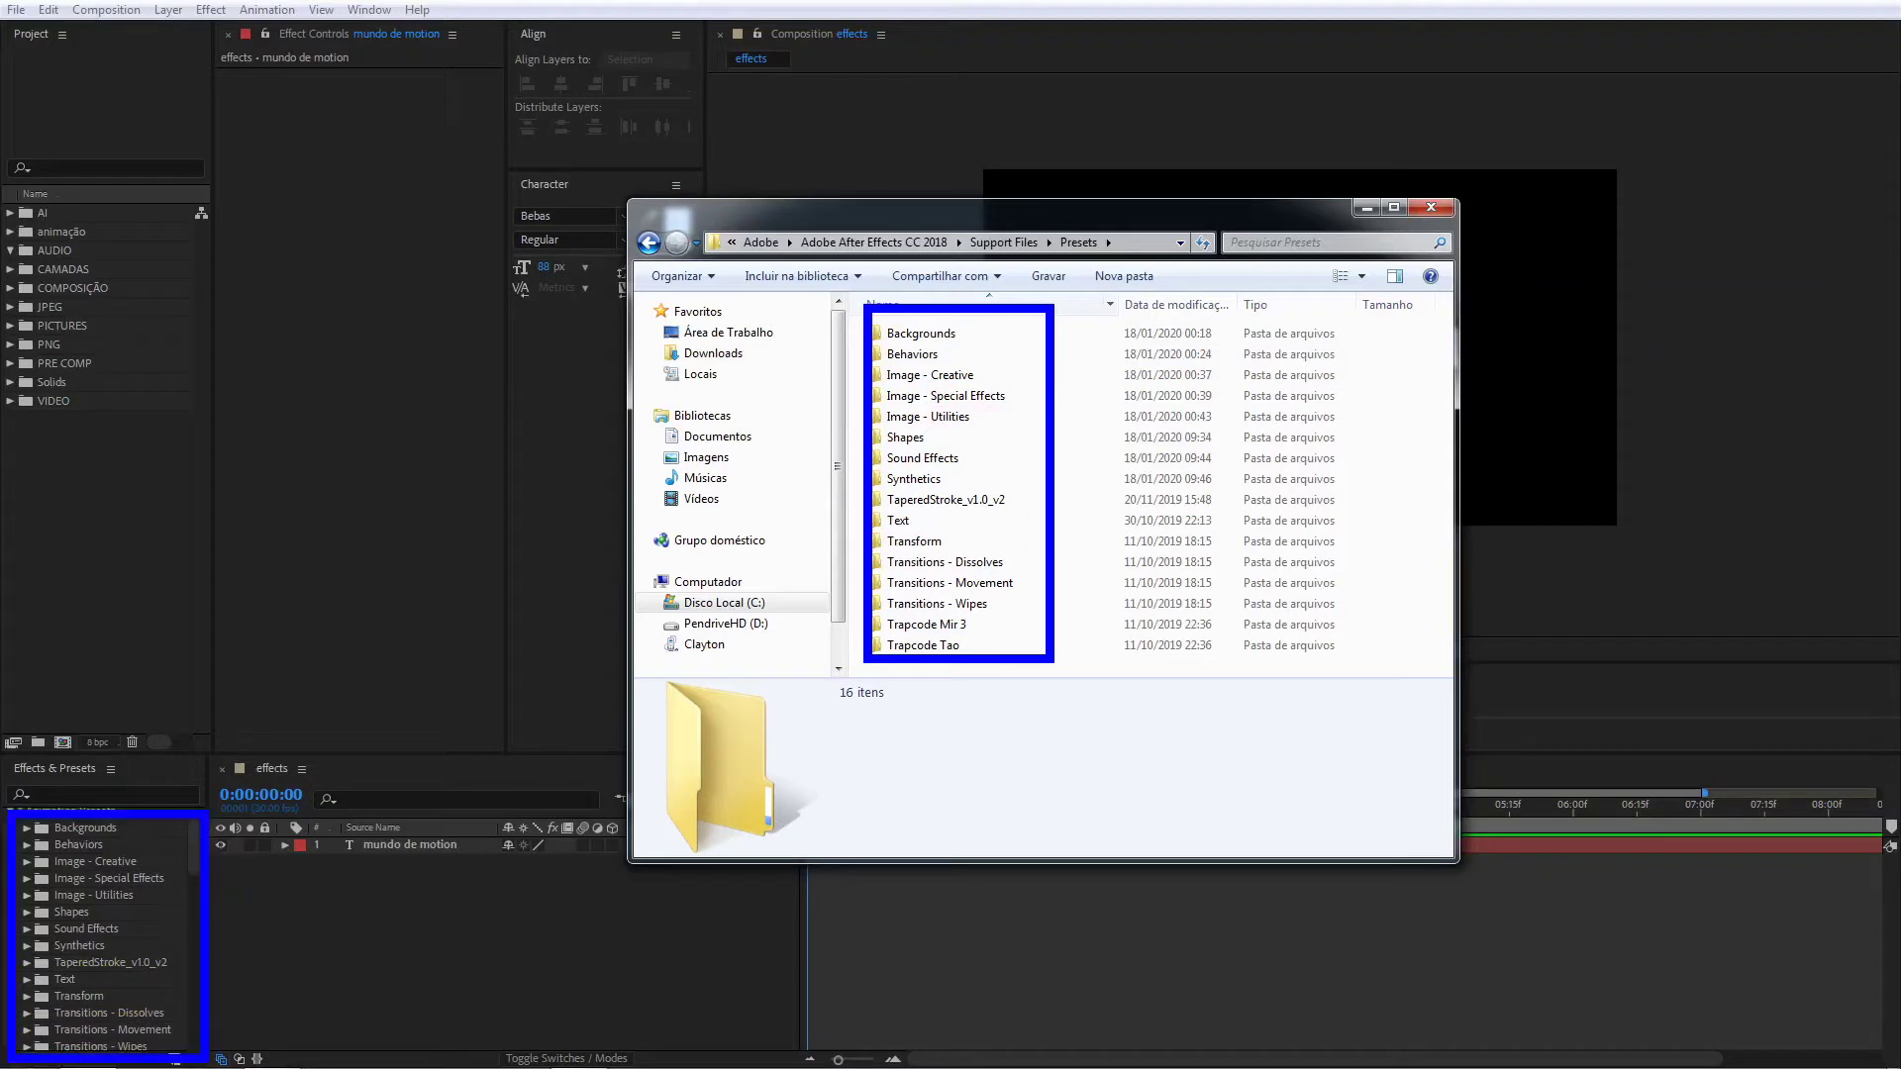
key("Escape")
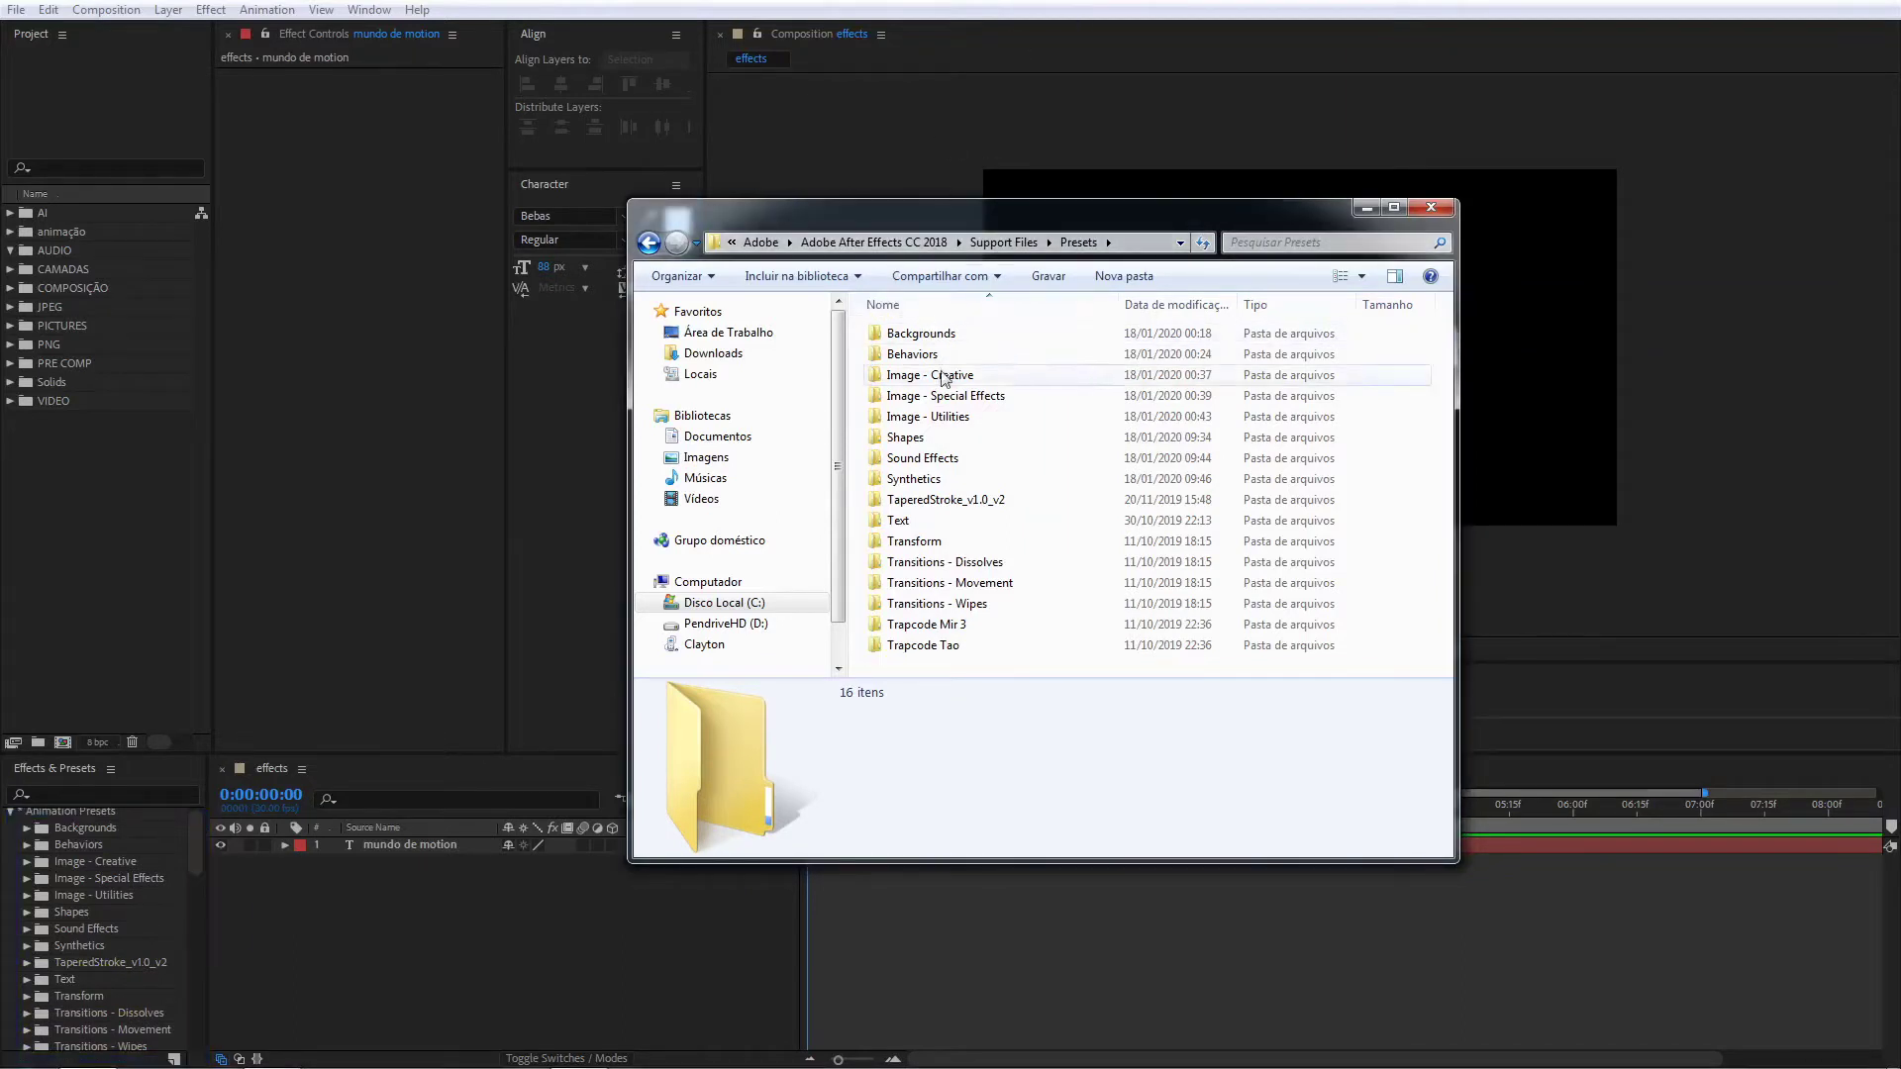
Step: Open the Blurs subfolder inside the Text presets folder
double_click(924, 520)
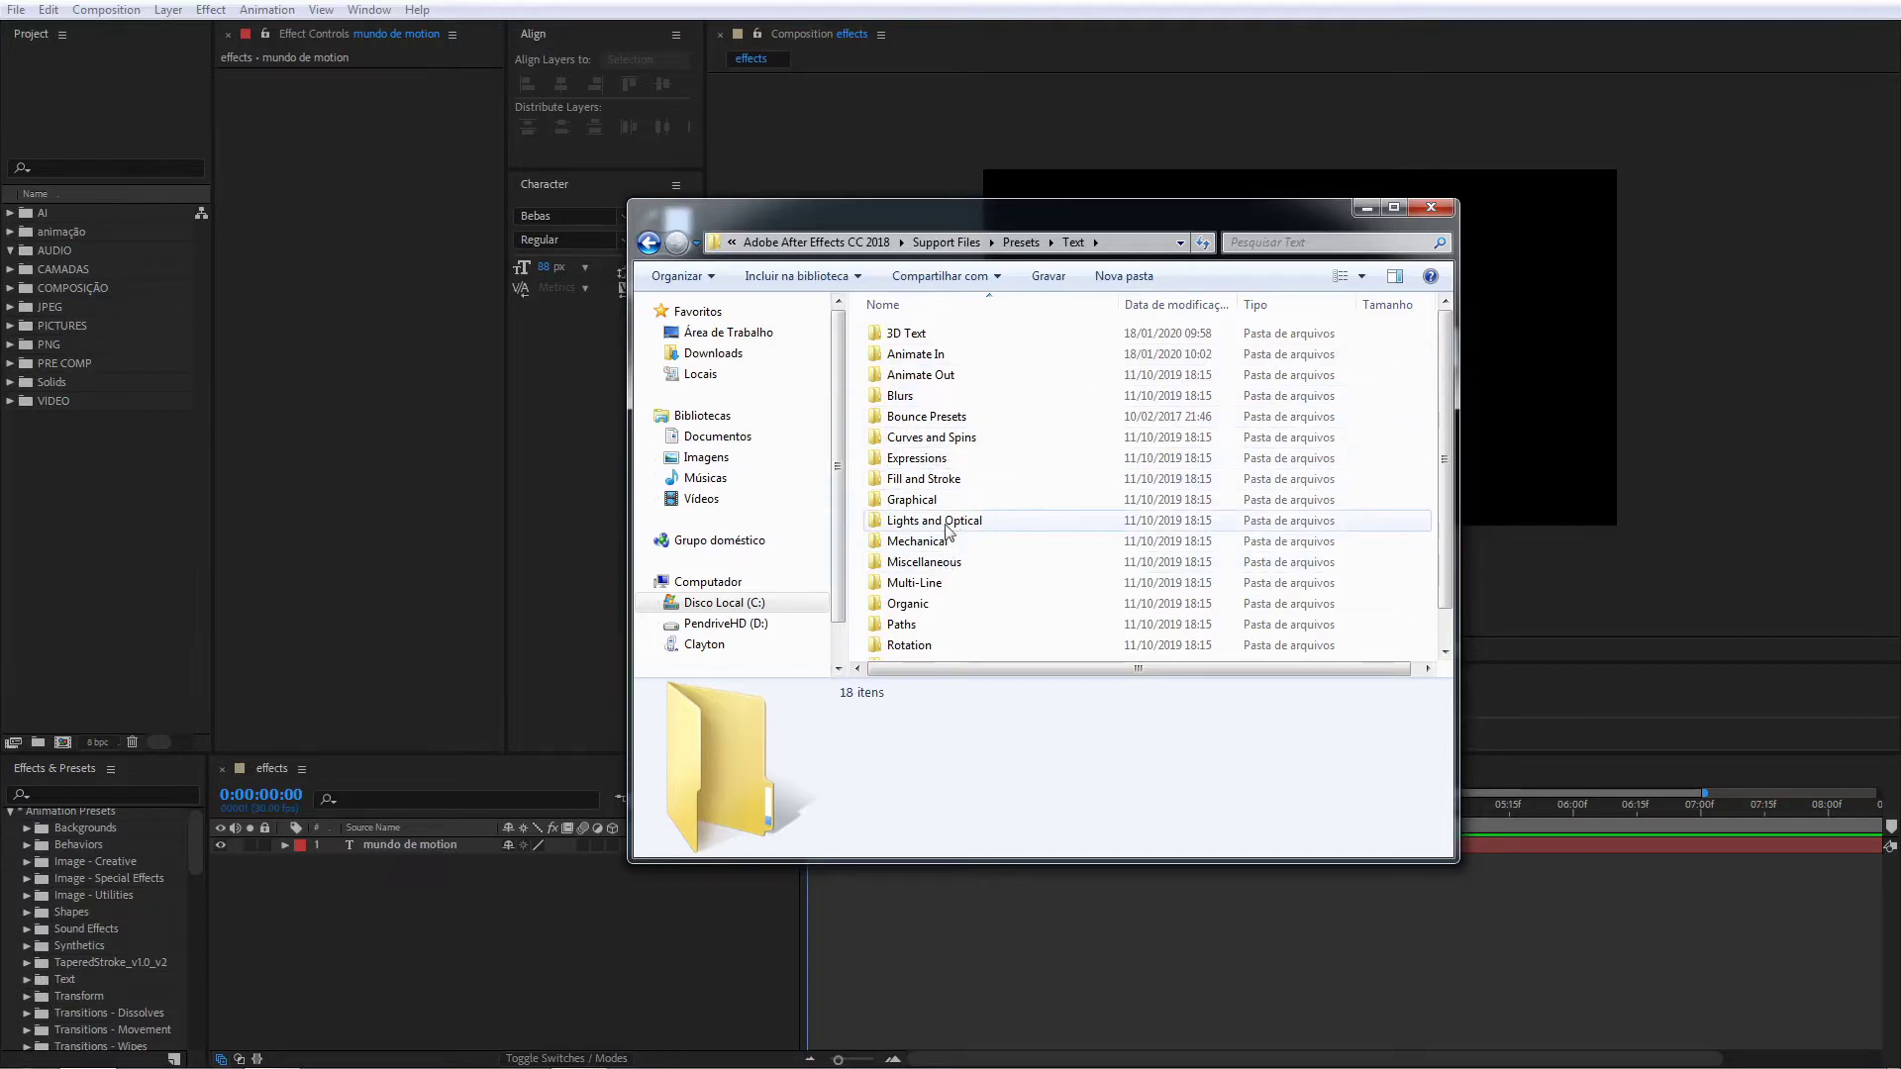
double_click(899, 396)
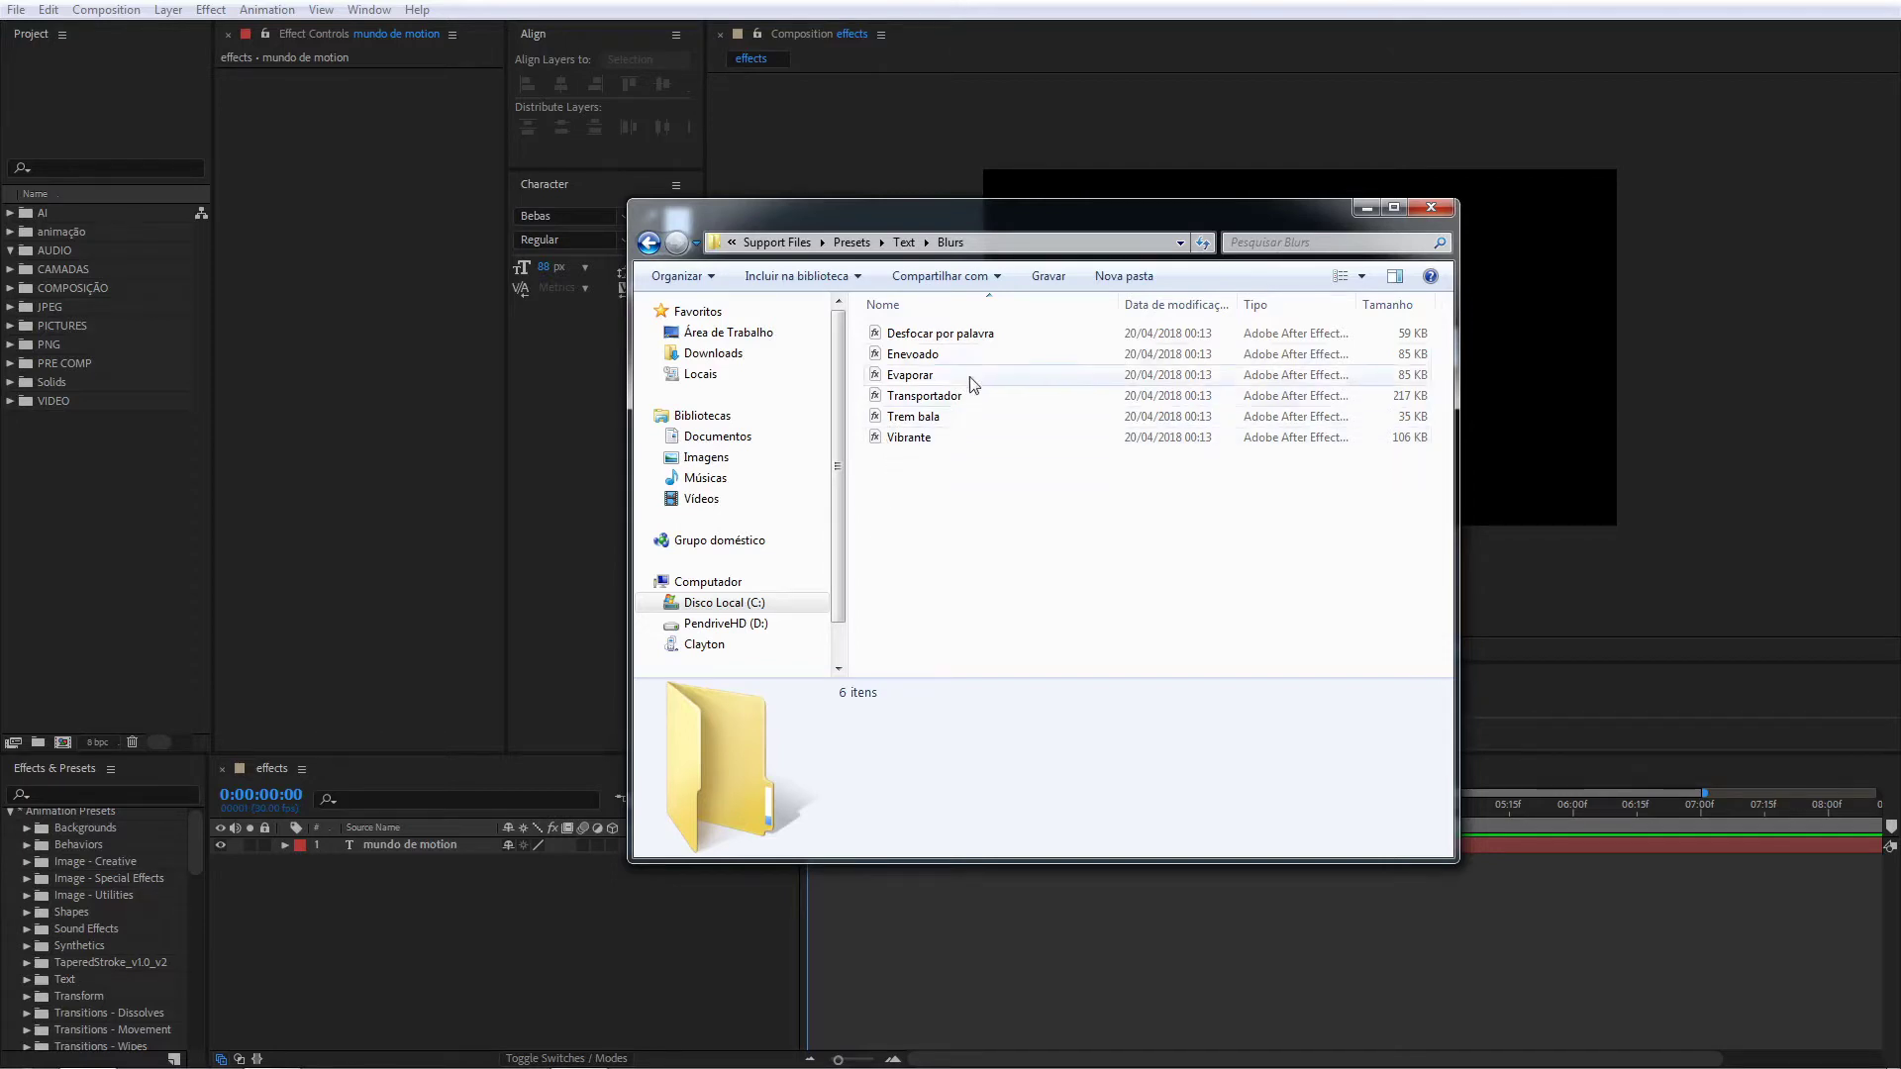
left_click(928, 381)
right_click(924, 371)
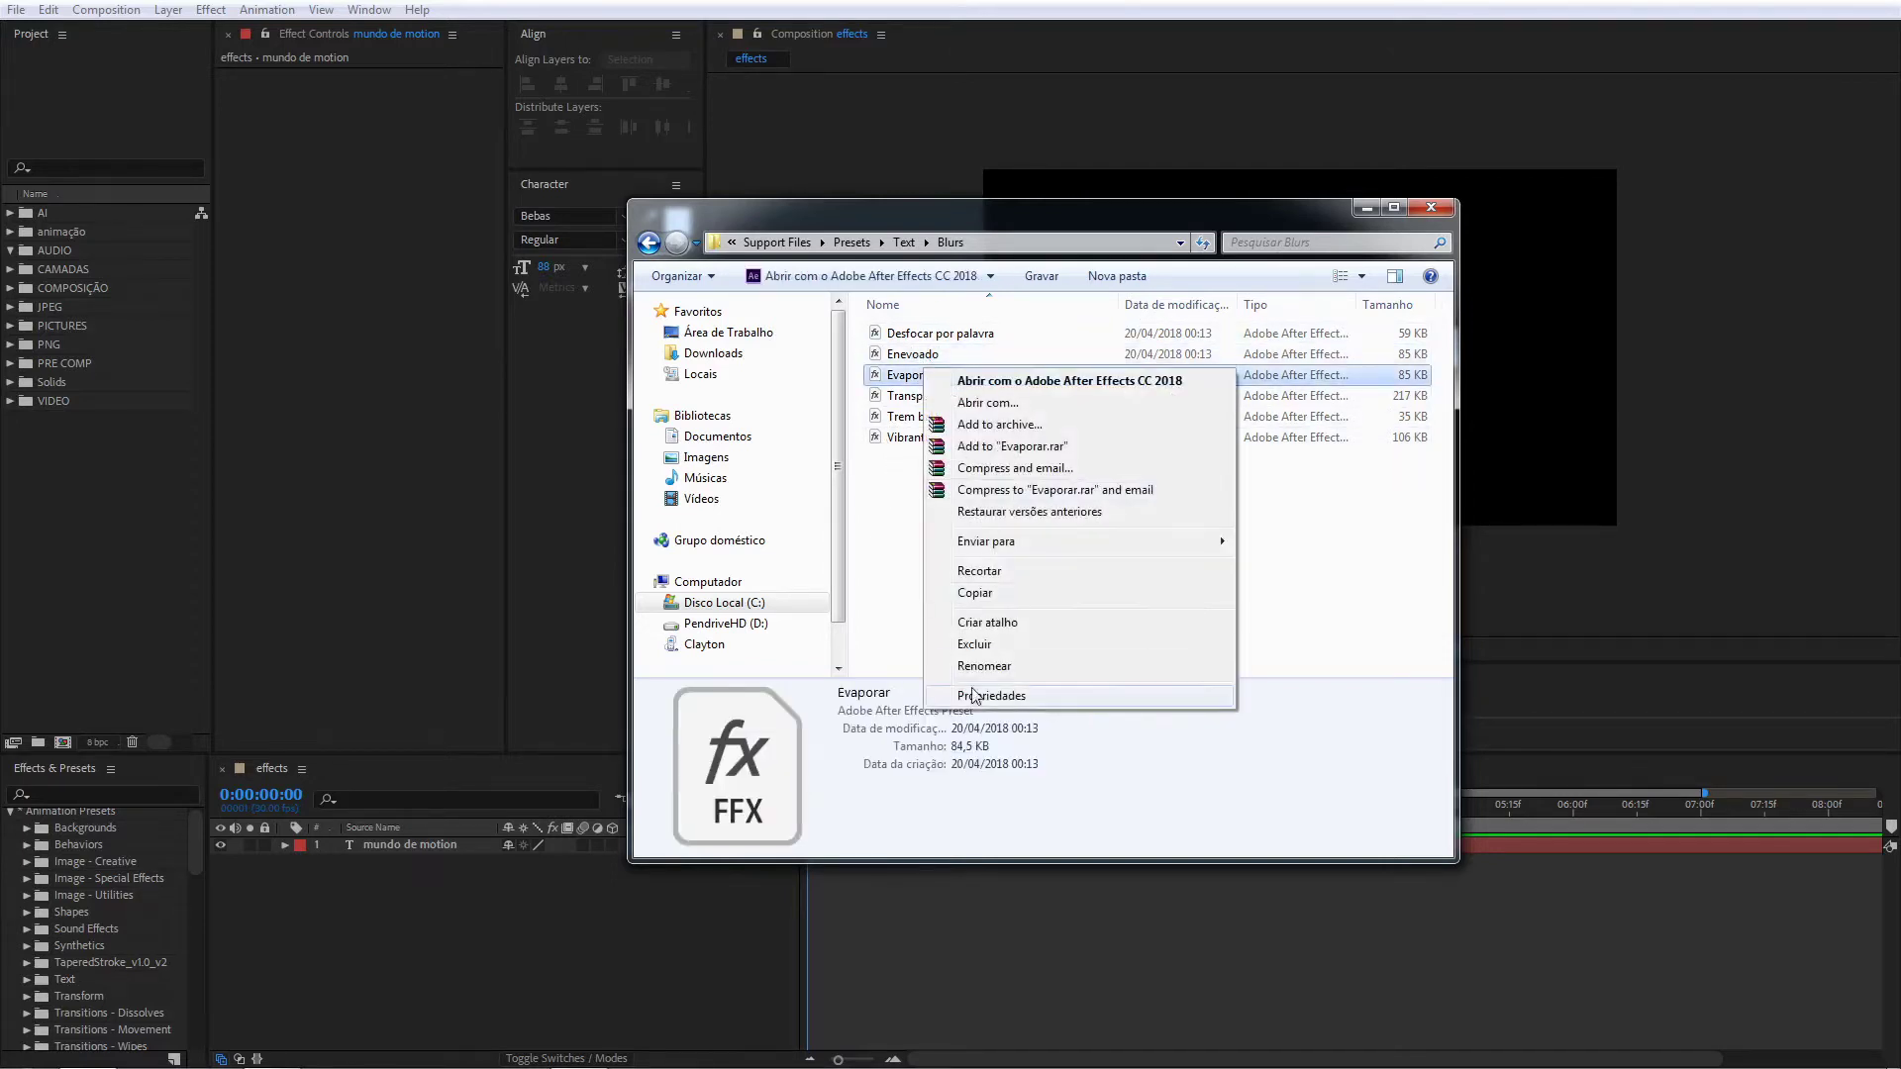
left_click(985, 665)
left_click(975, 520)
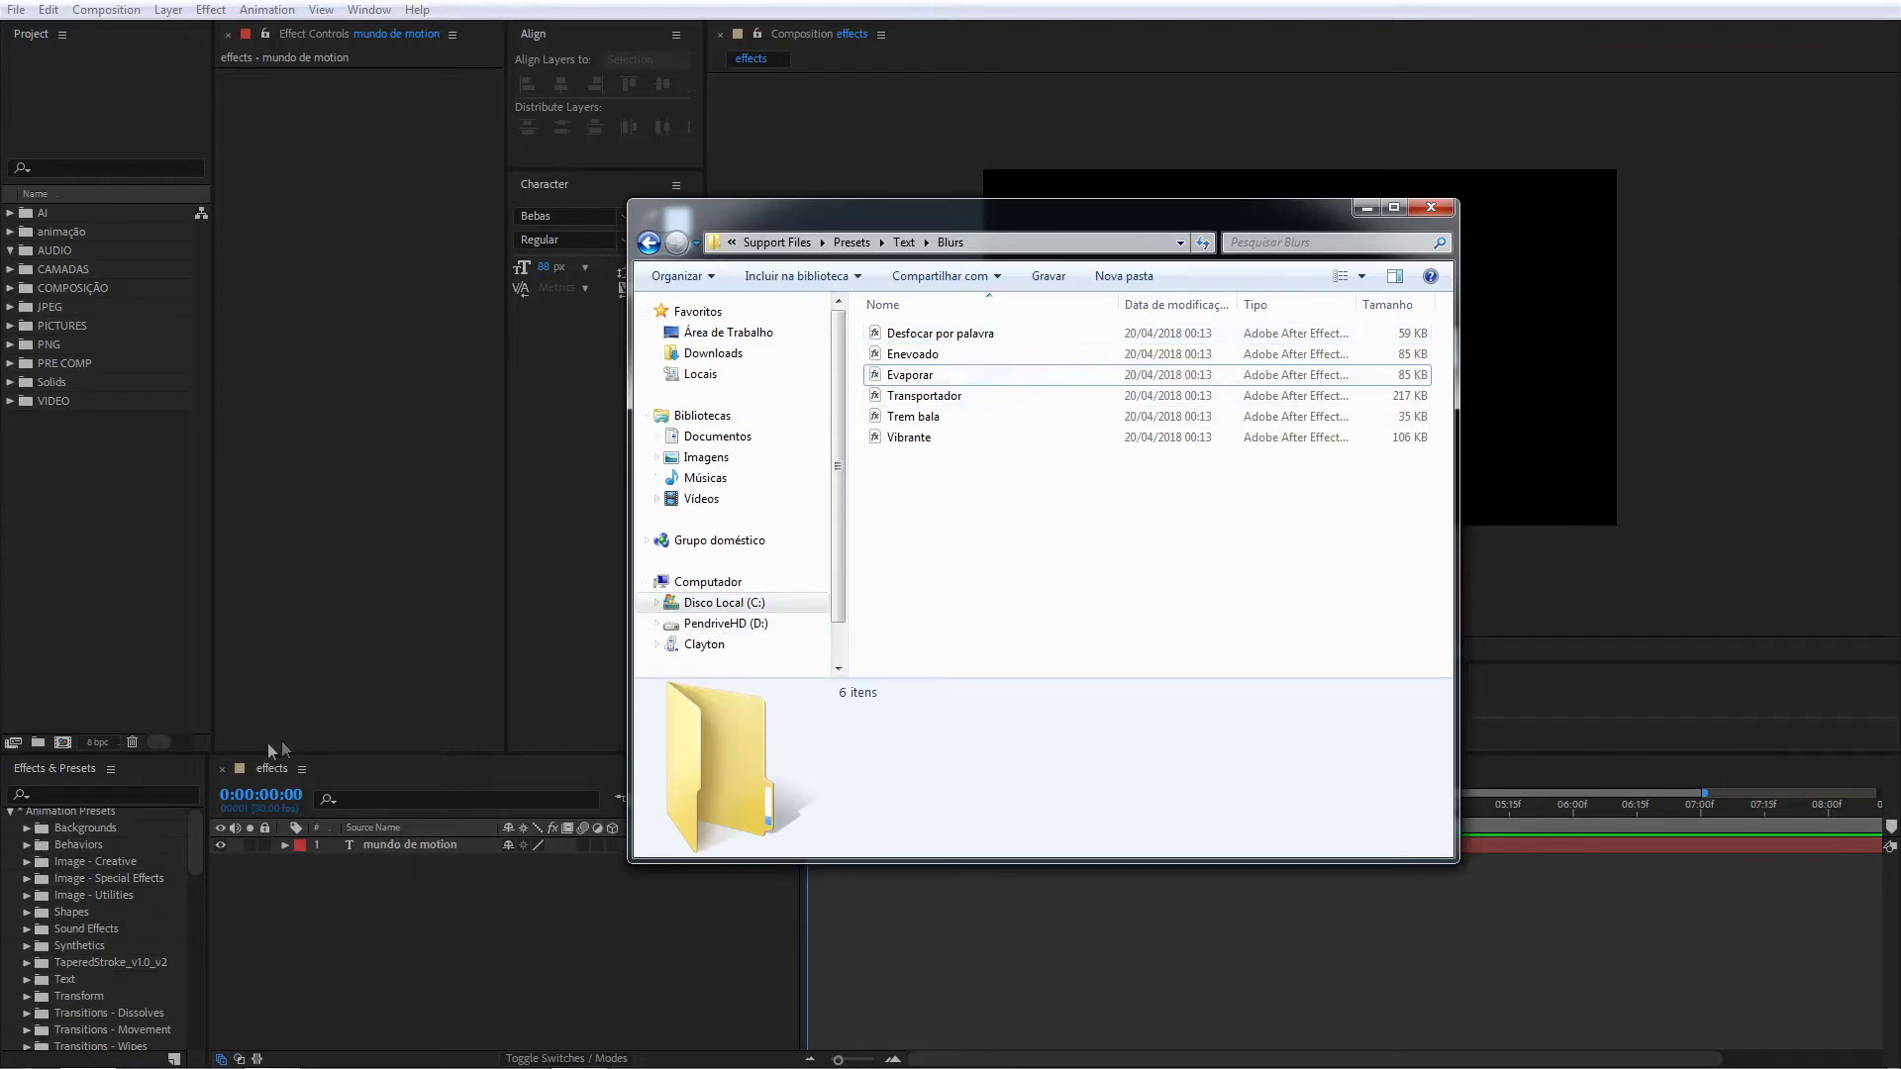
Step: Close the Explorer window and apply the Evaporar preset from Text > Blurs to the "mundo de motion" layer
left_click(1429, 207)
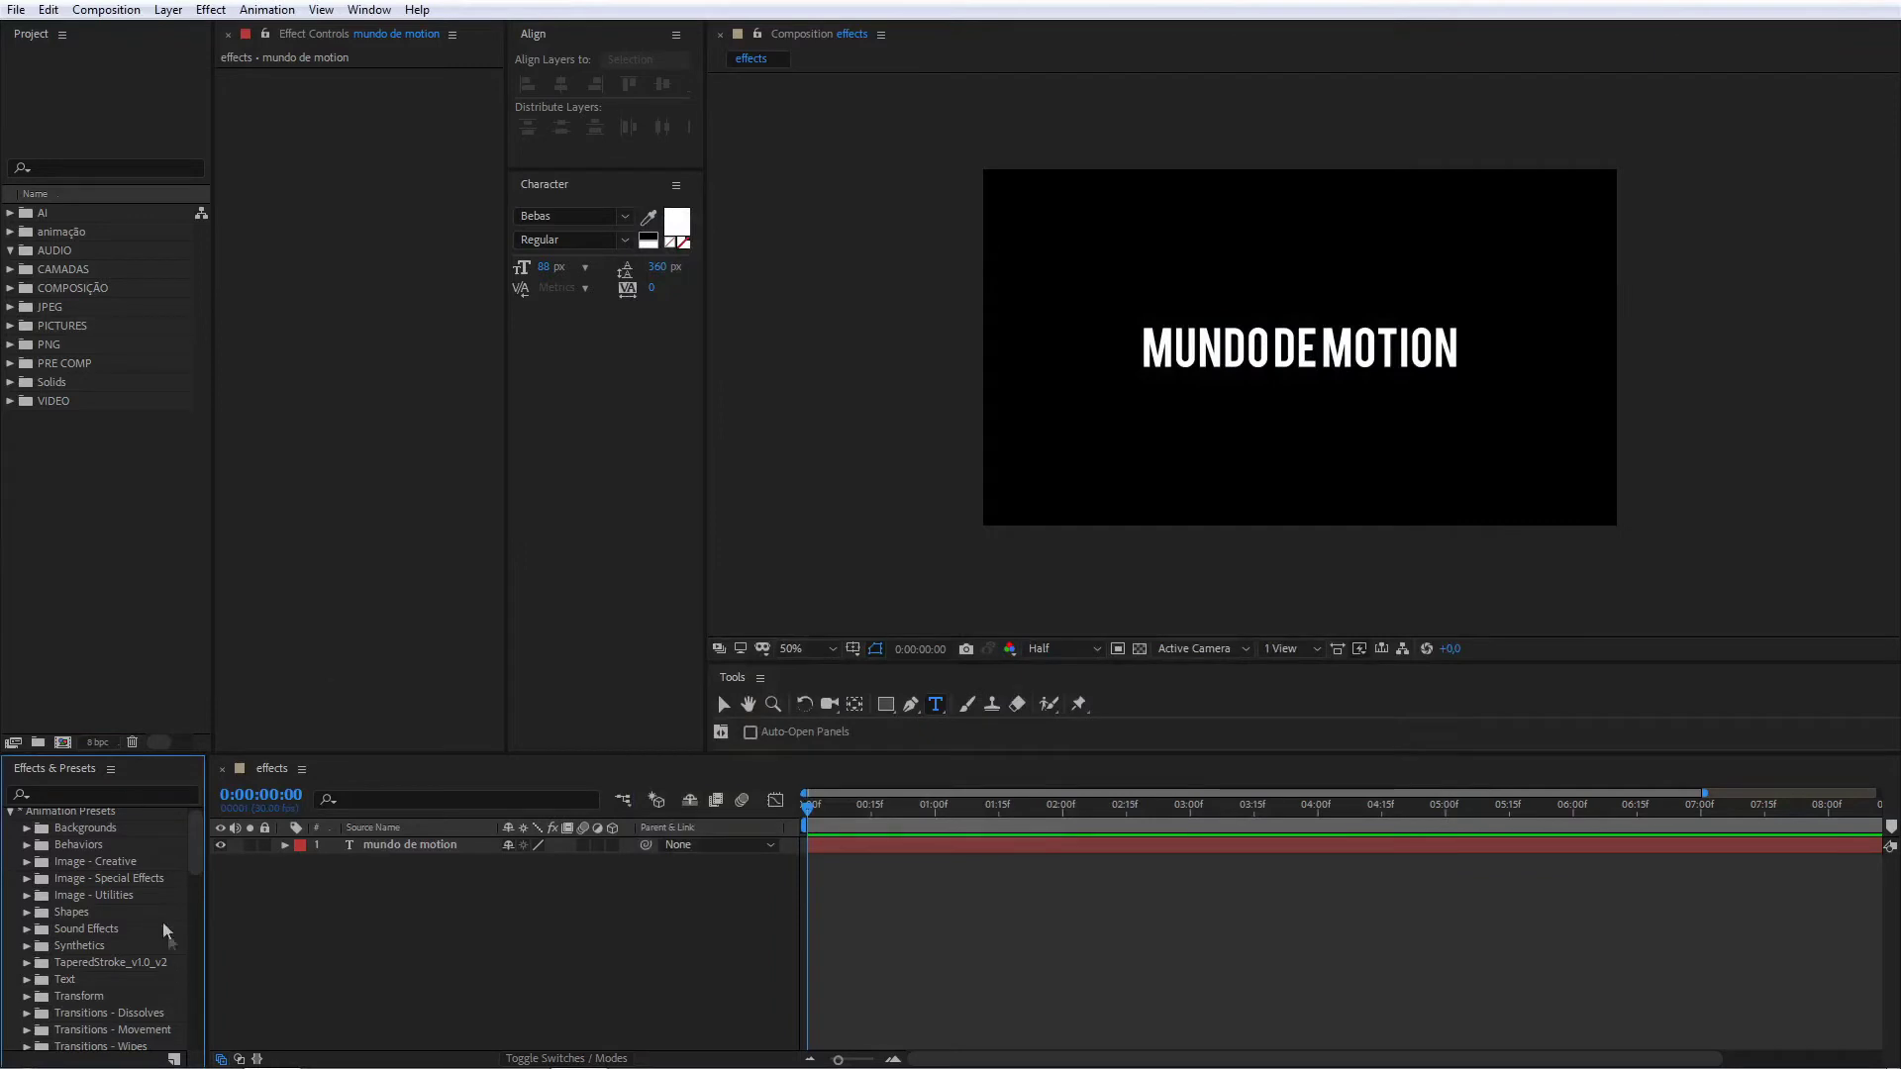
left_click(382, 846)
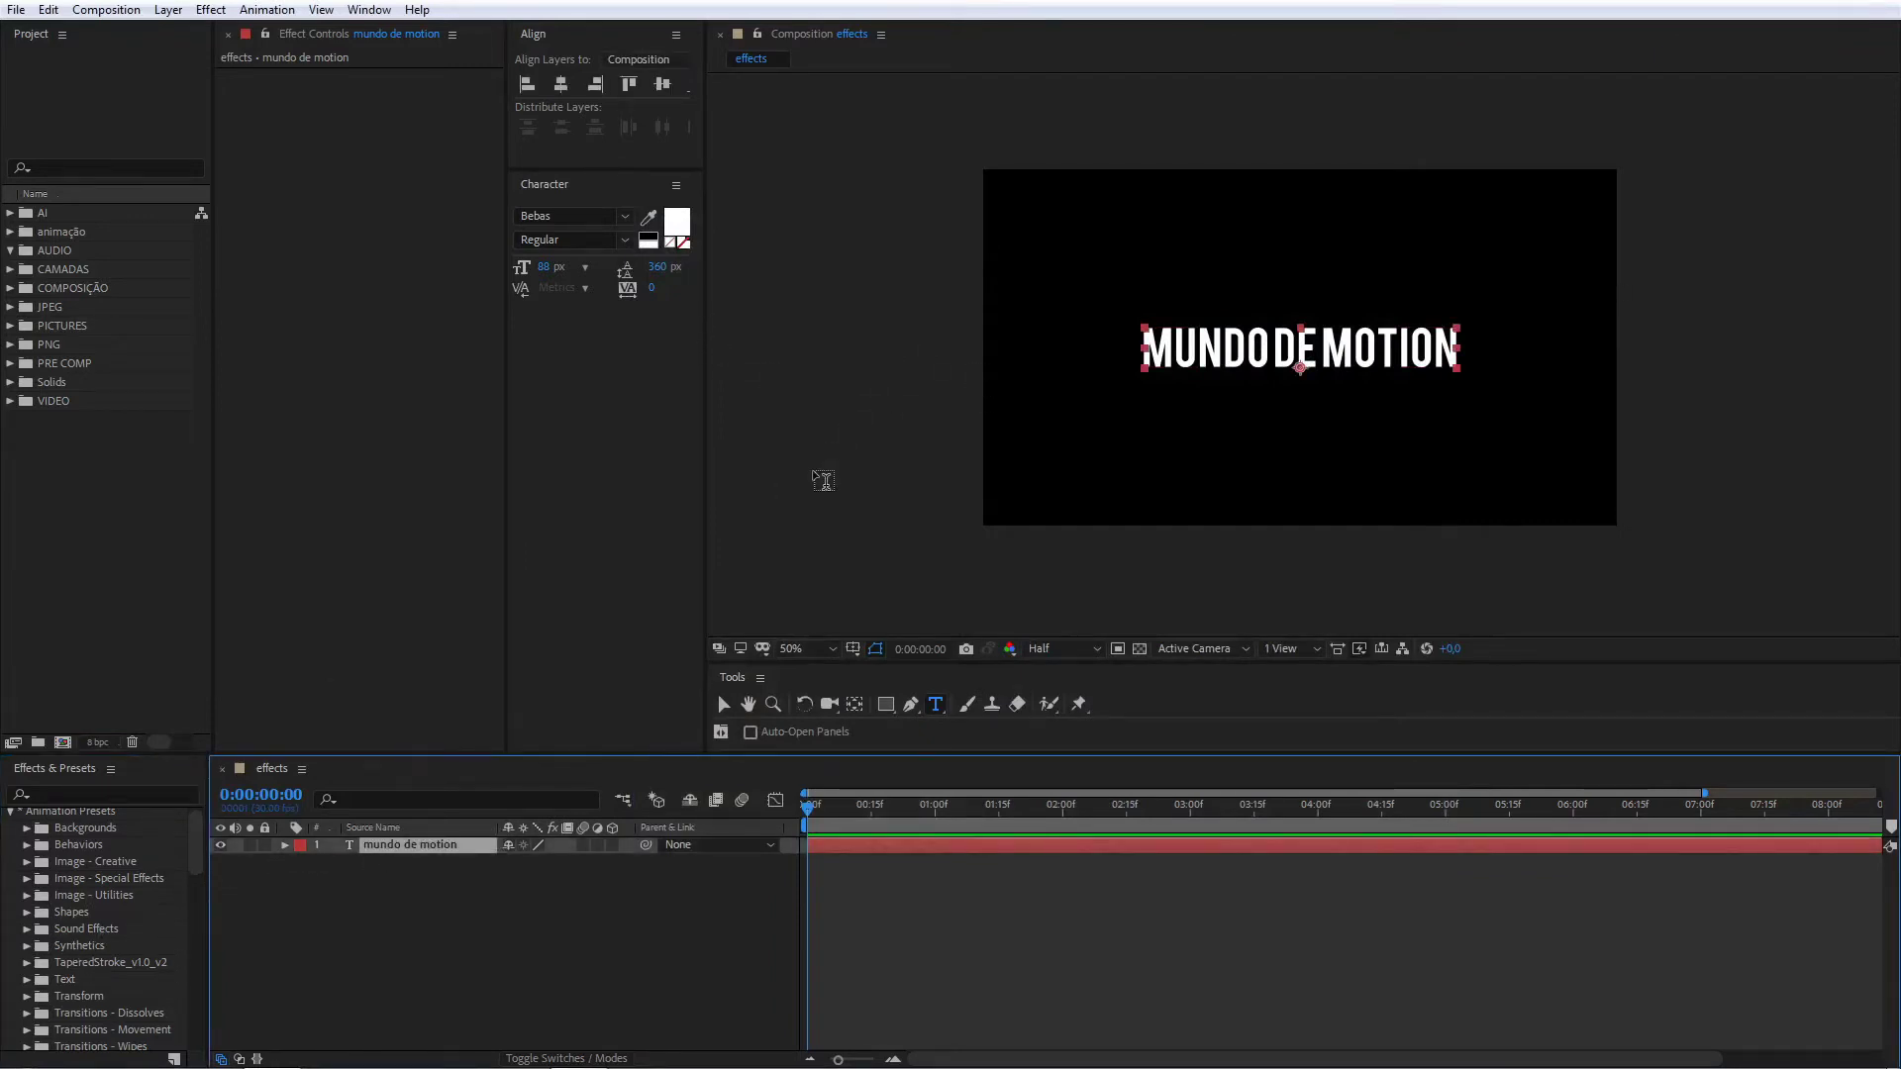
left_click(67, 790)
left_click_drag(198, 850, 199, 849)
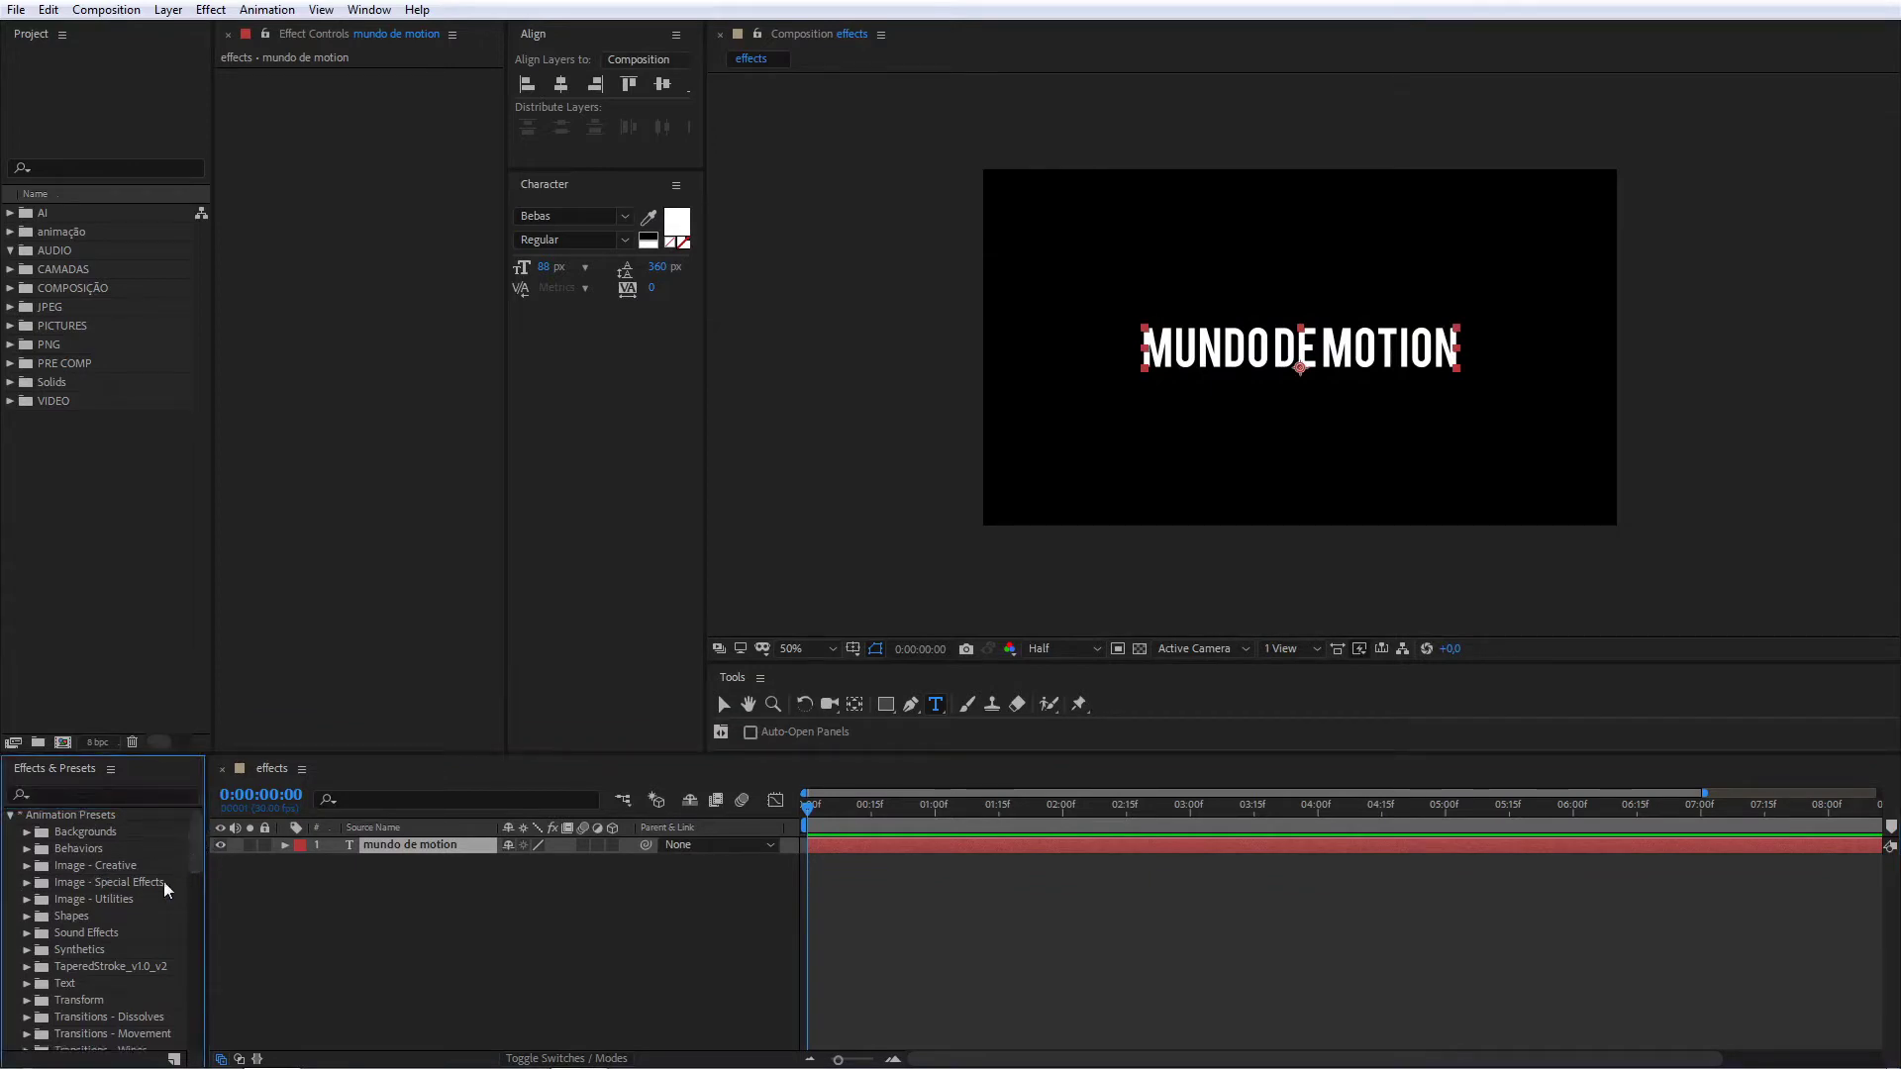
left_click(28, 984)
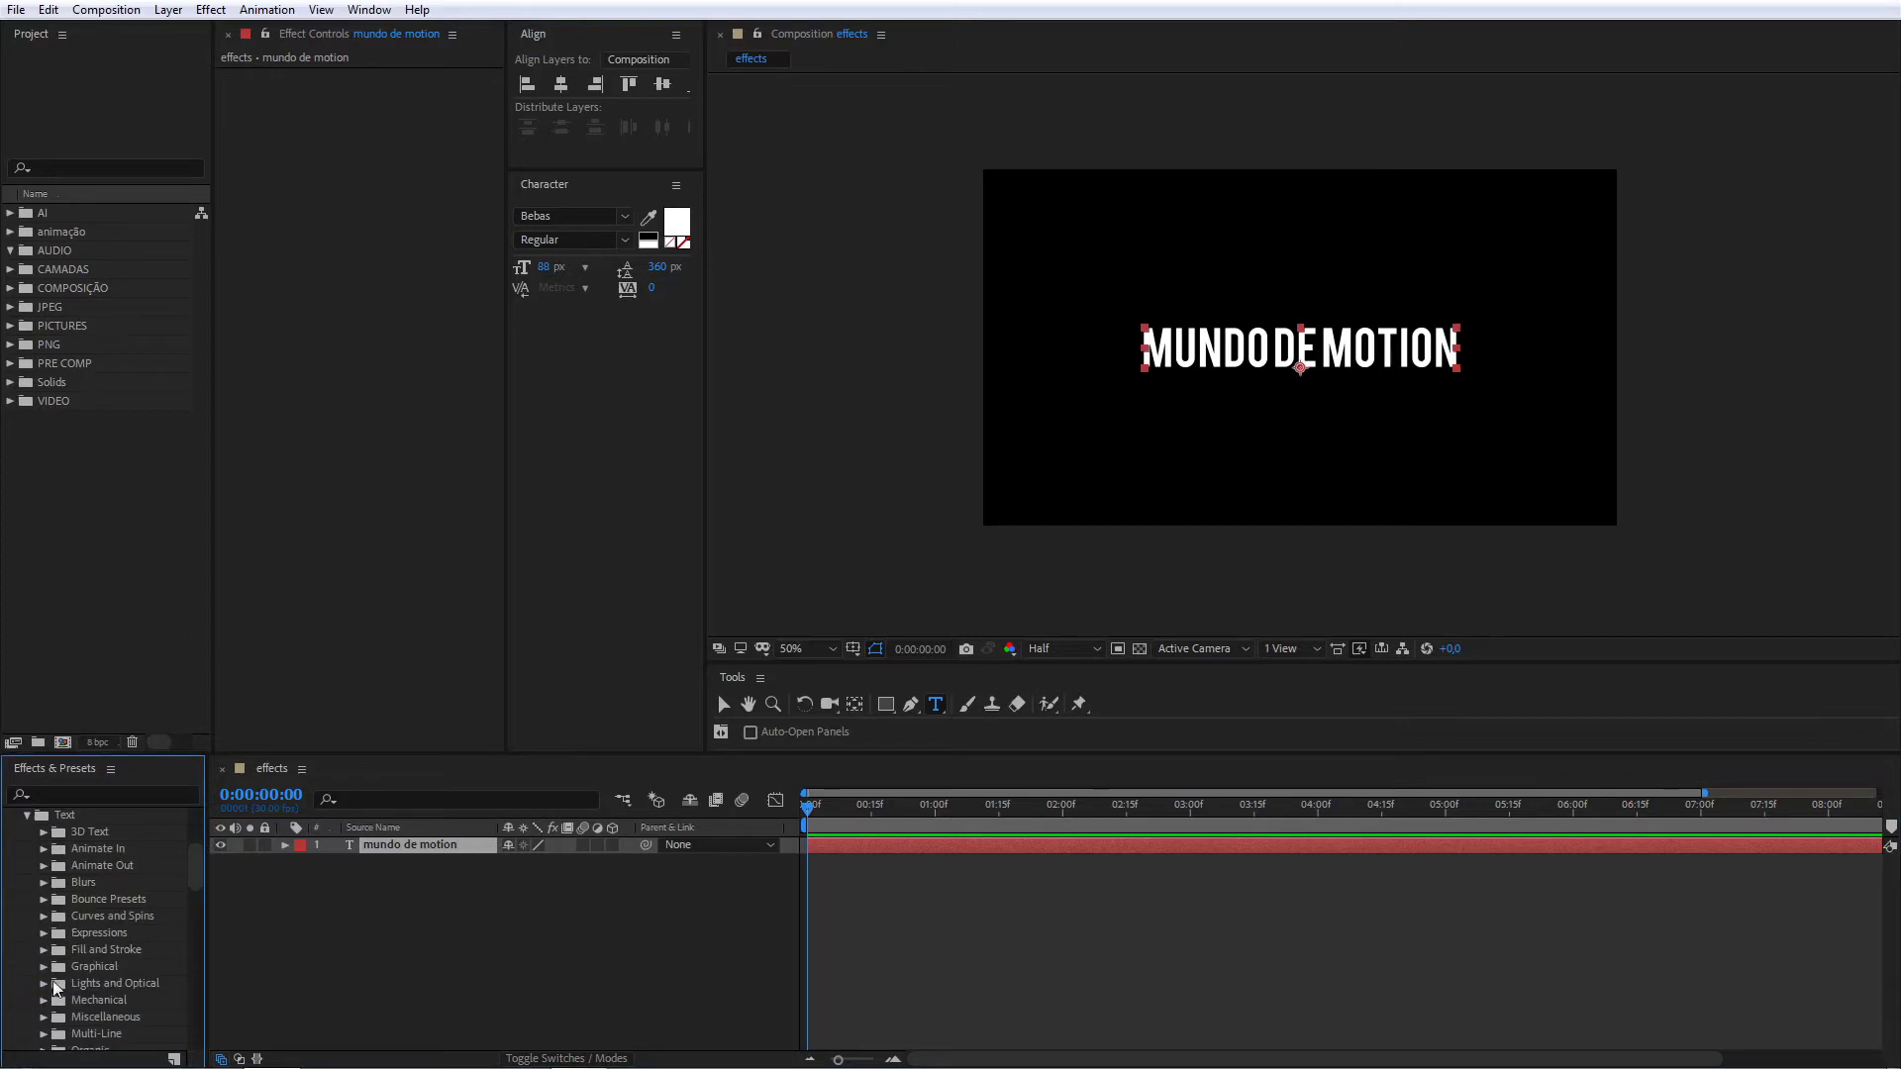
left_click(43, 882)
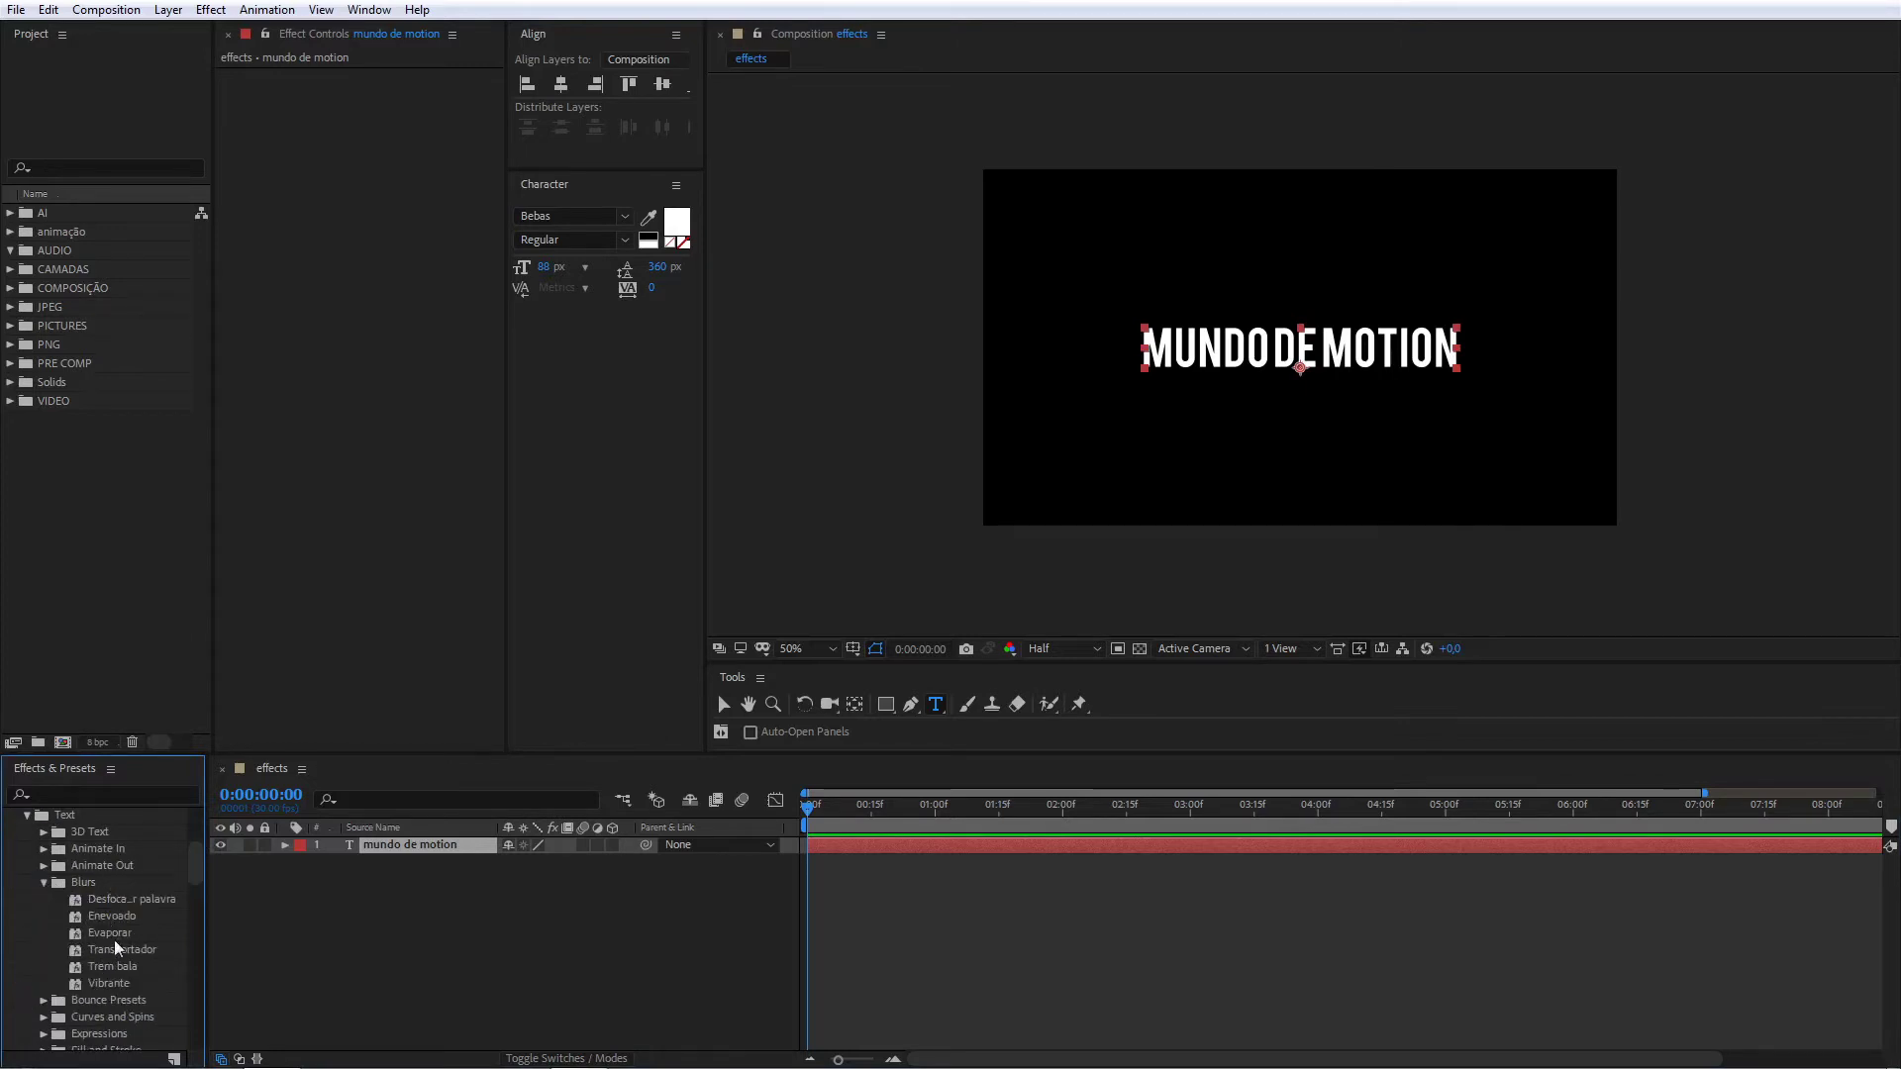
left_click_drag(103, 935, 386, 846)
Step: Preview the composition and reveal the keyframed properties of the "mundo de motion" layer
left_click(945, 792)
key("space")
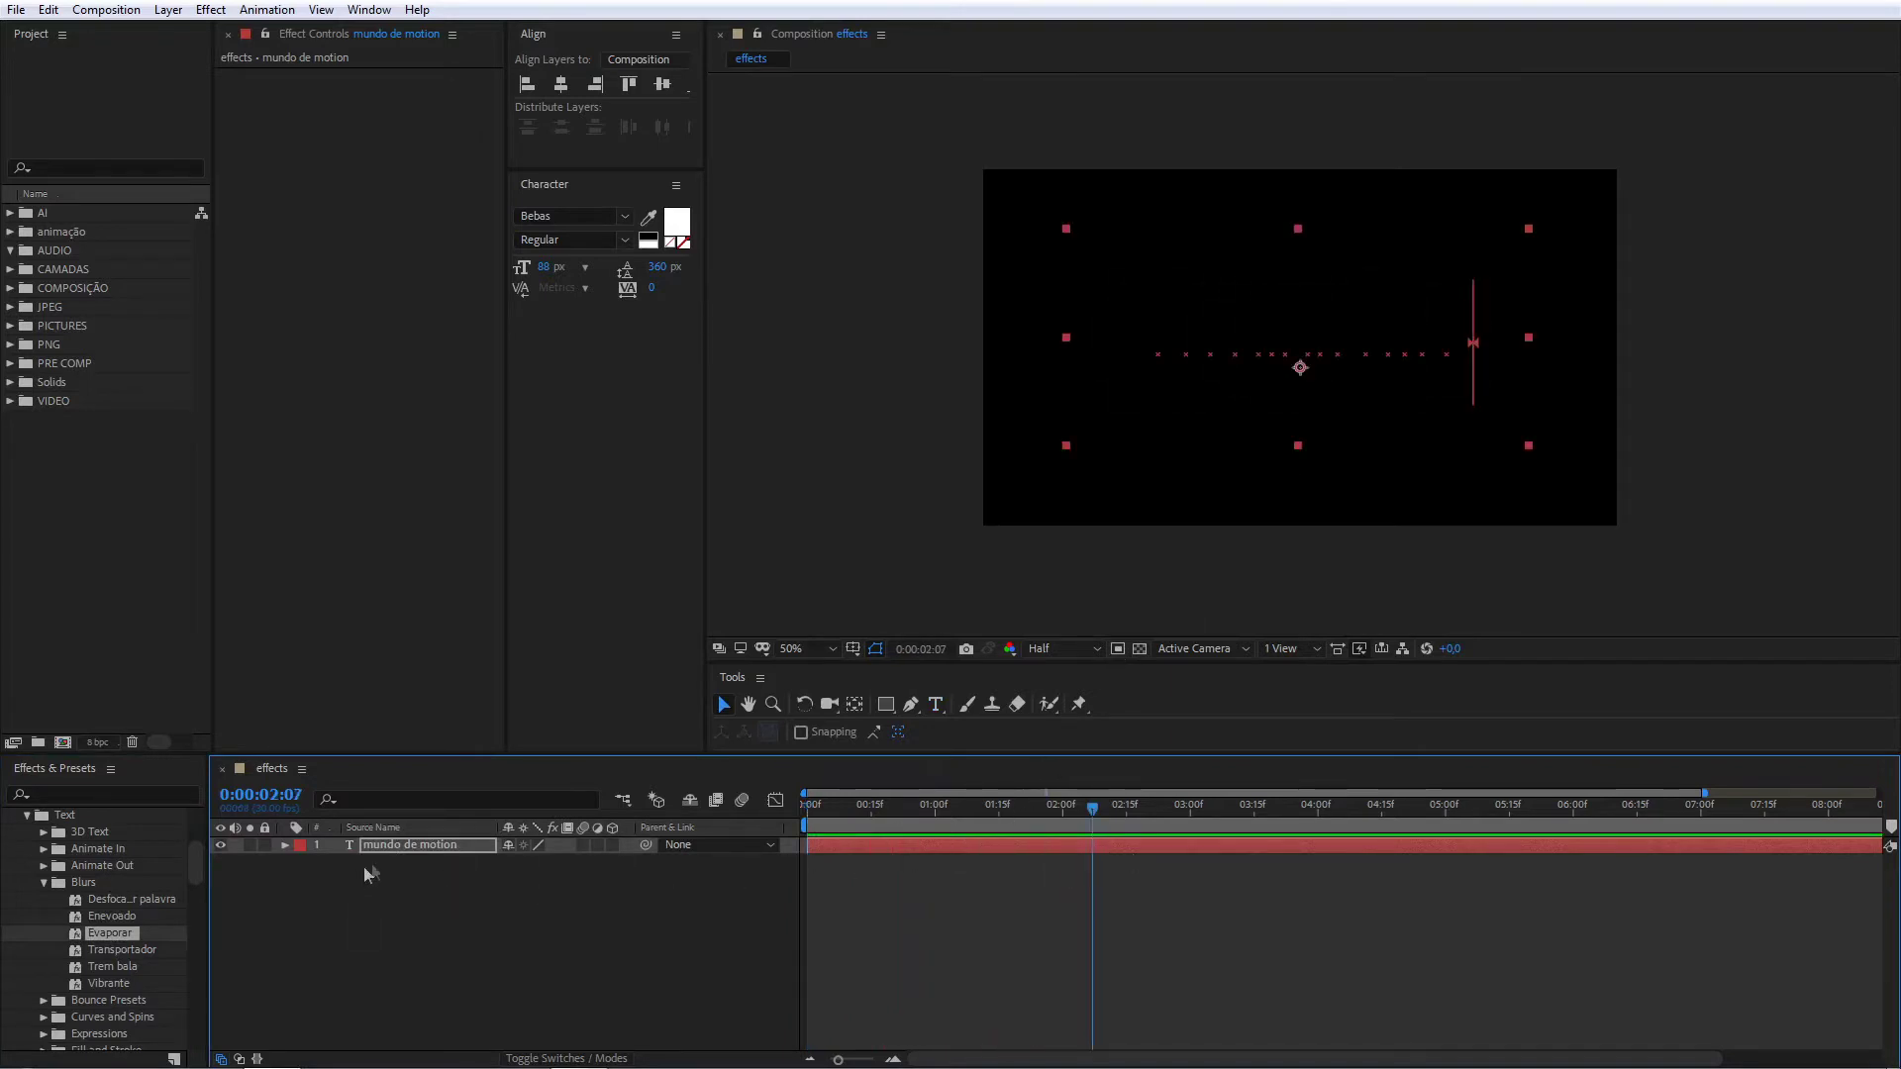
left_click(407, 848)
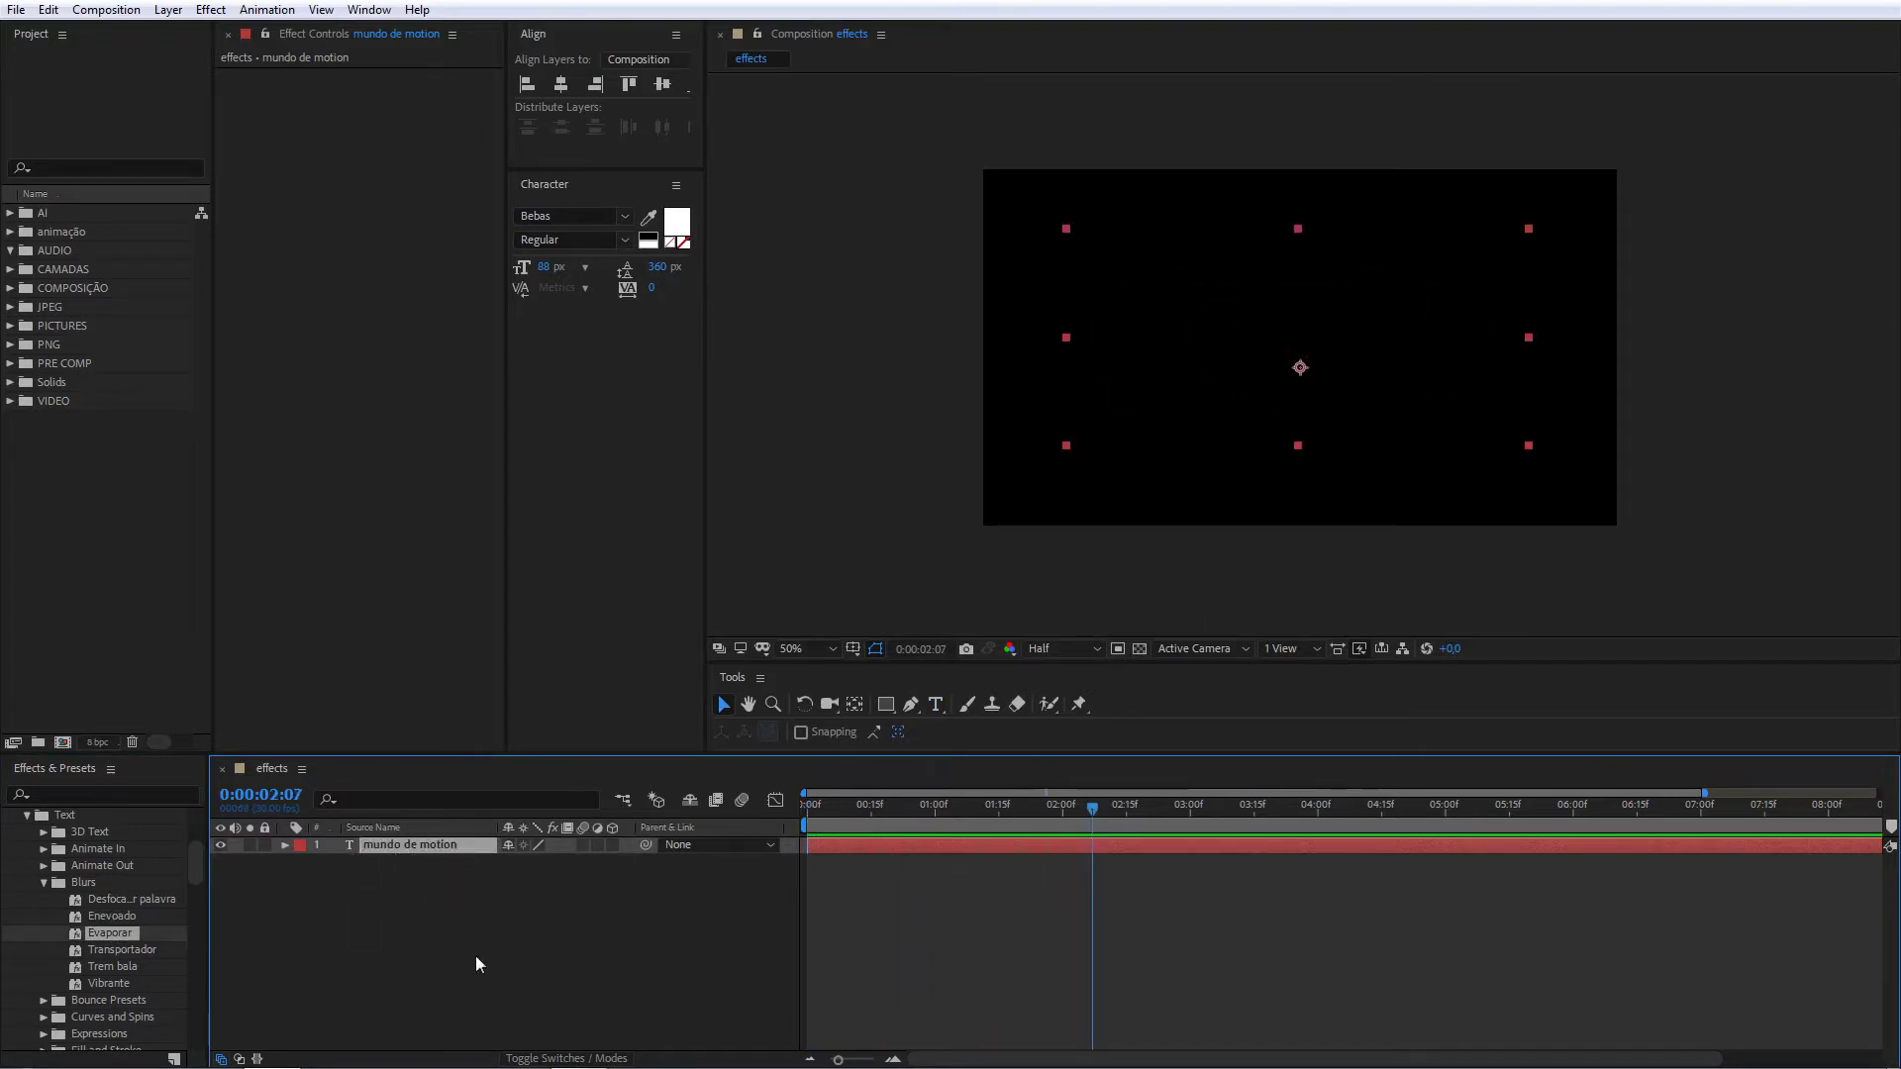
key("u")
Step: Scrub through and replay the Evaporar text animation from the first frame, finishing with the playhead at 0:00:00:00
left_click_drag(1097, 807, 929, 848)
key("Home")
key("space")
key("space")
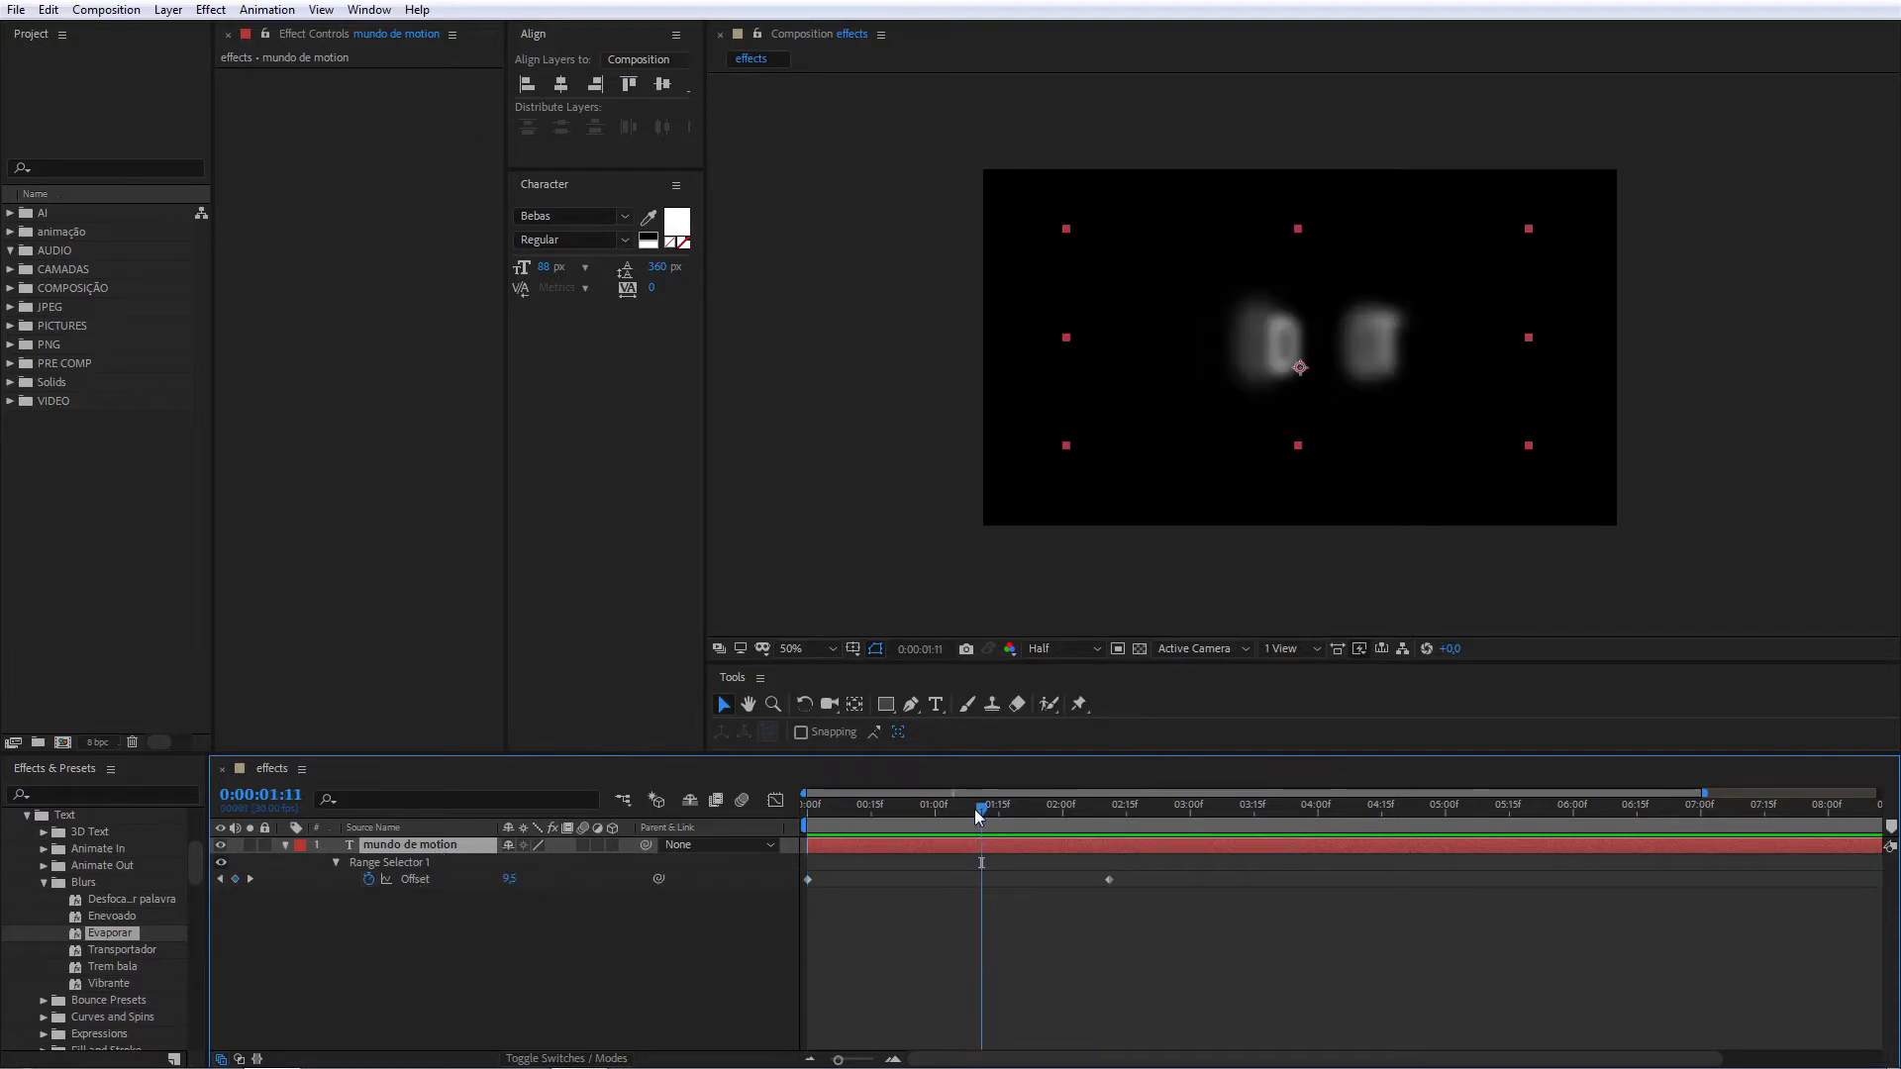
left_click_drag(975, 810, 705, 853)
key("space")
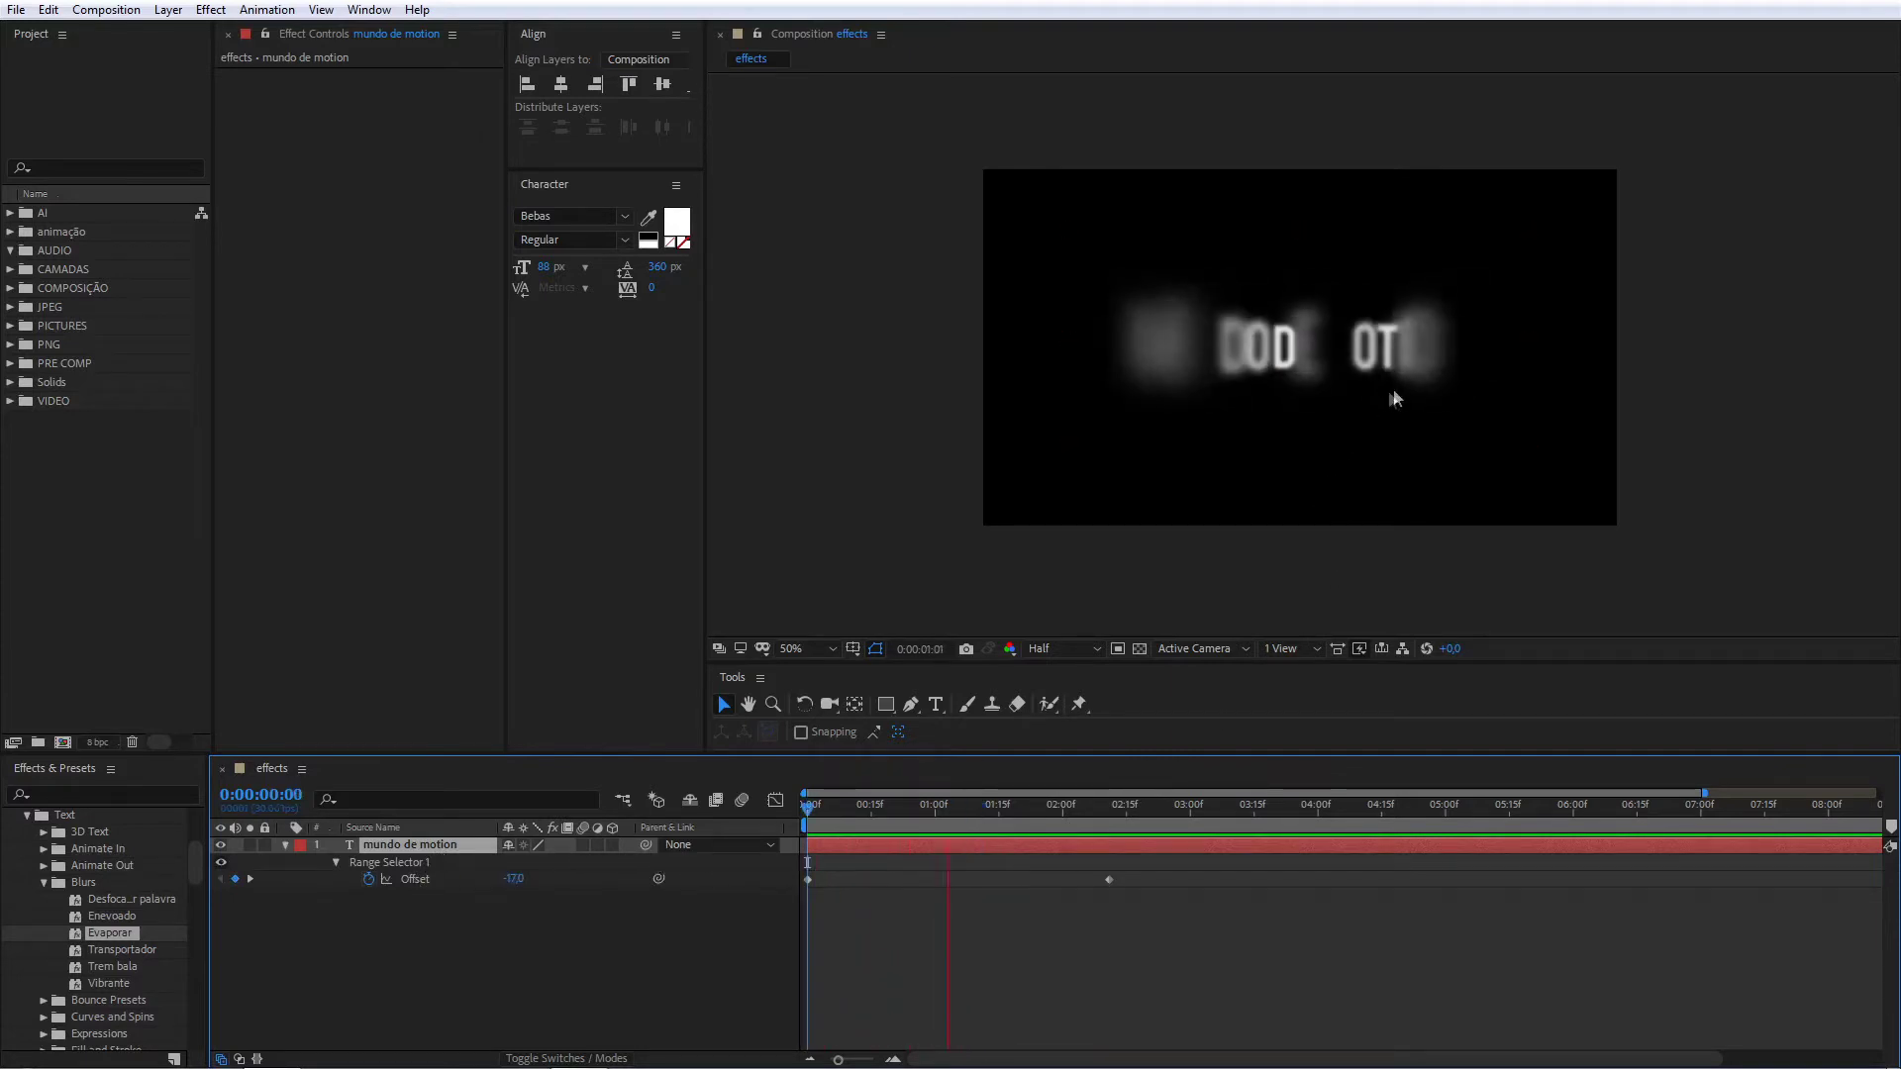
key("space")
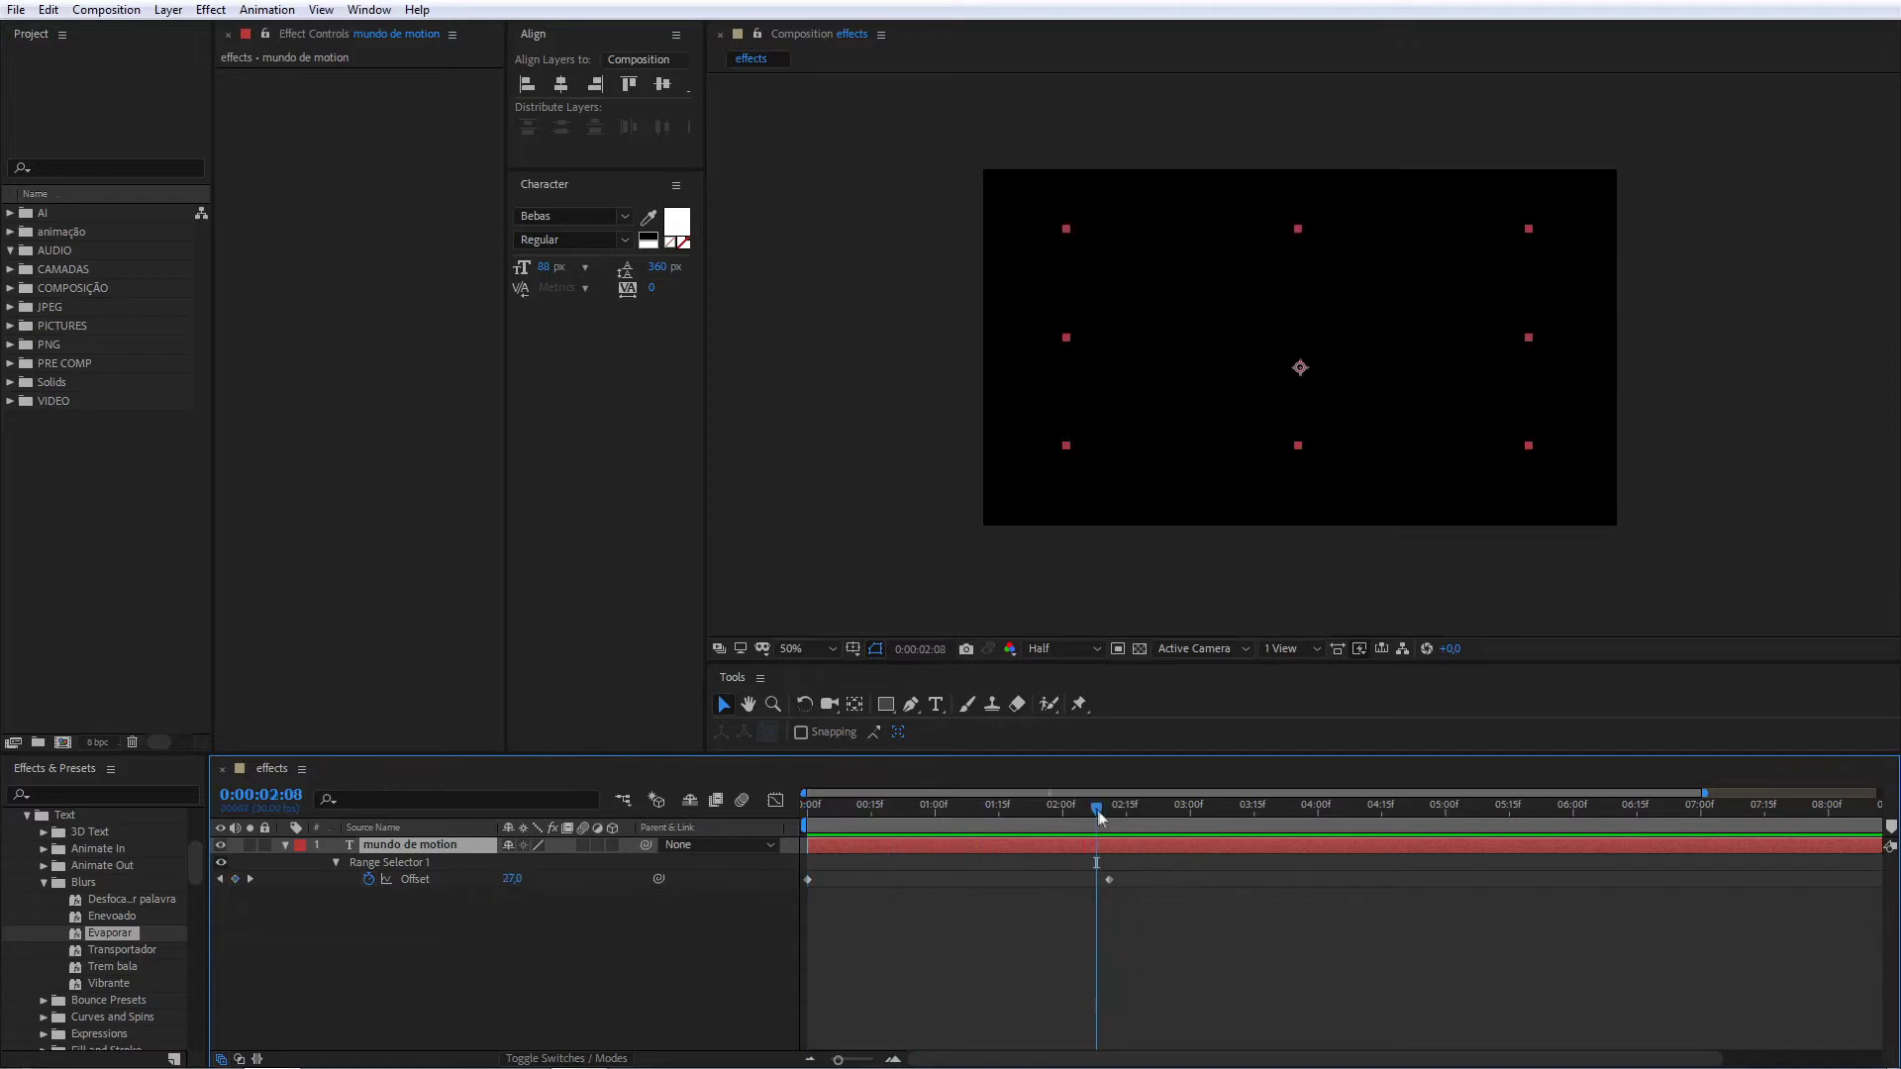
left_click_drag(1099, 817, 540, 898)
Step: Collapse the Blurs and Text preset folders and remove the Evaporar animation from the text layer
left_click(45, 882)
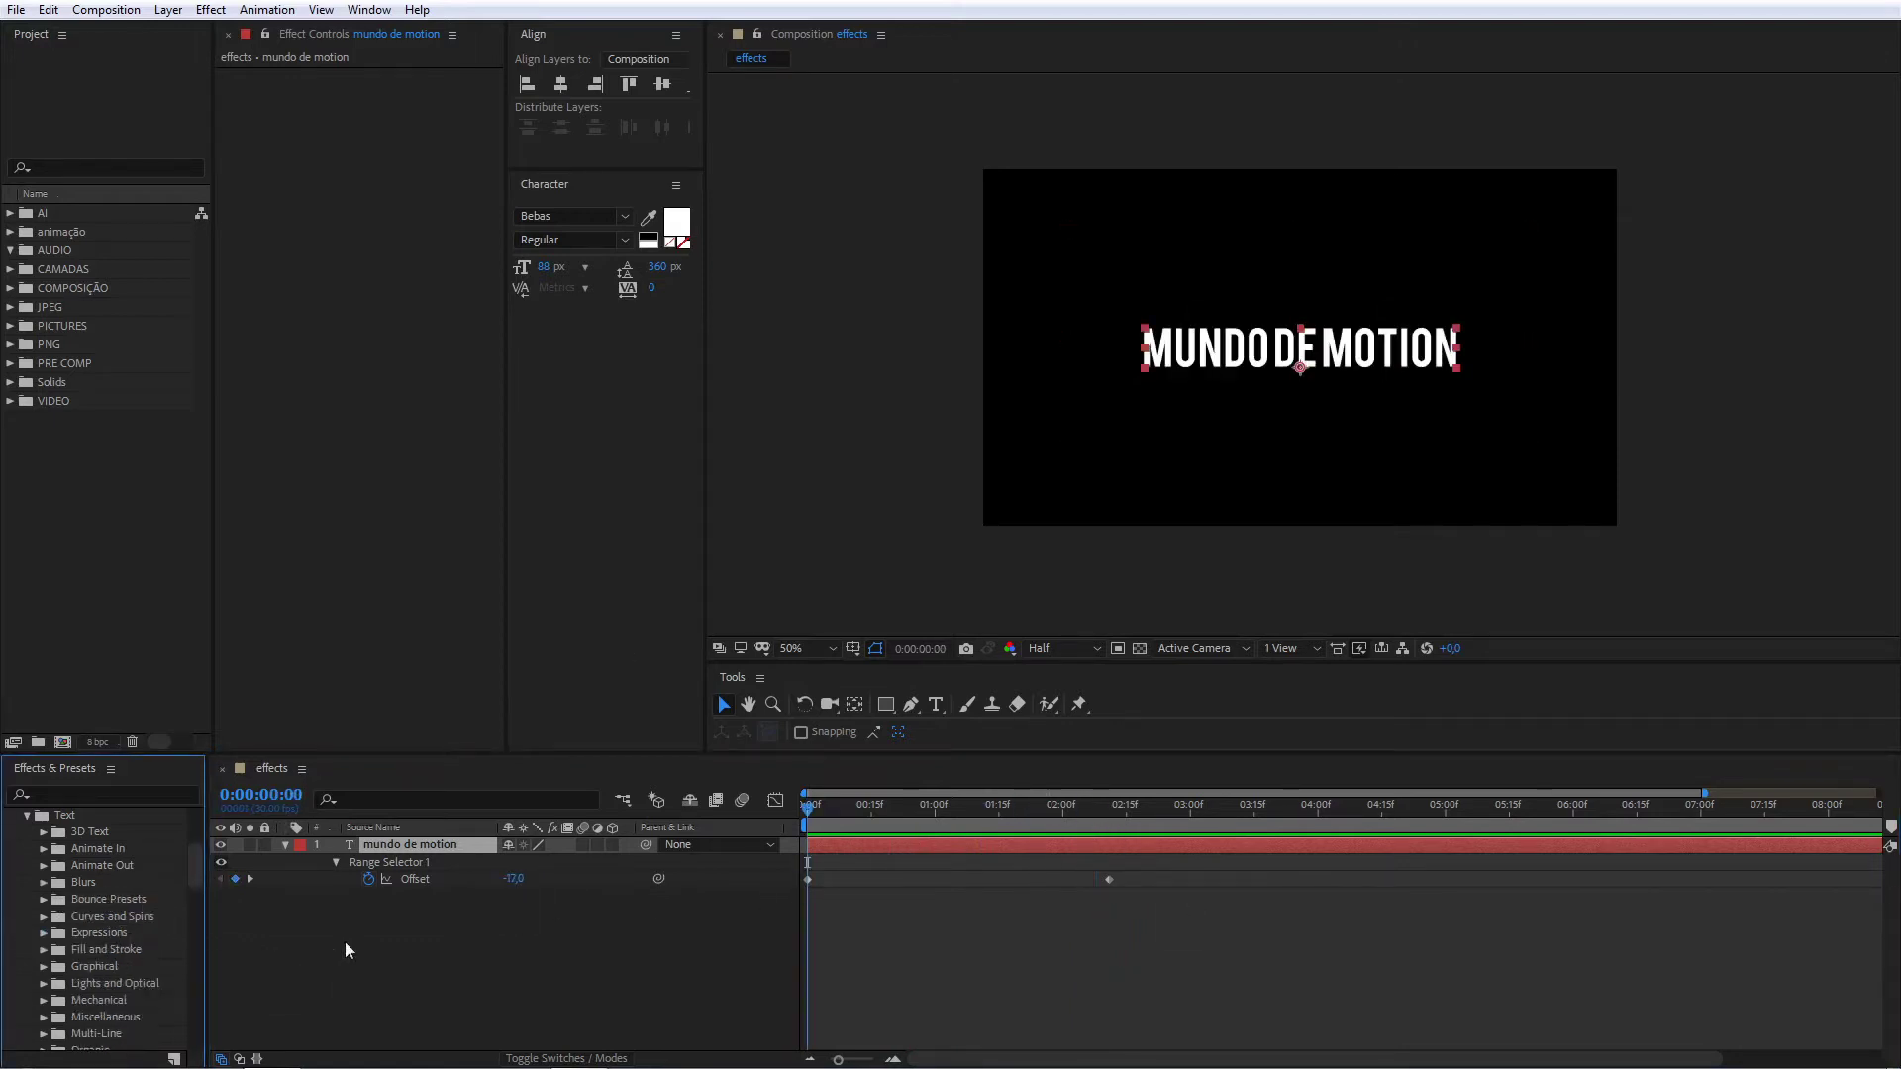
left_click(27, 815)
left_click_drag(198, 877, 199, 824)
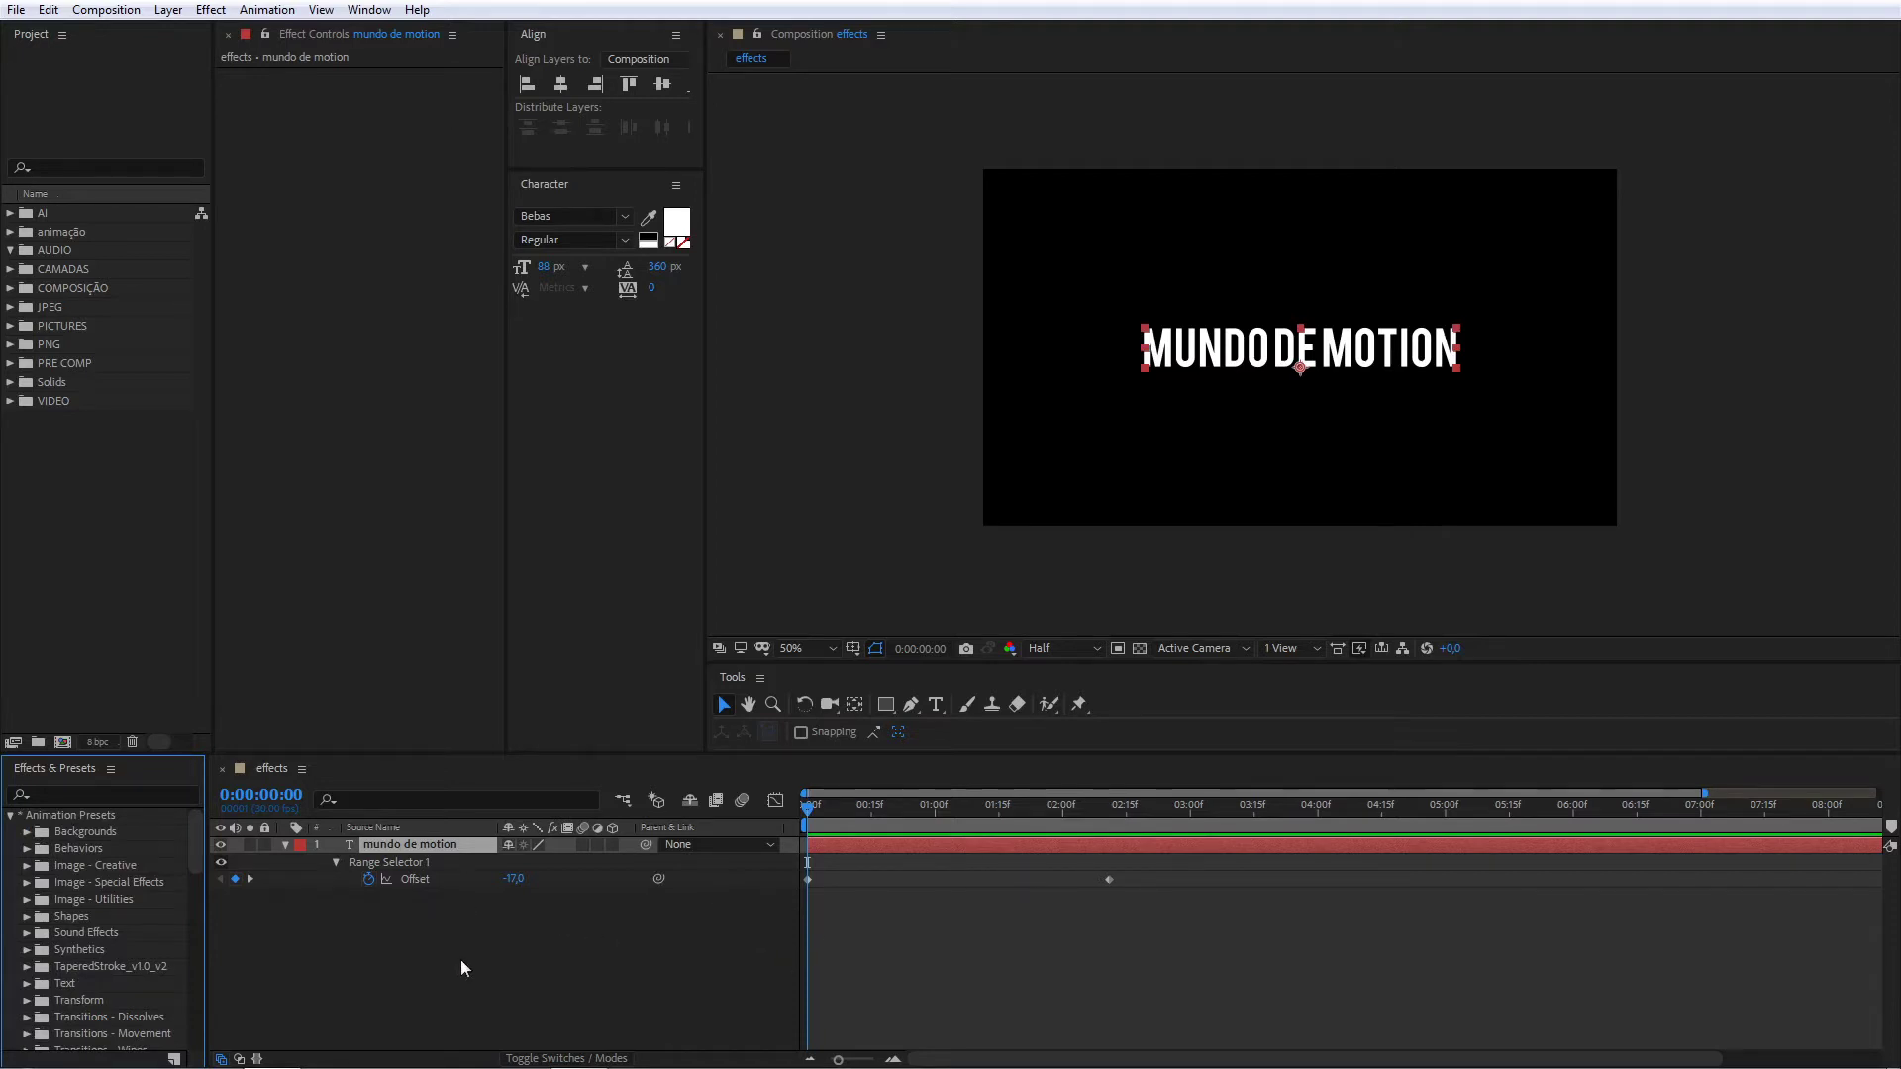
left_click(371, 885)
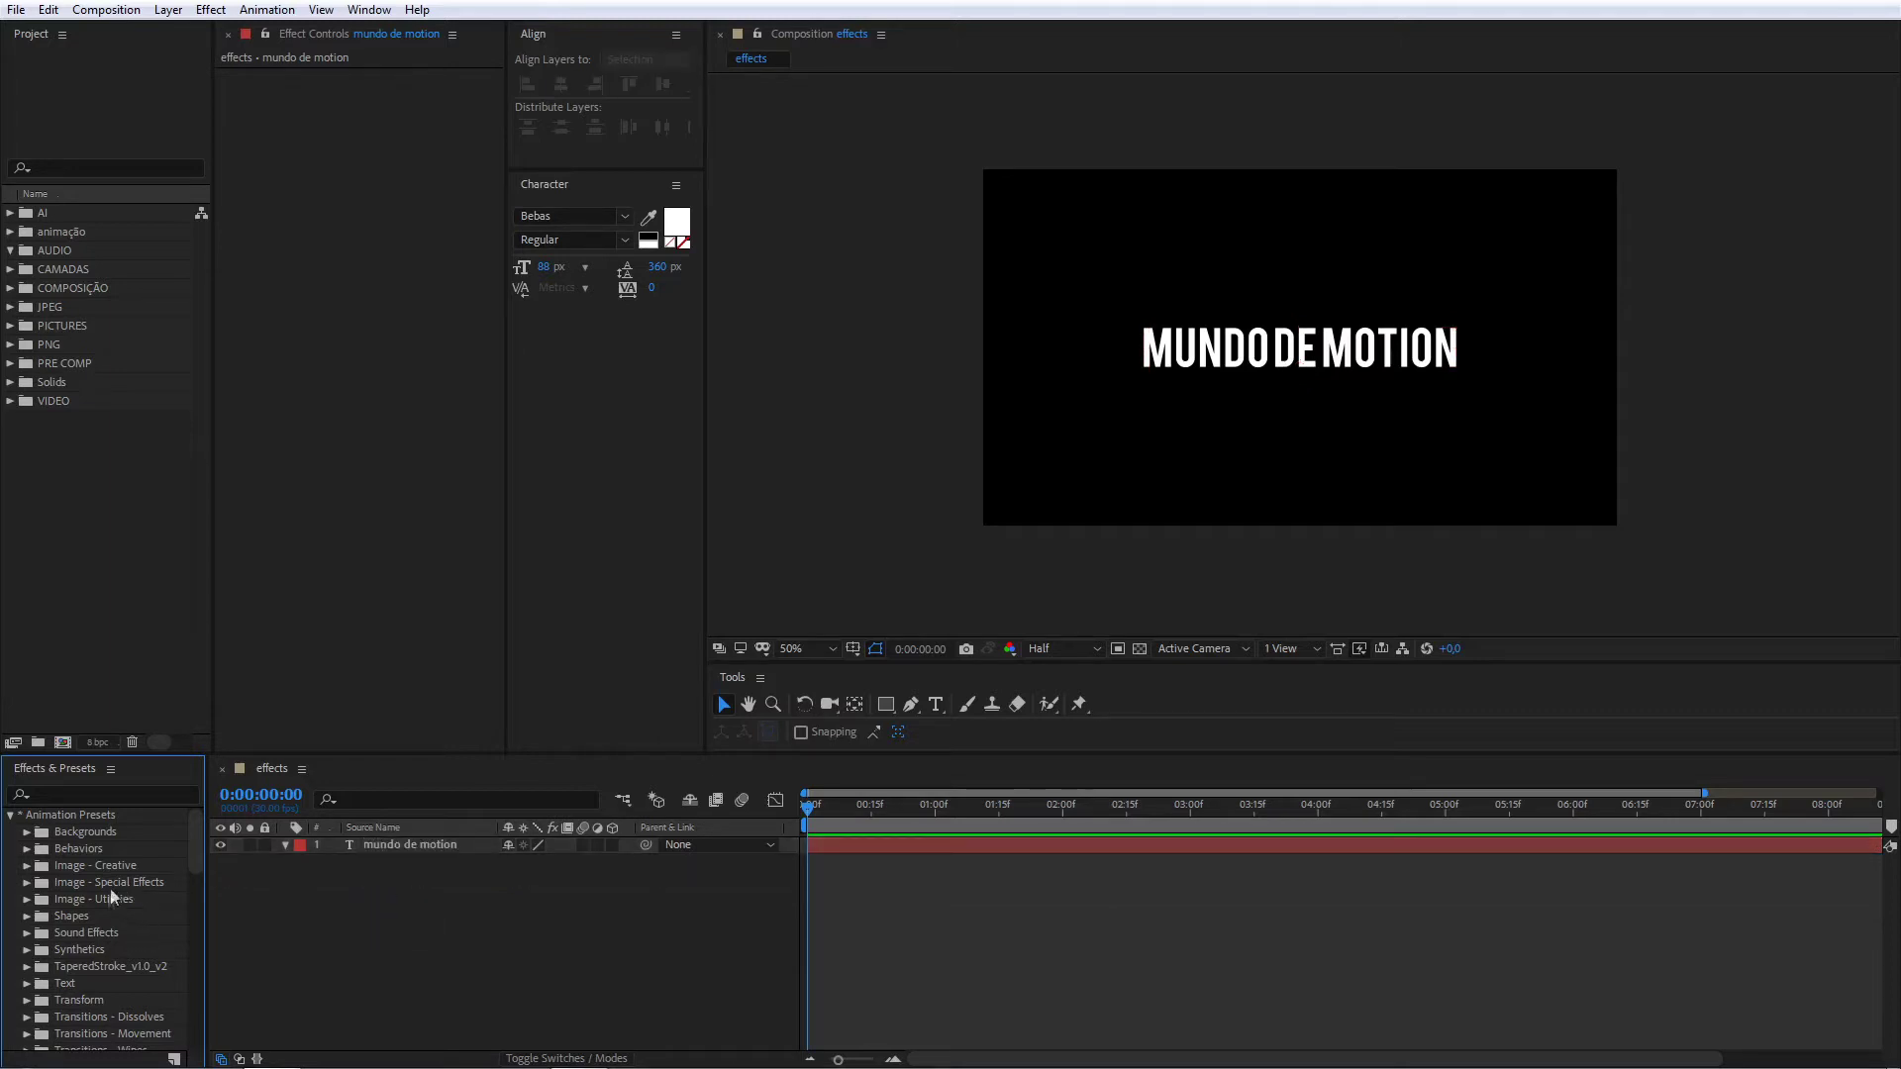
Step: Apply the "Loop de...ortimo" preset from the Text animation presets to the "mundo de motion" layer
left_click(27, 983)
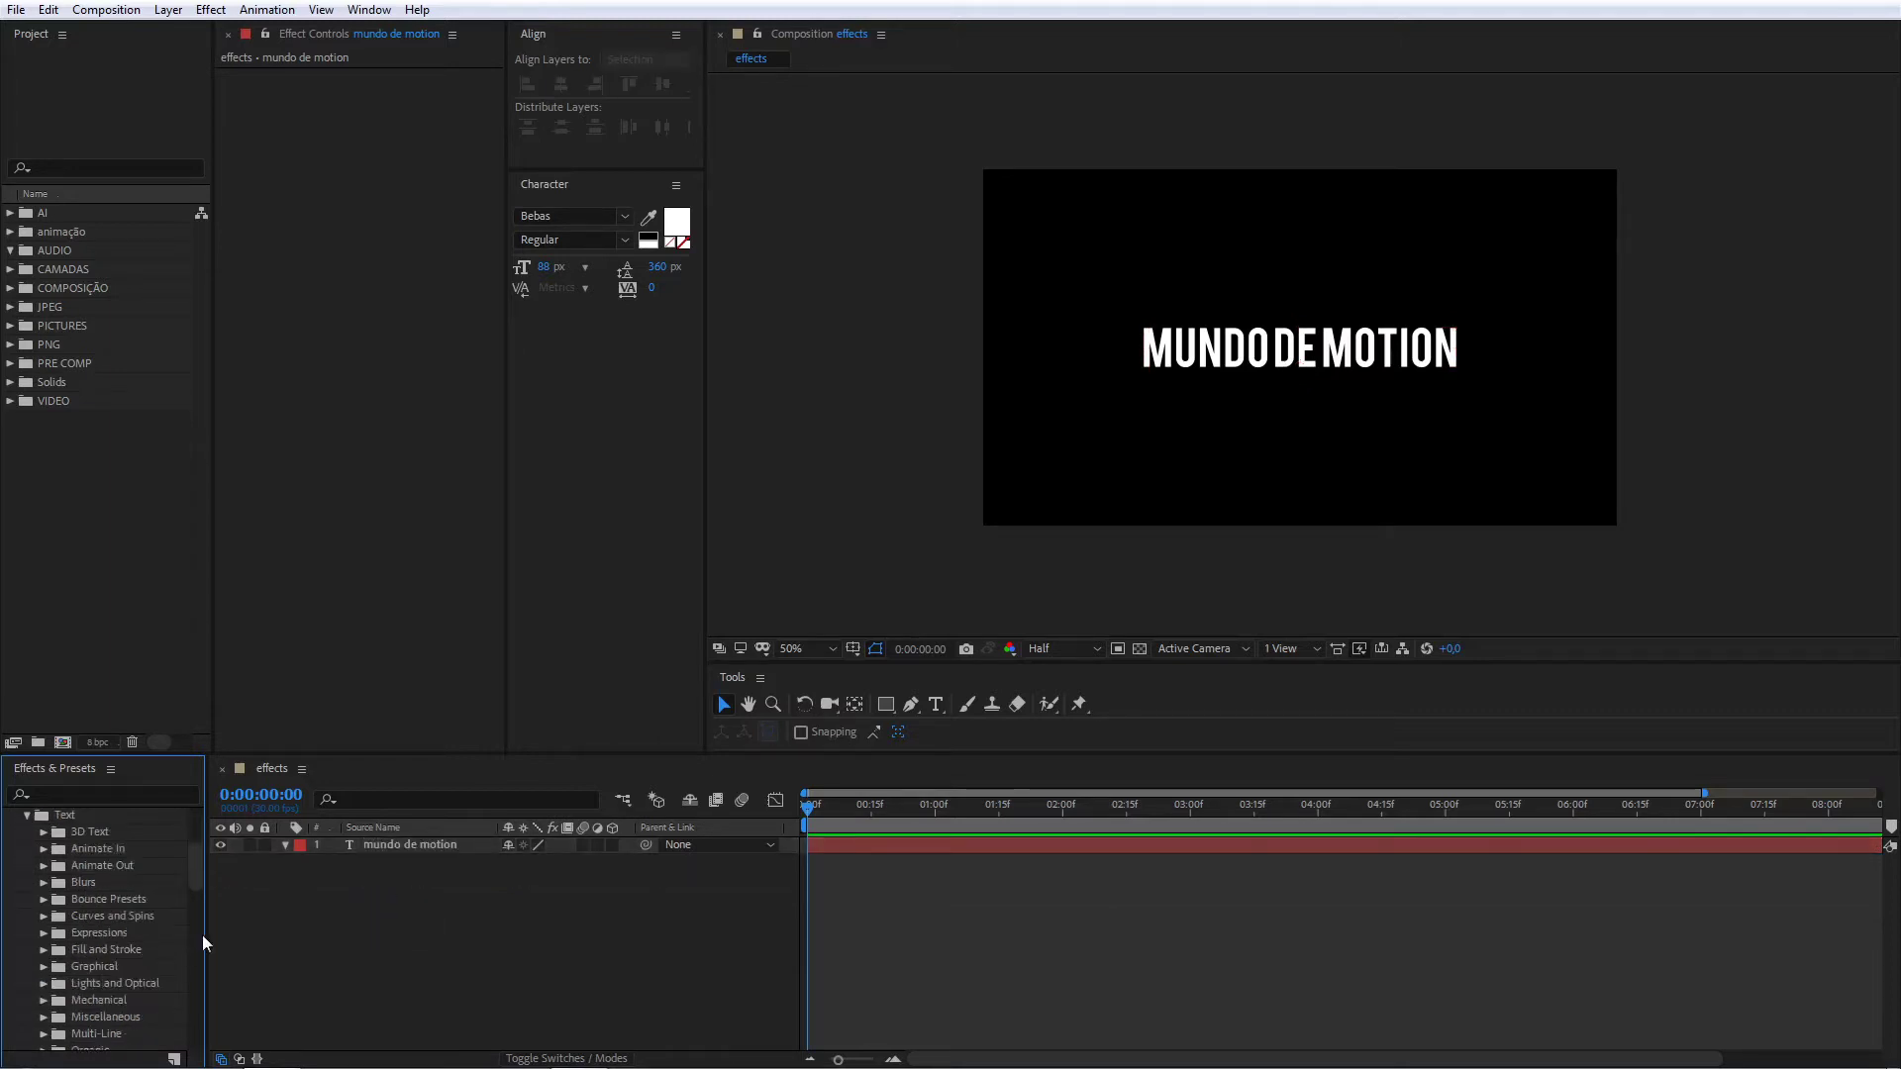
scroll(198, 935, "down", 4)
left_click(43, 977)
scroll(111, 939, "down", 5)
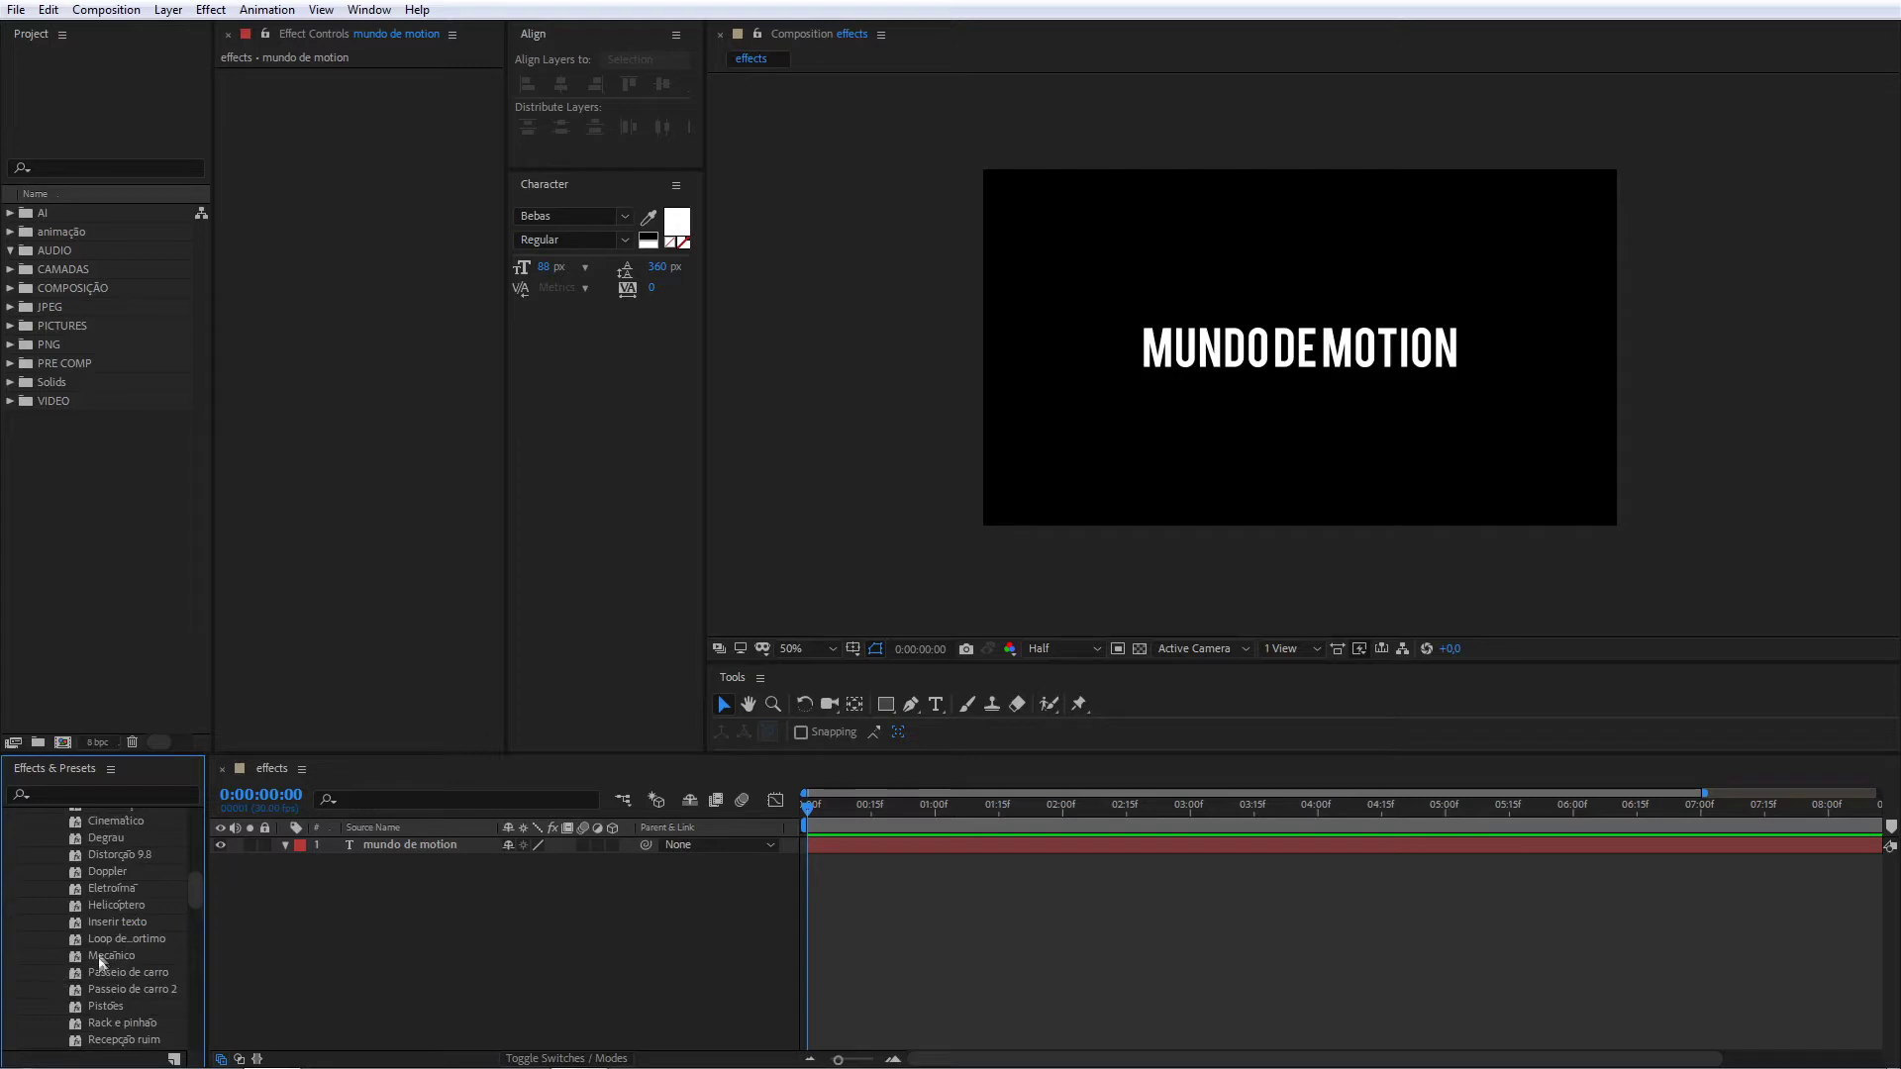
left_click_drag(103, 938, 396, 852)
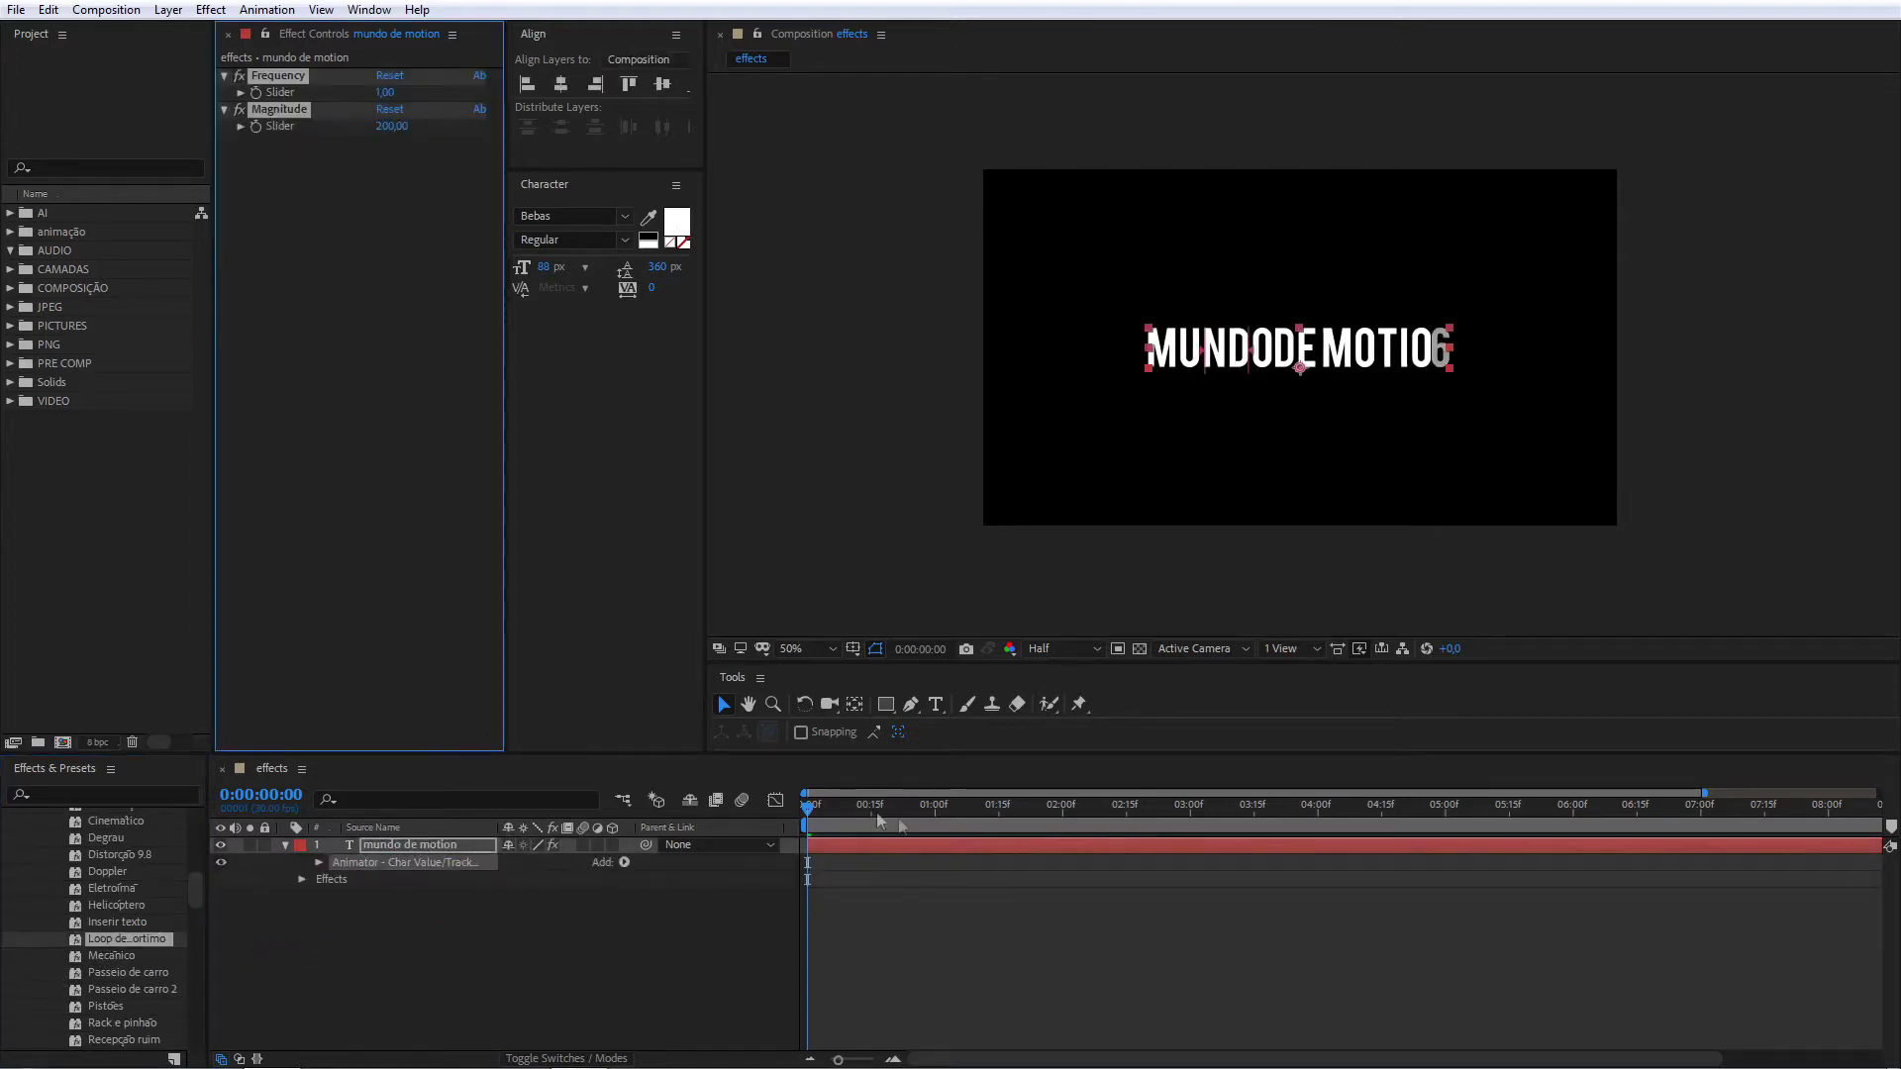
Step: Preview the new text animation on the "mundo de motion" layer and stop playback at 0:00:01:06
key("space")
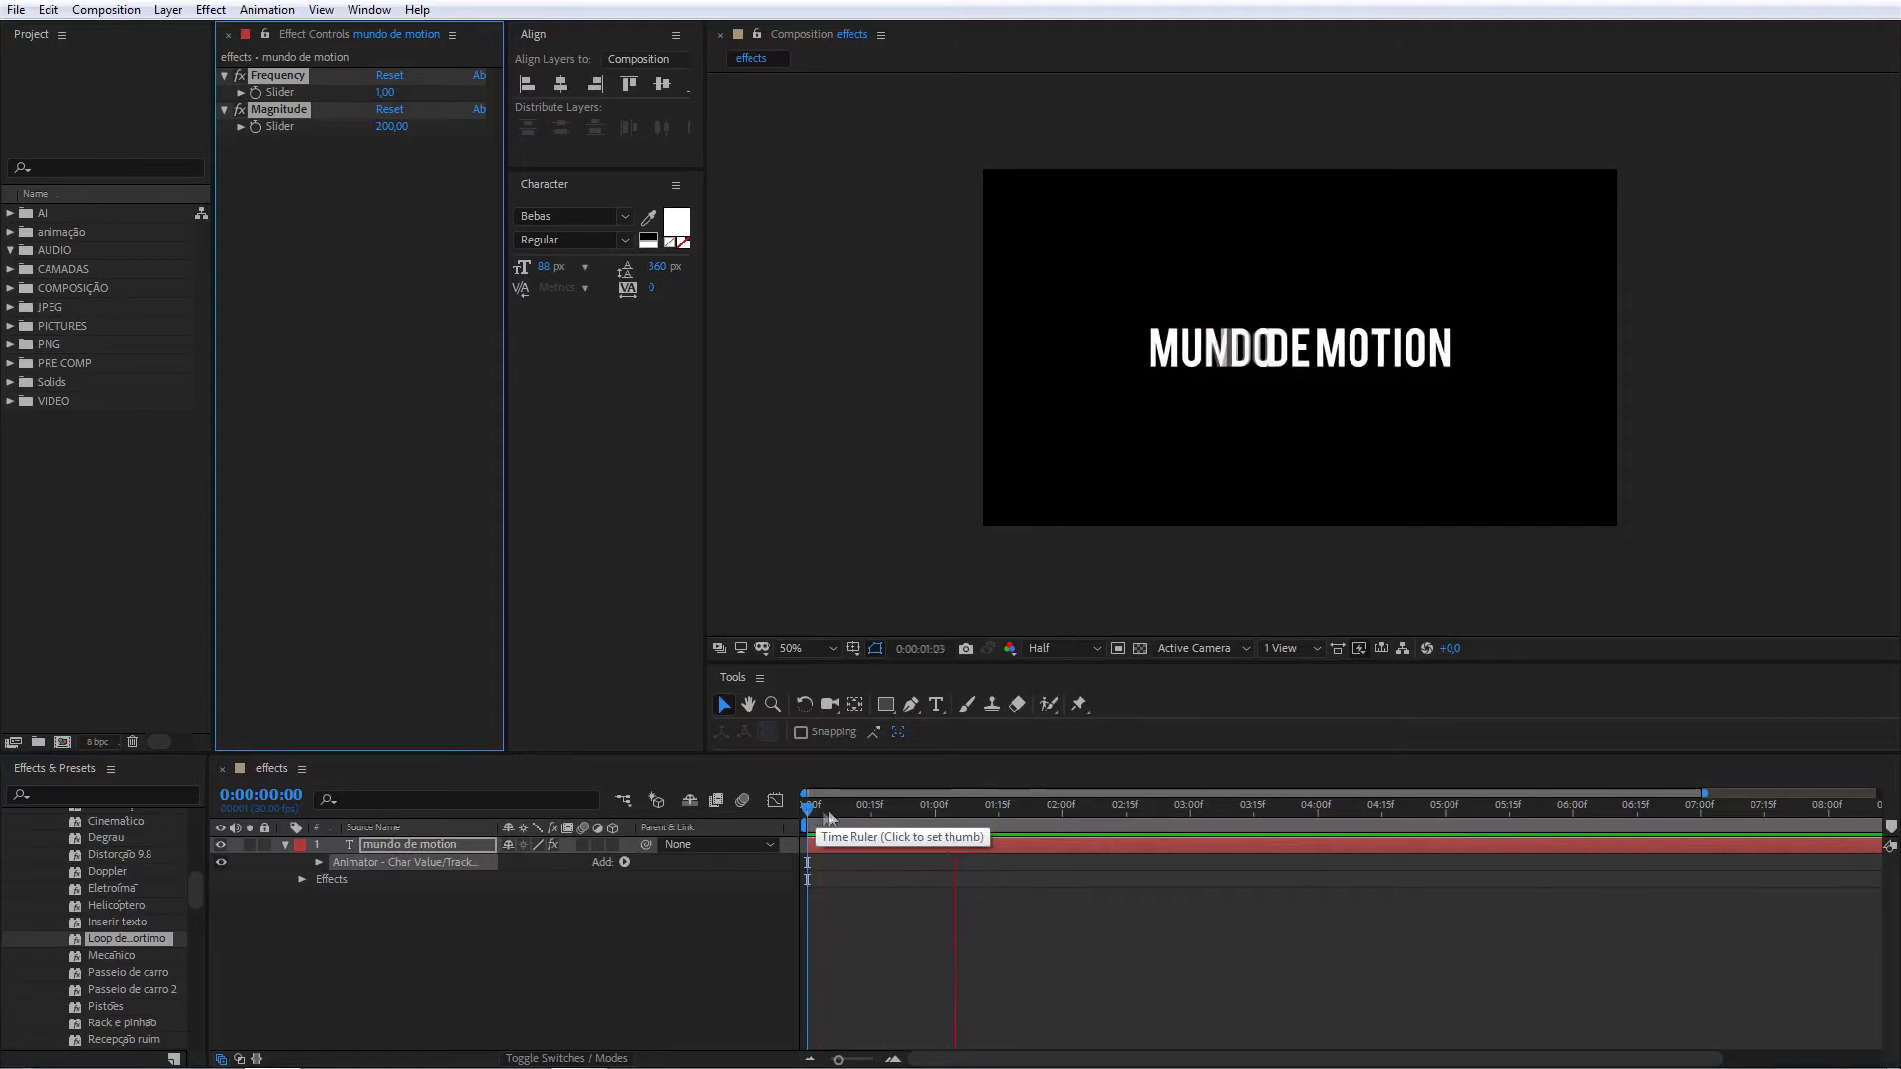
left_click(786, 826)
key("space")
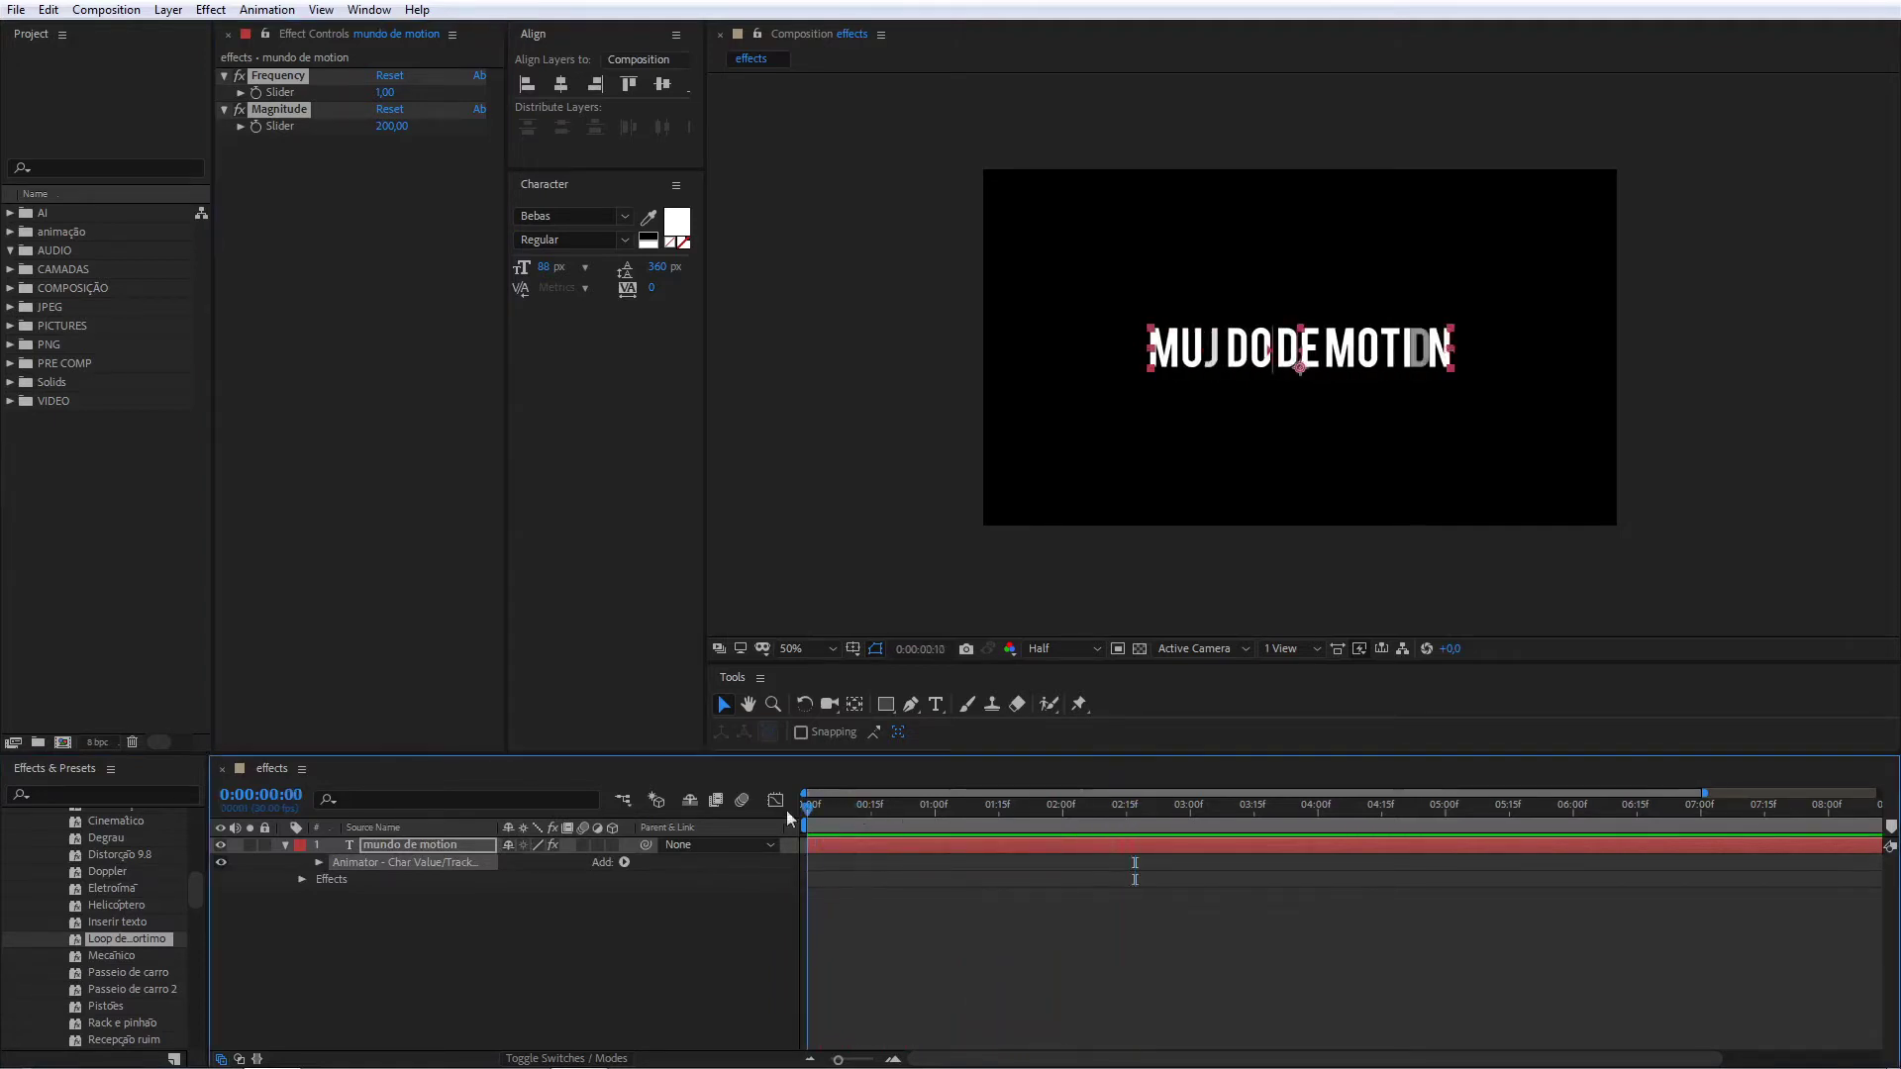
key("space")
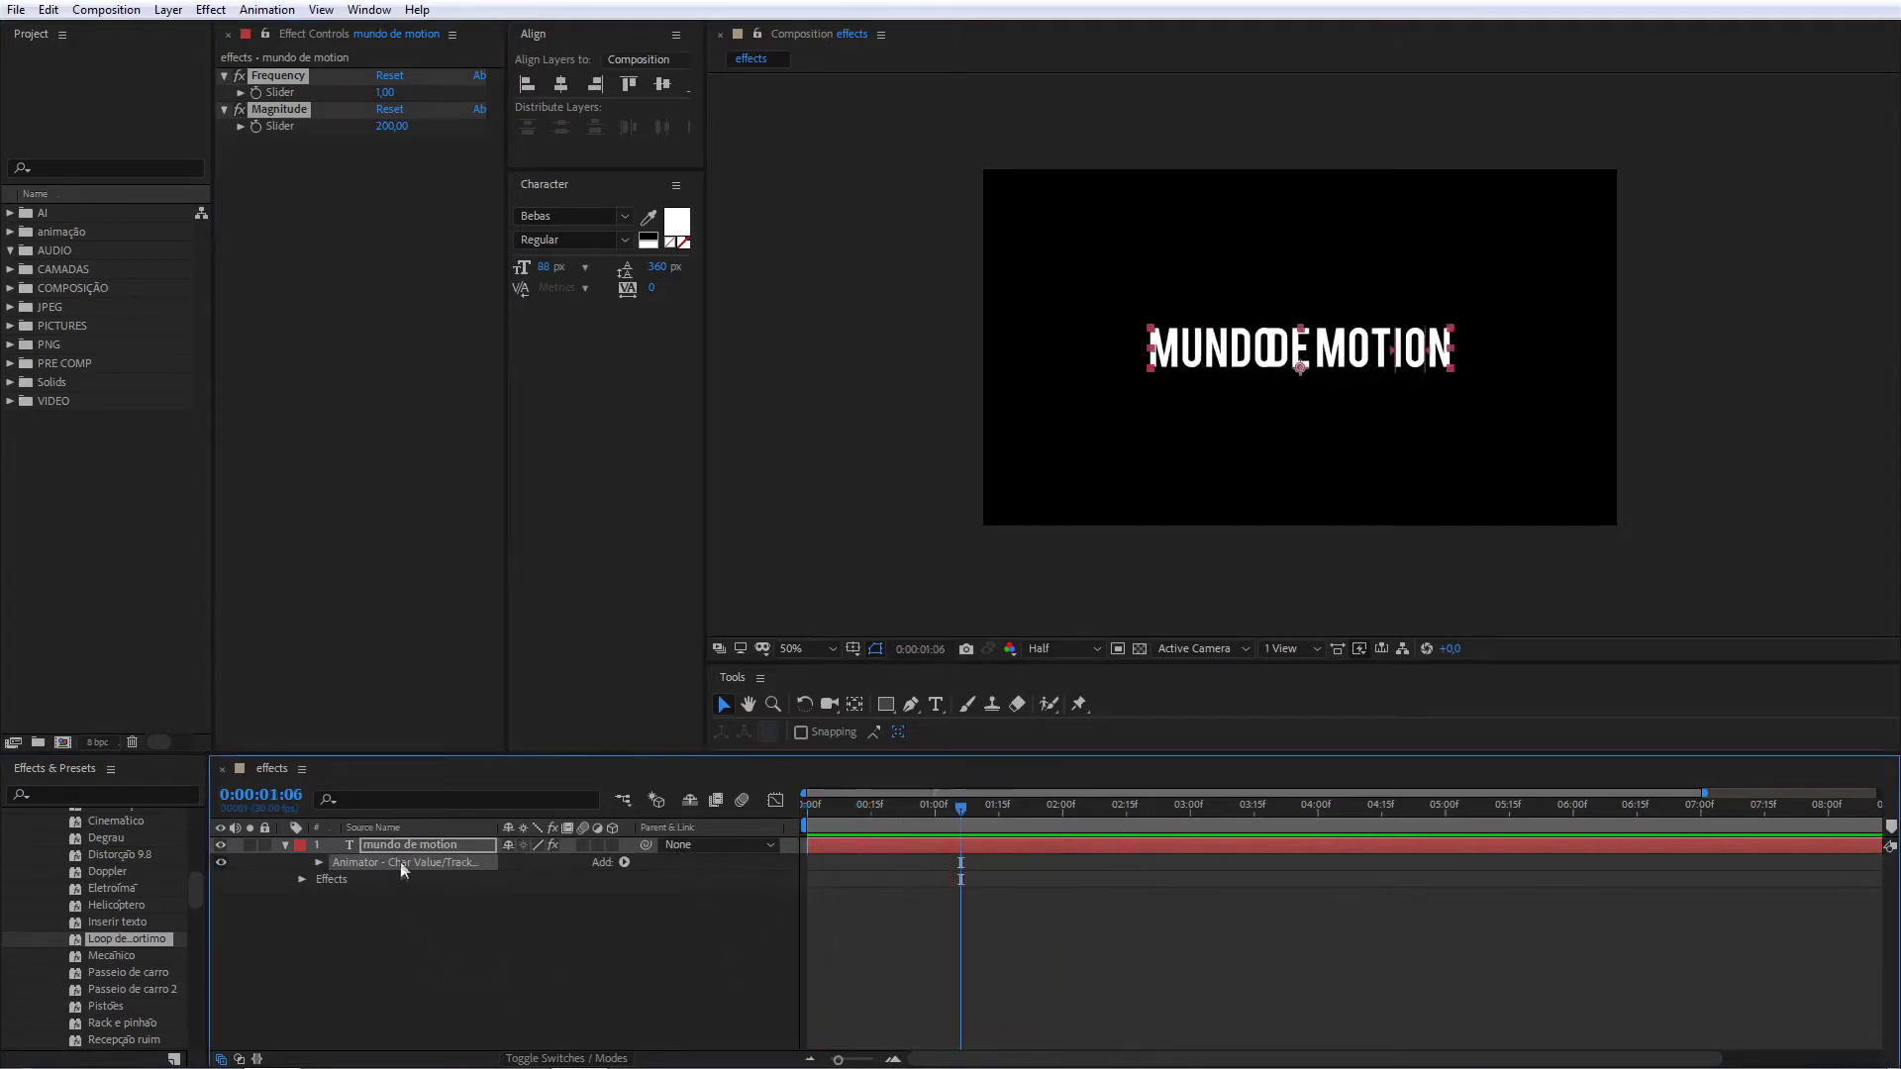
Step: Reveal the expressions driving the "mundo de motion" layer's animation, and collapse its properties after examining them
left_click(408, 846)
key("ctrl+grave")
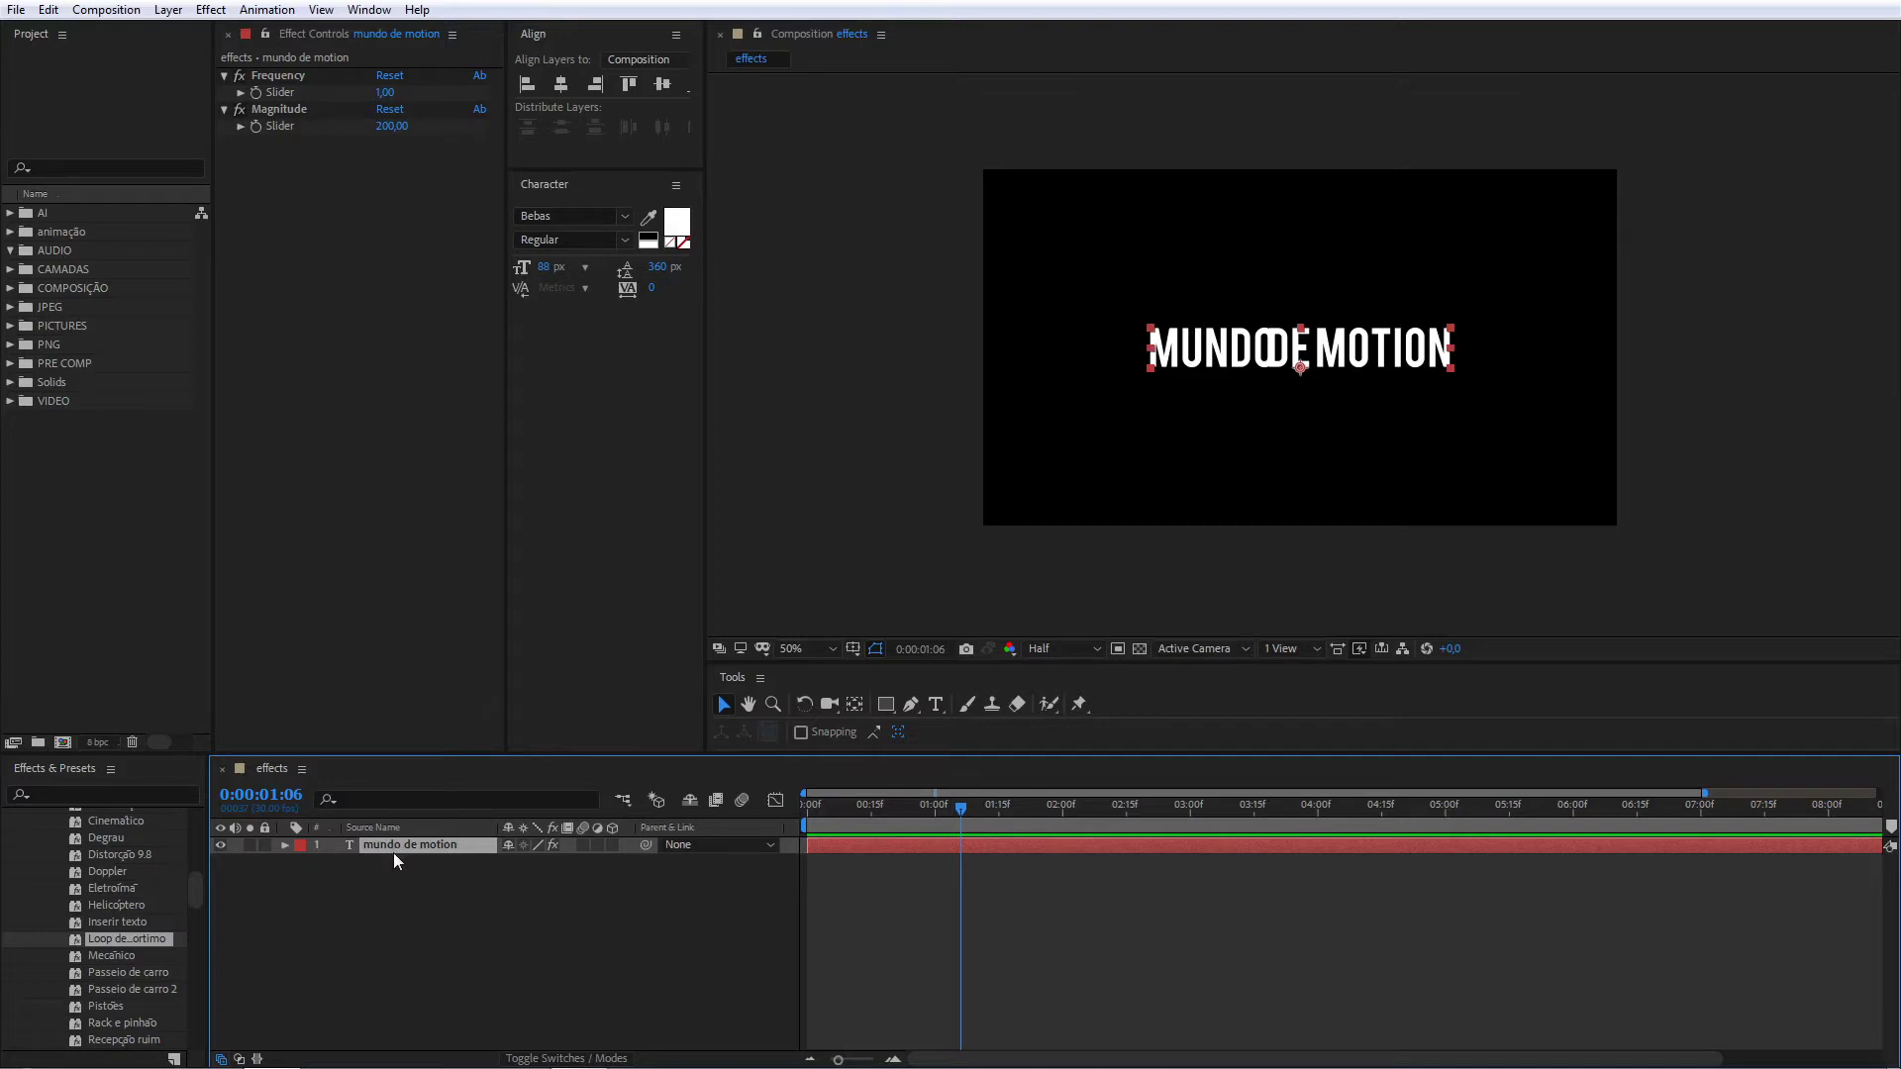
left_click(414, 889)
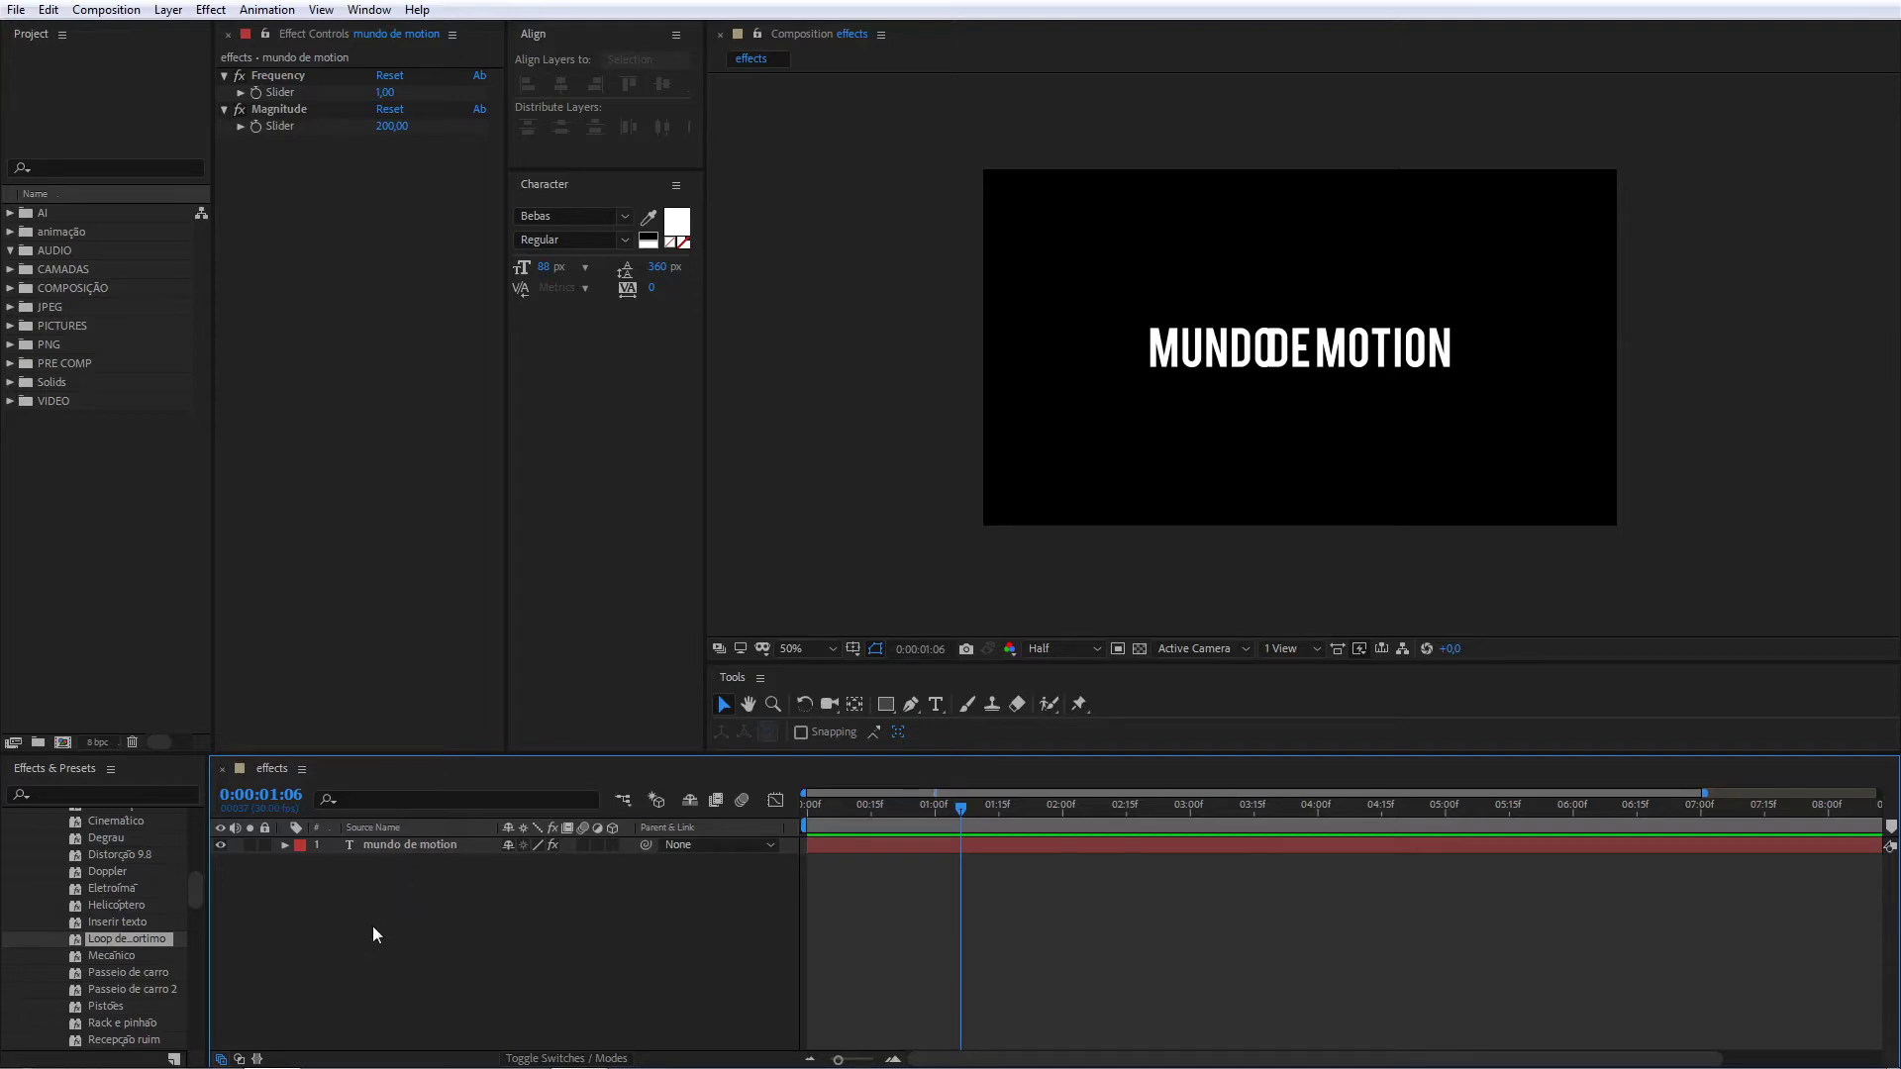
left_click(387, 842)
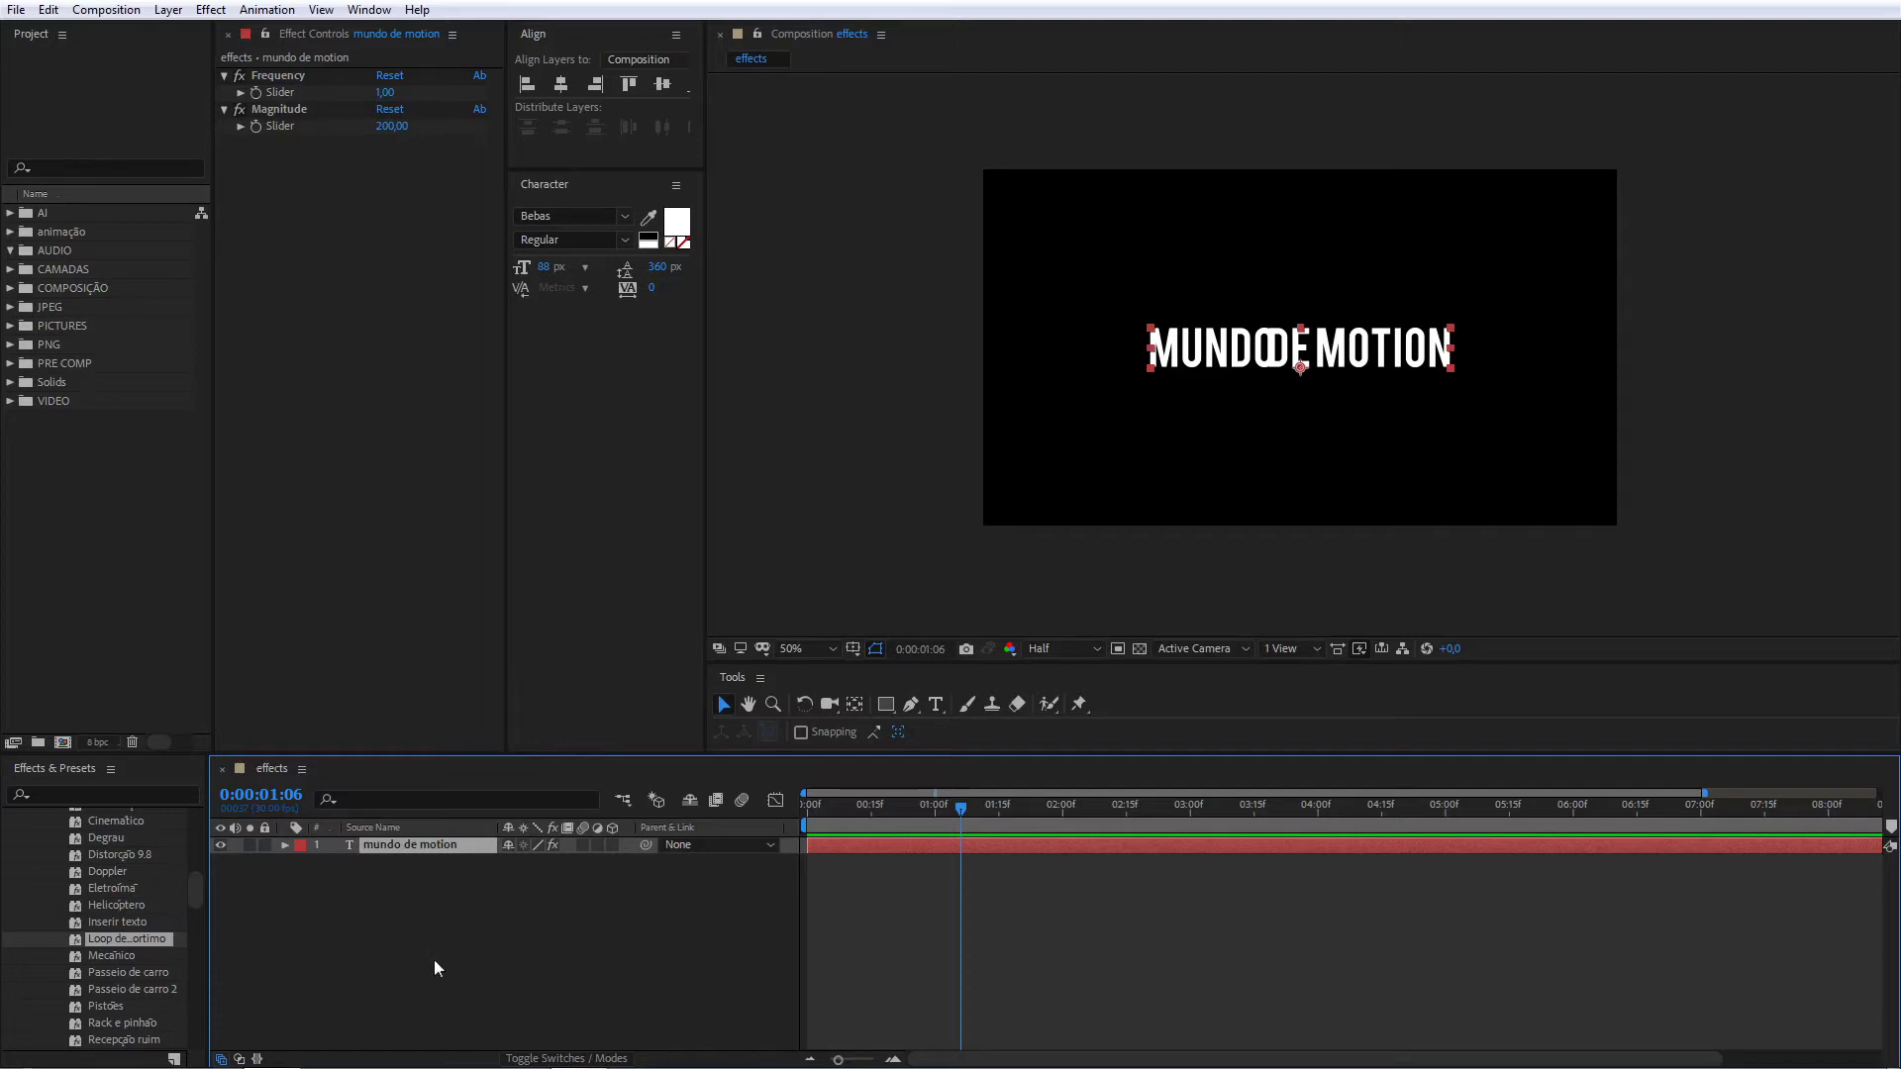
key("e")
key("e")
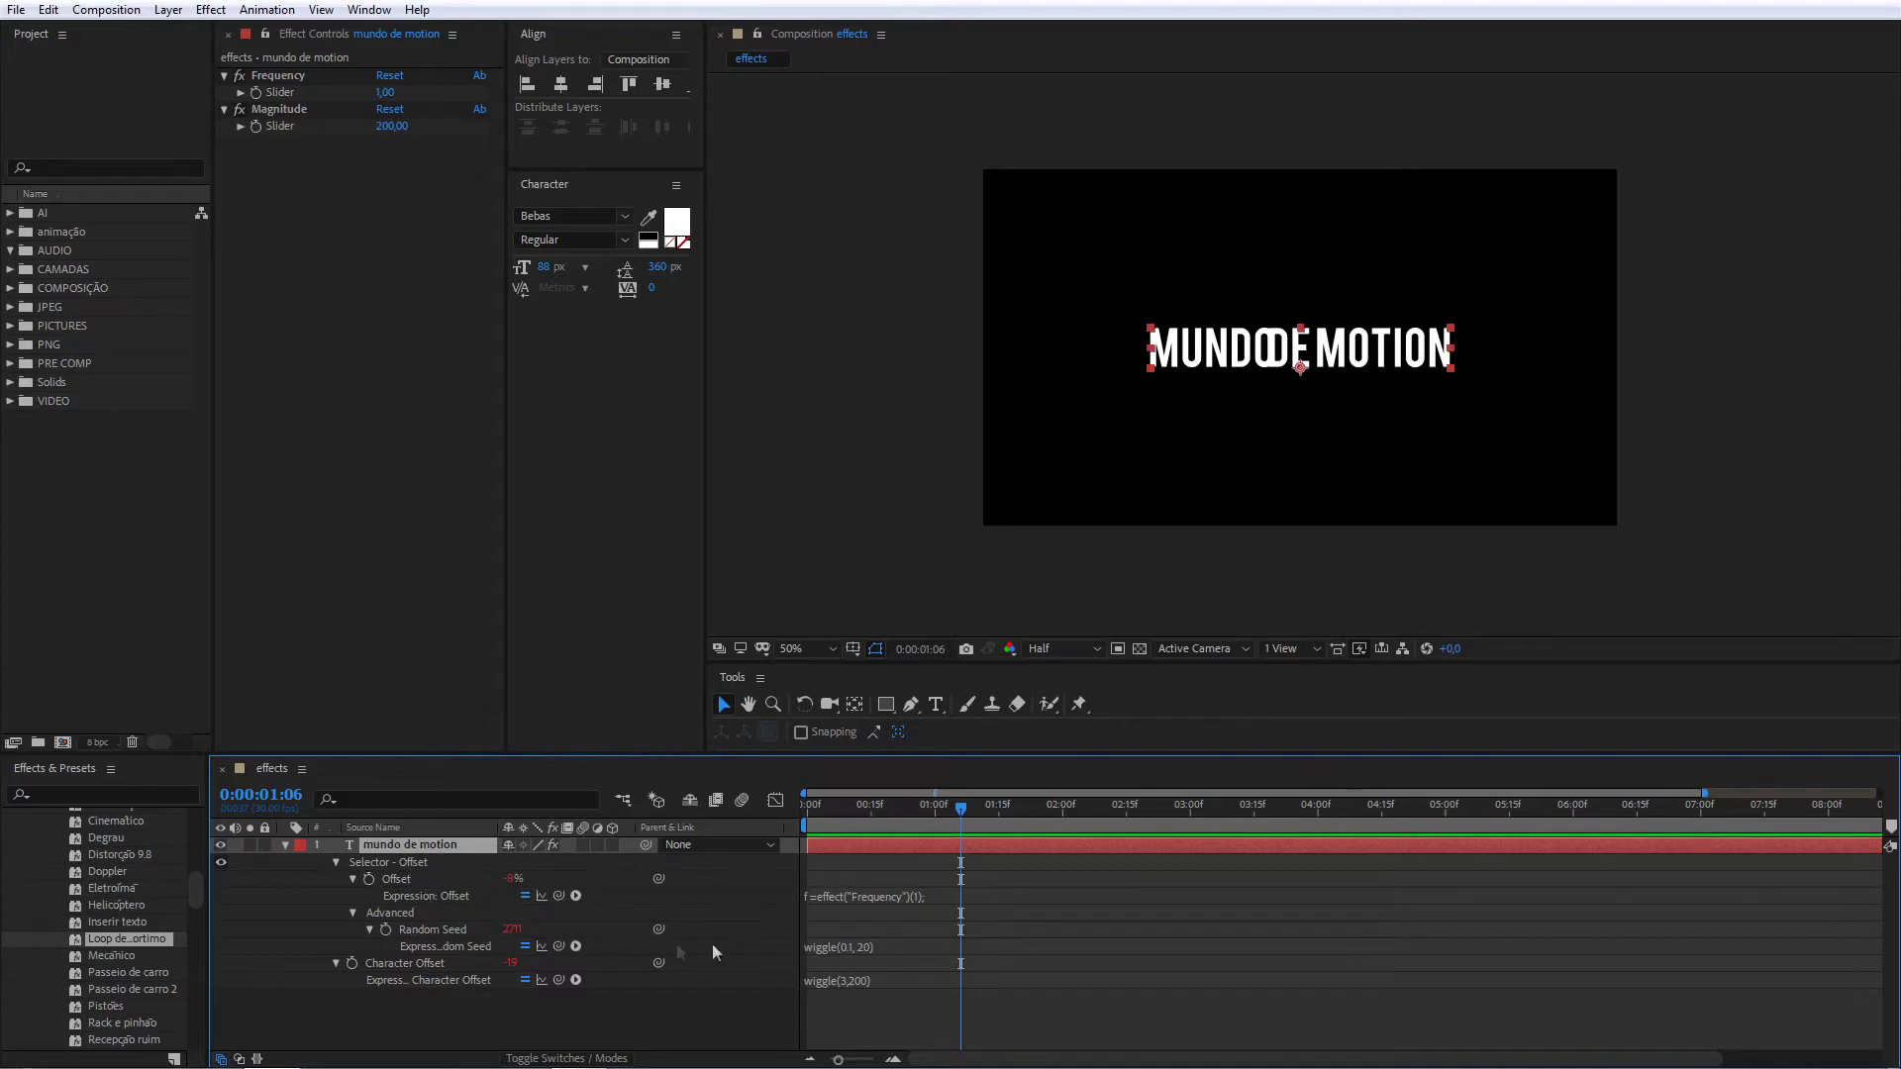
left_click(286, 844)
Step: Return the playhead to 0:00:00:00 and replay the text animation with the layer deselected
left_click_drag(945, 809, 614, 890)
key("space")
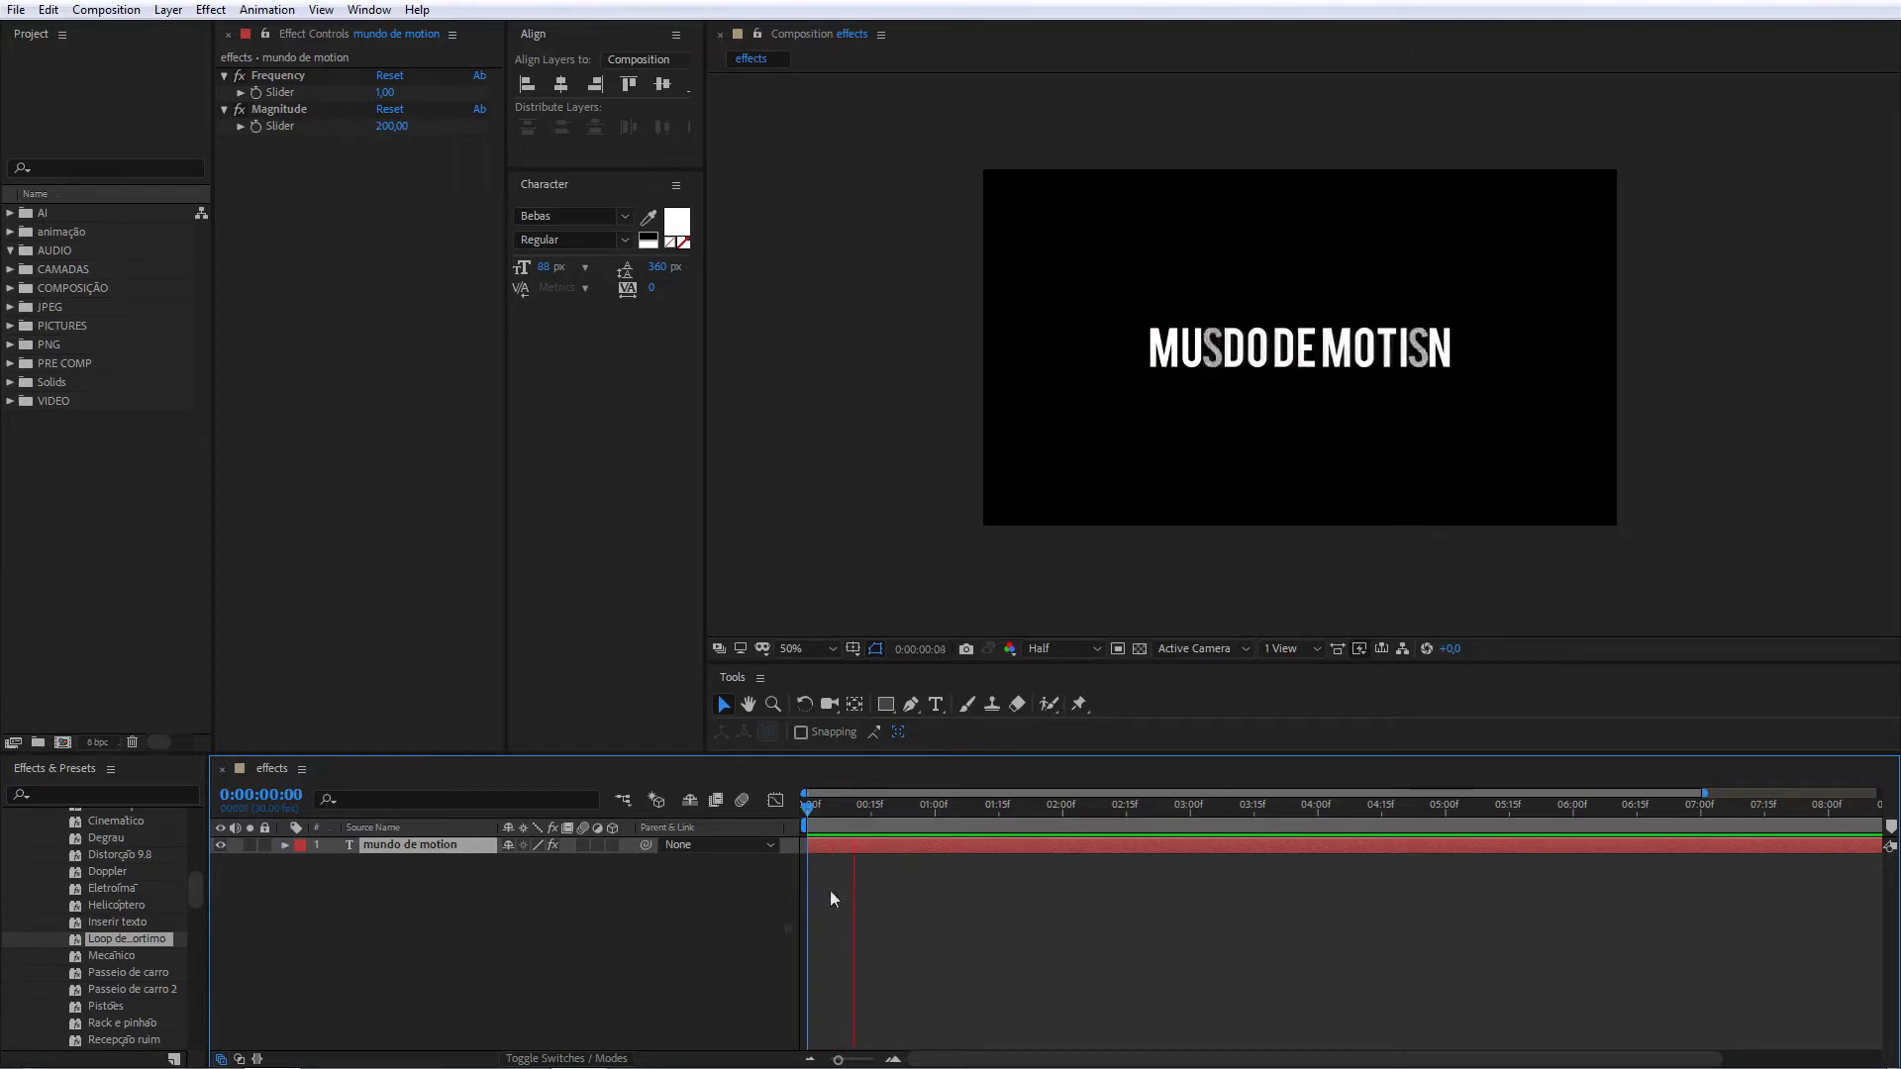
left_click(484, 921)
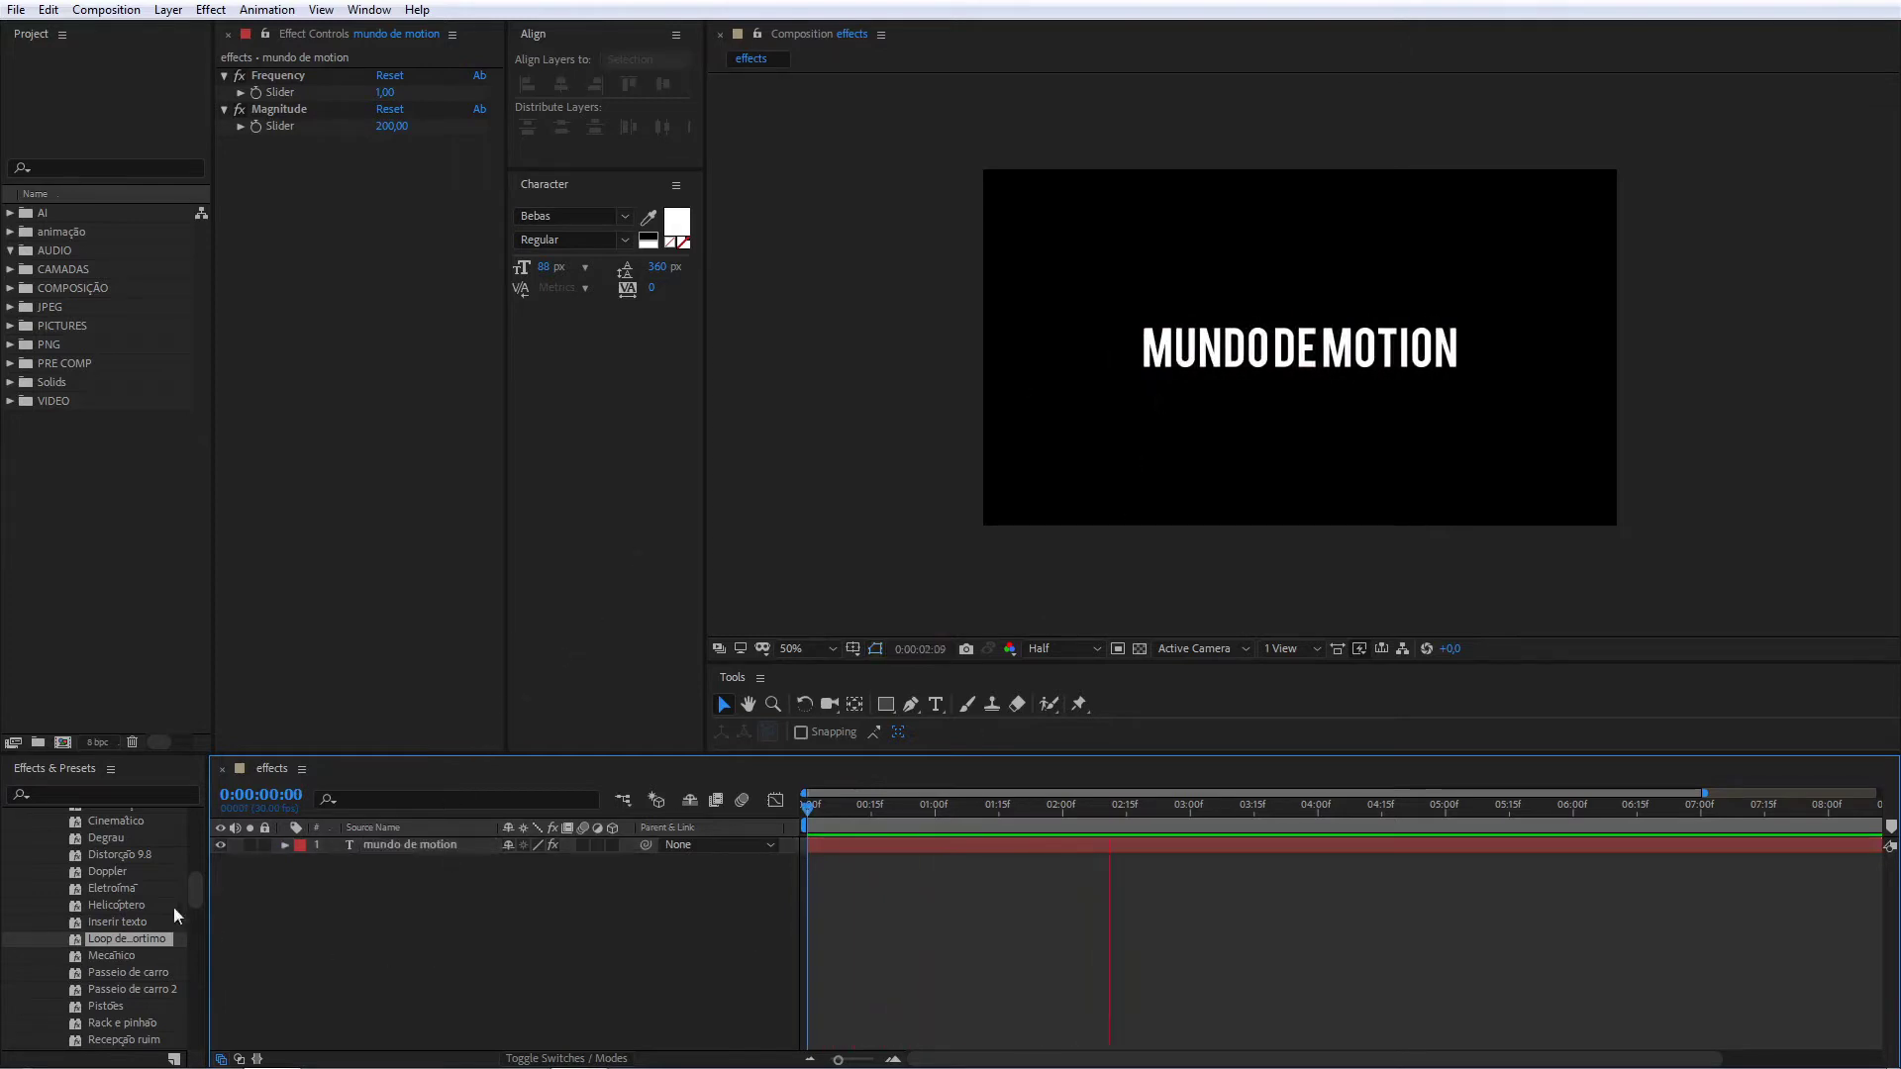
Step: Collapse the Text folder and the whole Animation Presets group in the presets list
left_click_drag(188, 899, 188, 839)
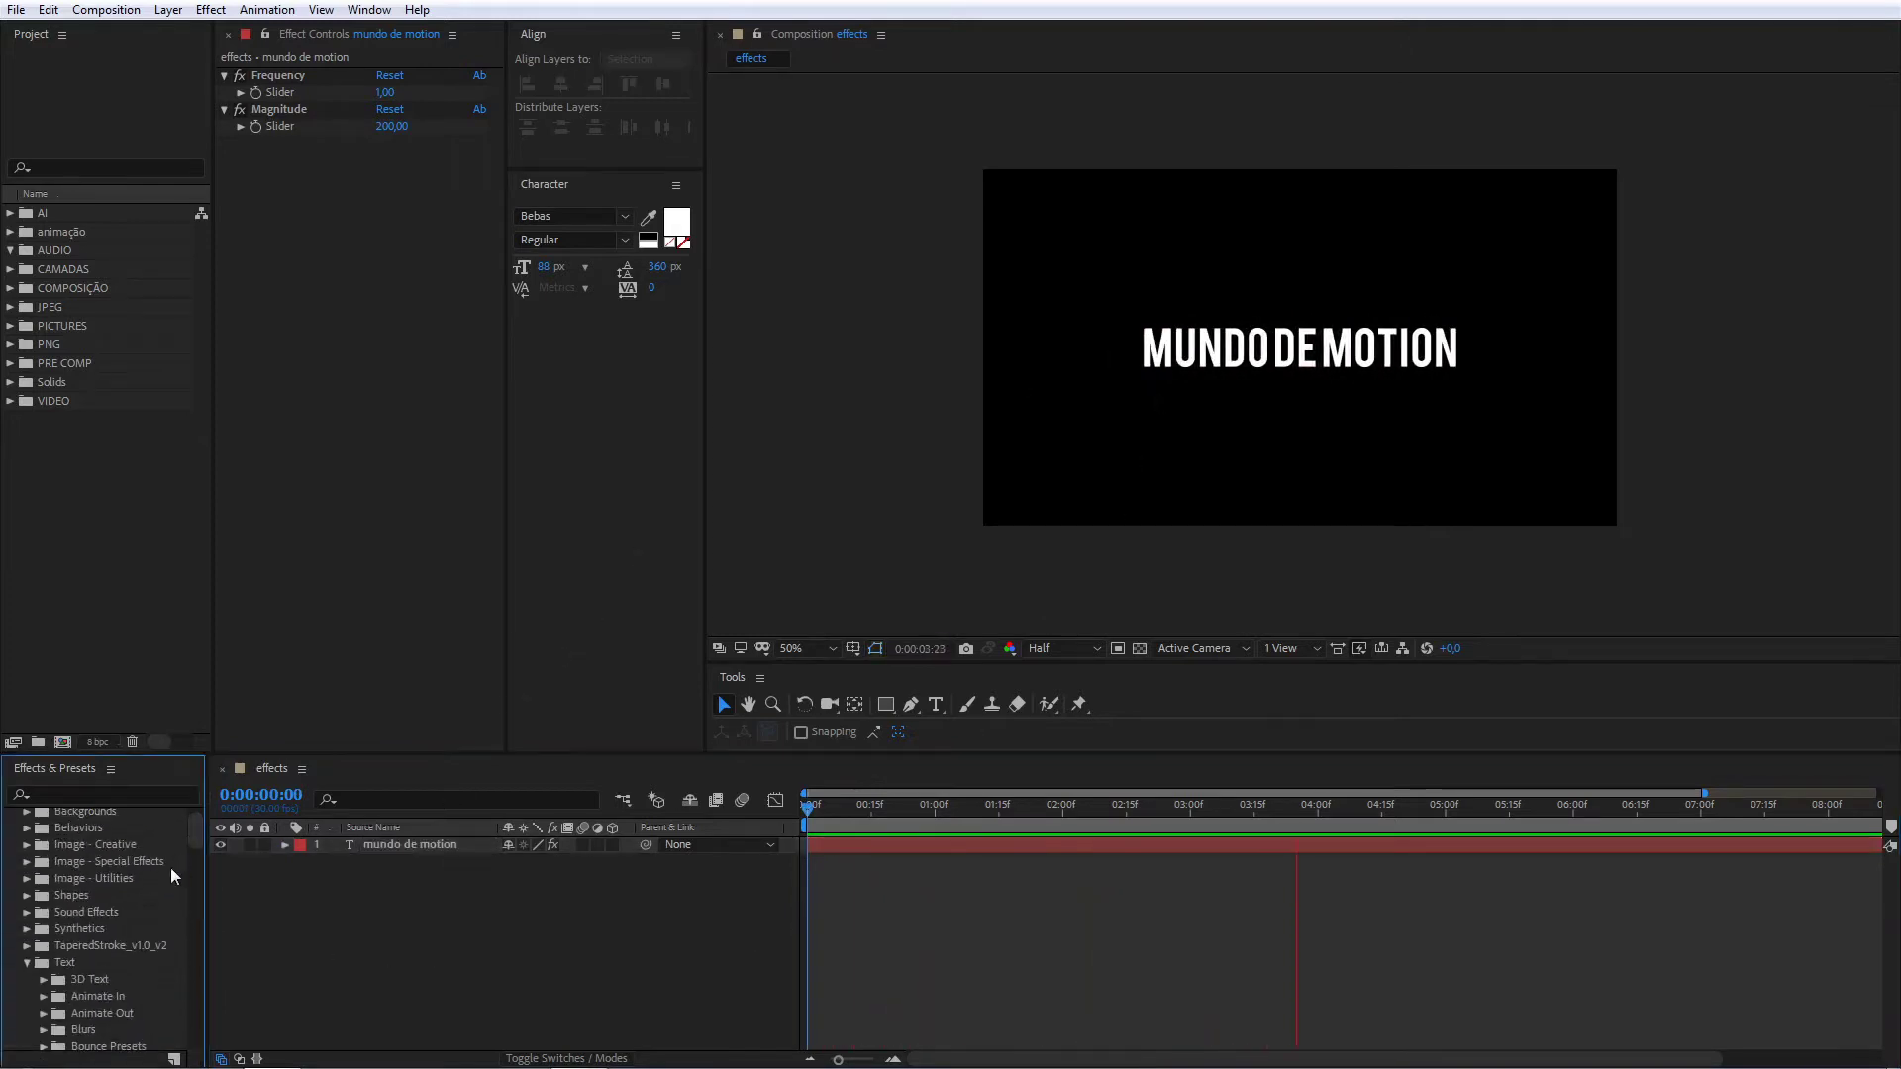
left_click(27, 962)
scroll(188, 866, "up", 1)
scroll(188, 865, "up", 1)
left_click(18, 822)
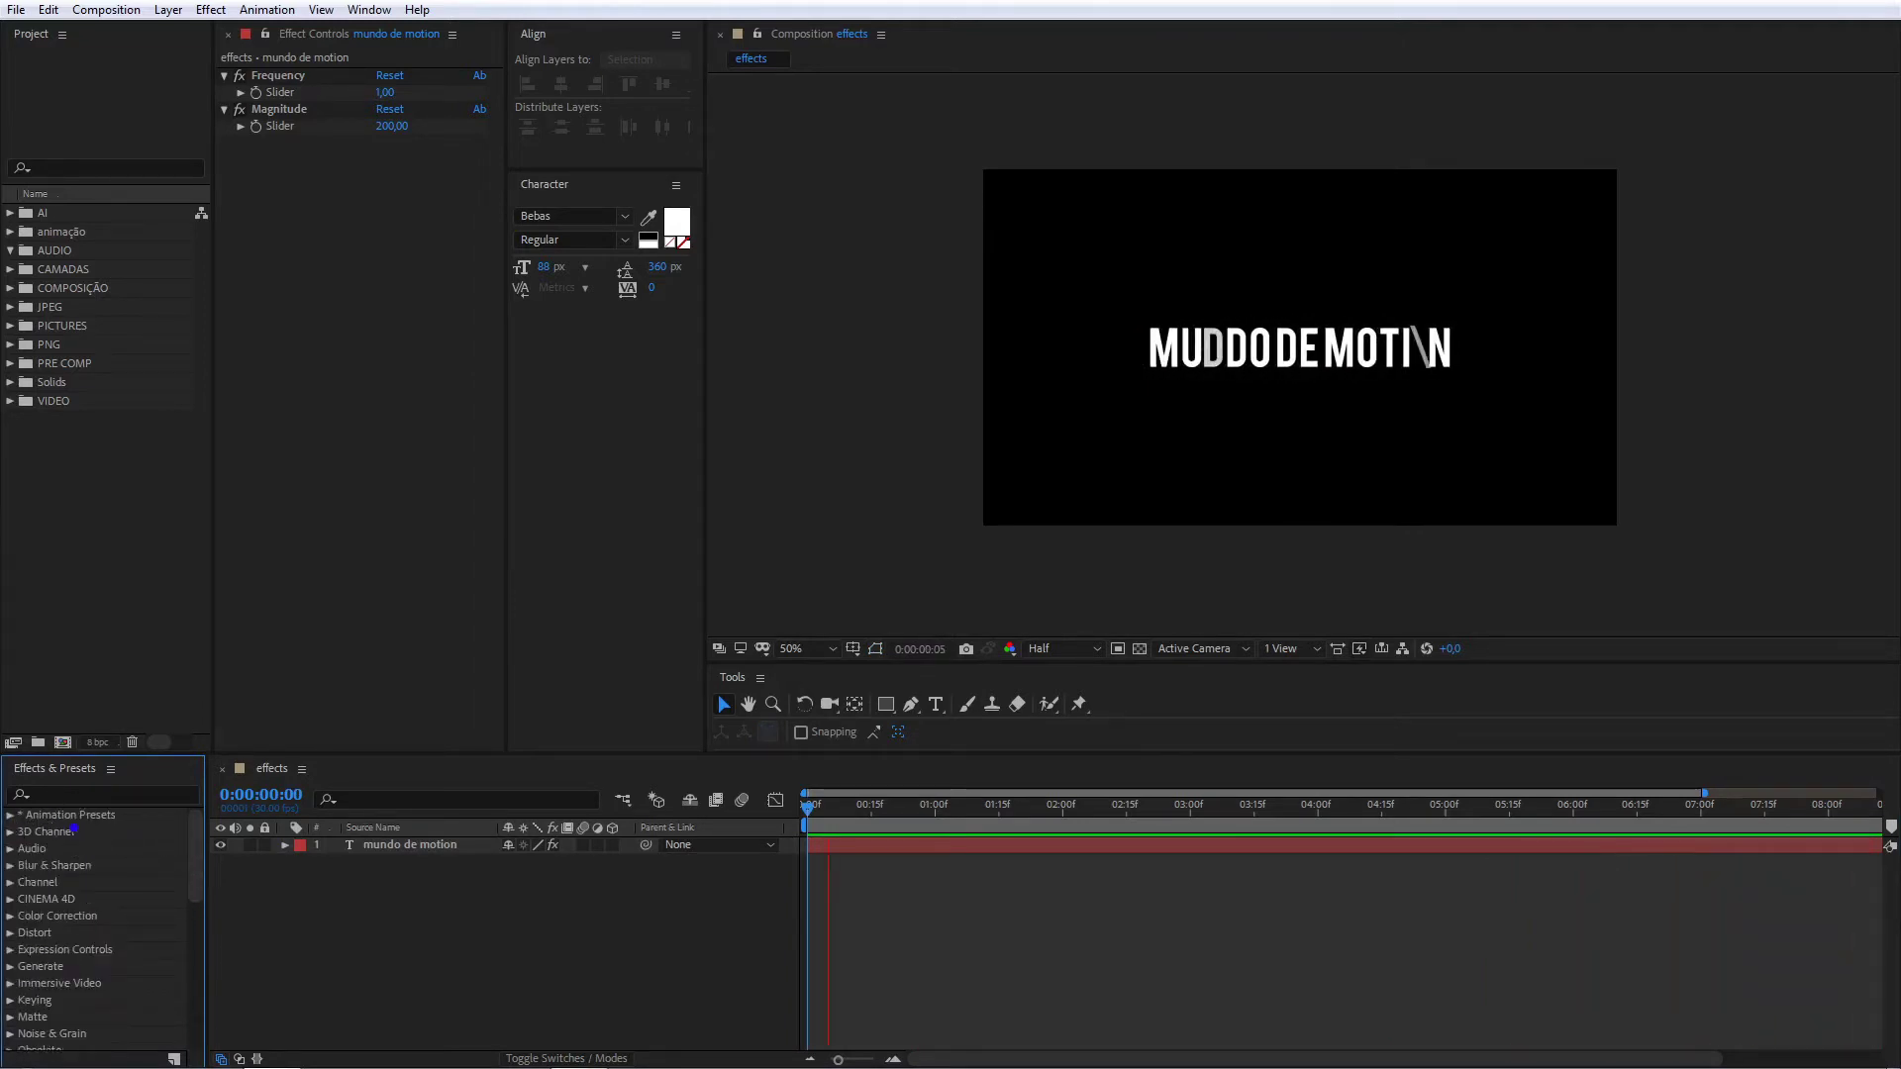
Step: Look over the available effect categories and remove all effects from the "mundo de motion" layer
left_click(211, 13)
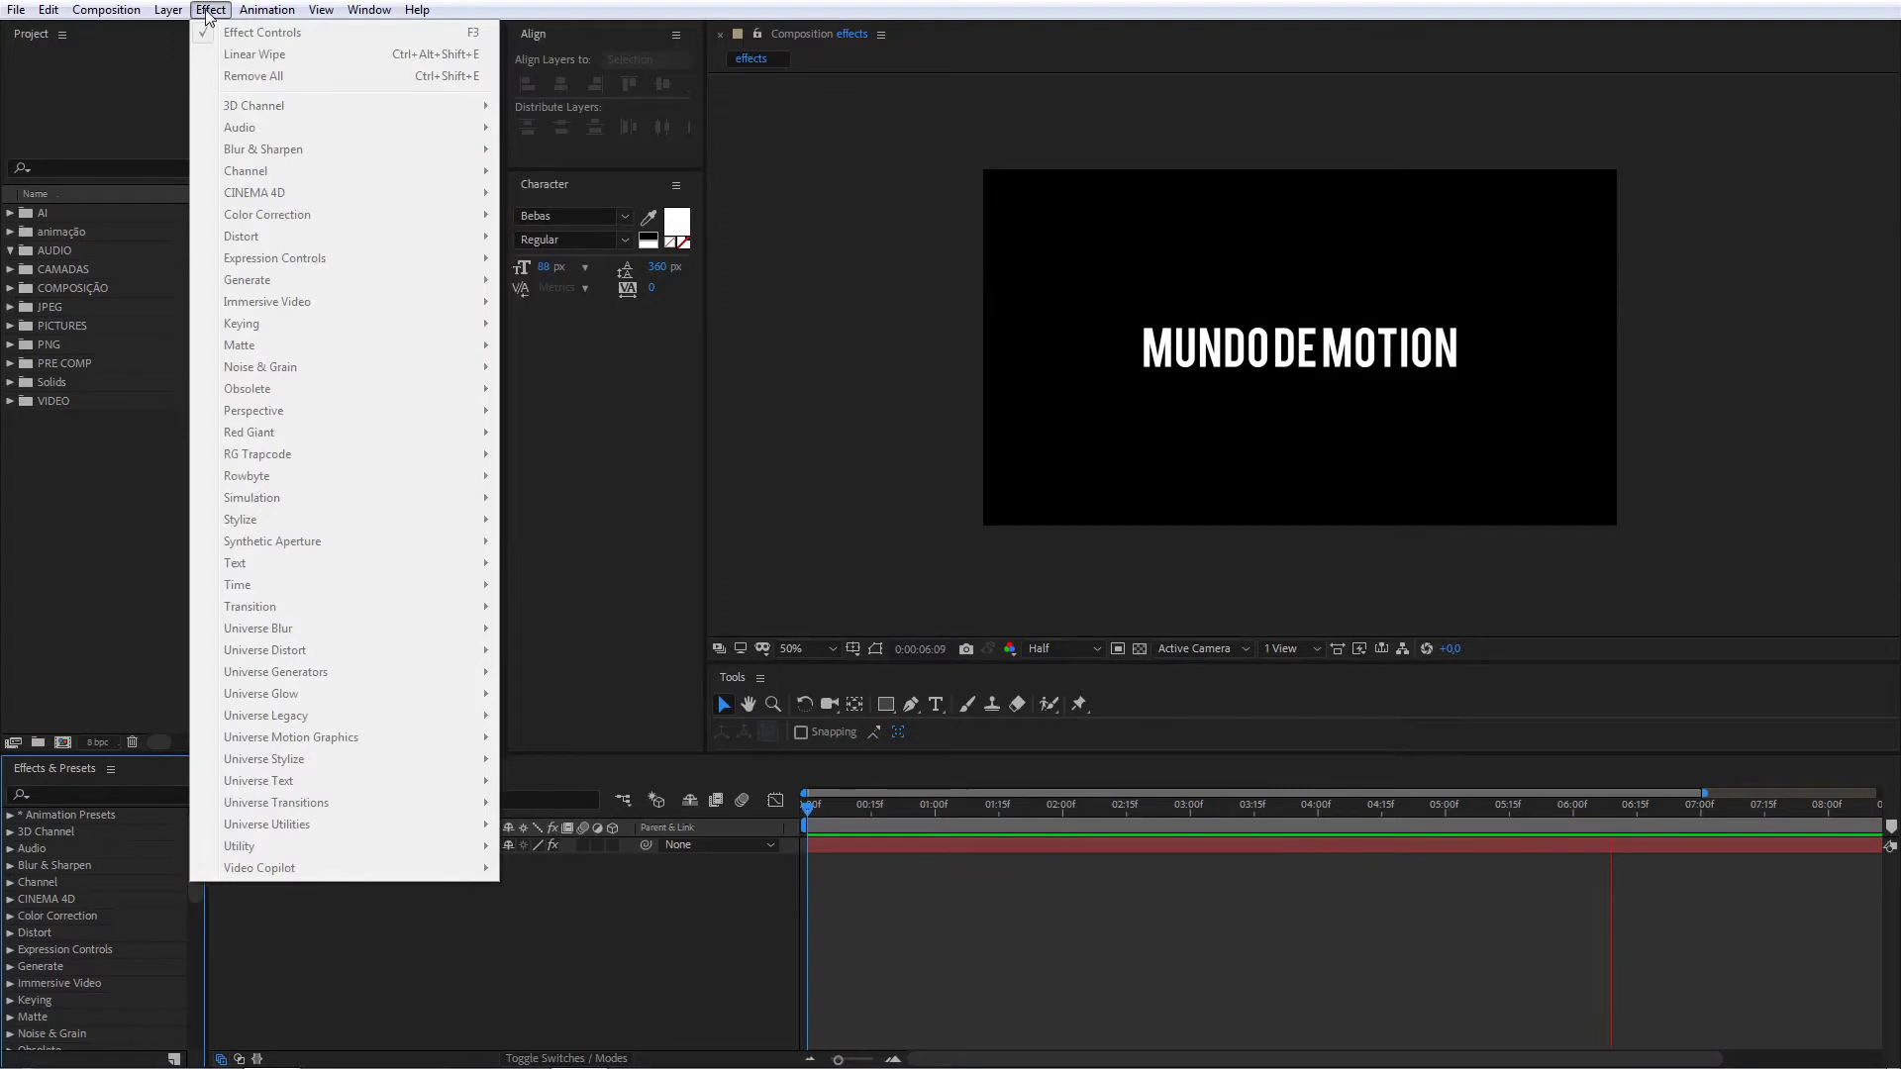
left_click(237, 965)
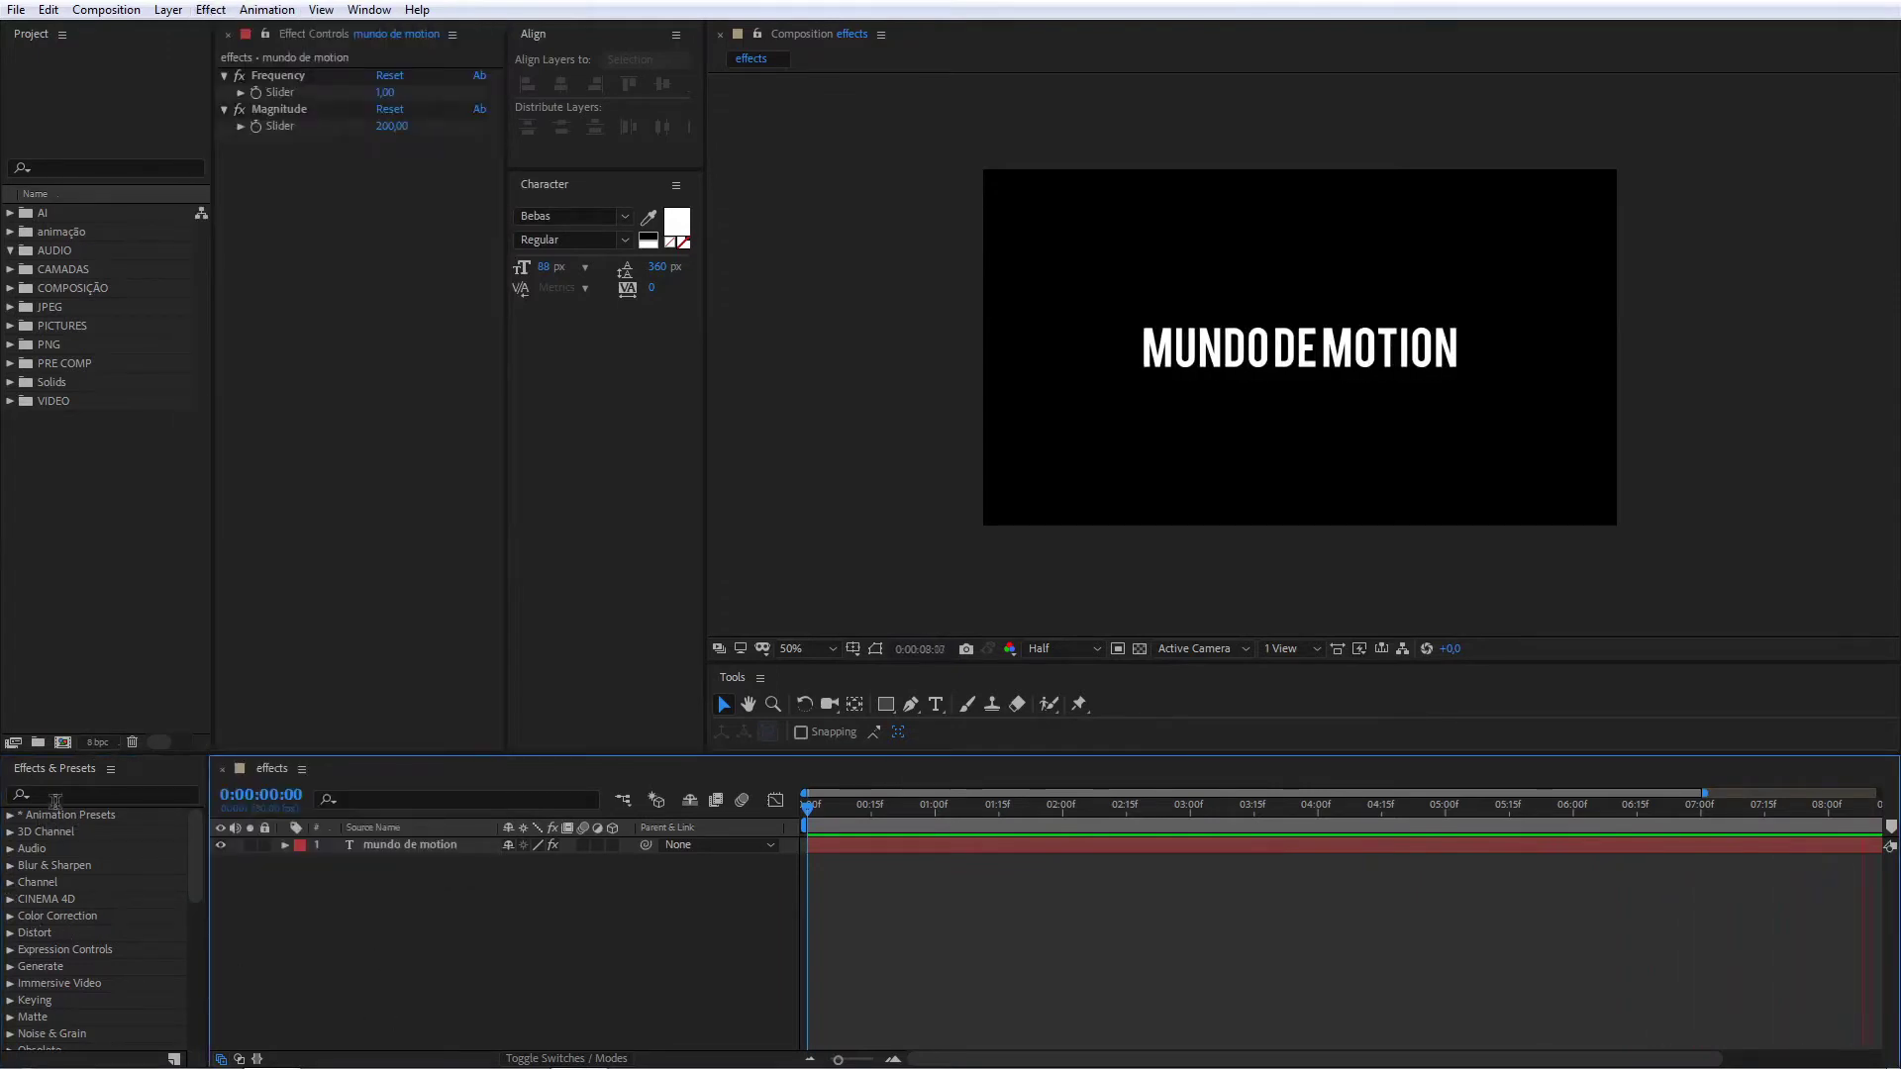
left_click(407, 846)
key("ctrl+shift+e")
left_click(406, 871)
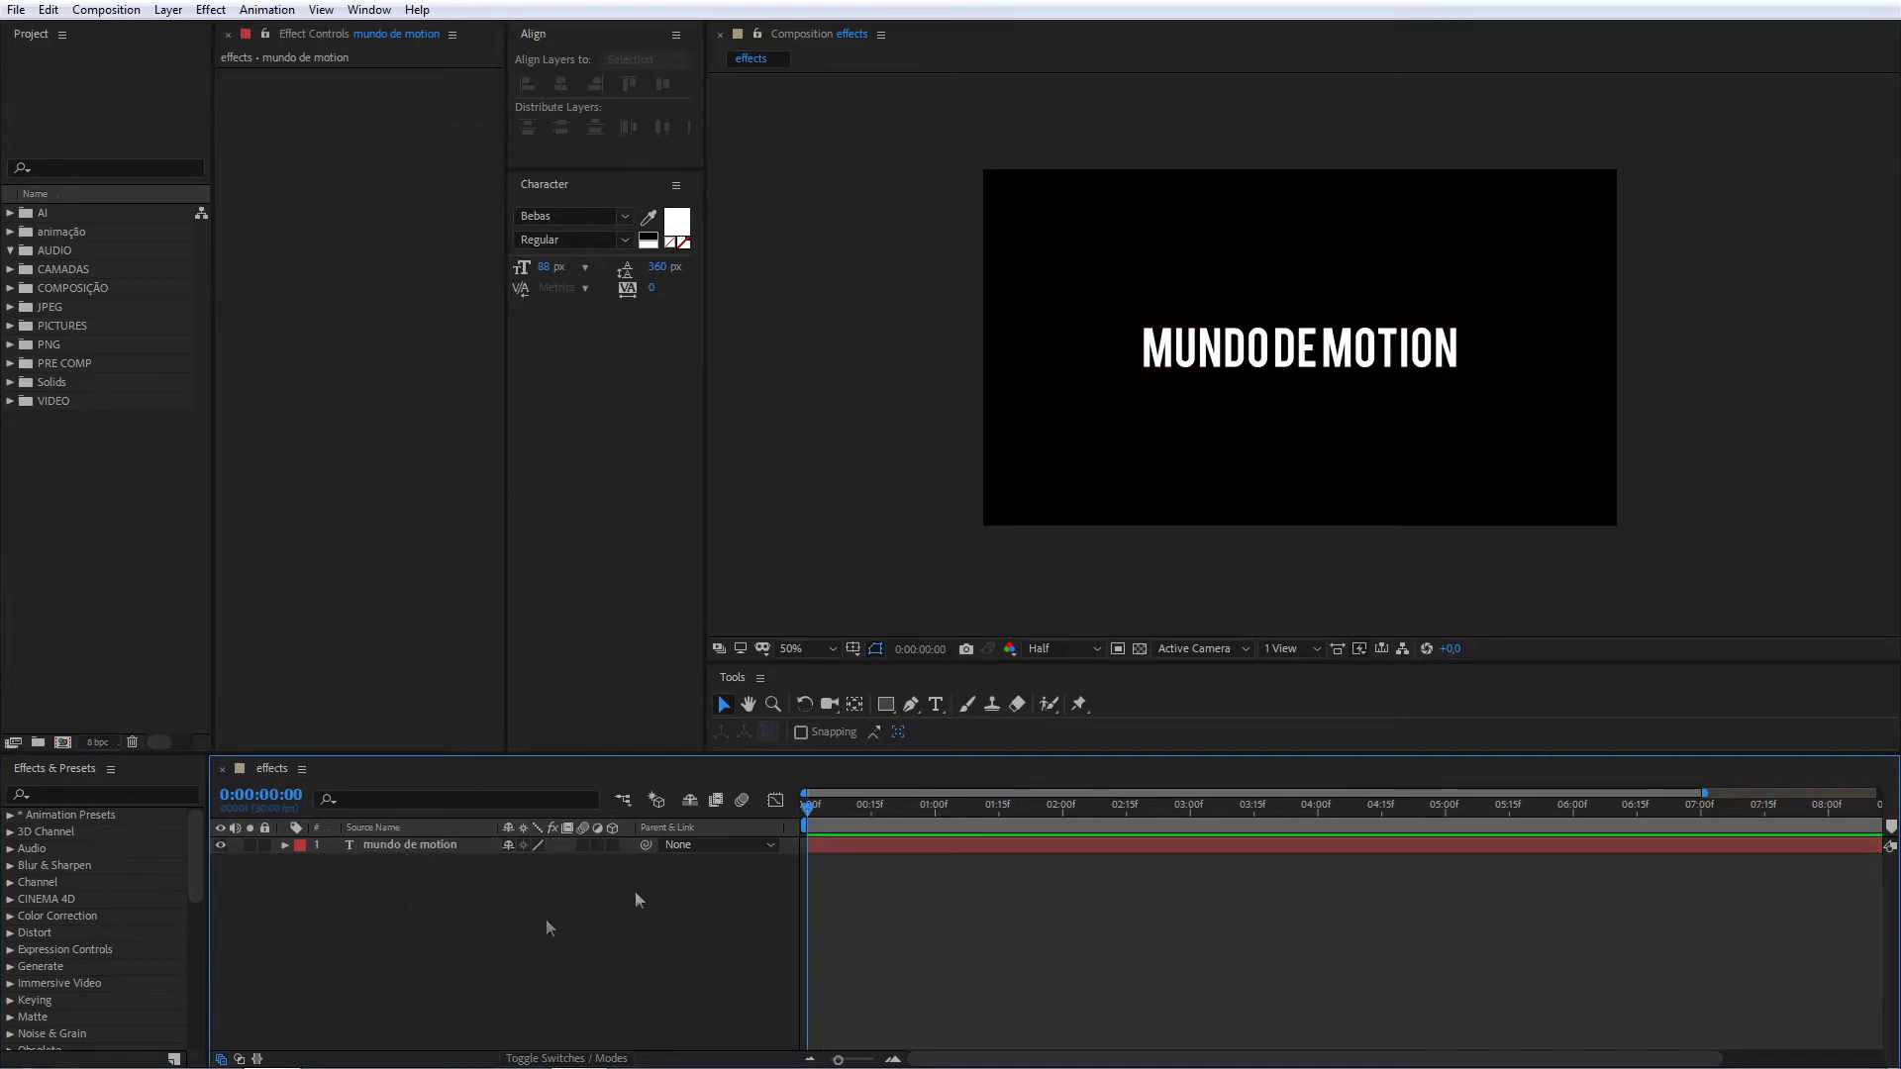
Step: Keep the playhead at the first frame and close the Effects & Presets panel
left_click_drag(808, 809, 623, 850)
left_click(110, 770)
left_click(198, 433)
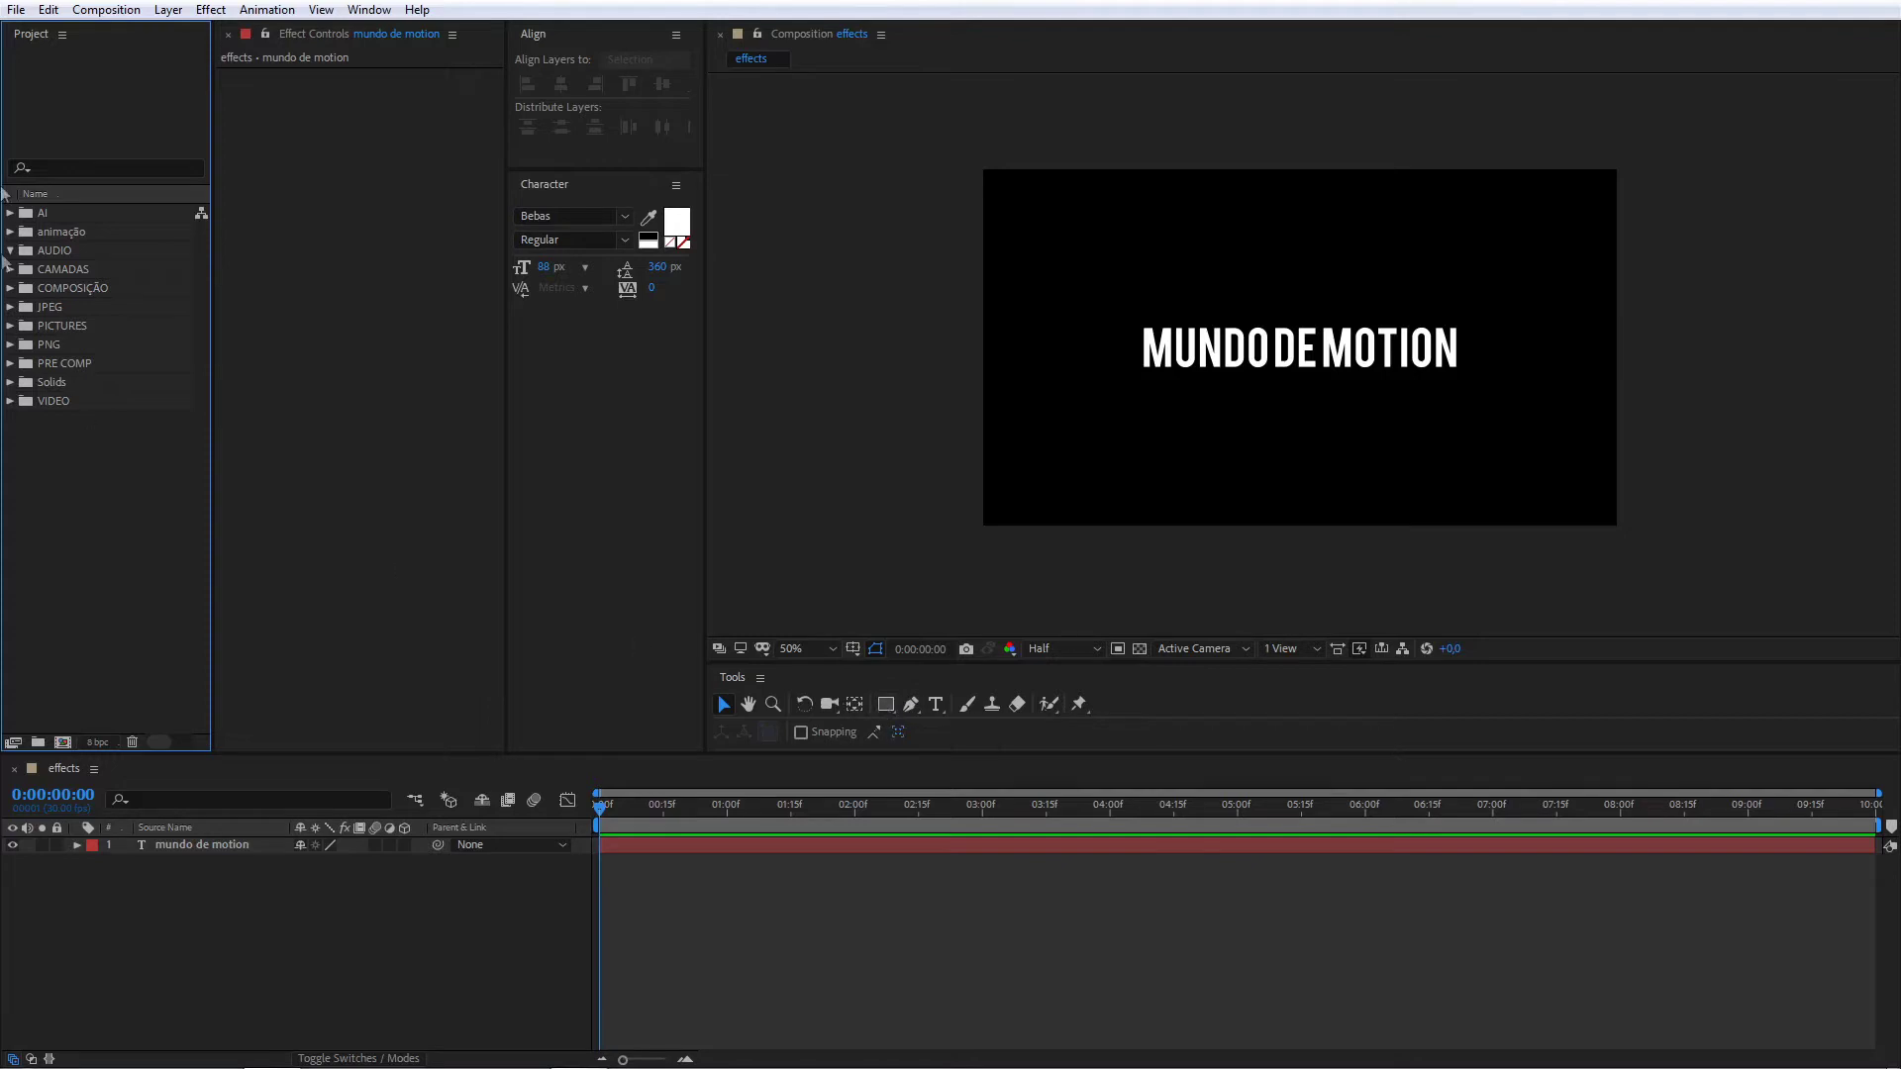
Step: Add the sparkler JPEG from the project's JPEG > HOR folder to the composition beneath the text layer and collapse the folder
left_click(9, 308)
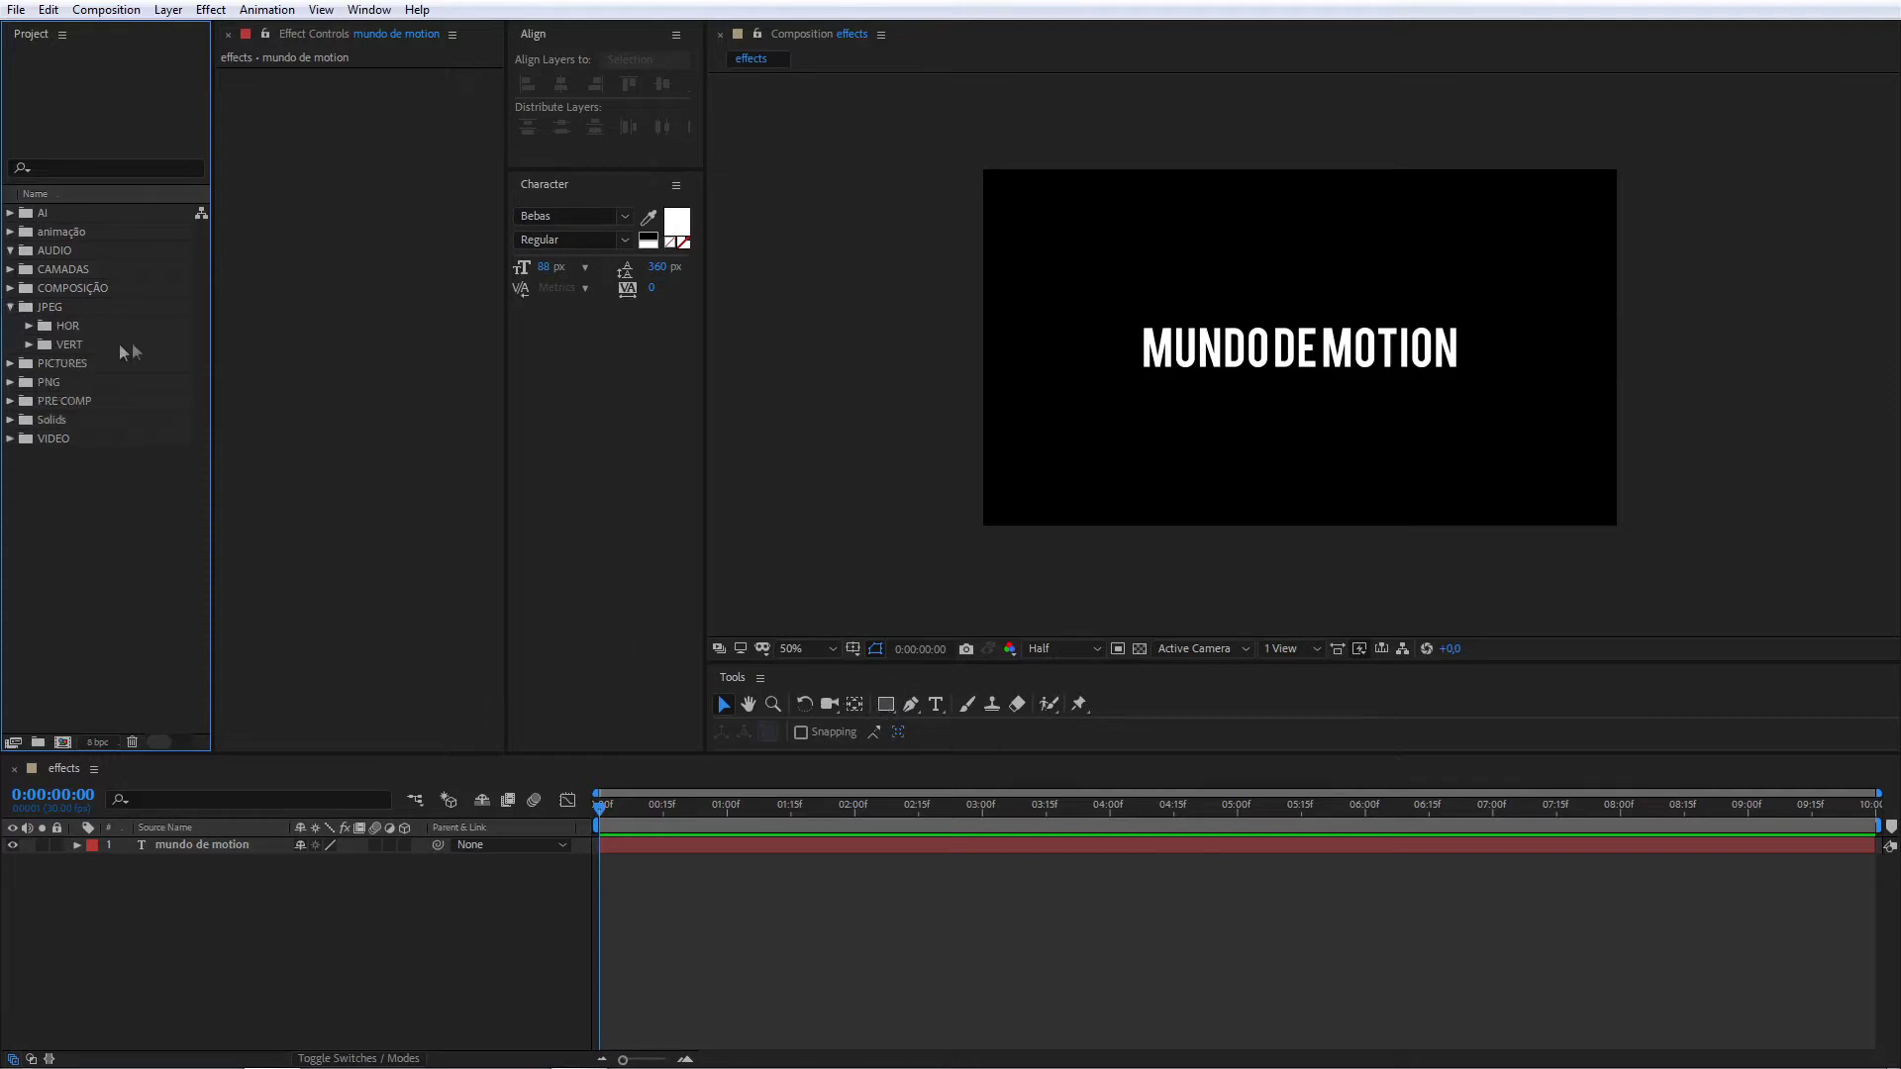
left_click(30, 327)
left_click_drag(111, 608, 193, 935)
left_click(10, 269)
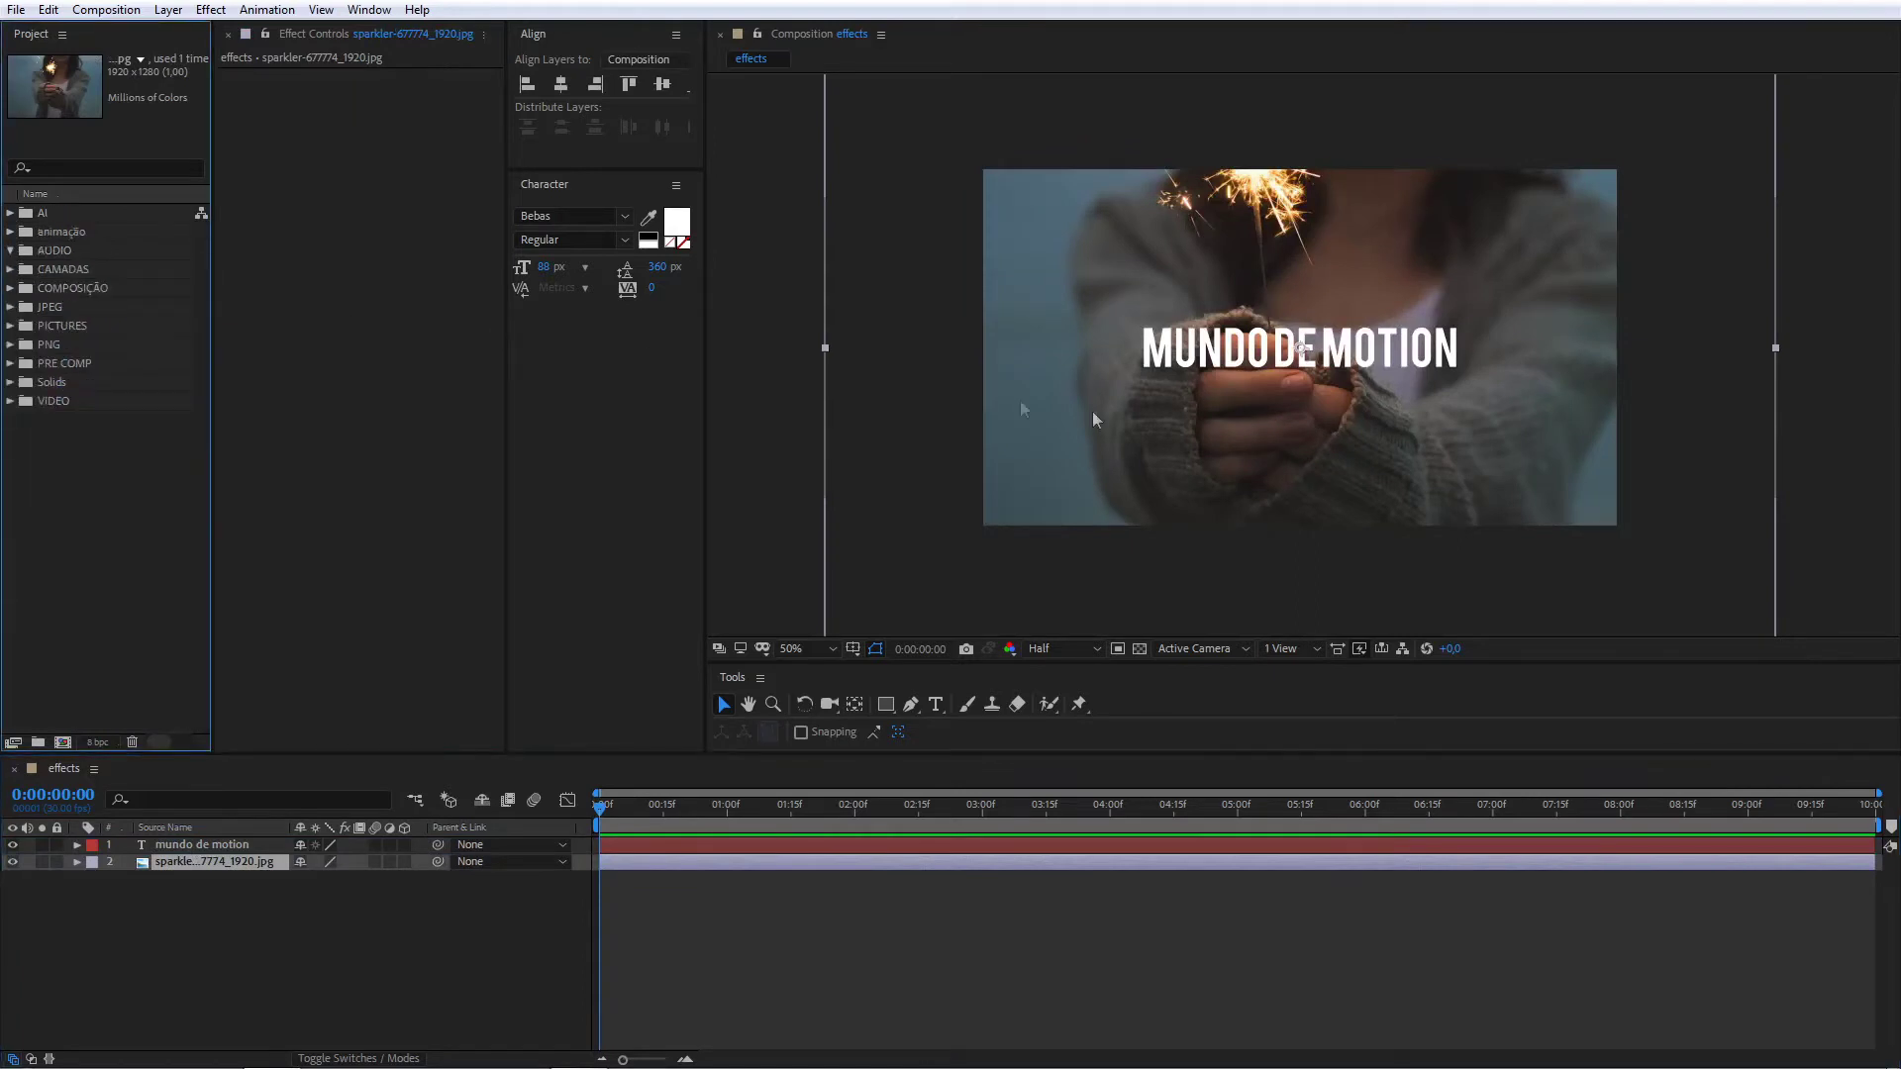
Step: Scale the sparkler image down to just beyond the composition frame and hide the "mundo de motion" layer
key("comma")
left_click_drag(1536, 506, 1464, 458)
left_click(255, 968)
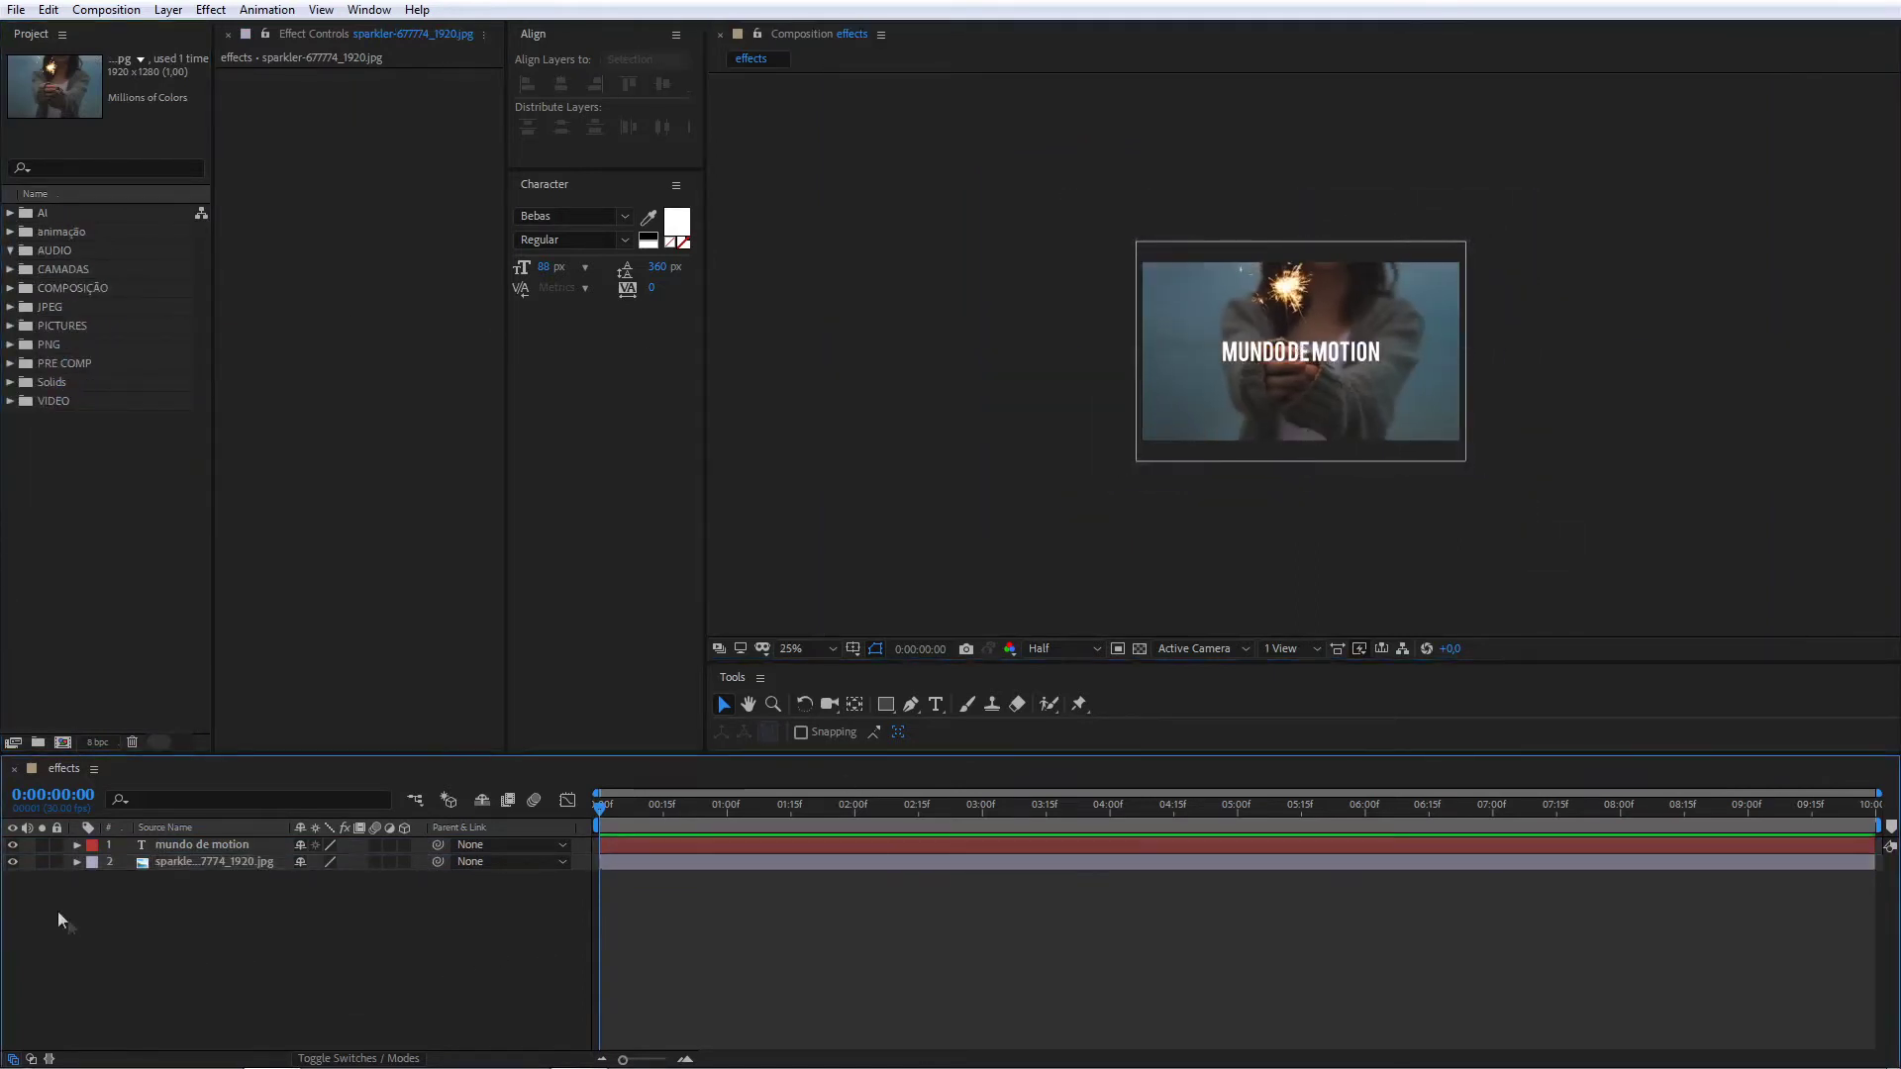
left_click(11, 844)
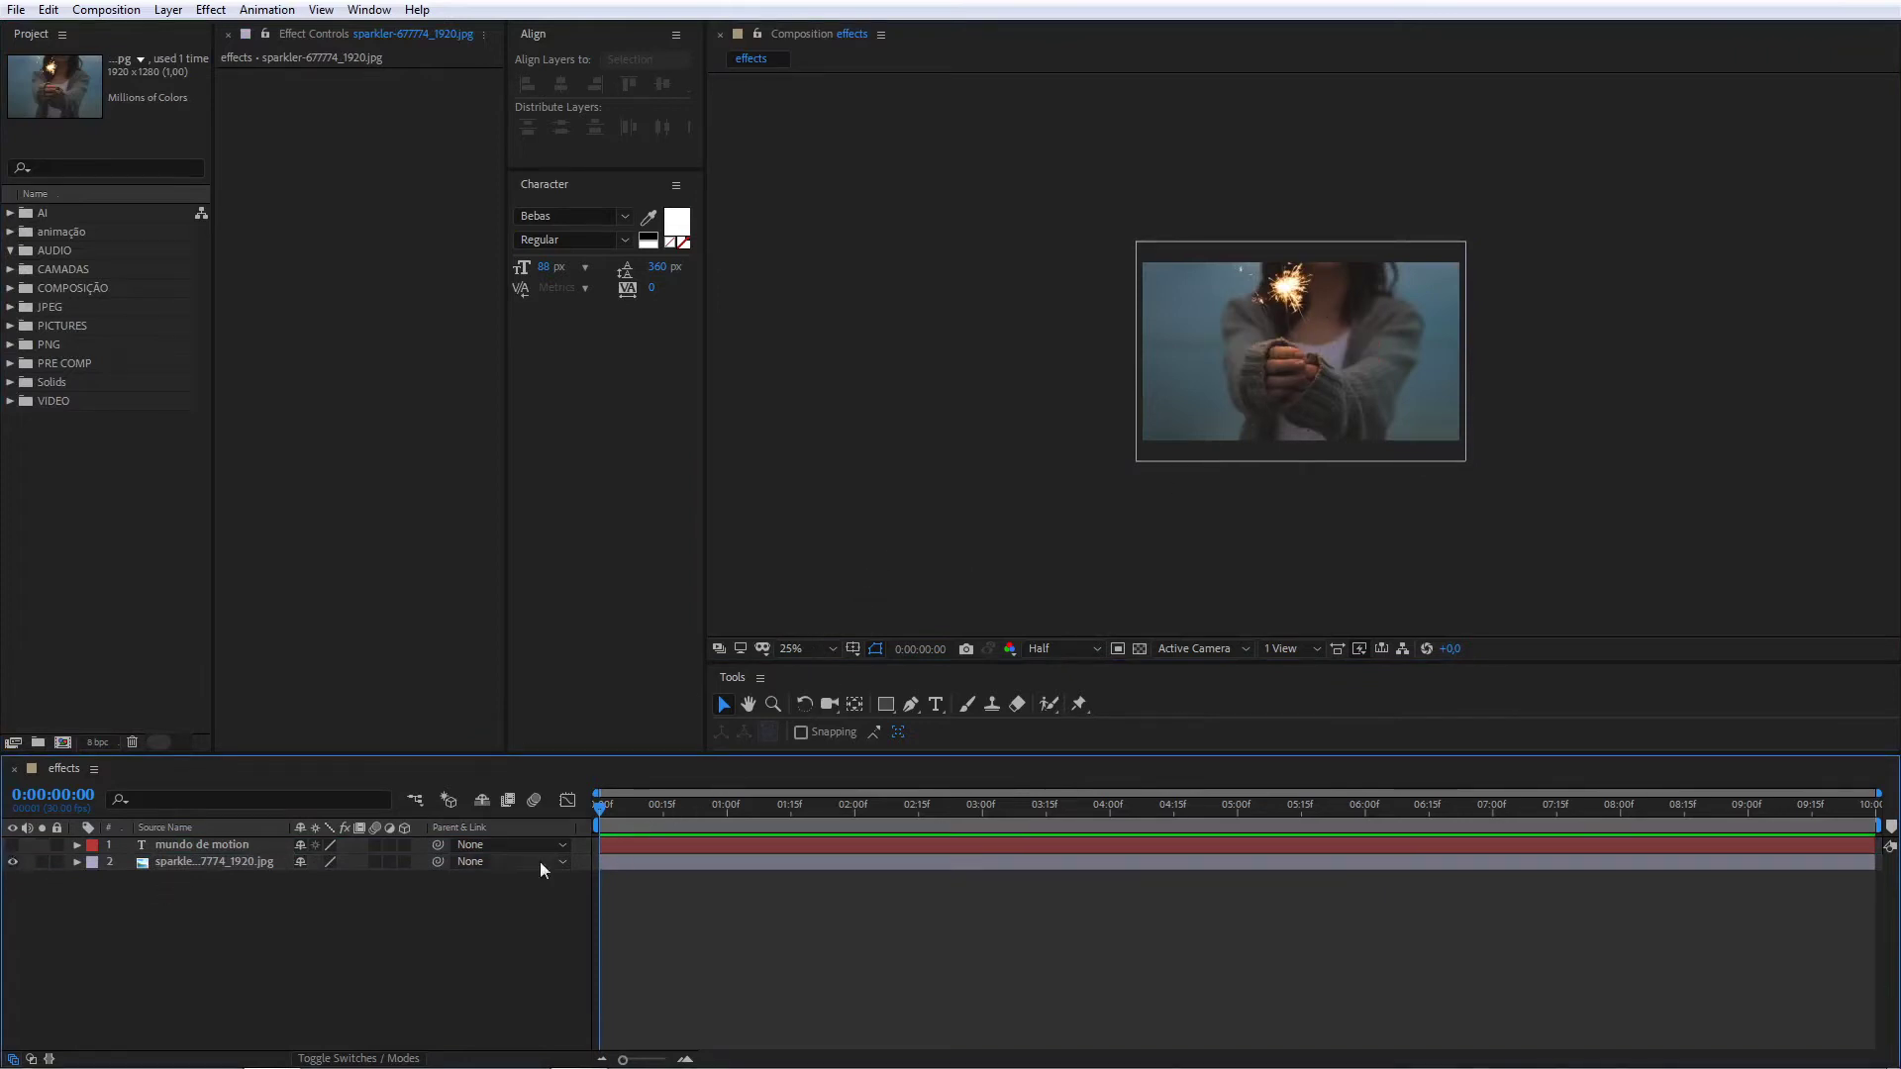
Step: Select the sparkler image layer and examine which effect categories are available for it
left_click(233, 869)
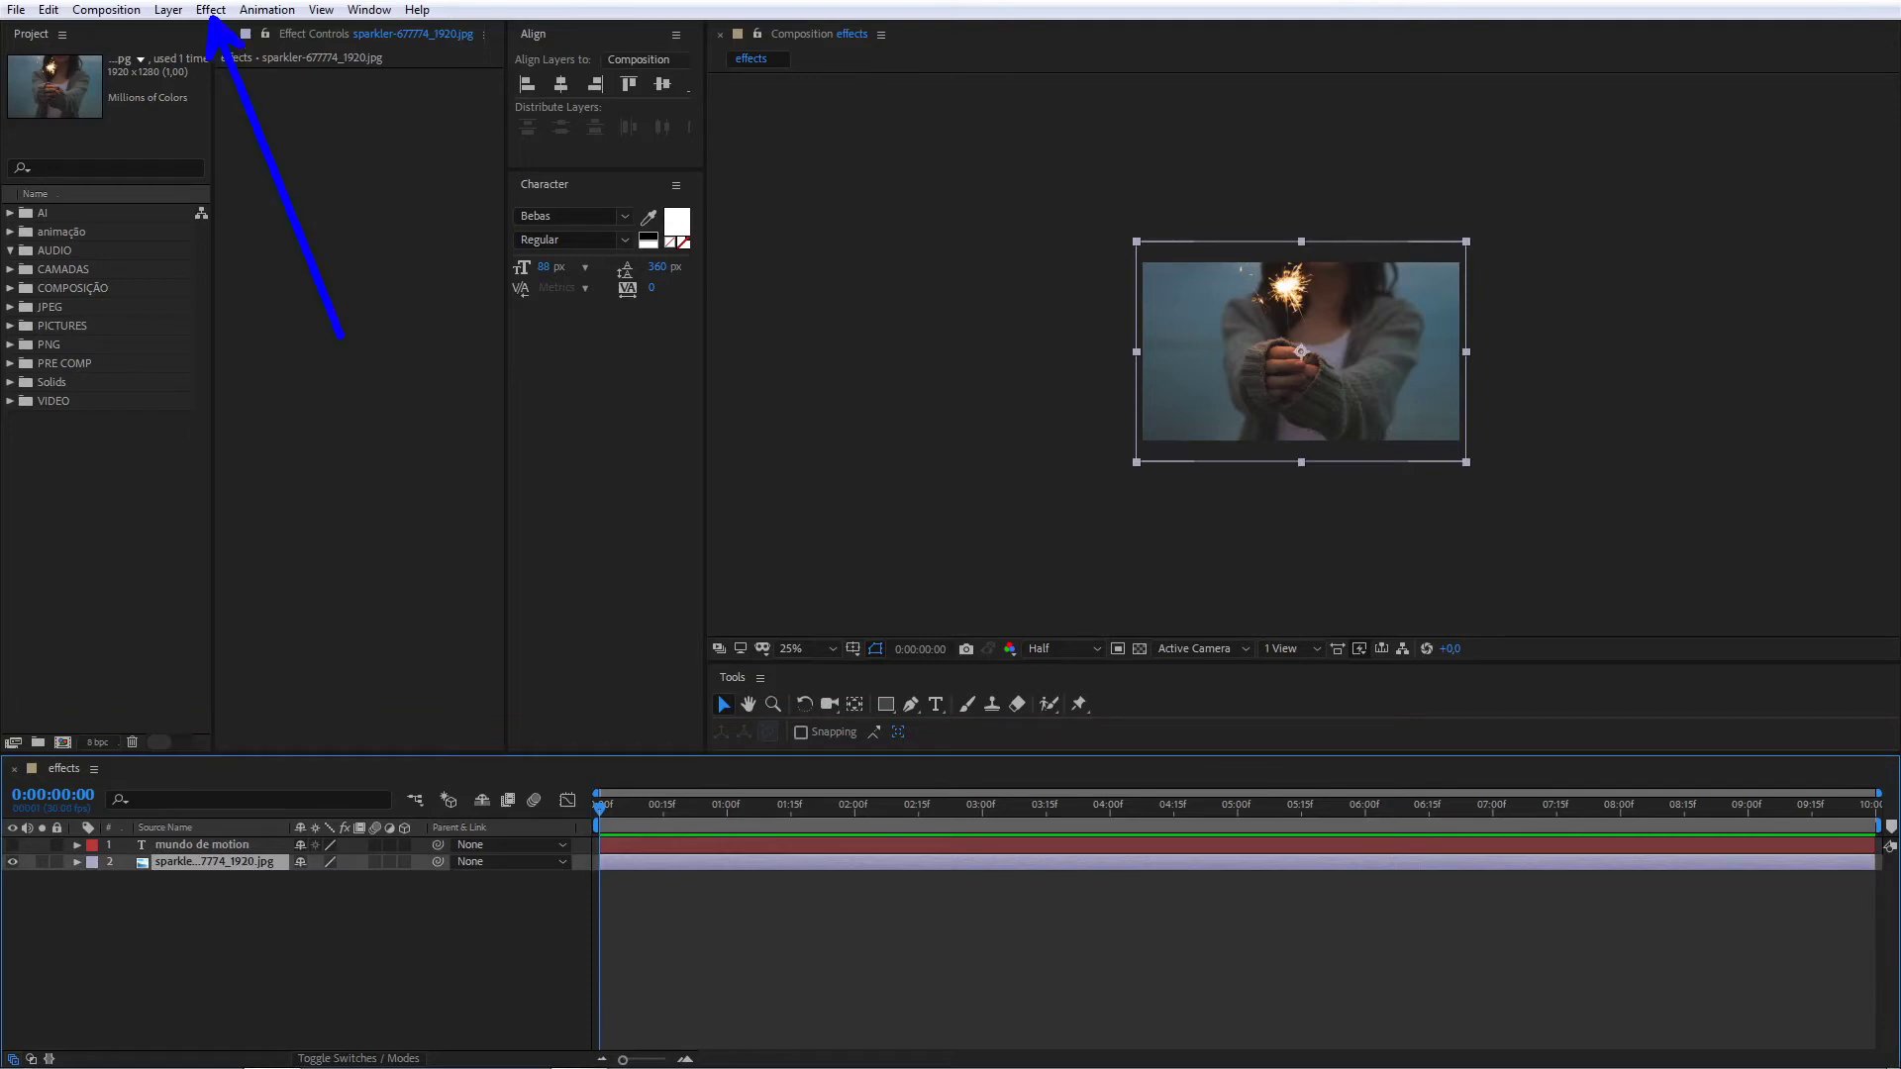
left_click(211, 10)
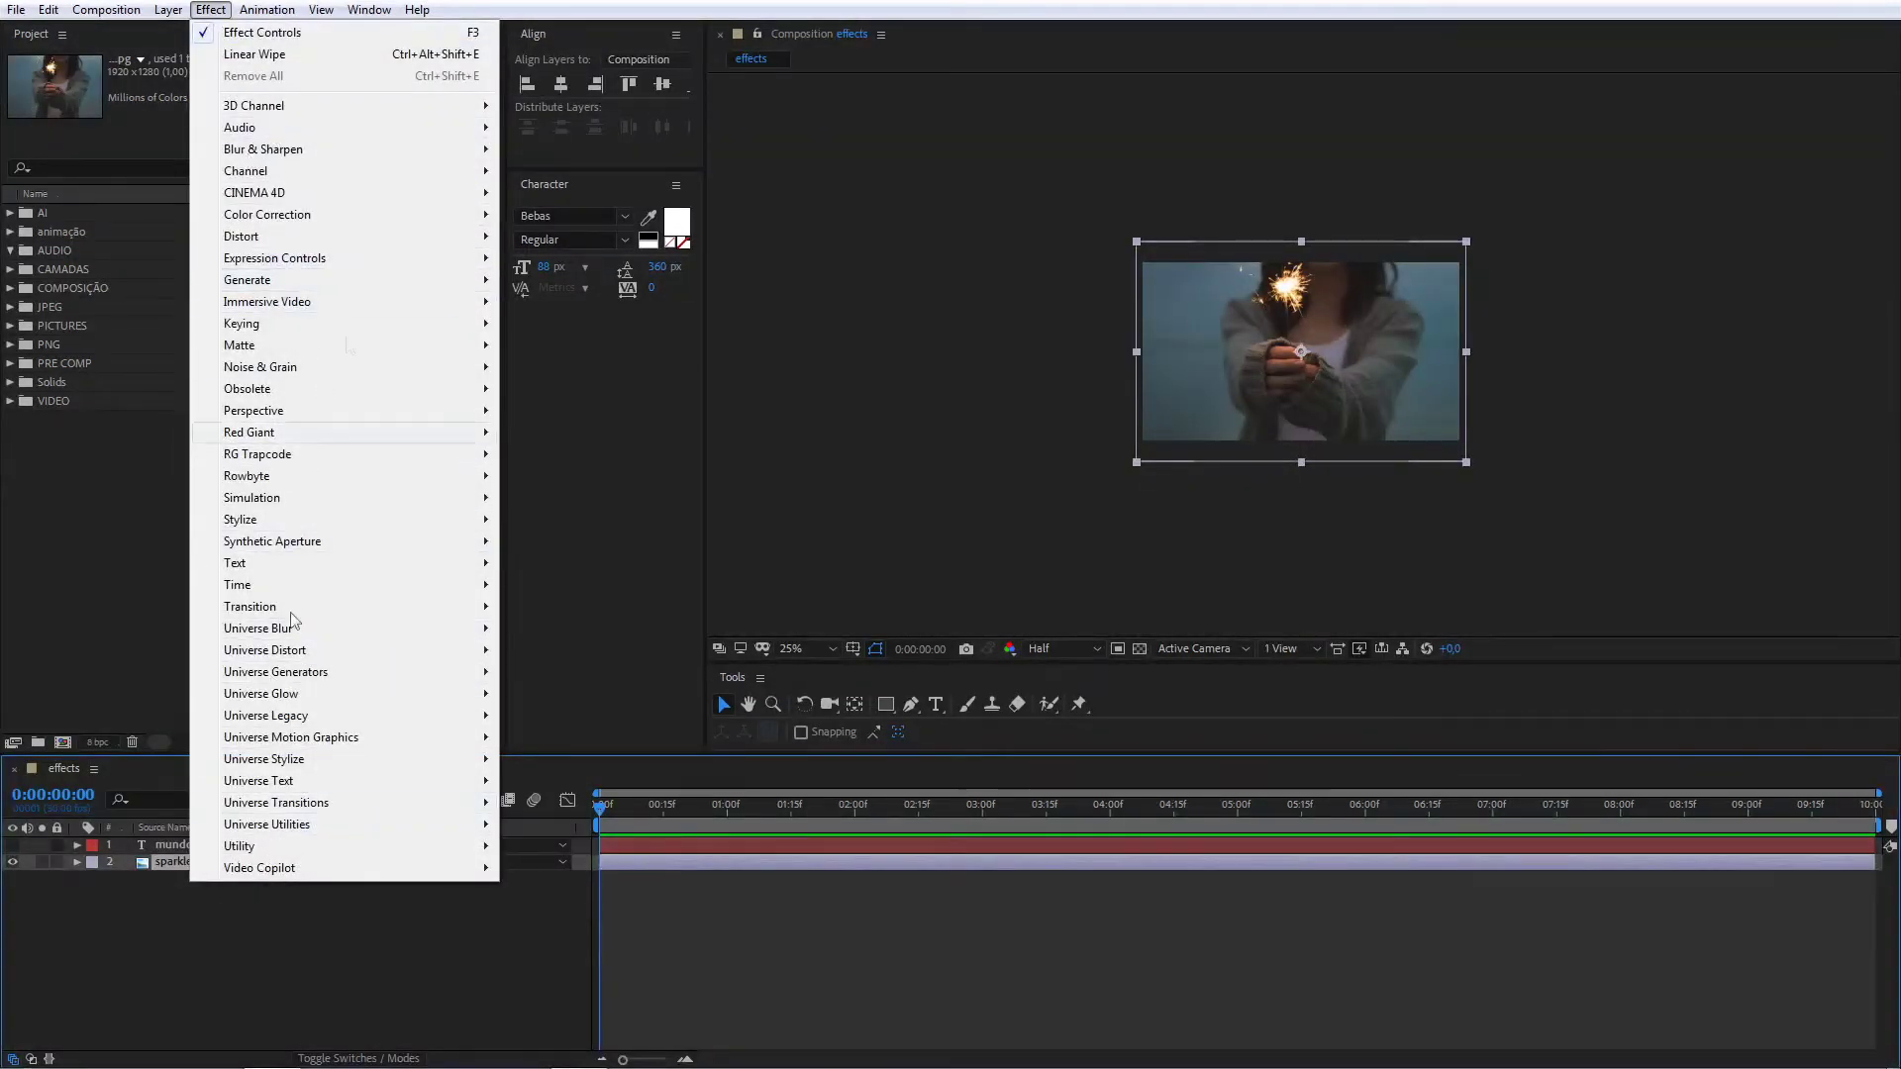
left_click(245, 904)
left_click(166, 868)
Step: Deselect all layers and examine the availability of the effect categories with nothing selected
left_click(311, 986)
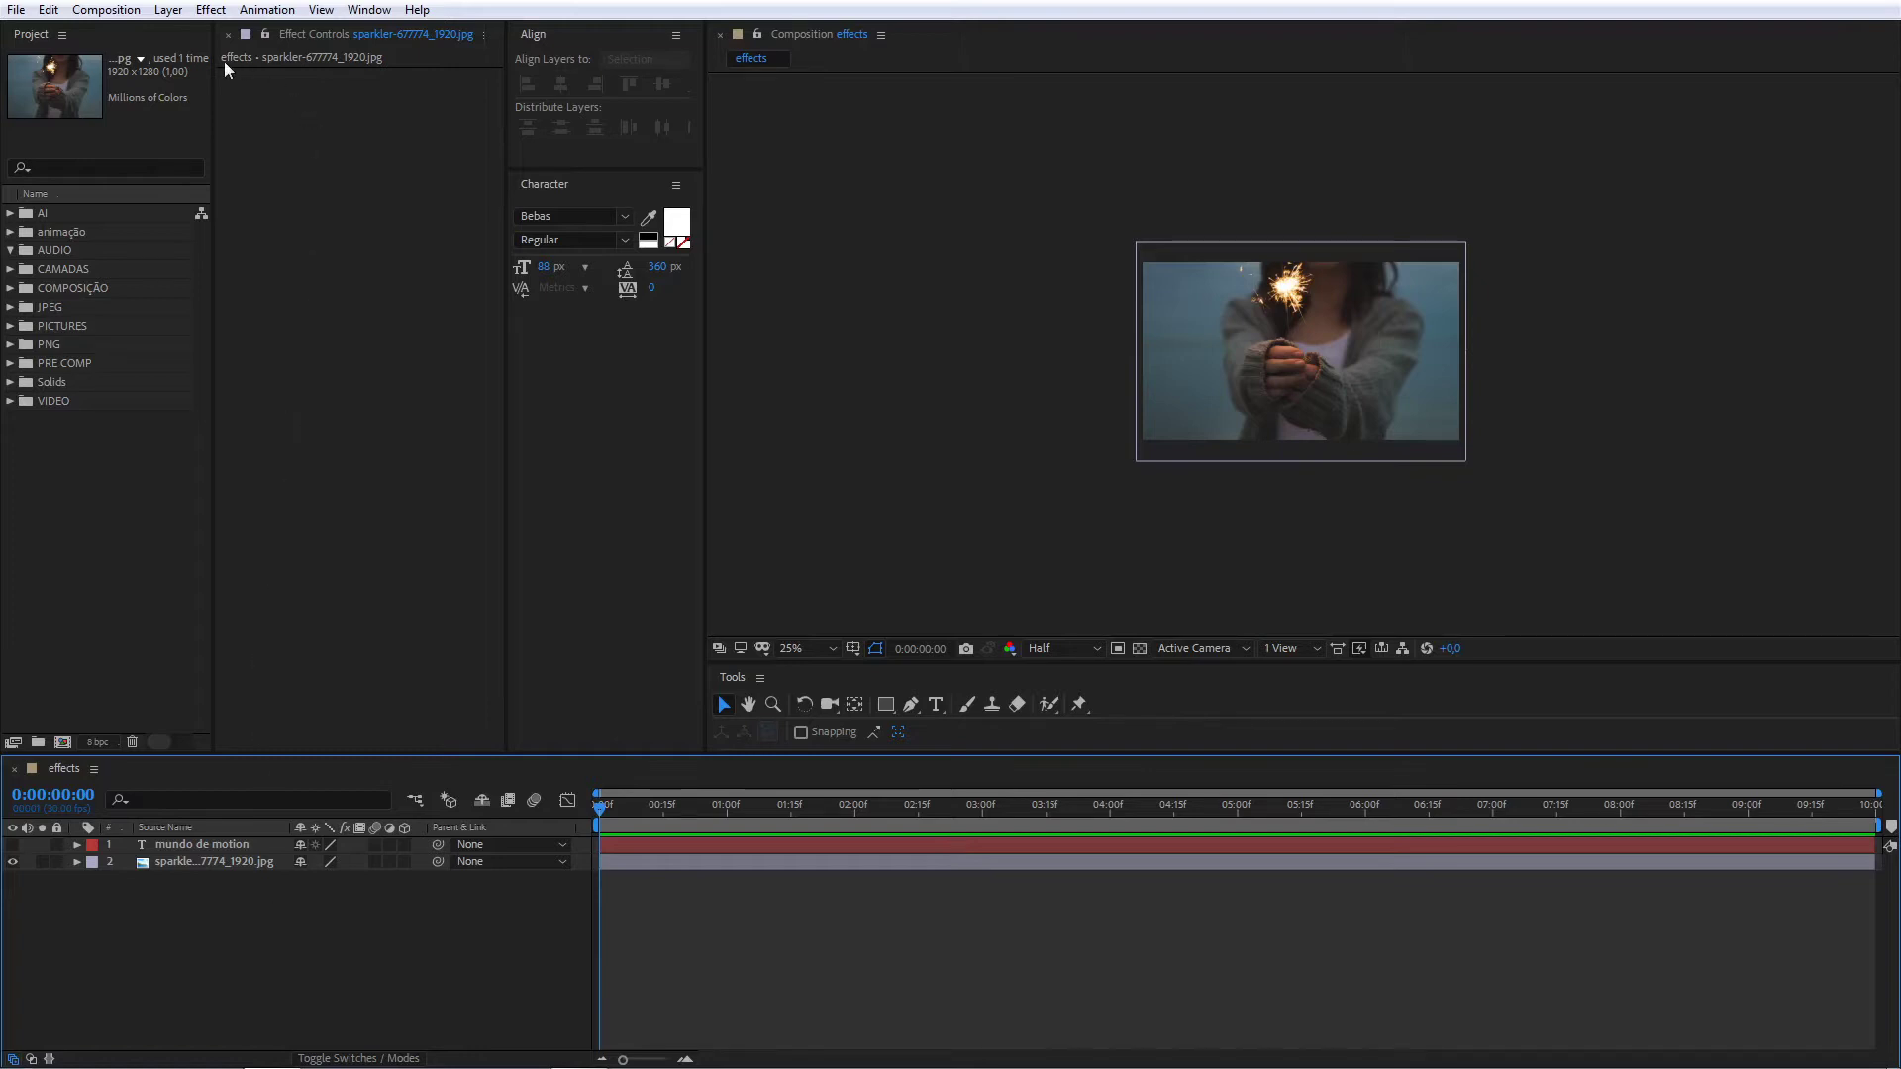
left_click(210, 9)
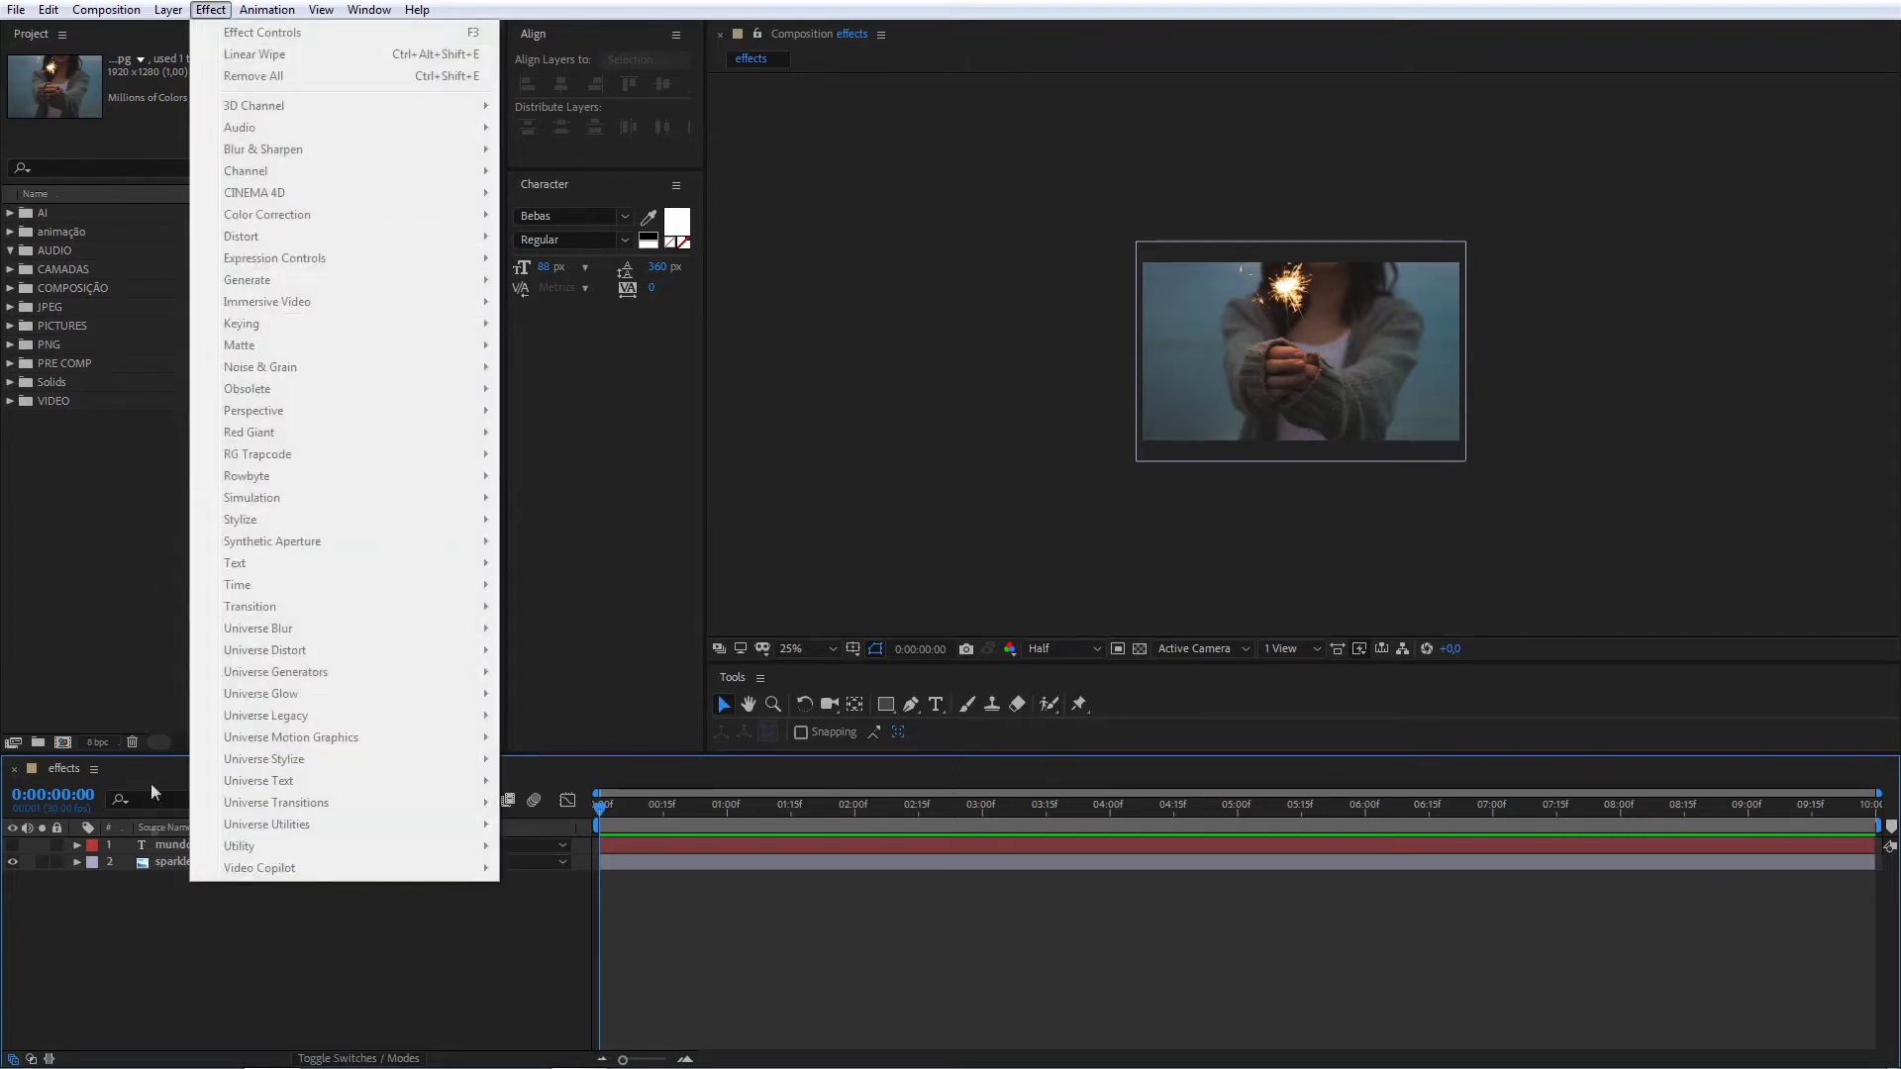
left_click(930, 838)
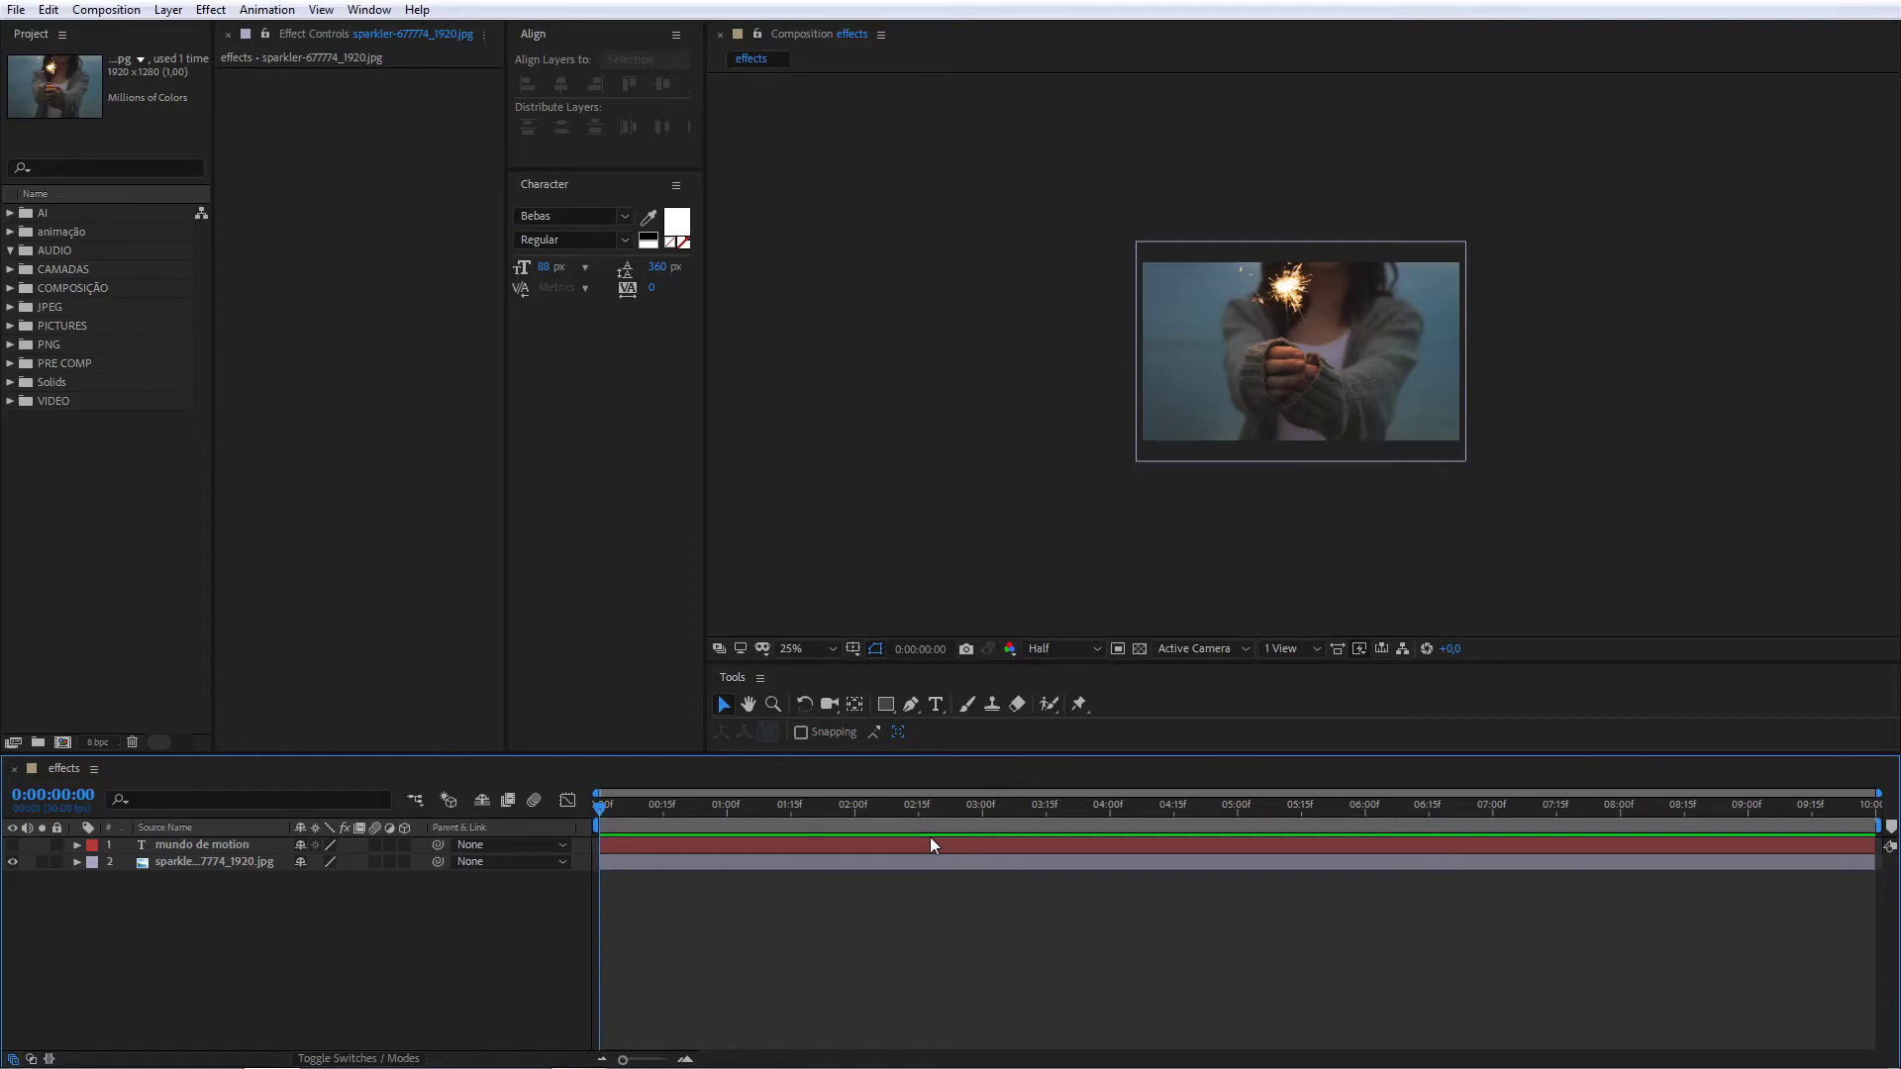
left_click(201, 17)
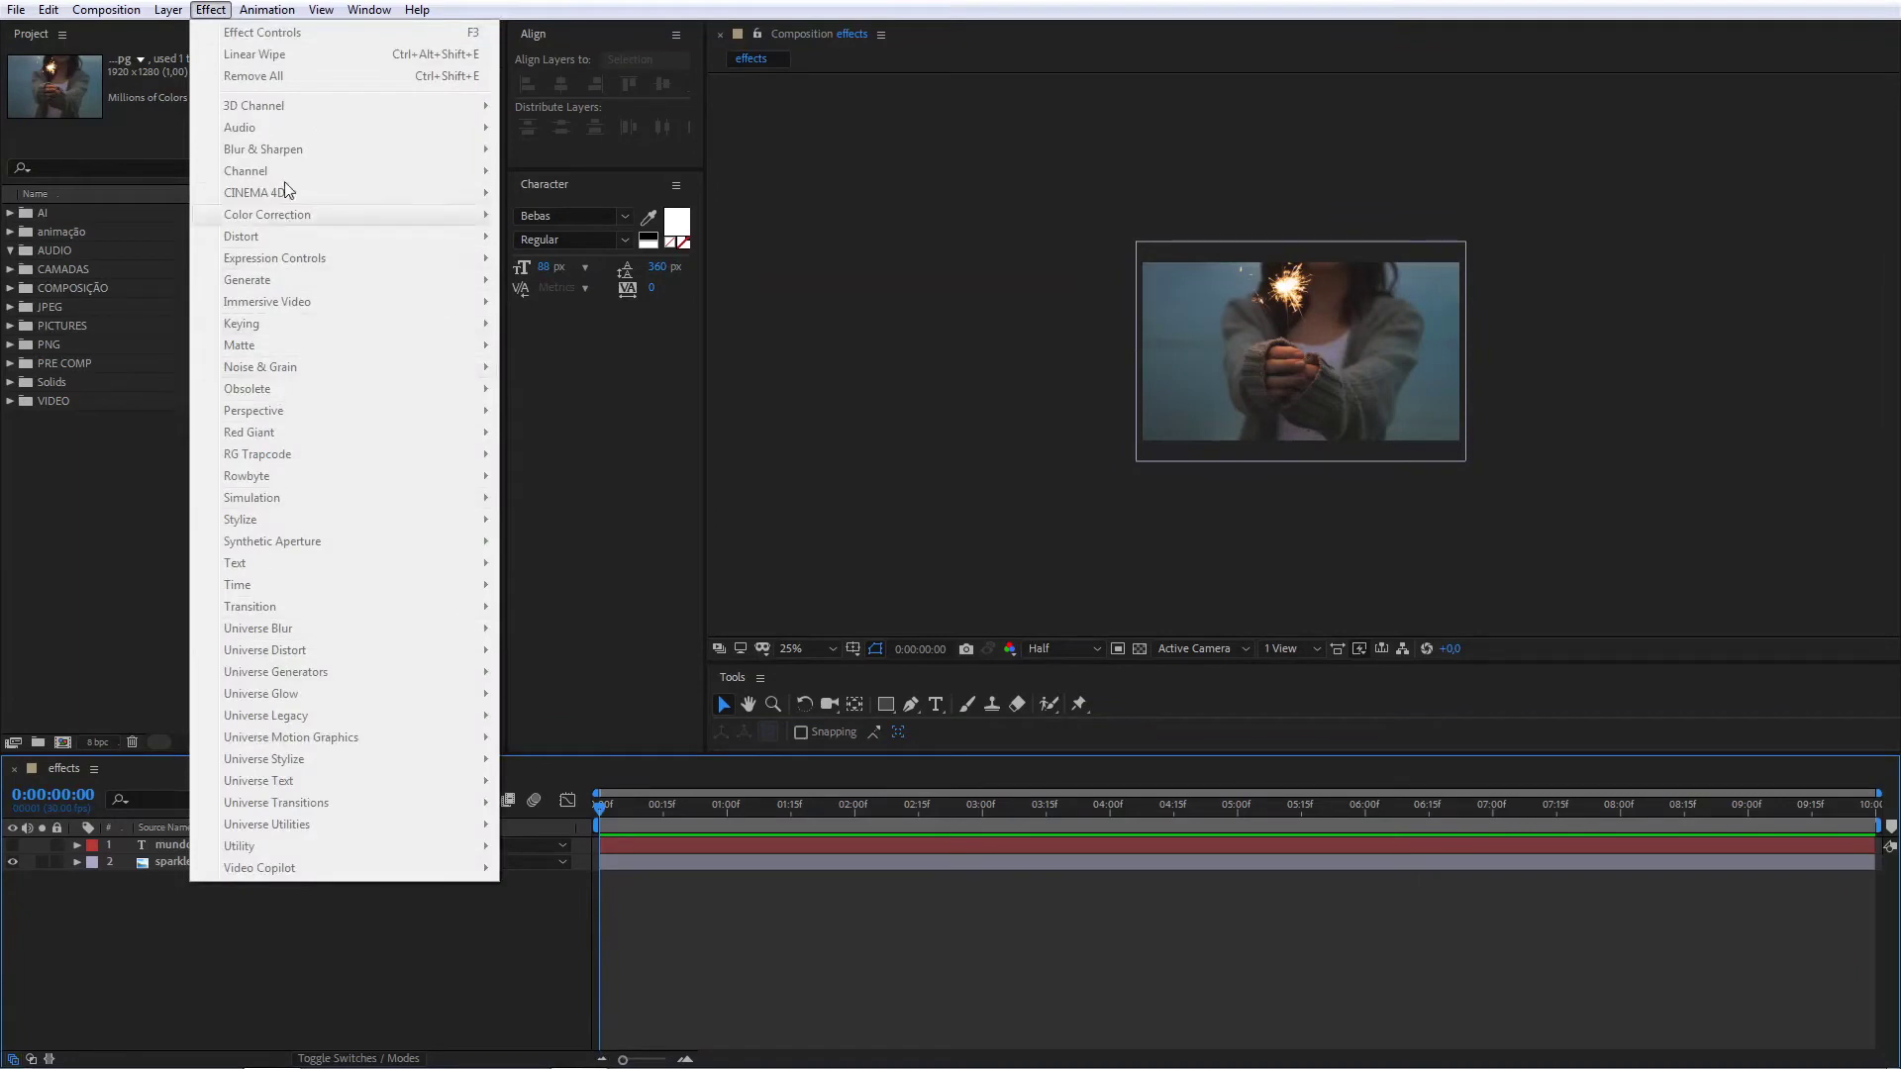
left_click(124, 955)
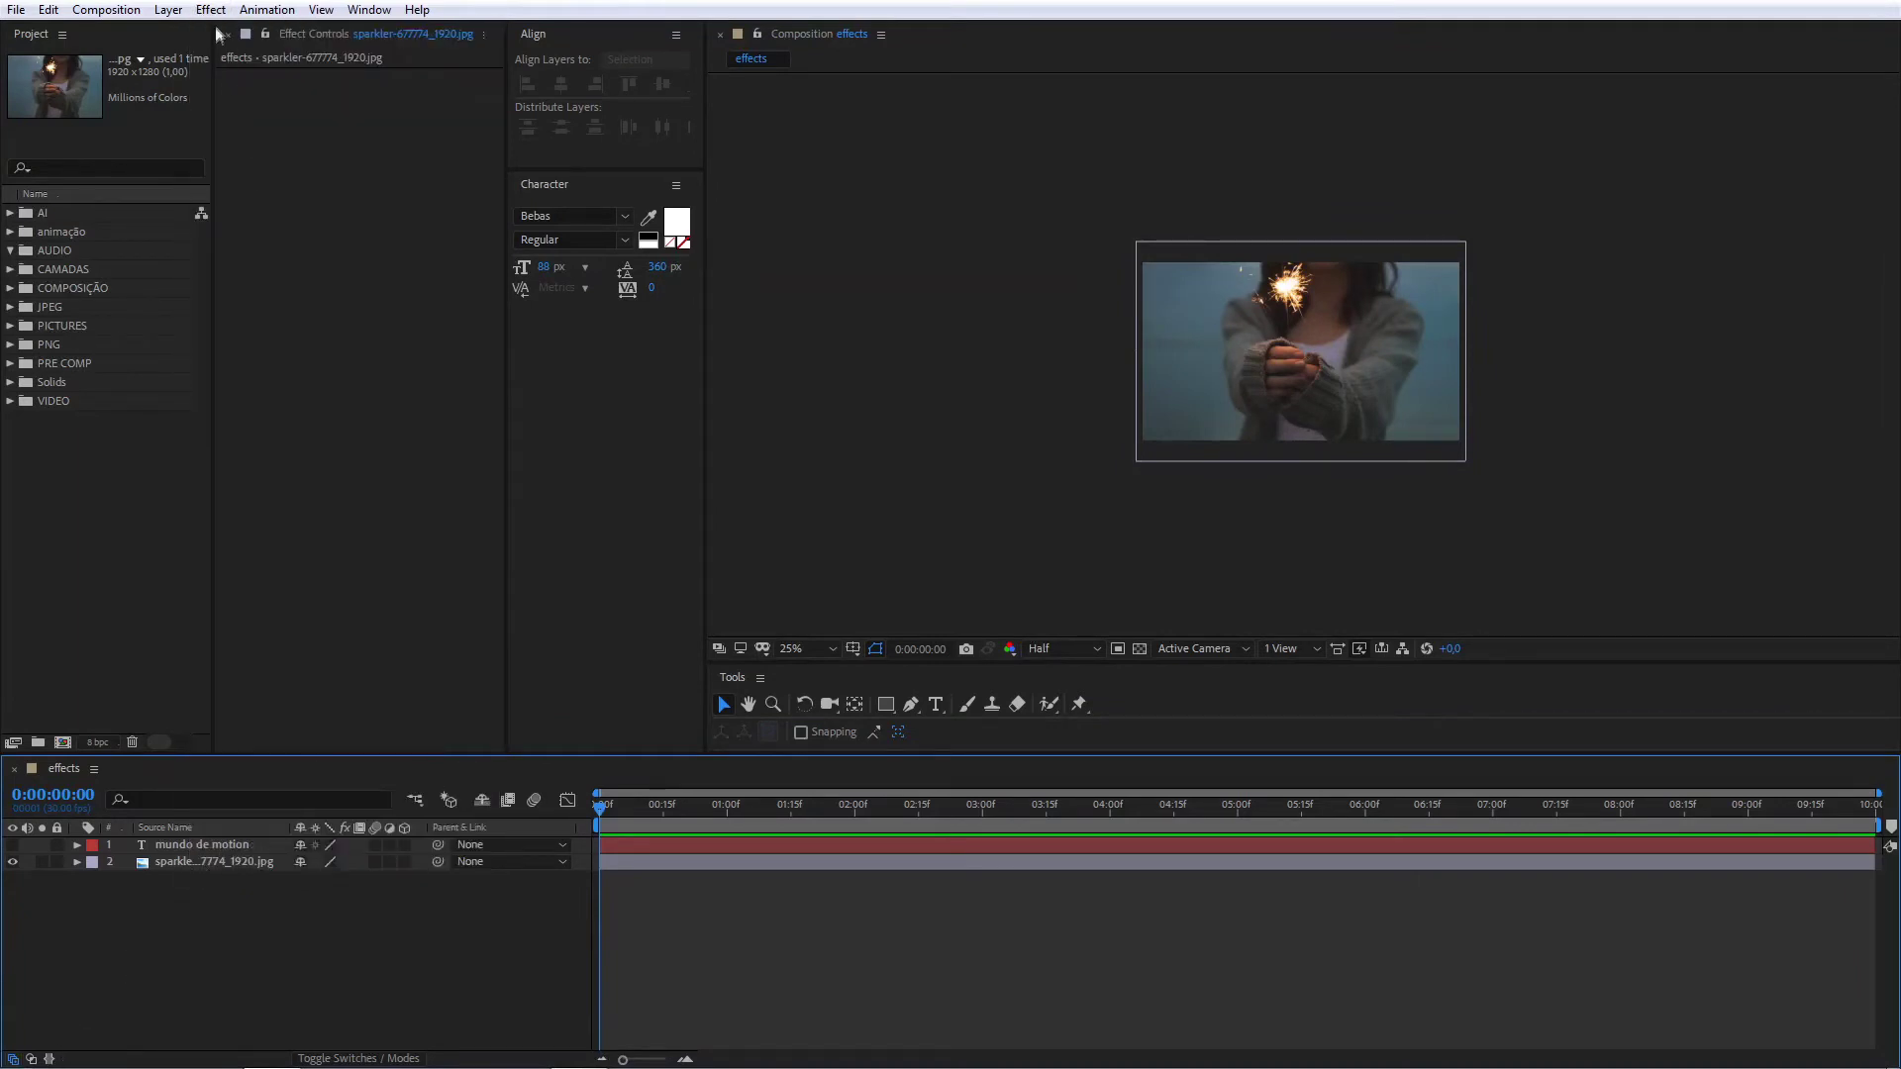
left_click(211, 10)
left_click(174, 901)
Step: Apply the Gaussian Blur effect from the Blur & Sharpen category to the sparkler image layer
left_click(182, 865)
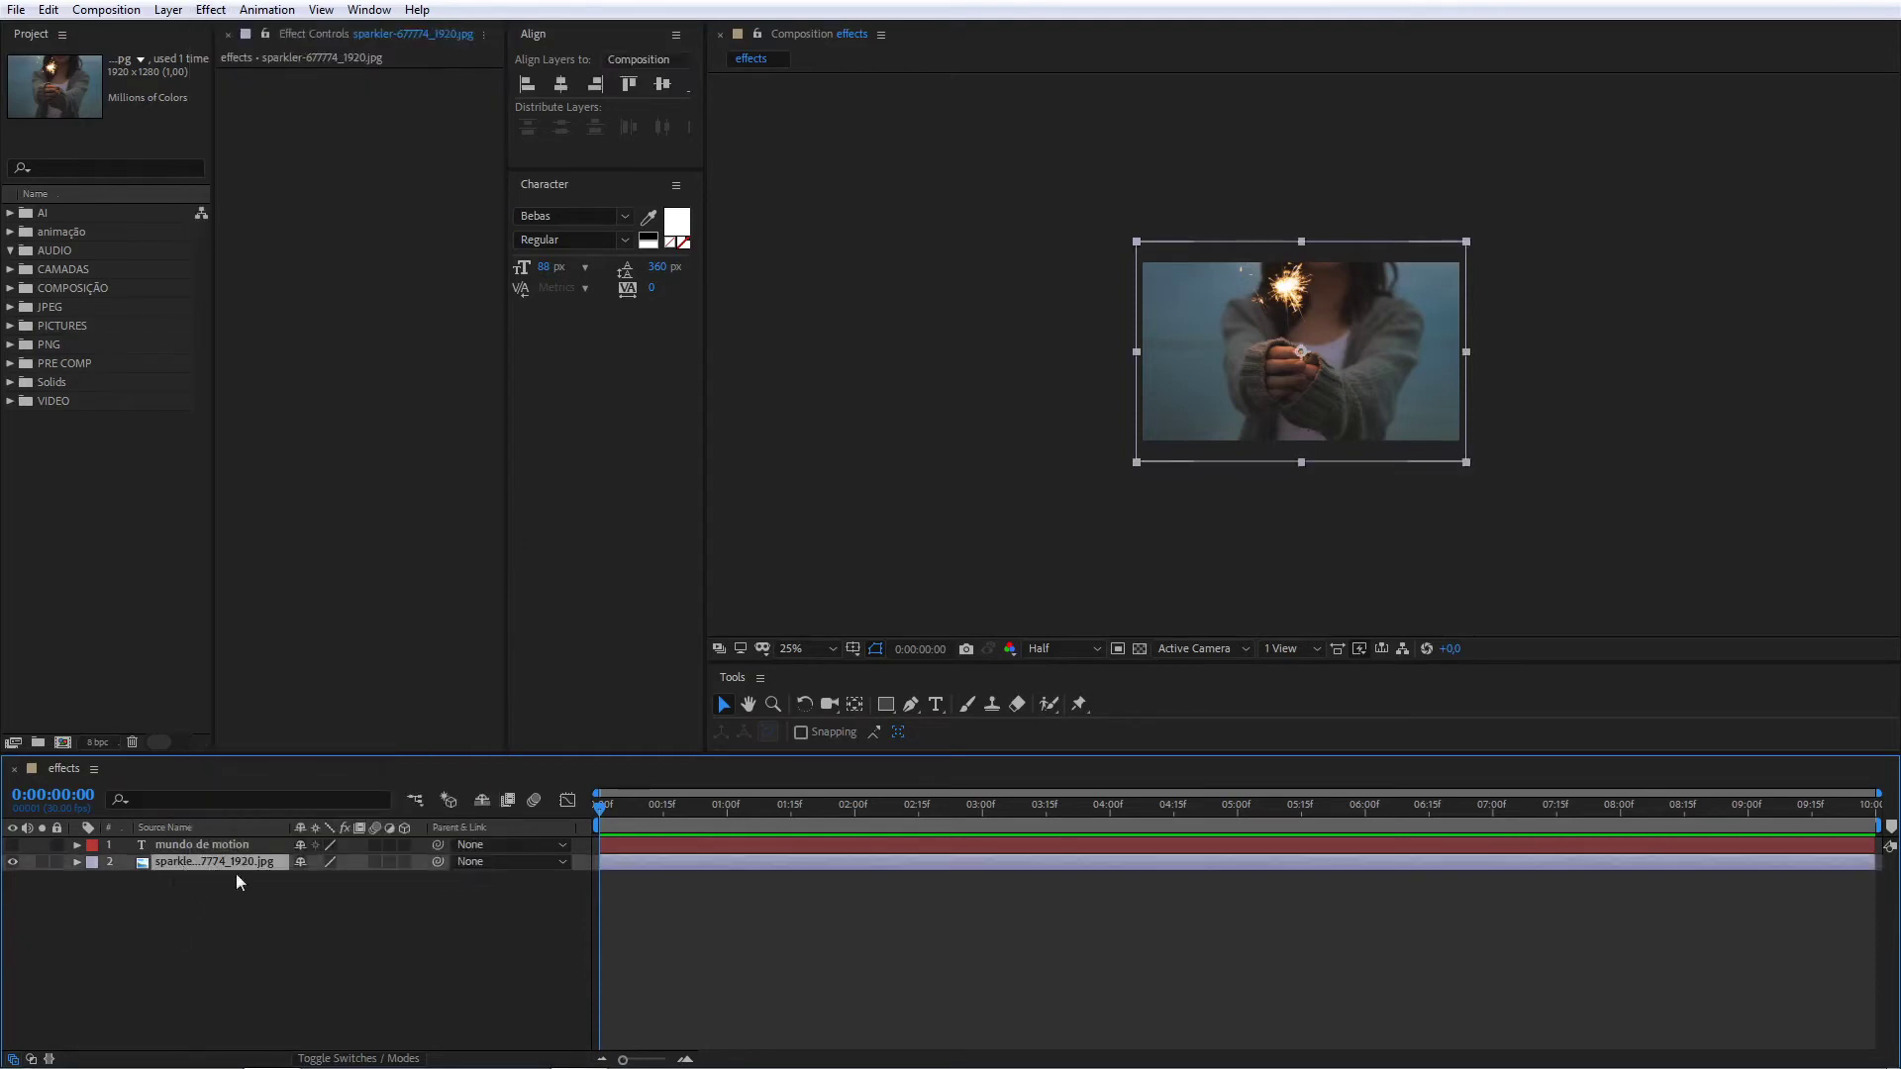
left_click(210, 12)
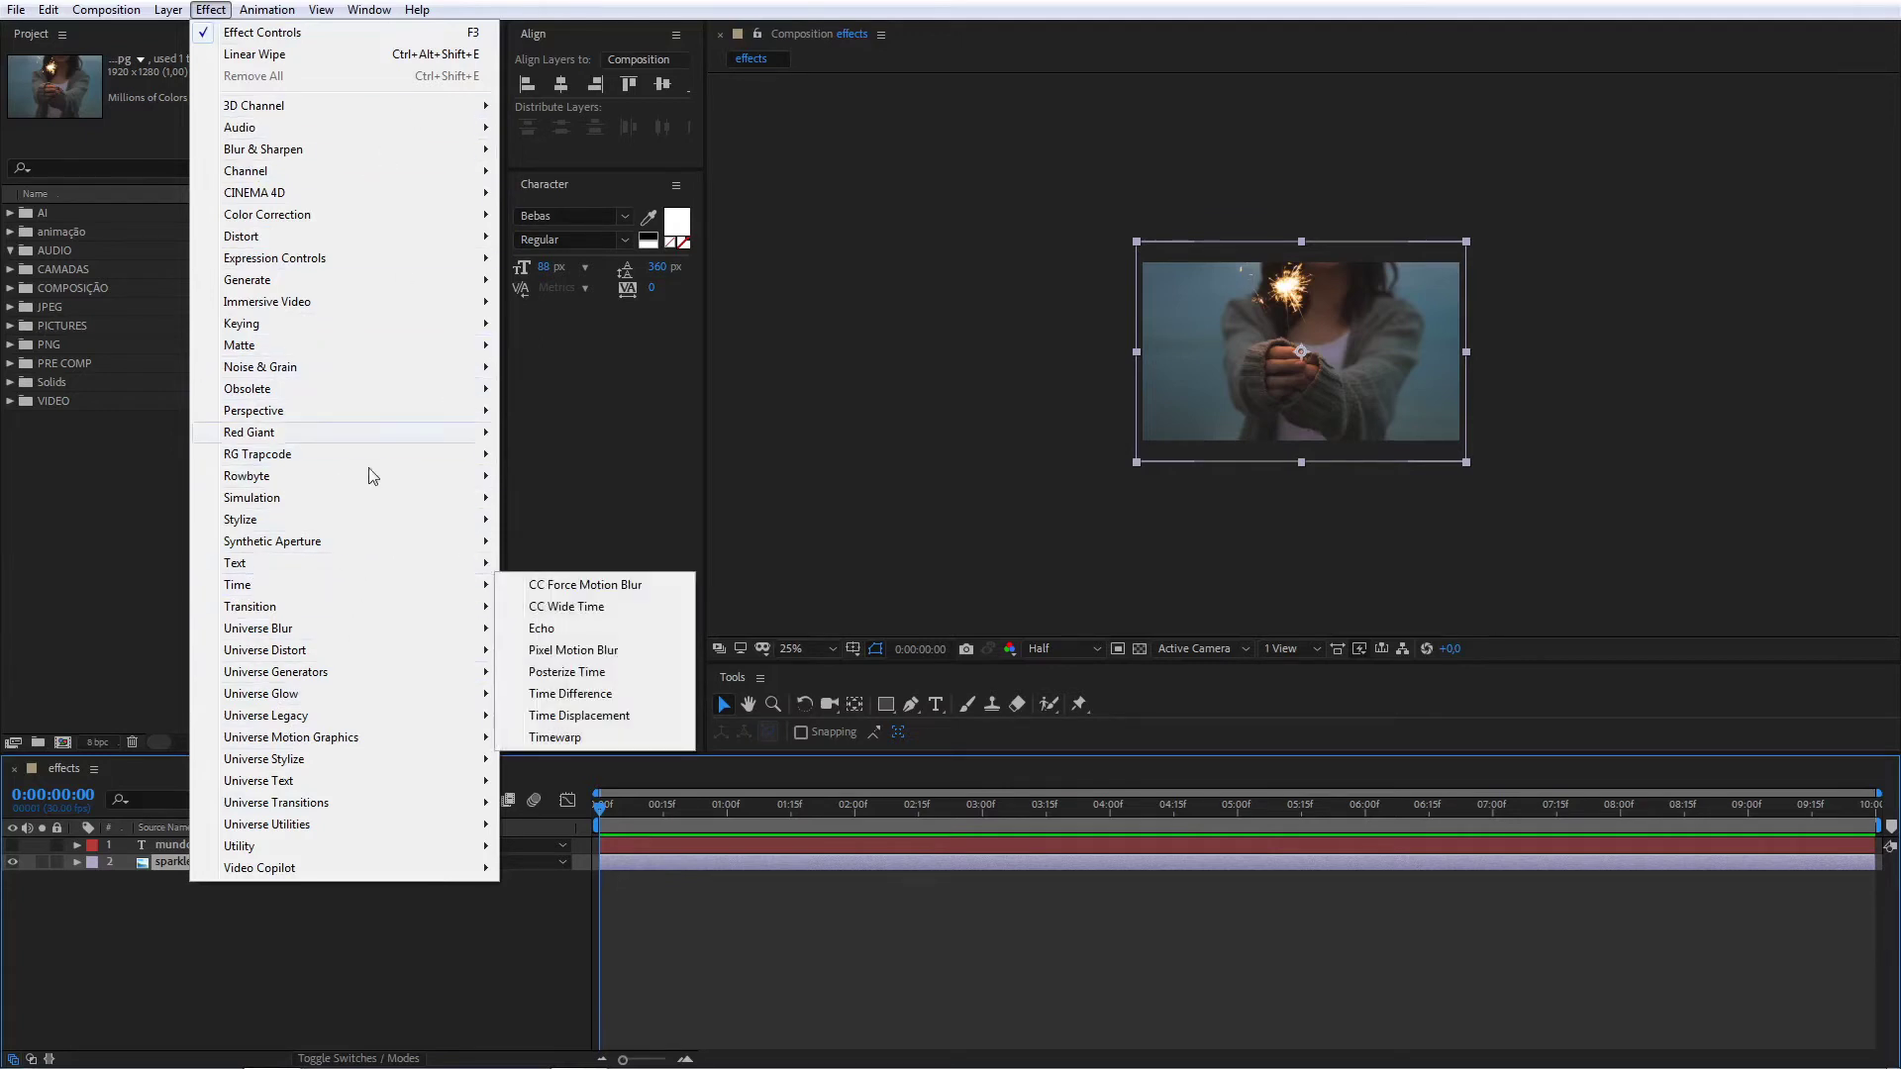
mouse_move(386, 522)
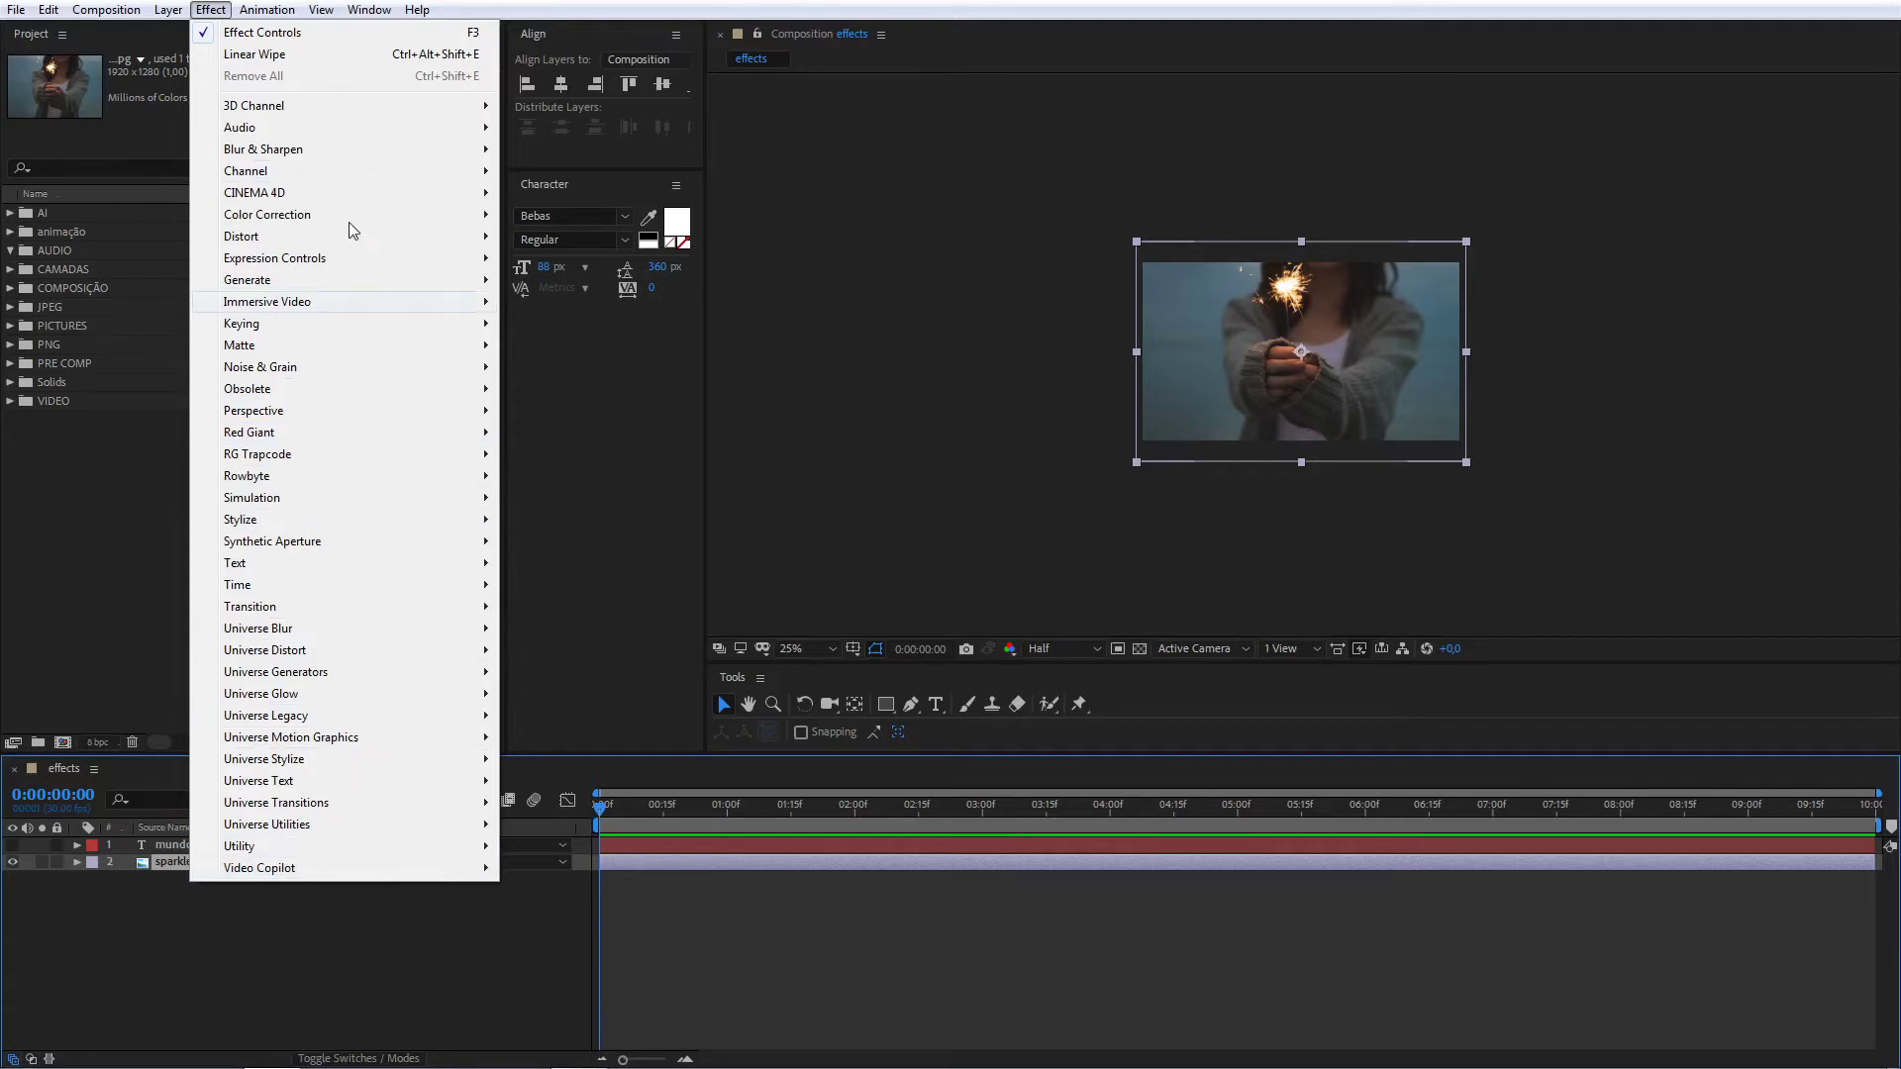
mouse_move(294, 305)
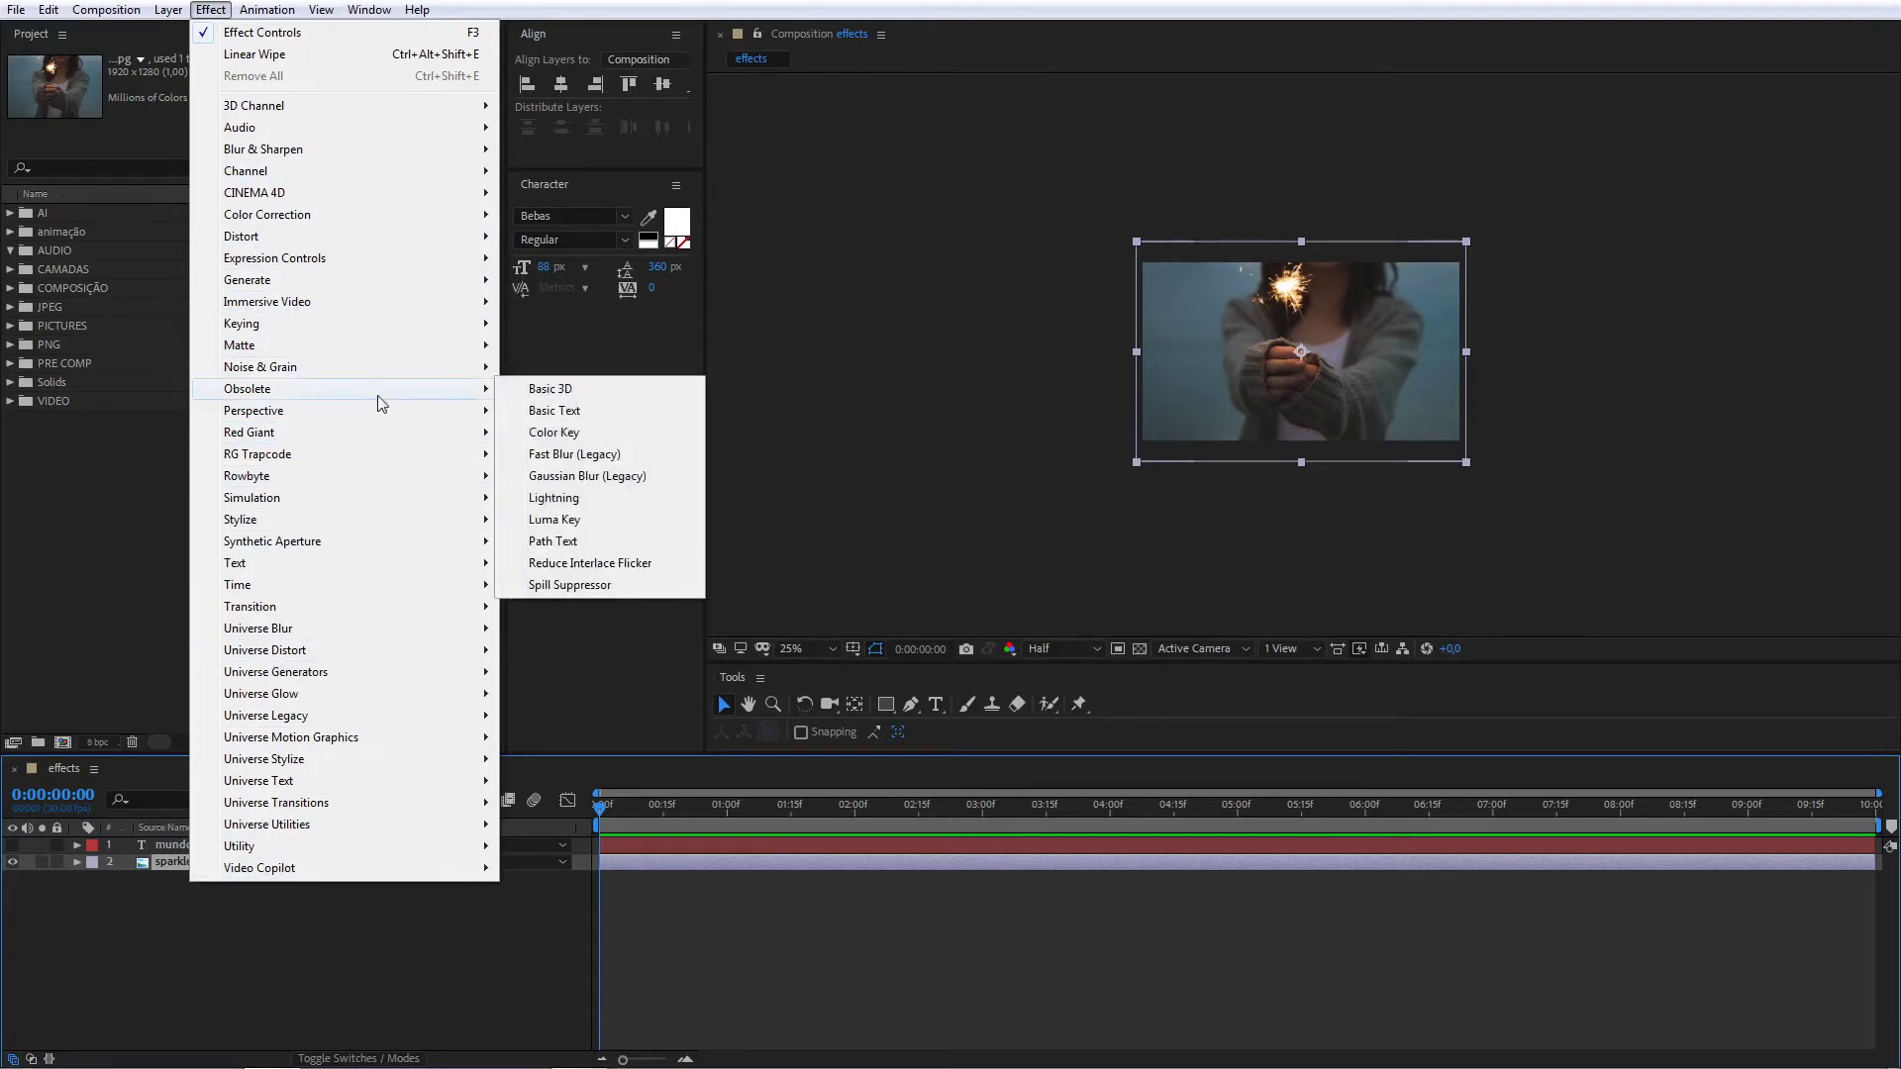
mouse_move(375, 345)
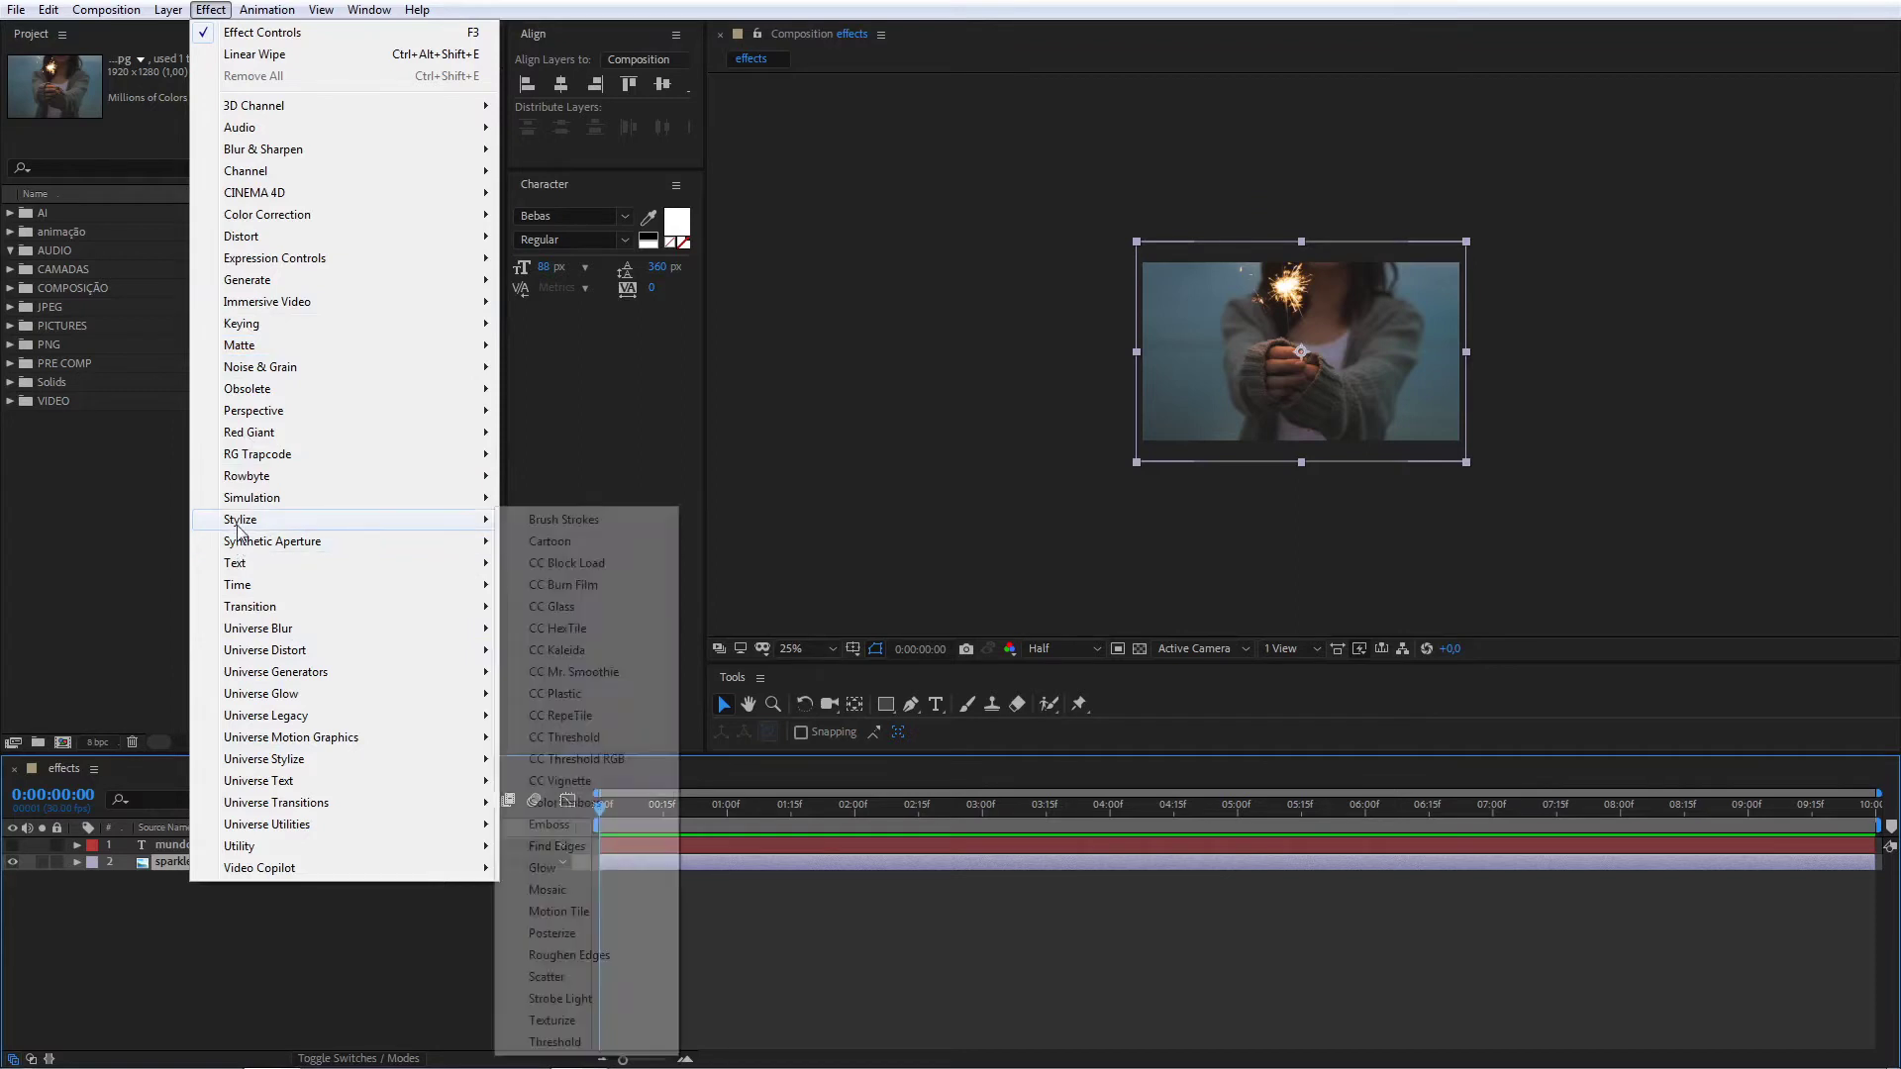
mouse_move(267, 150)
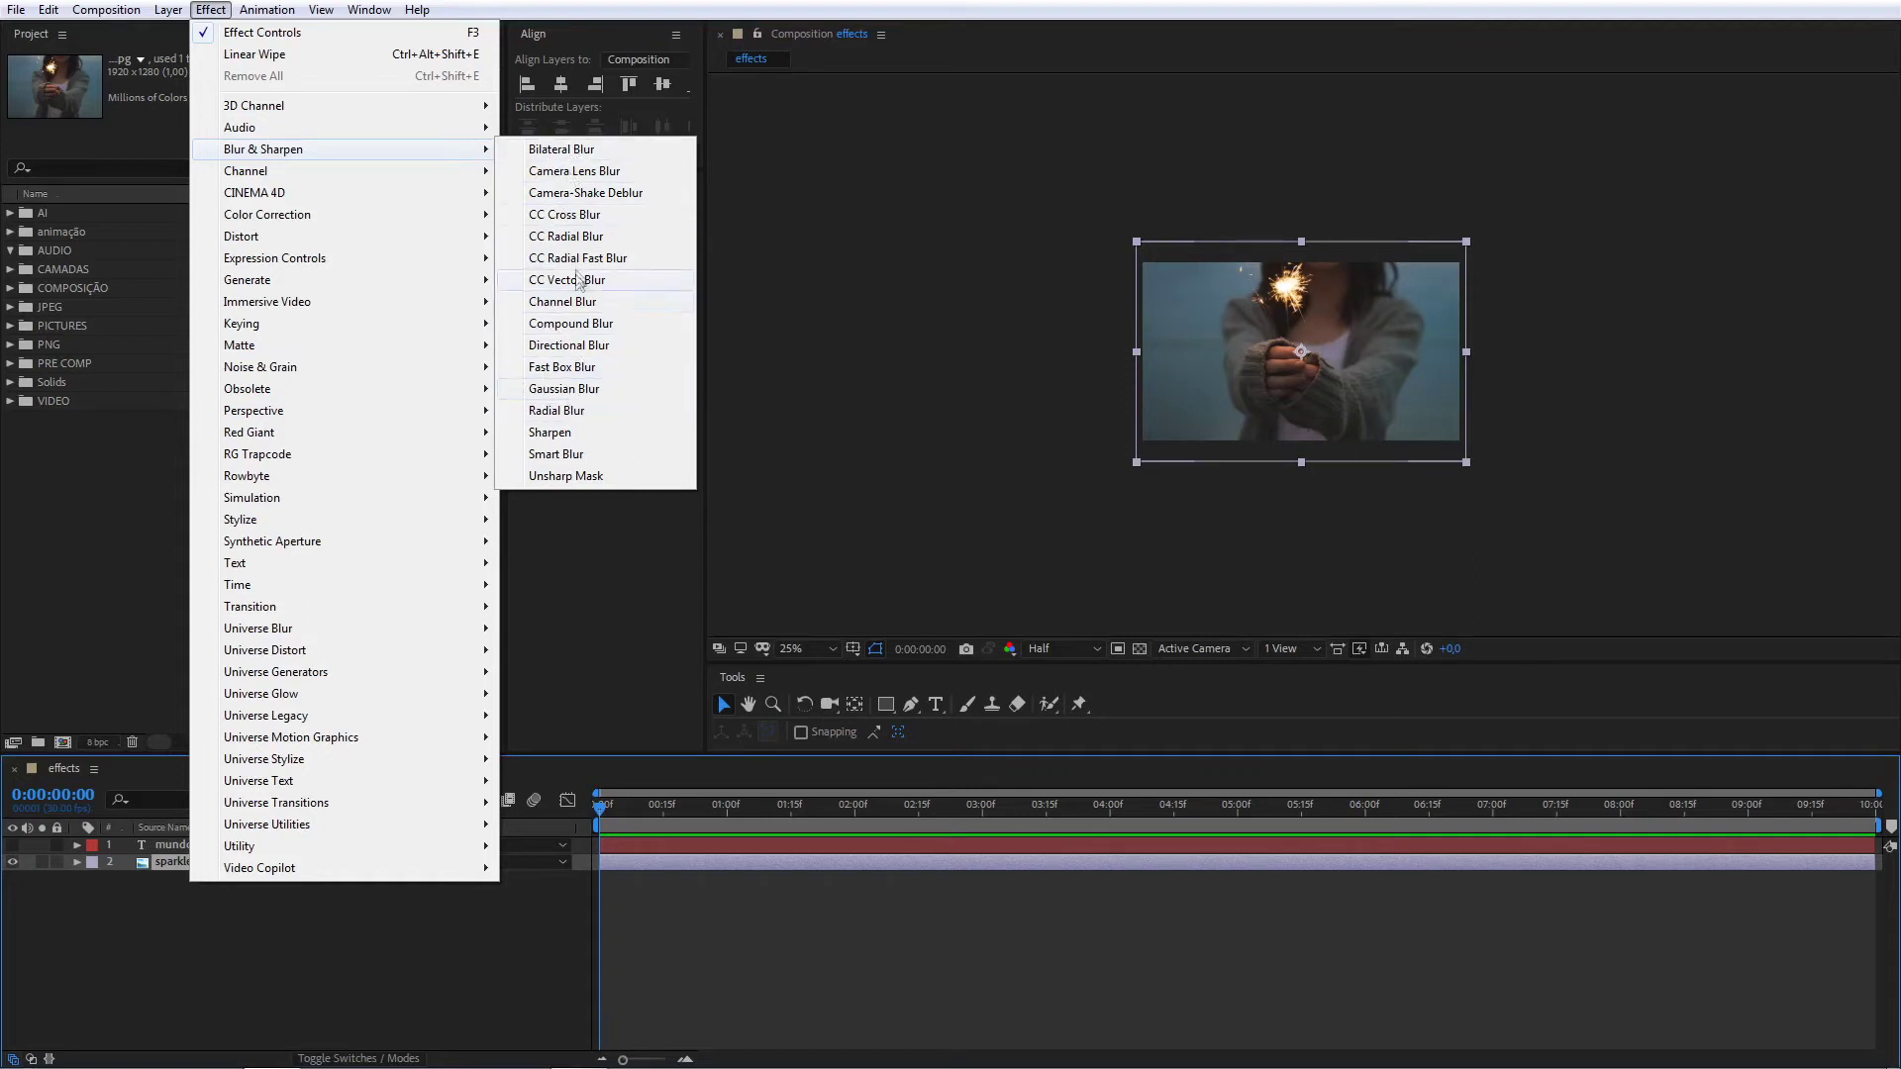
left_click(582, 396)
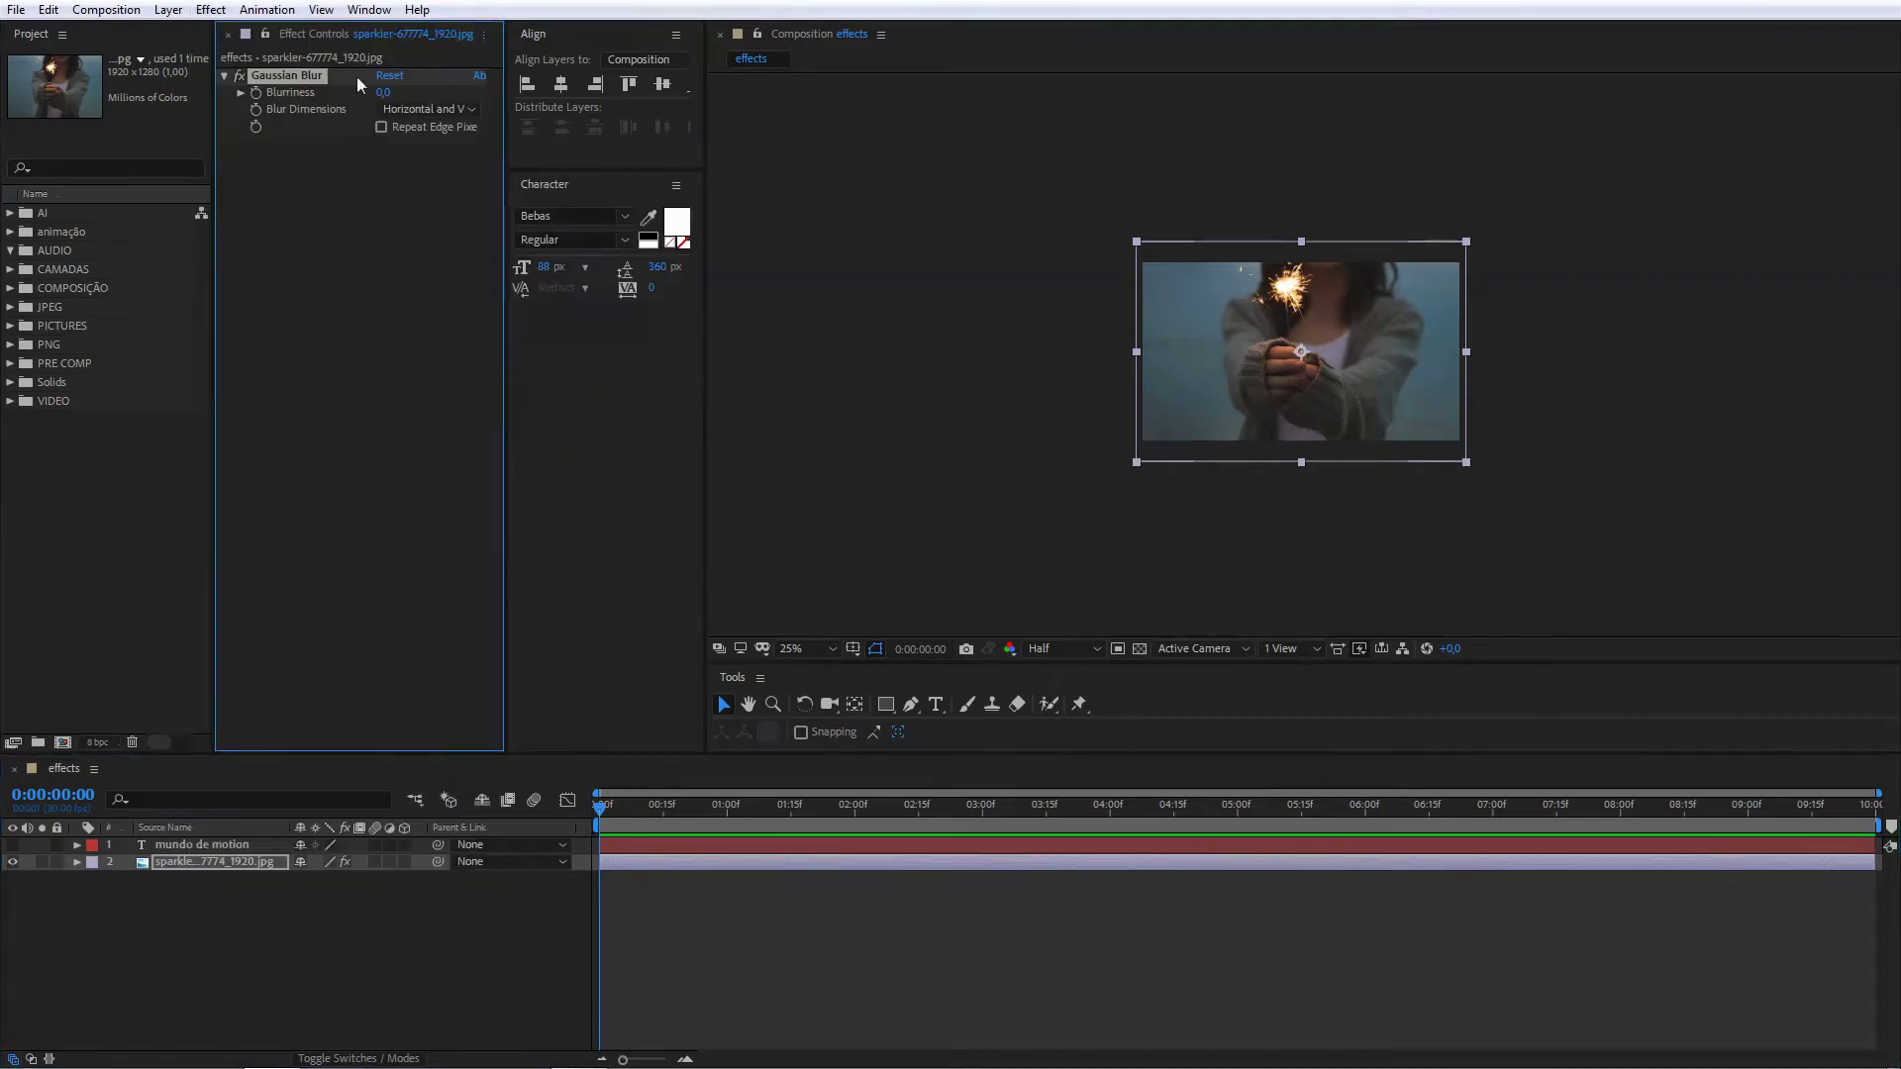
Step: Try raising the blur's Blurriness, bring it back to 0, and delete the Gaussian Blur effect from the sparkler layer
left_click_drag(381, 92, 440, 92)
scroll(1279, 372, "up", 2)
left_click_drag(391, 94, 238, 99)
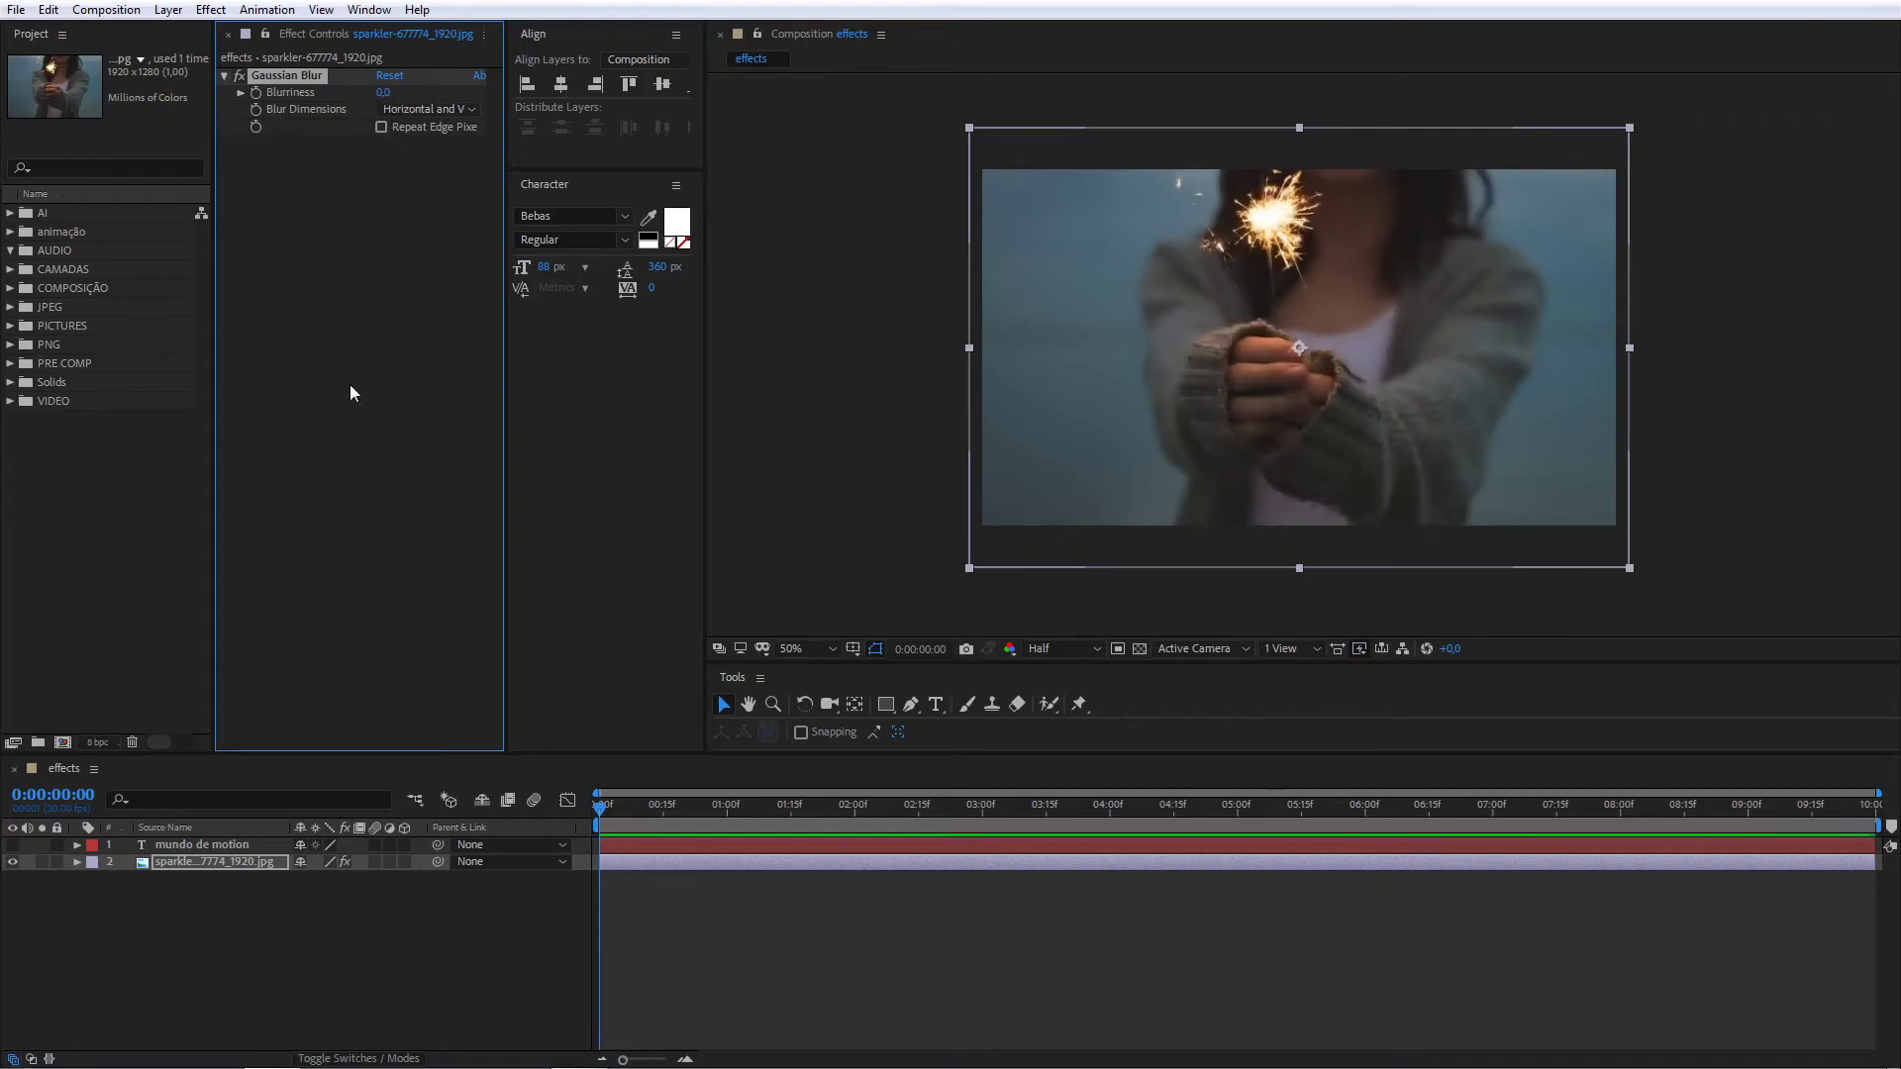
key("Delete")
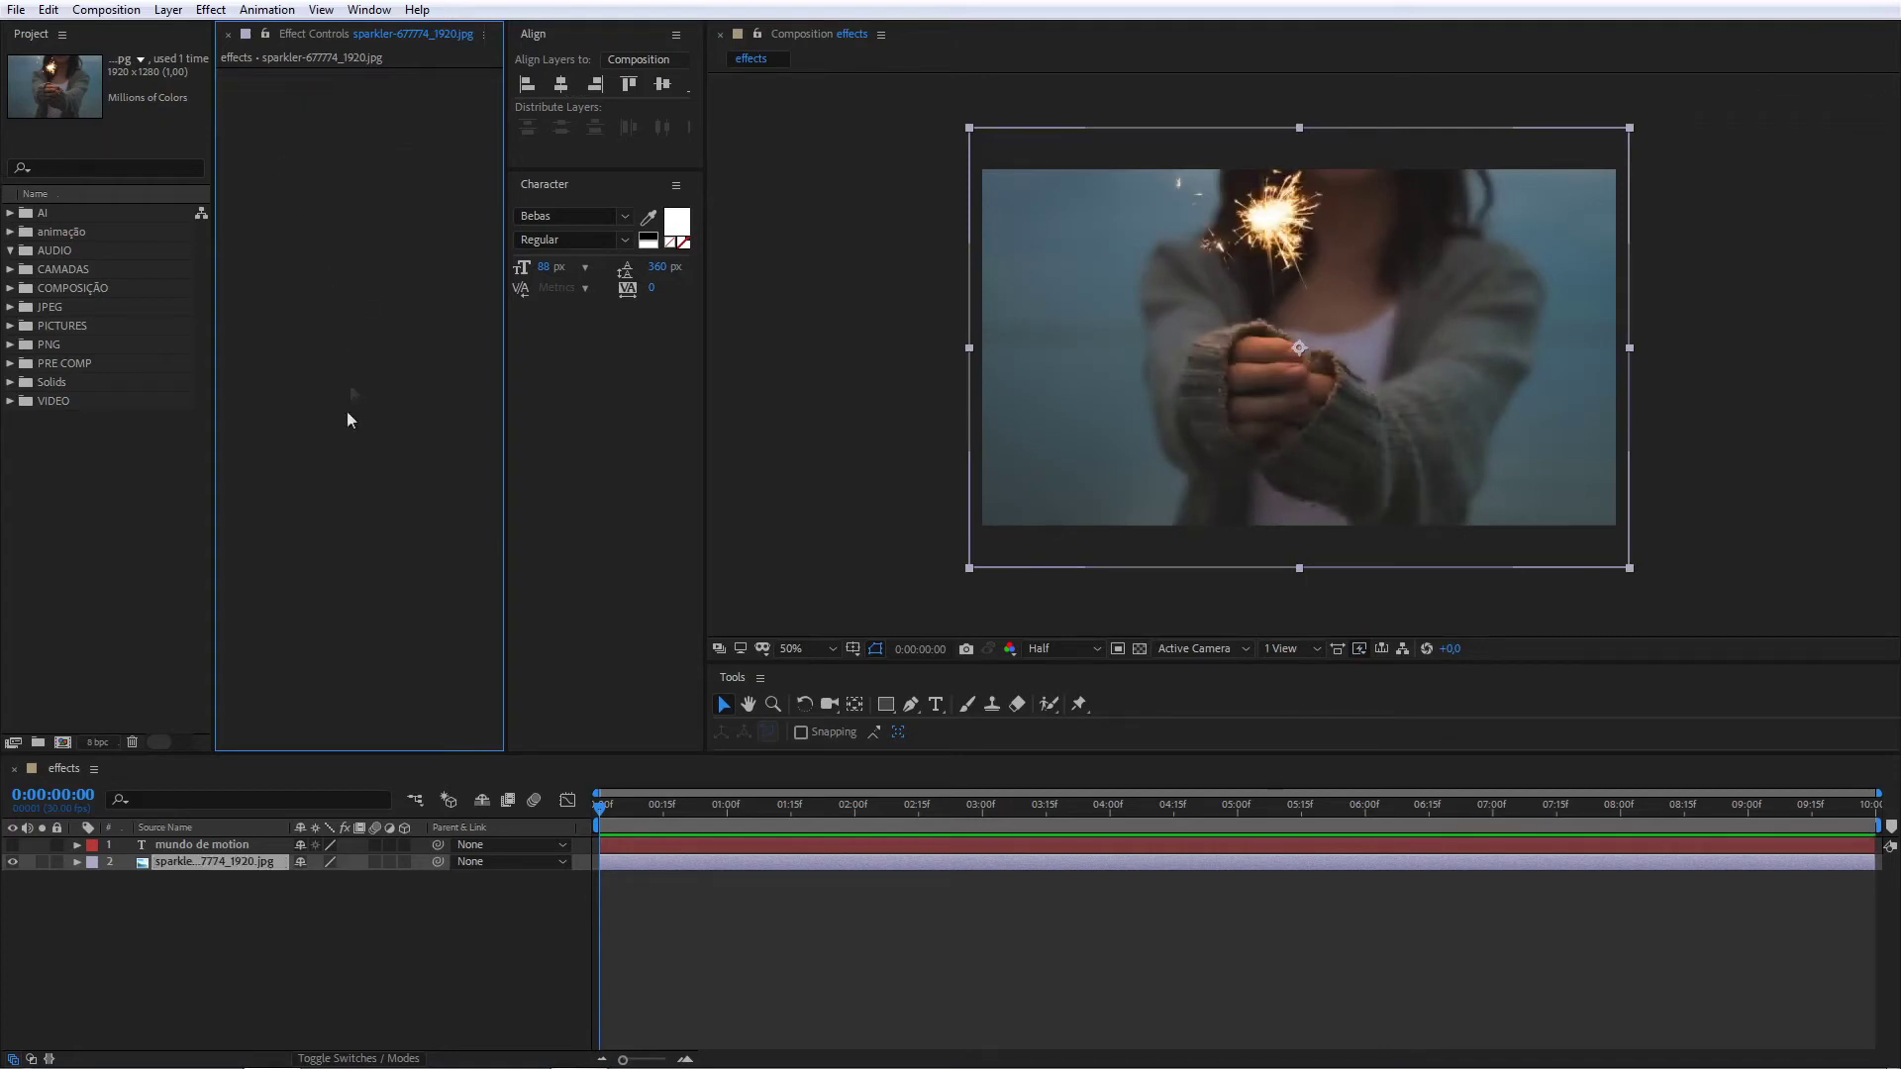
Step: Apply the Curves effect from the Color Correction category to the sparkler image layer
left_click(212, 10)
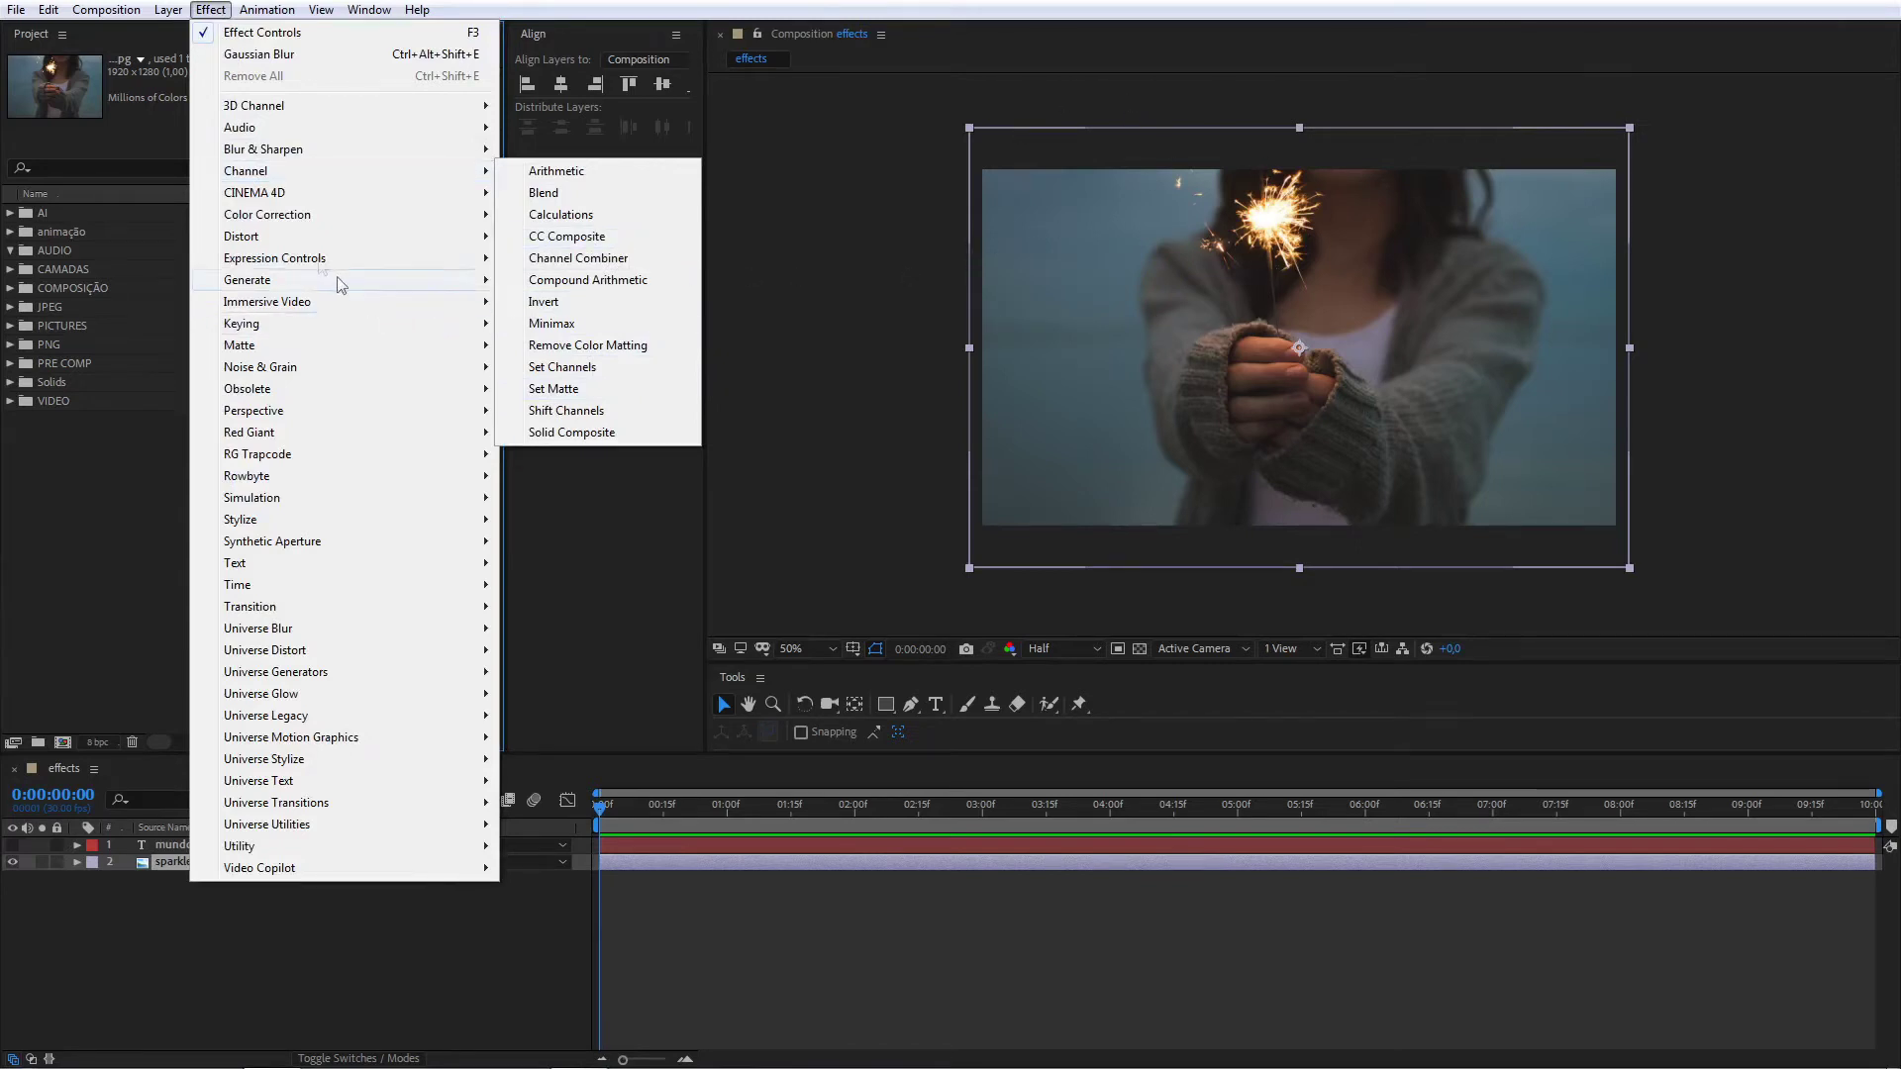
mouse_move(455, 215)
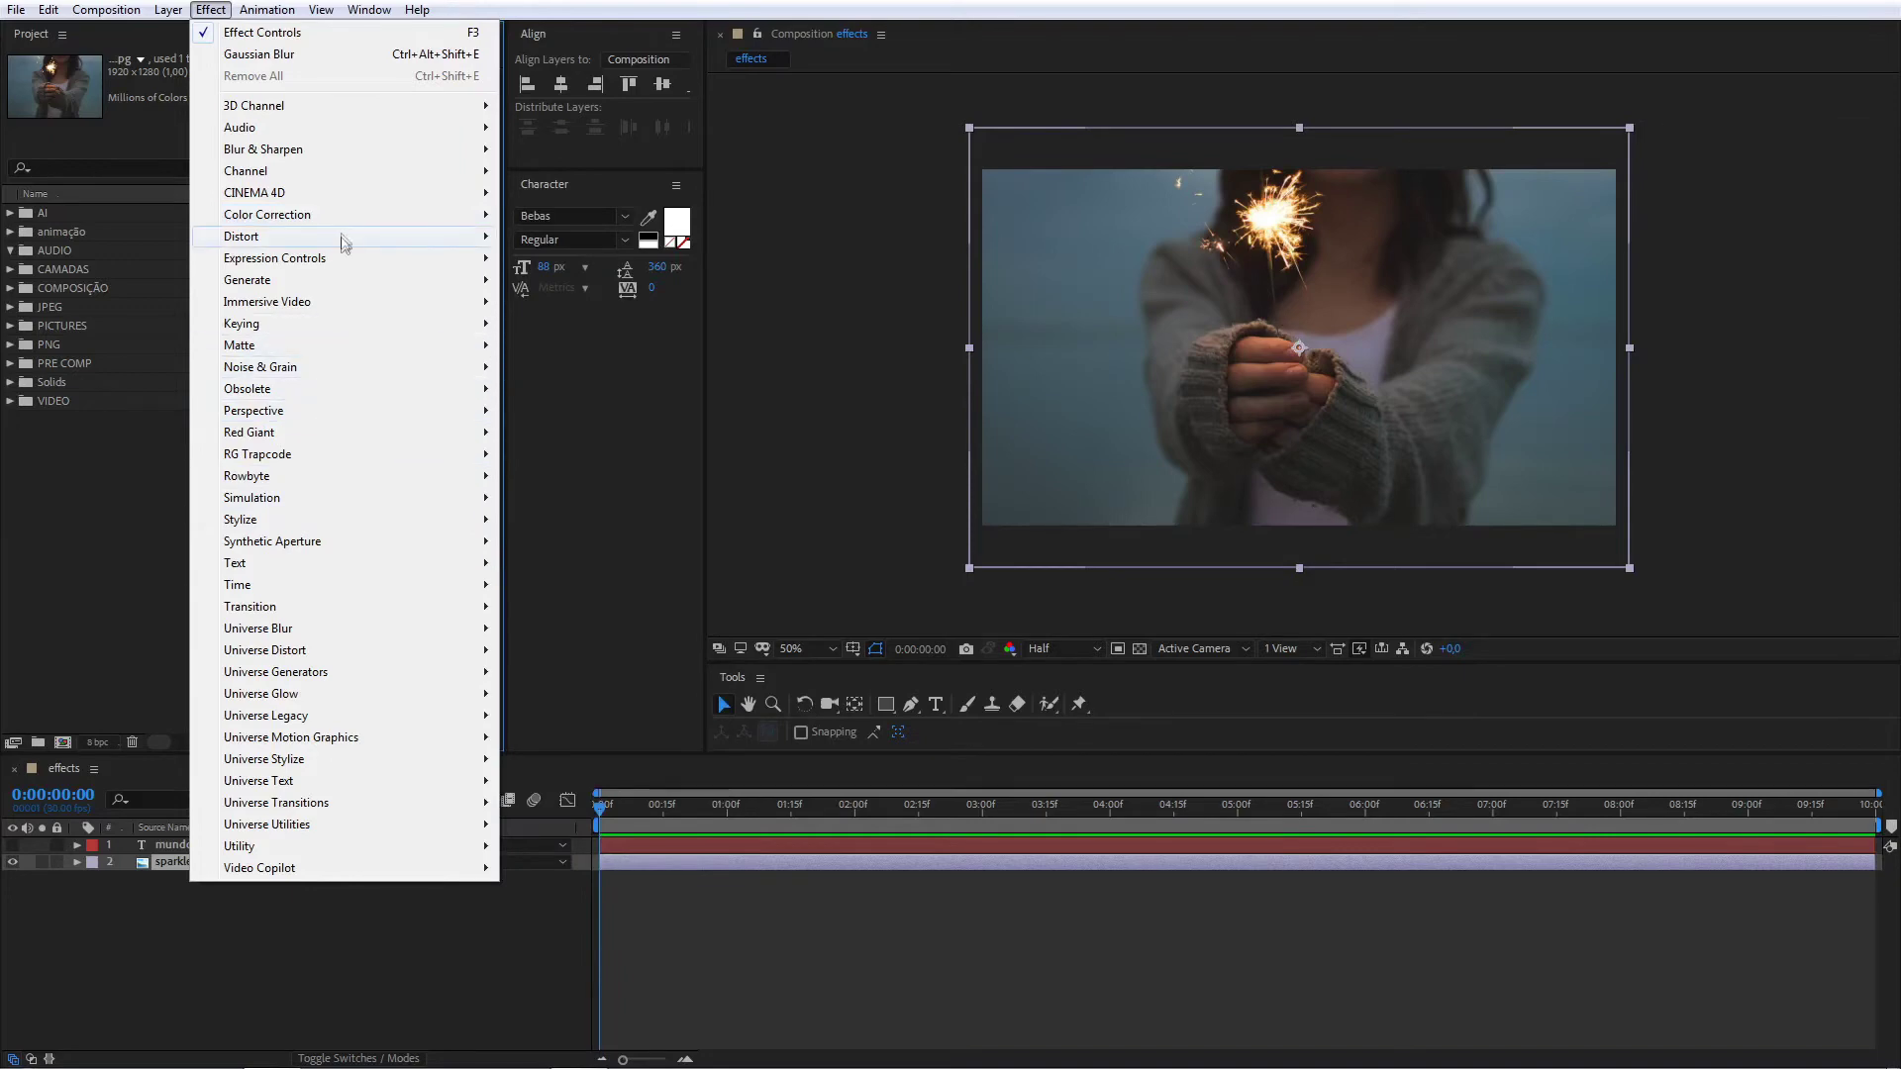
mouse_move(341, 212)
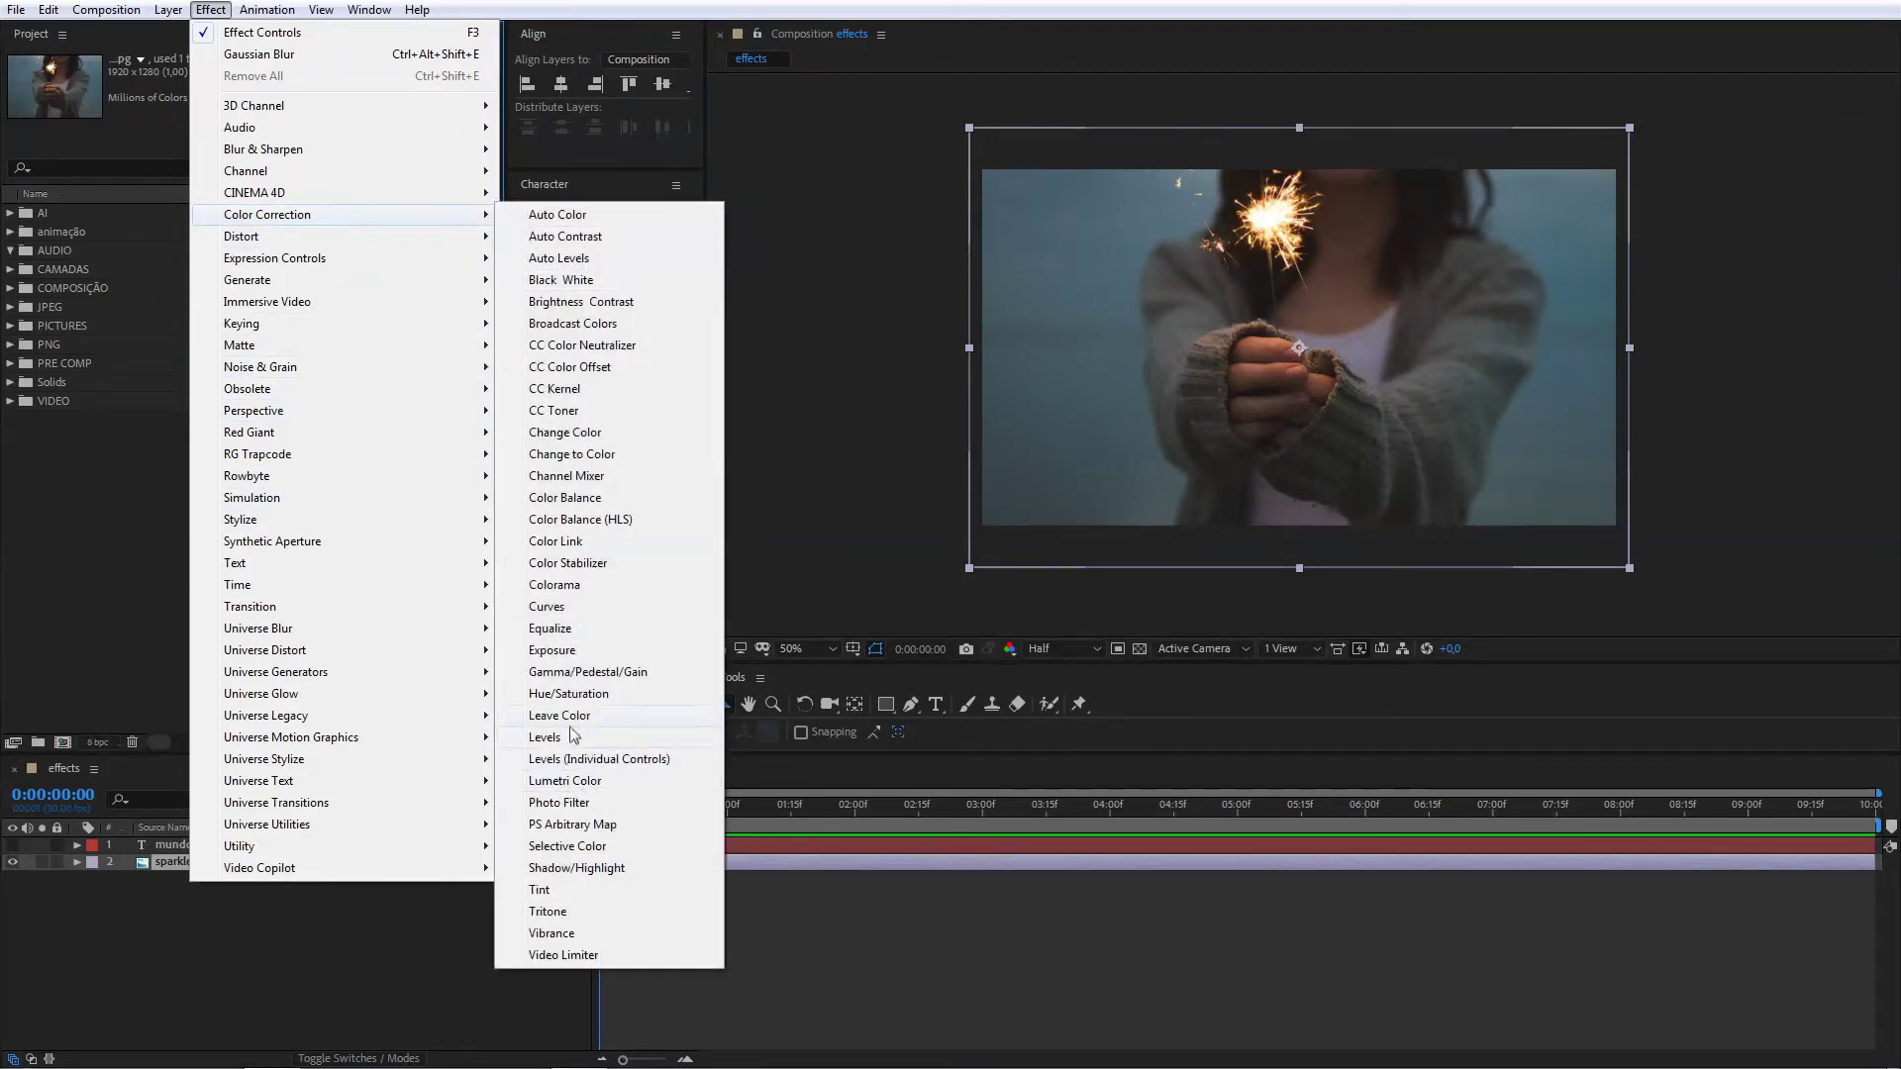
left_click(596, 607)
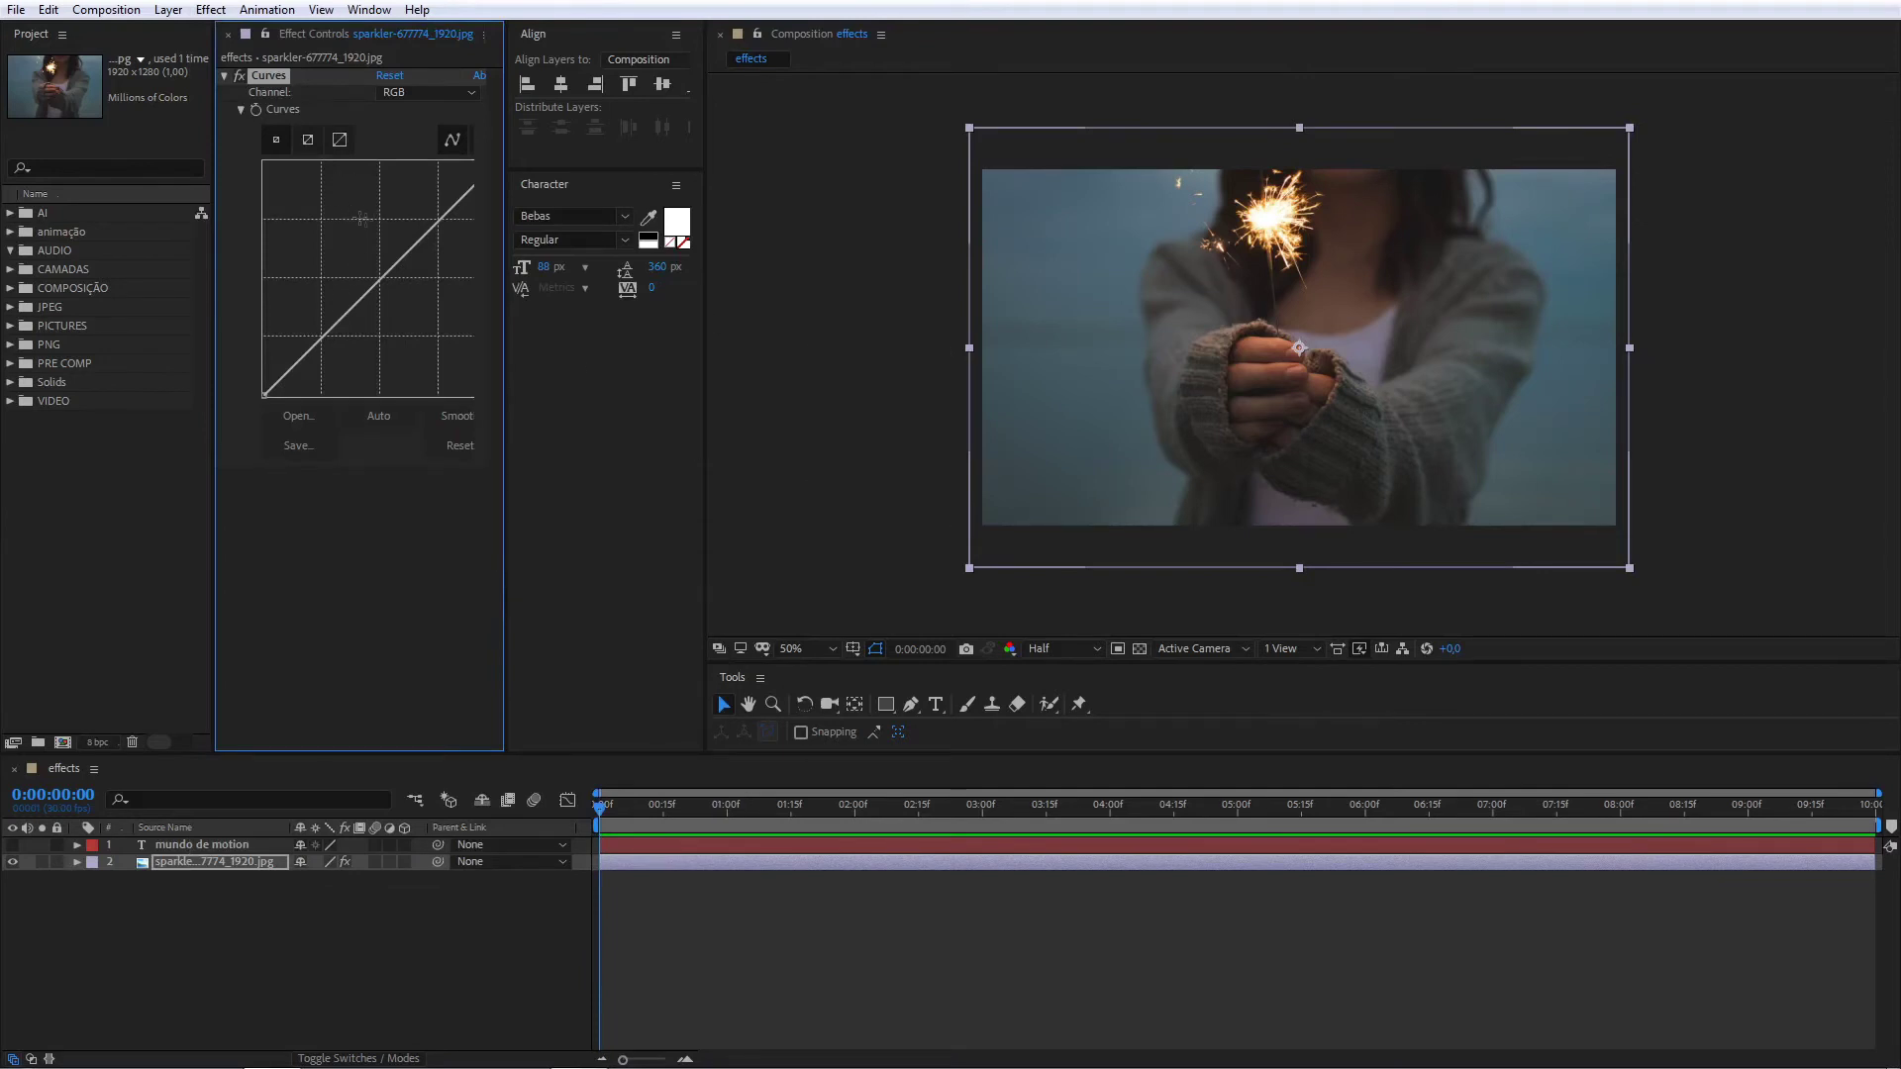
Step: Try brightening the sparkler image with two raised points on the RGB curve, and undo both curve changes
left_click_drag(380, 277, 341, 235)
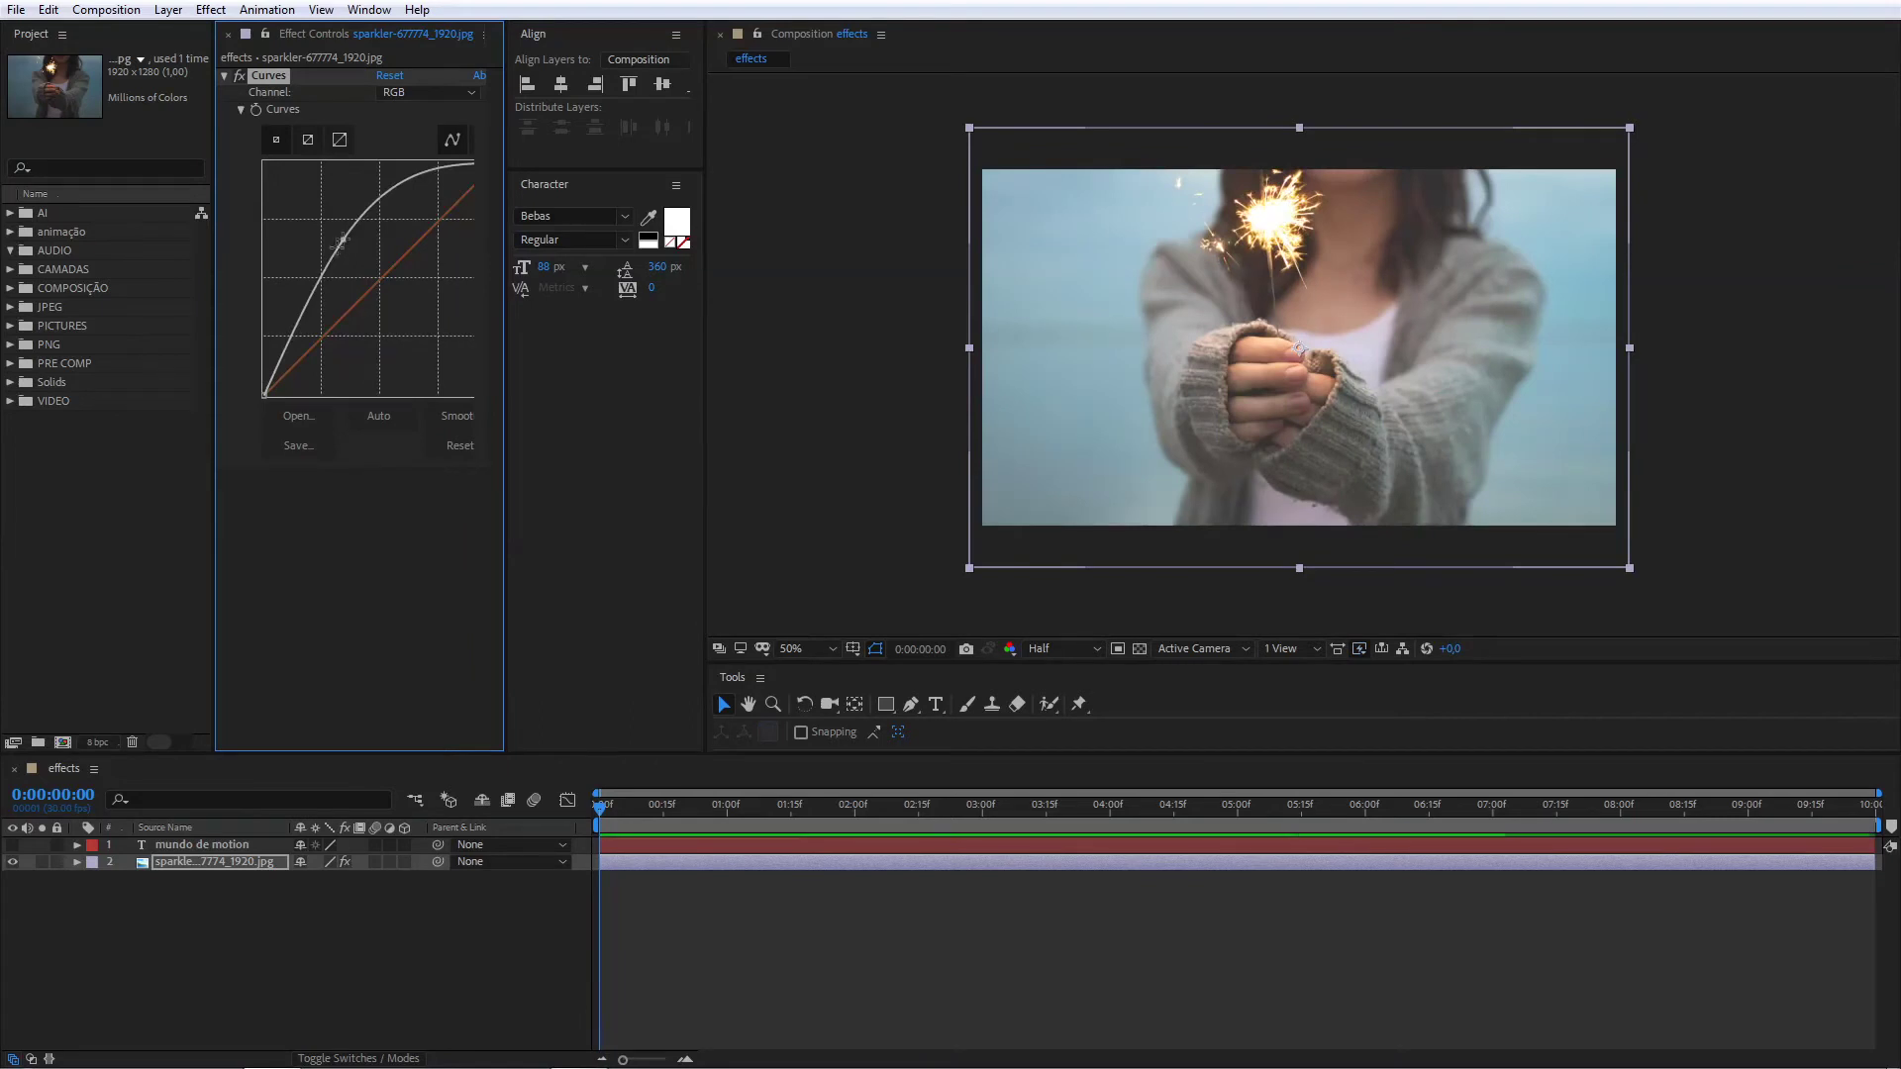
mouse_move(307, 308)
left_mouse_down()
mouse_move(317, 362)
mouse_move(310, 307)
left_mouse_up()
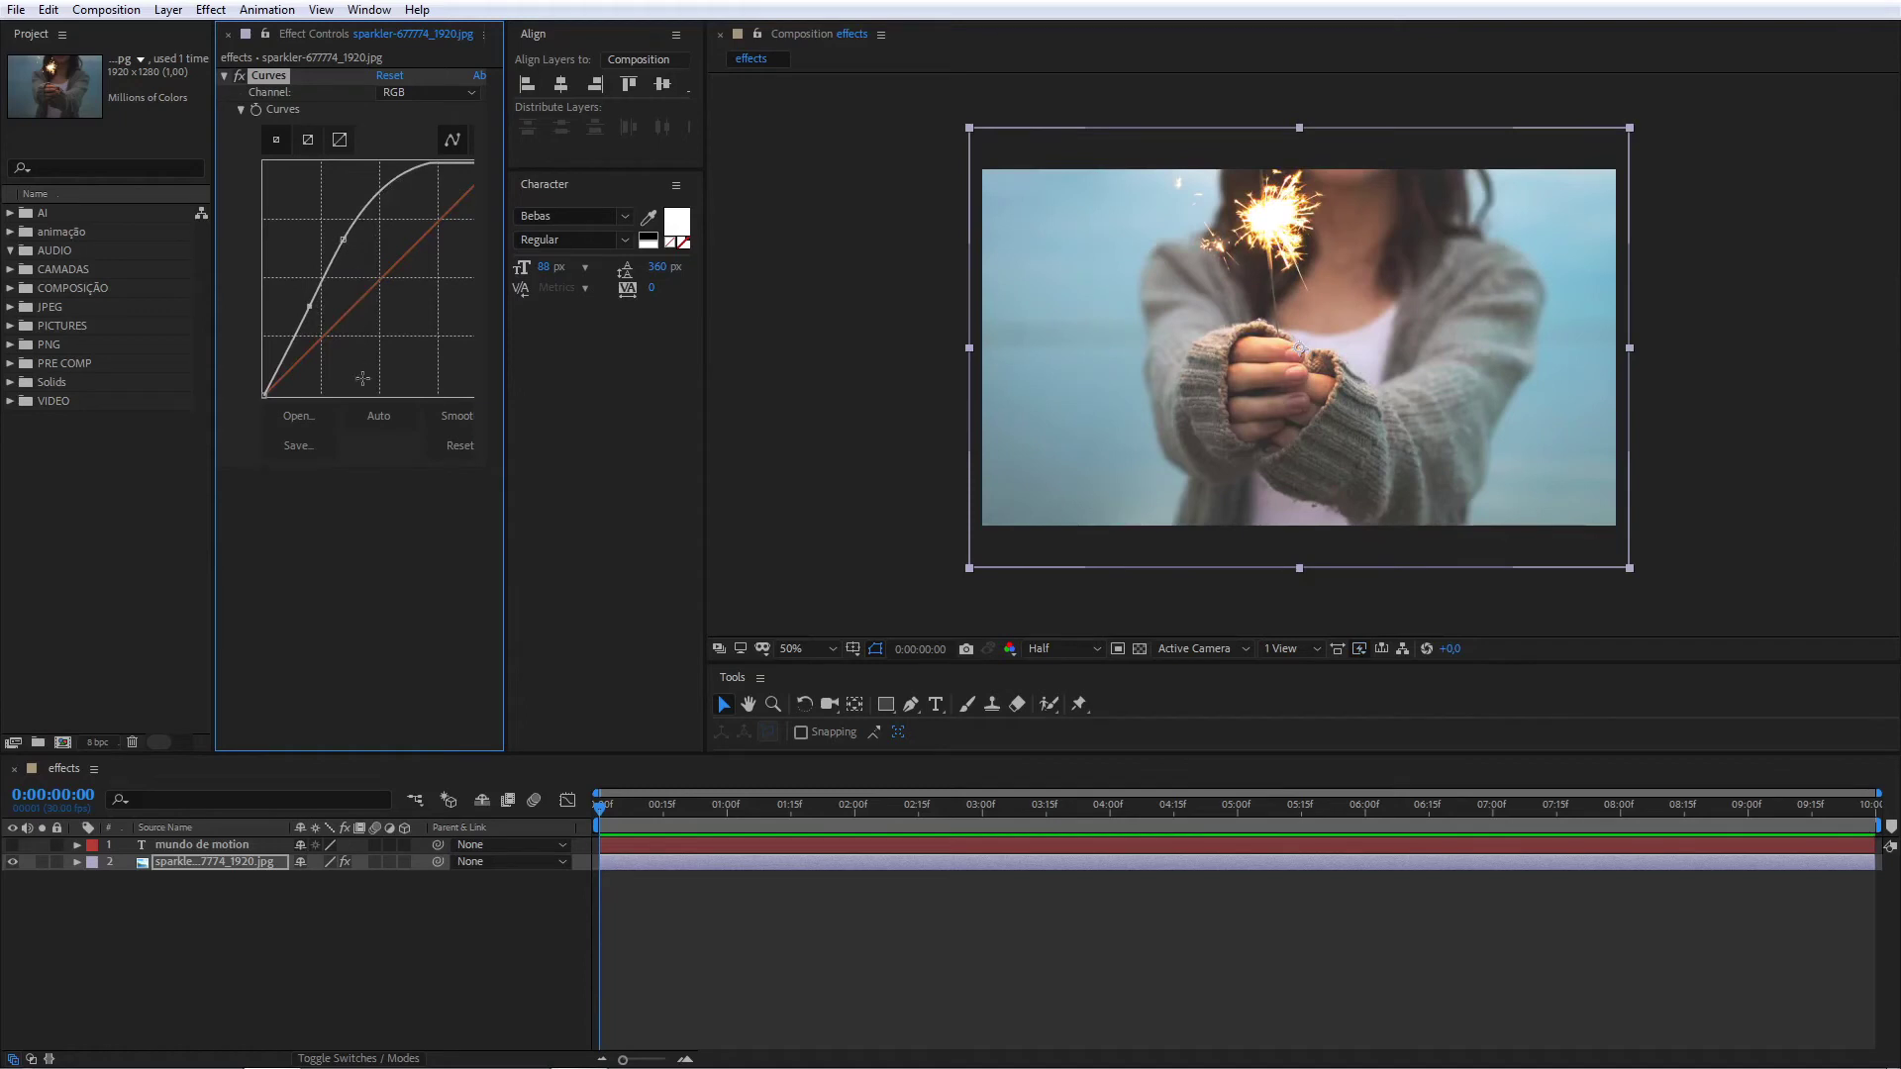
key("ctrl+z")
key("ctrl+z")
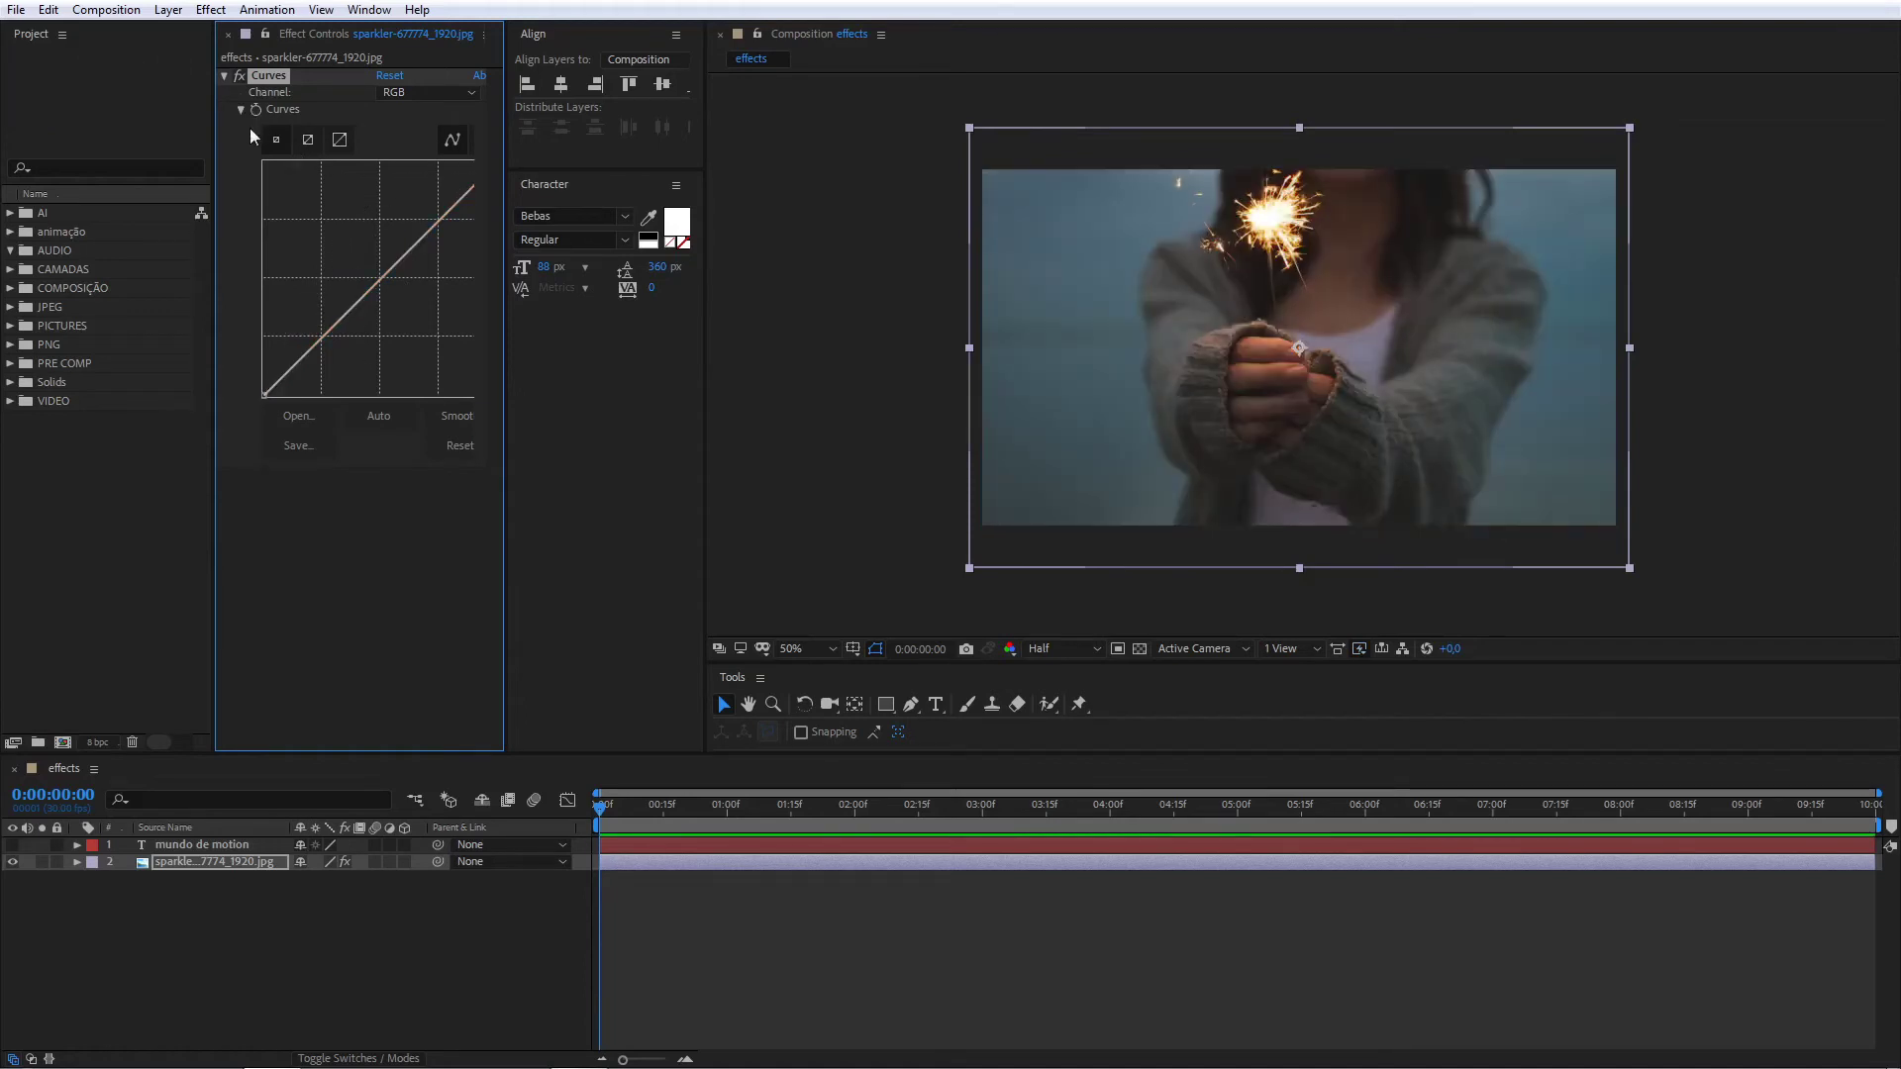
key("ctrl+2")
Step: Animate Curves from a keyframe at the start, raising the curve's lower part at 0:00:01:00 and reshaping its upper part at about 2 seconds
left_click(256, 109)
left_click_drag(604, 805, 727, 807)
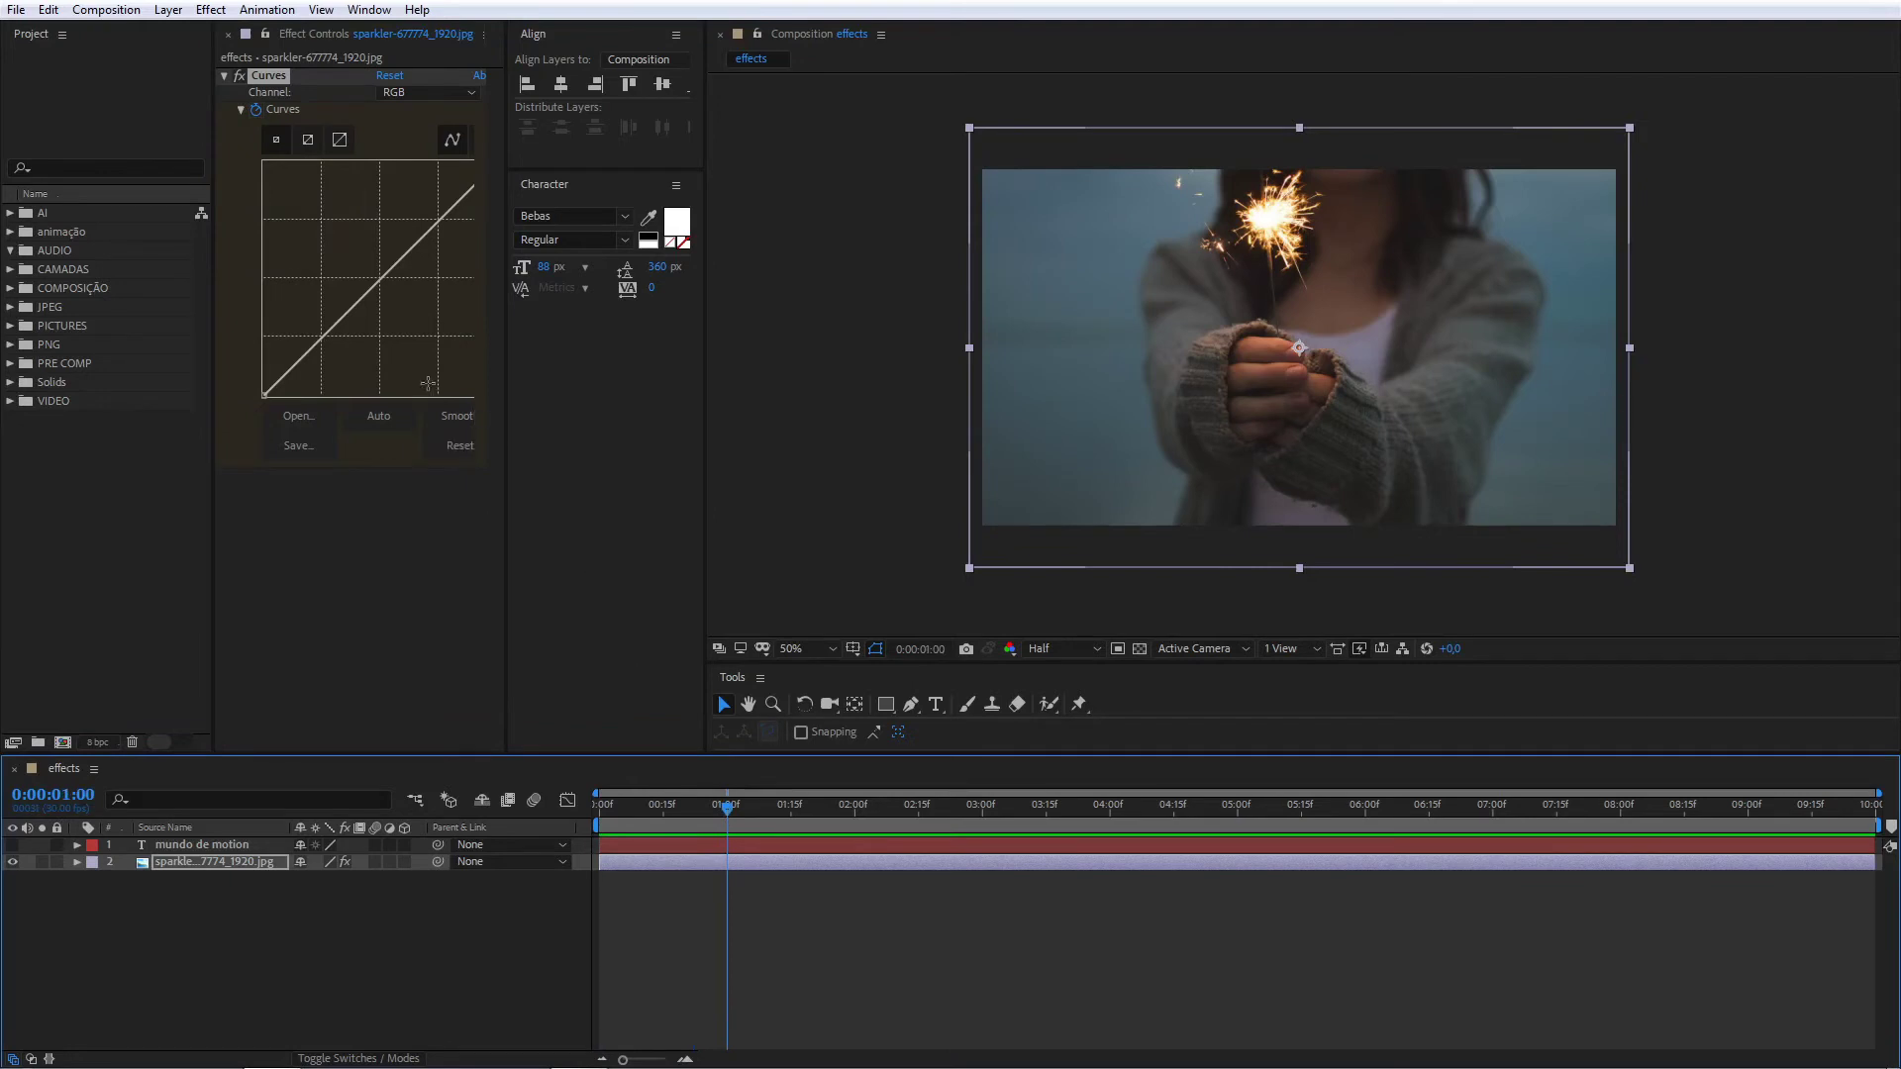
left_click_drag(347, 319, 309, 292)
left_click_drag(716, 816, 859, 826)
left_click_drag(375, 197, 421, 226)
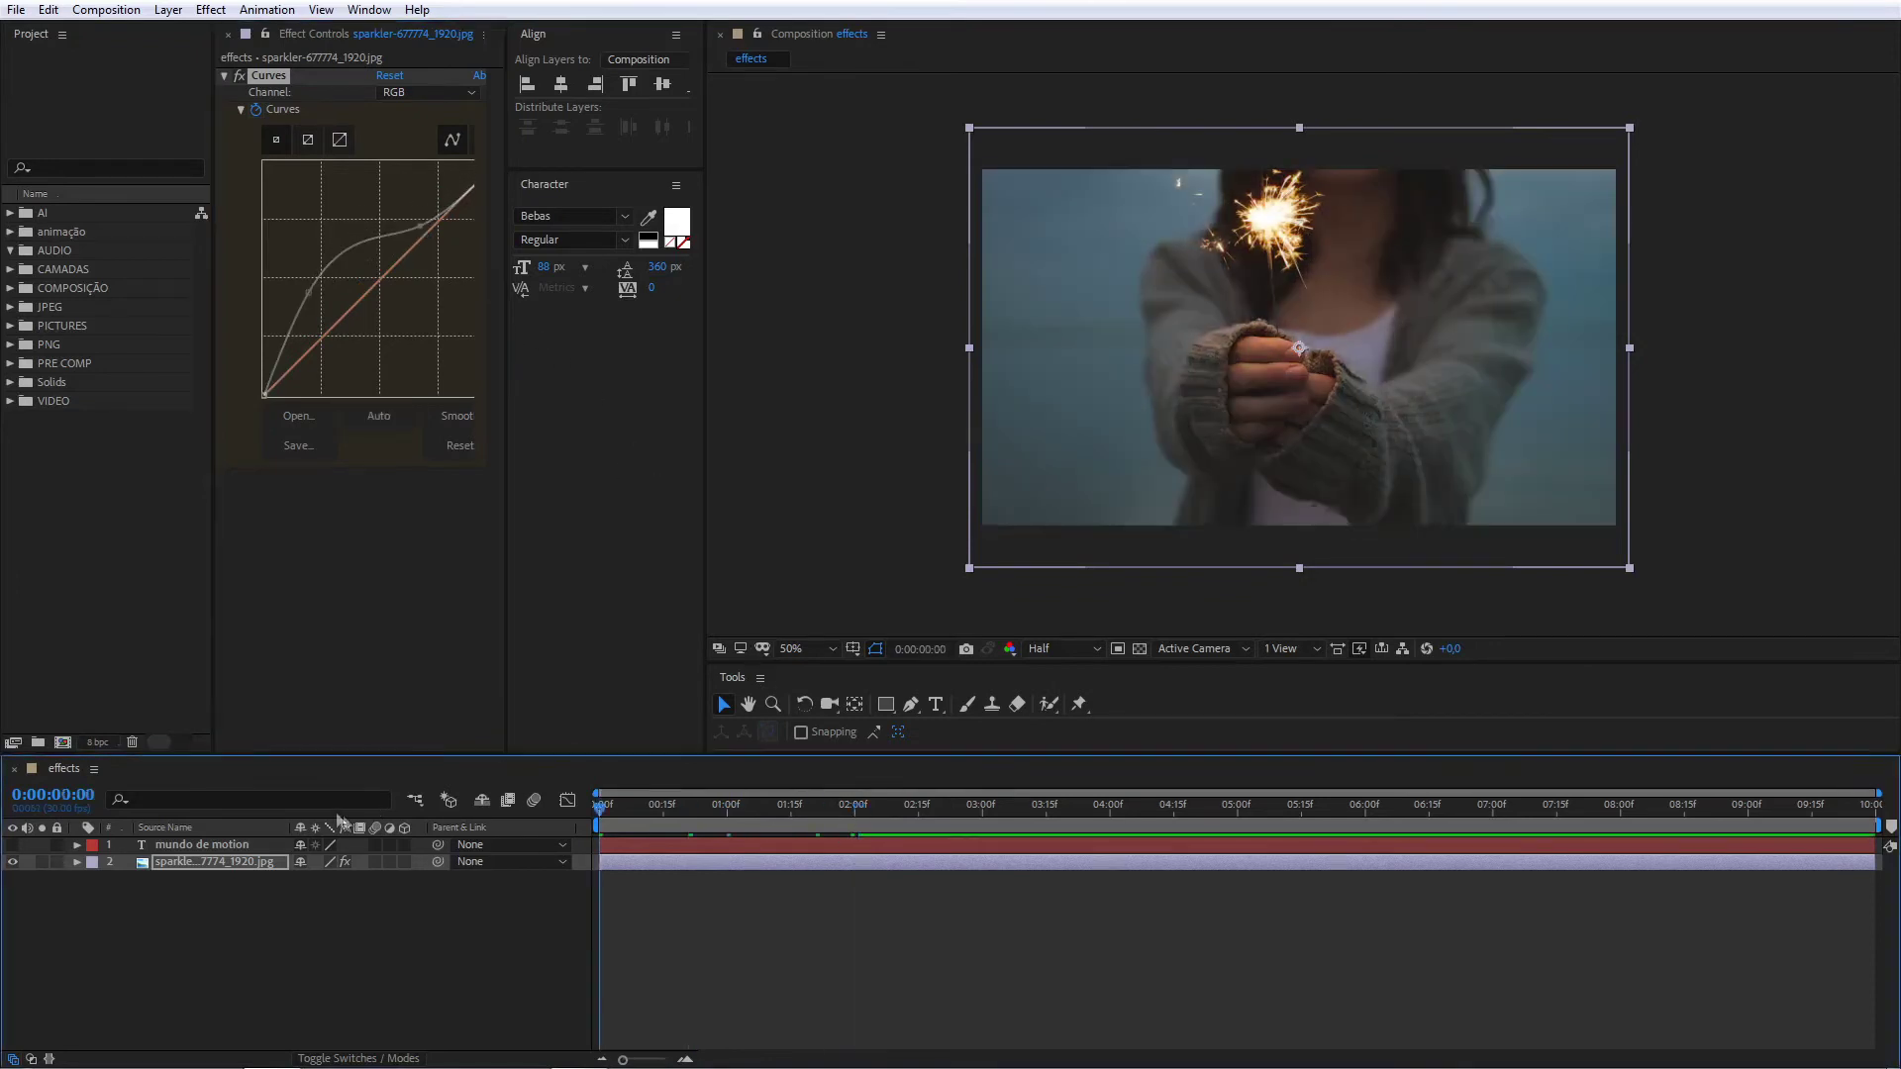
Step: Play the composition to preview the animated Curves adjustment, and return to the start of the timeline
key("space")
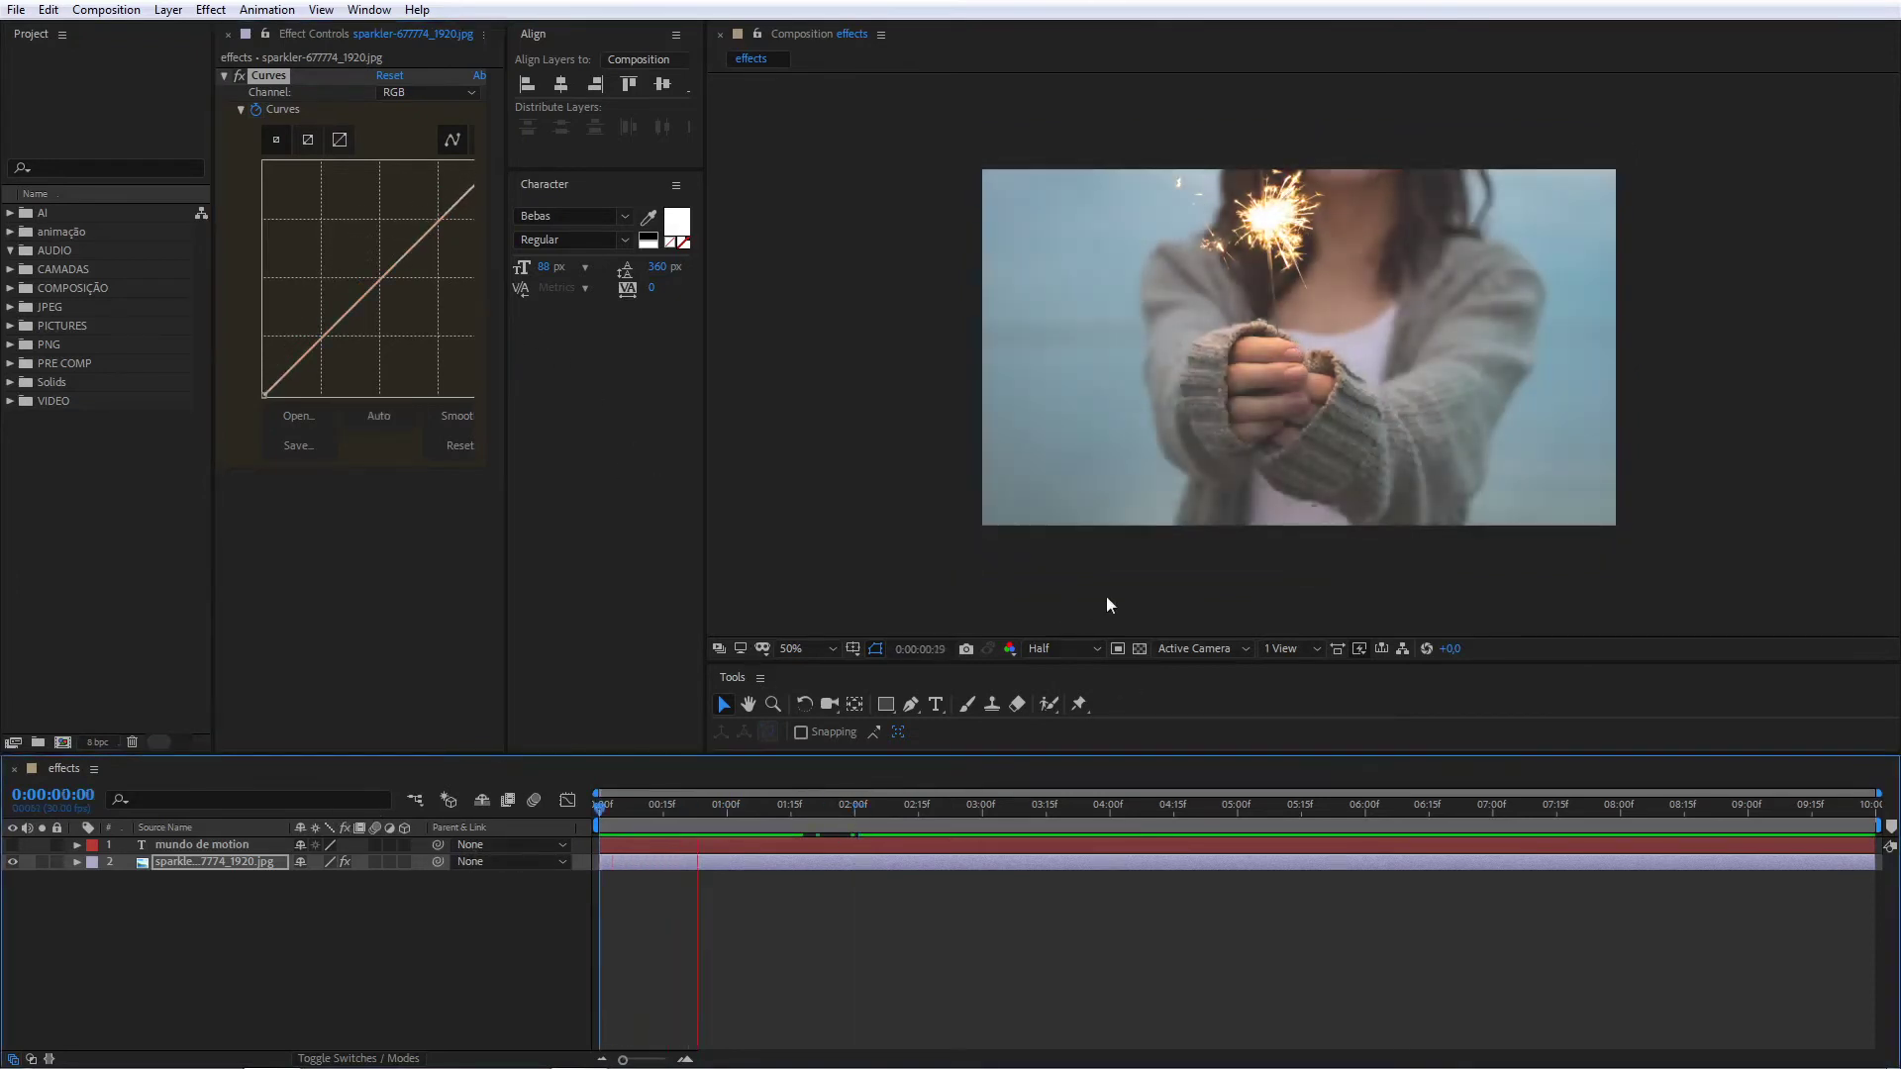
key("space")
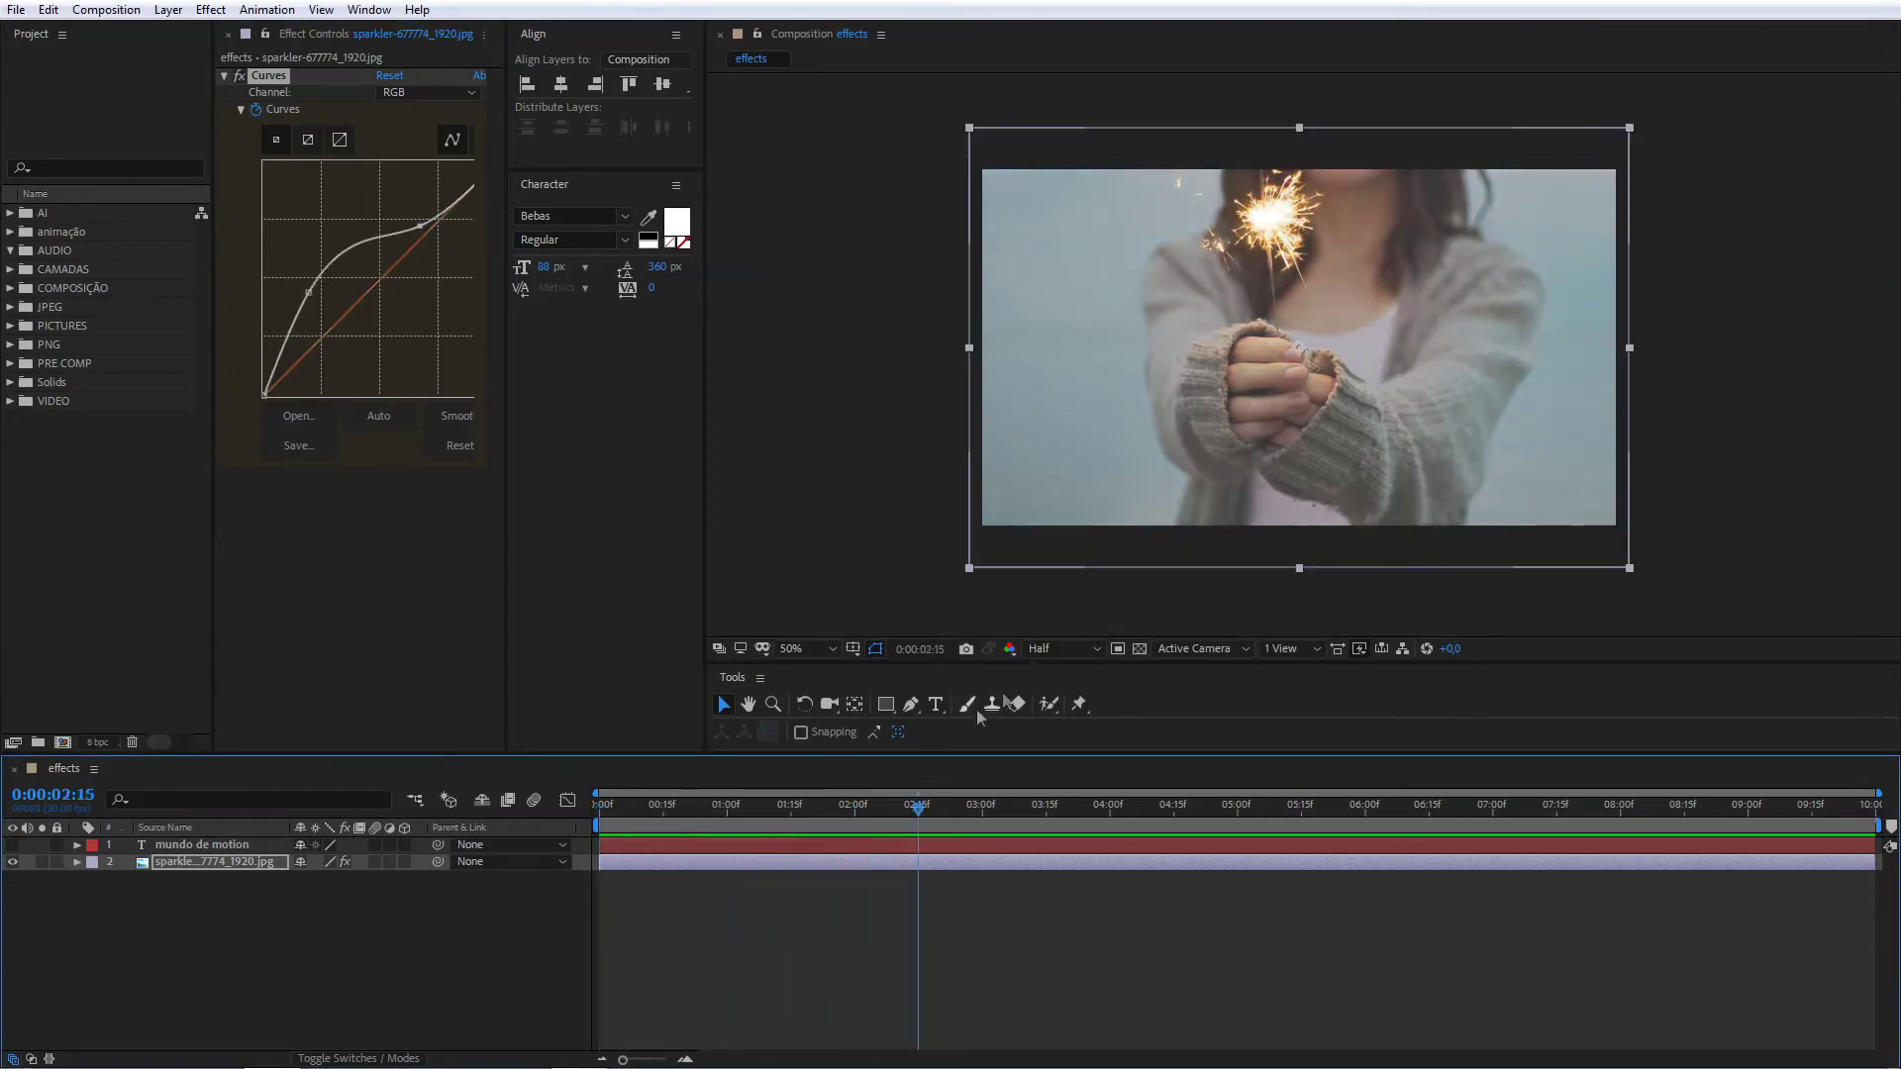
key("Home")
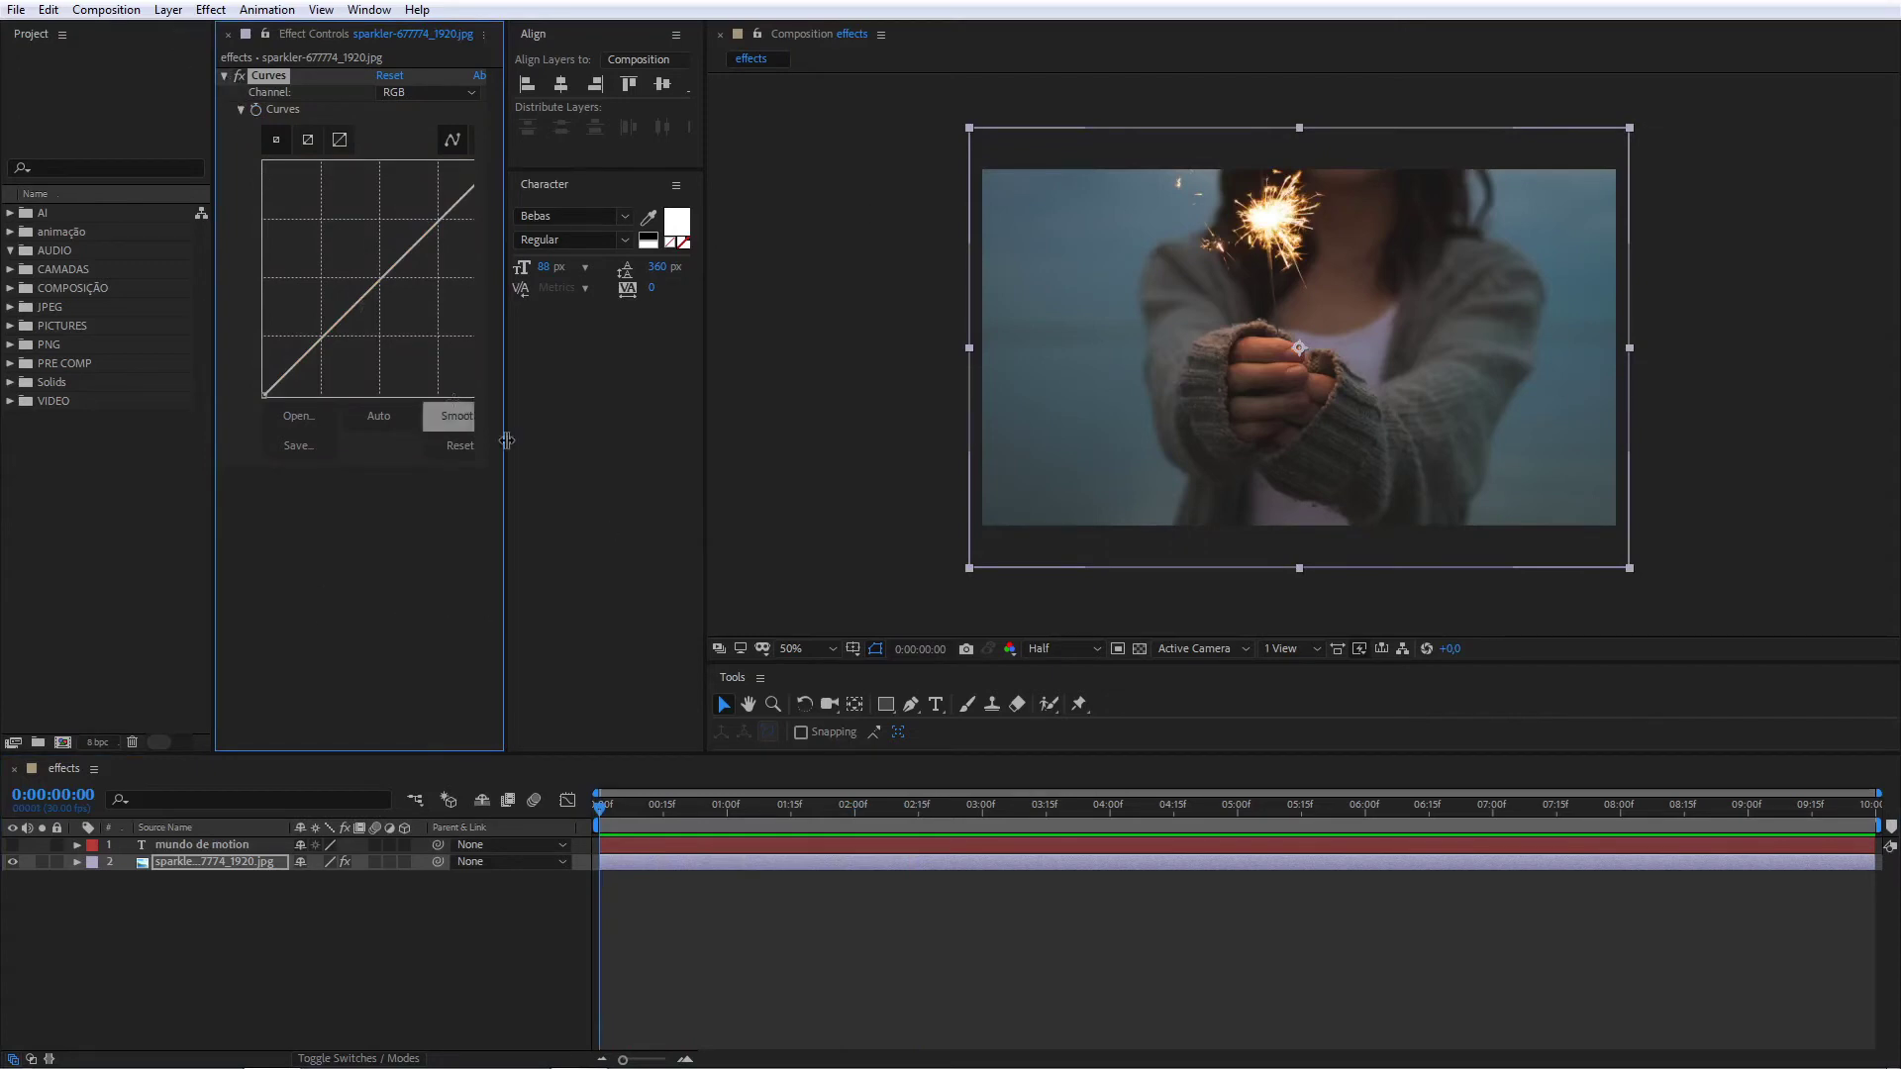
Step: Examine the effects offered in categories such as Distort, Generate, Immersive Video, Matte, Noise & Grain and Perspective
left_click(211, 10)
mouse_move(348, 435)
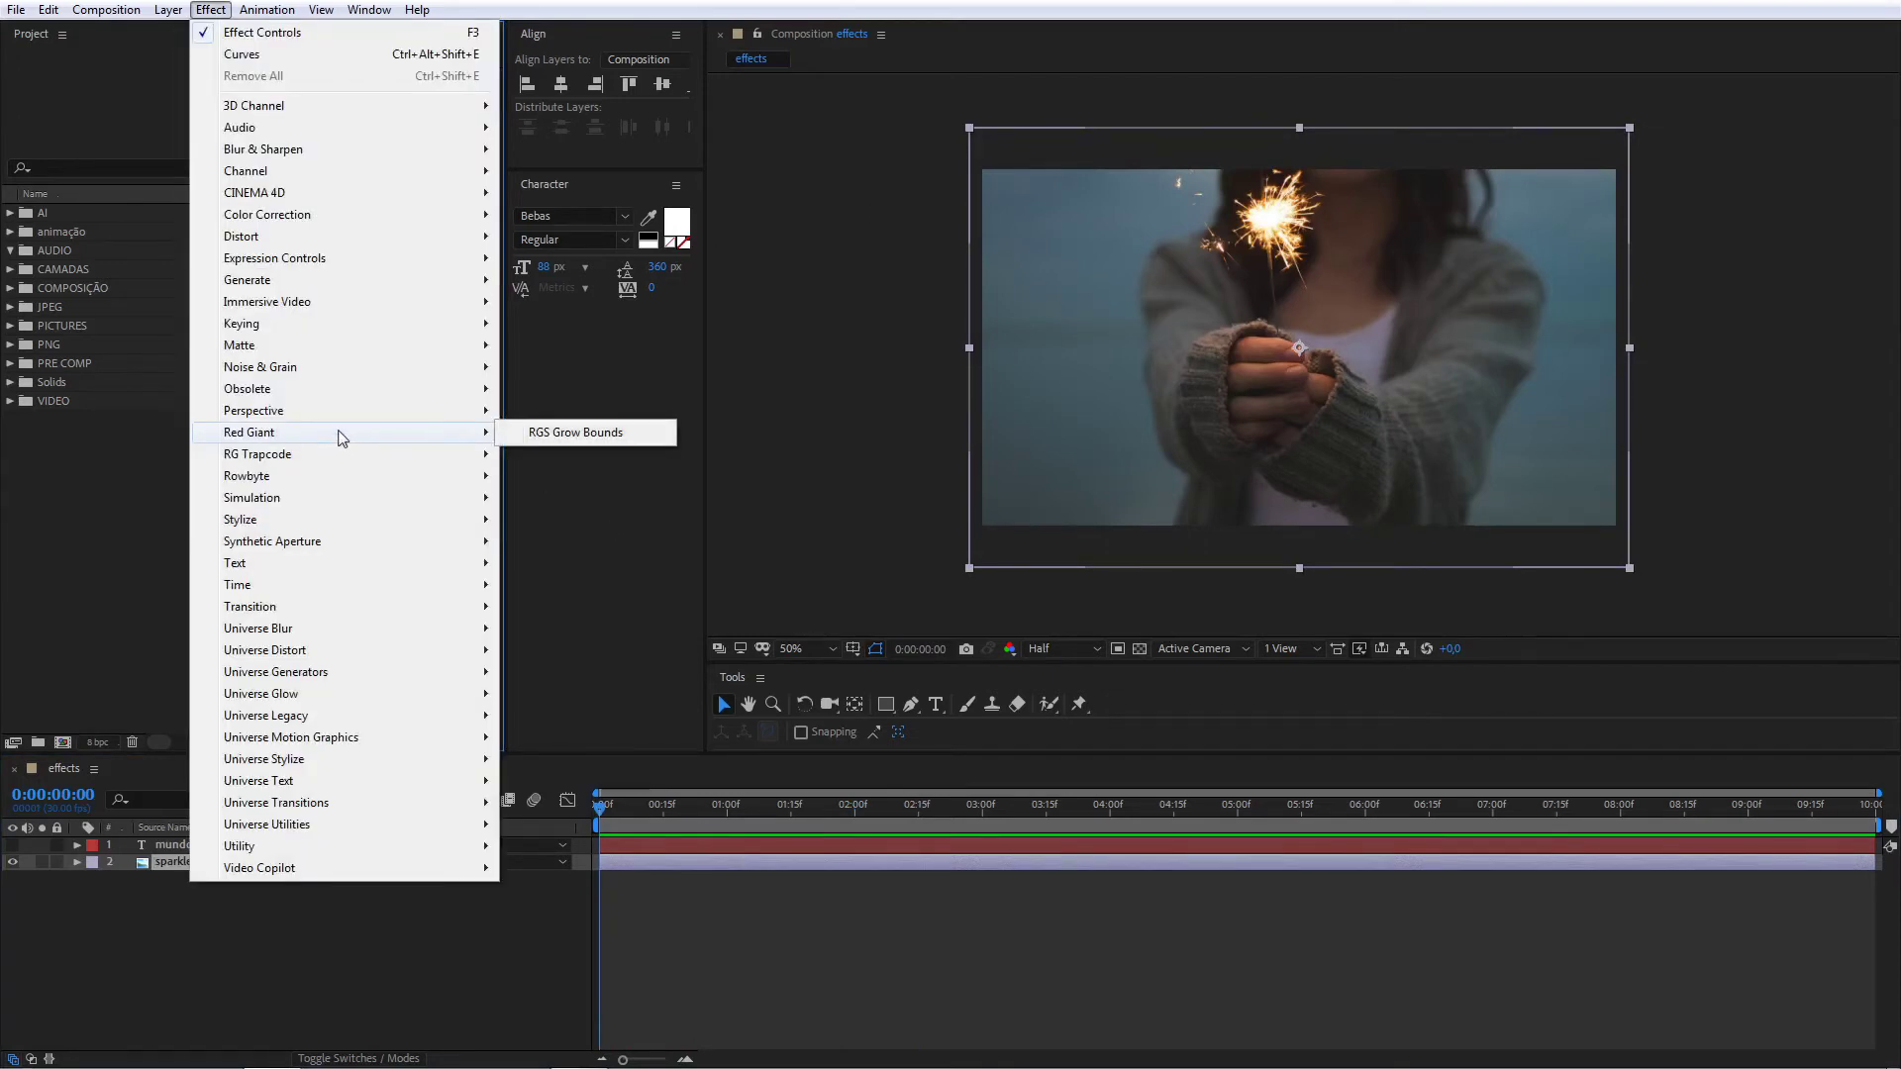
mouse_move(391, 248)
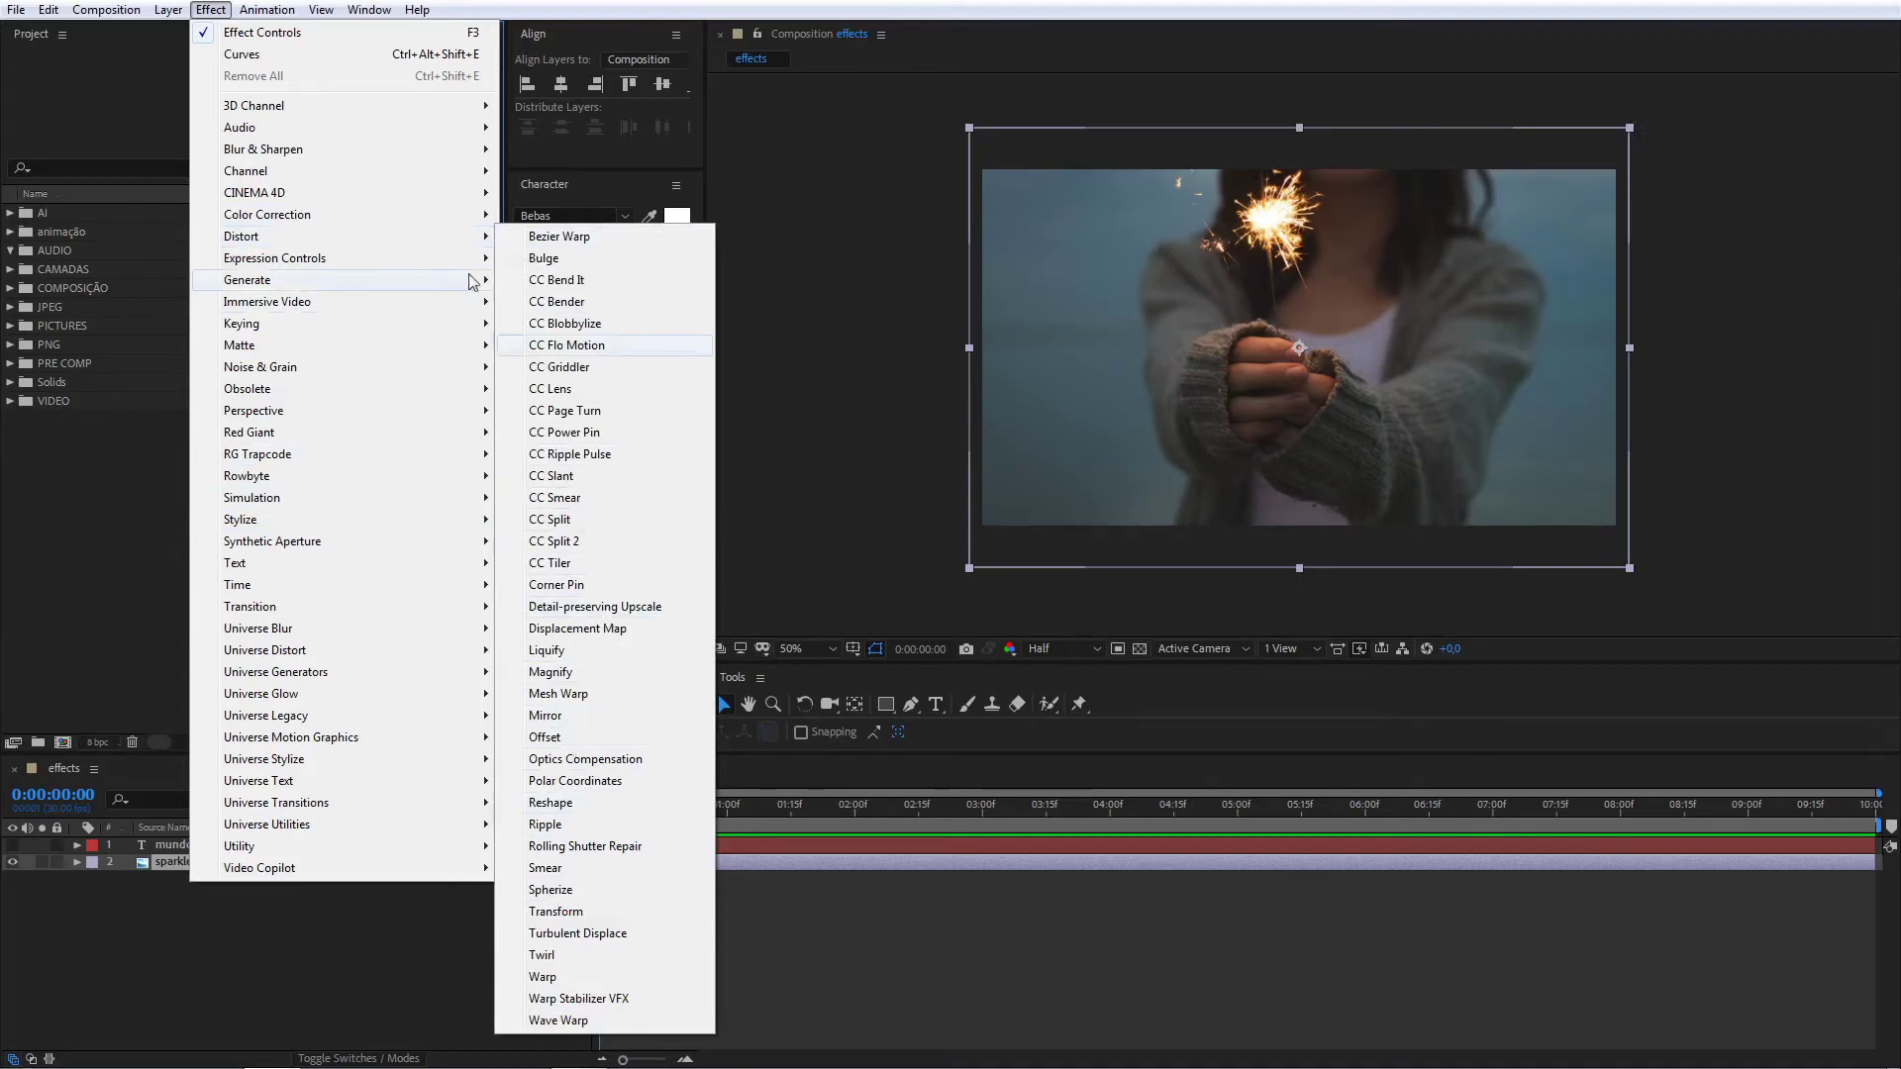
mouse_move(262, 281)
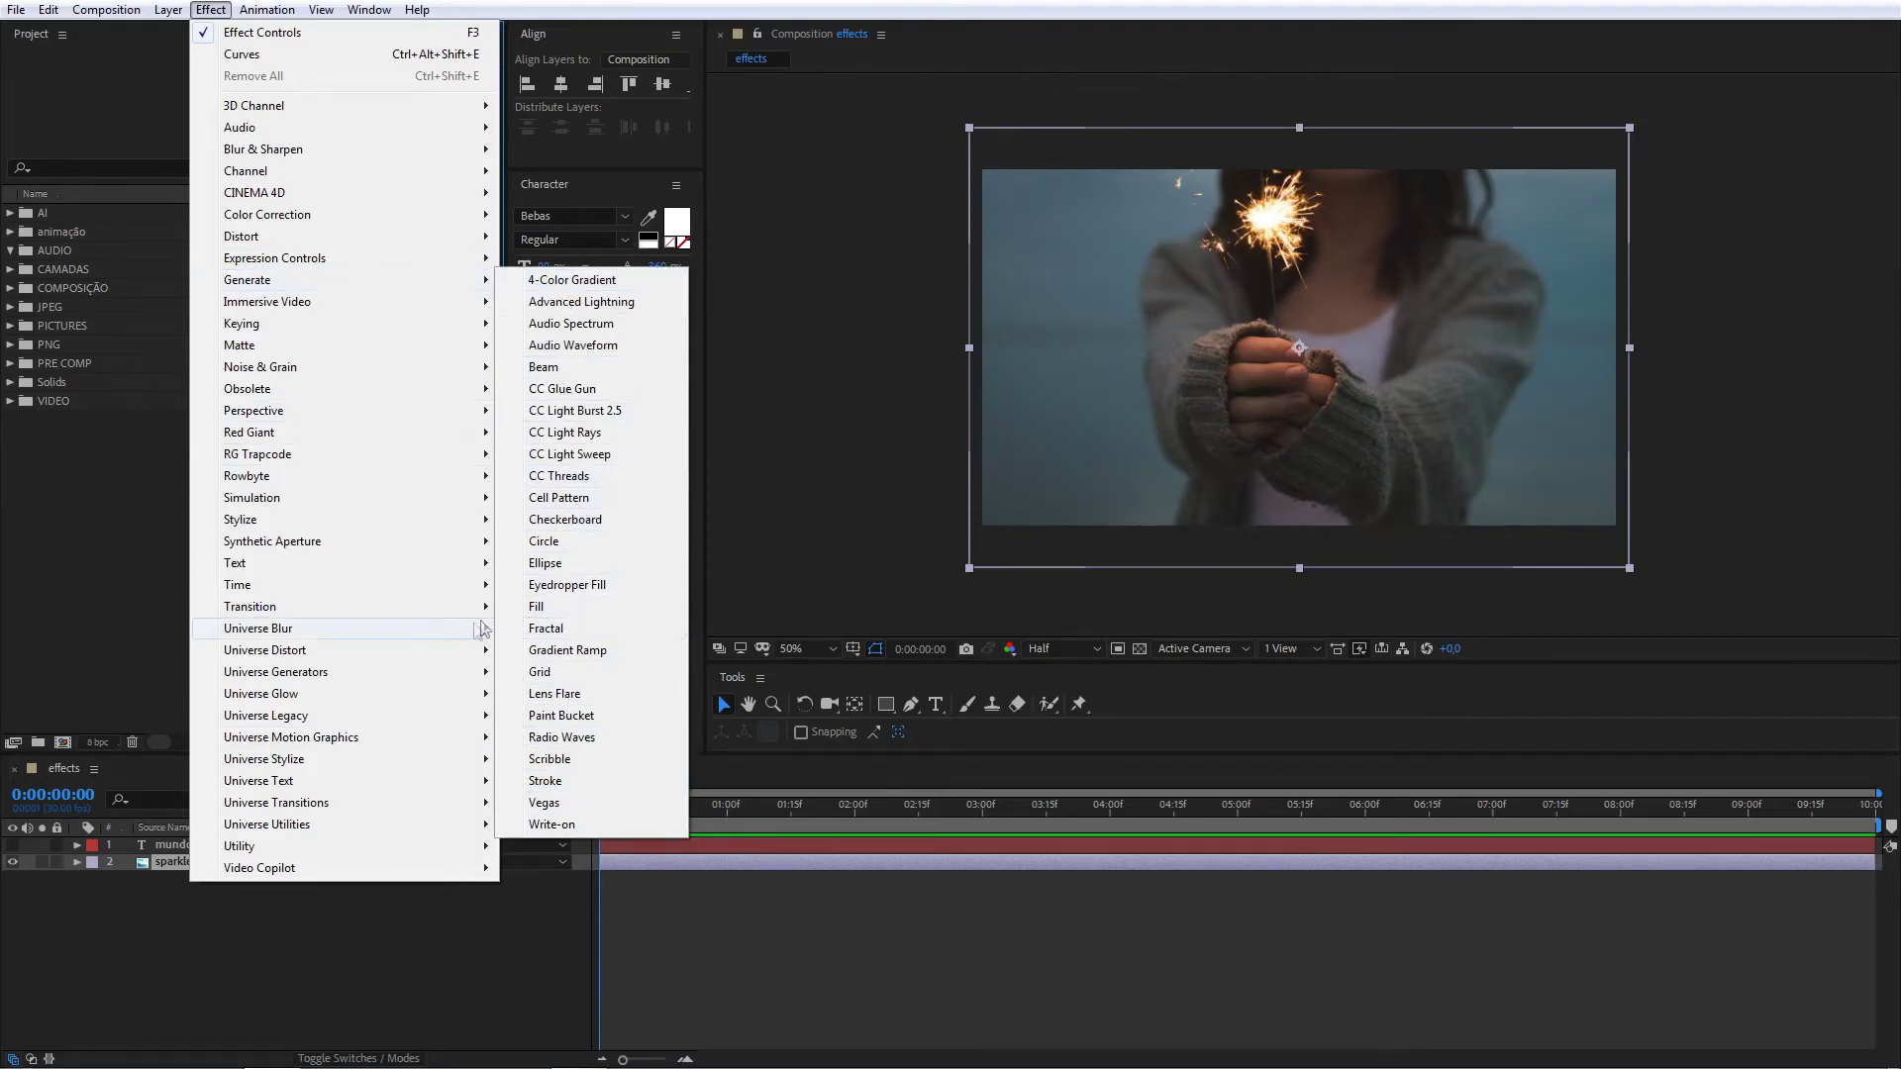
mouse_move(303, 311)
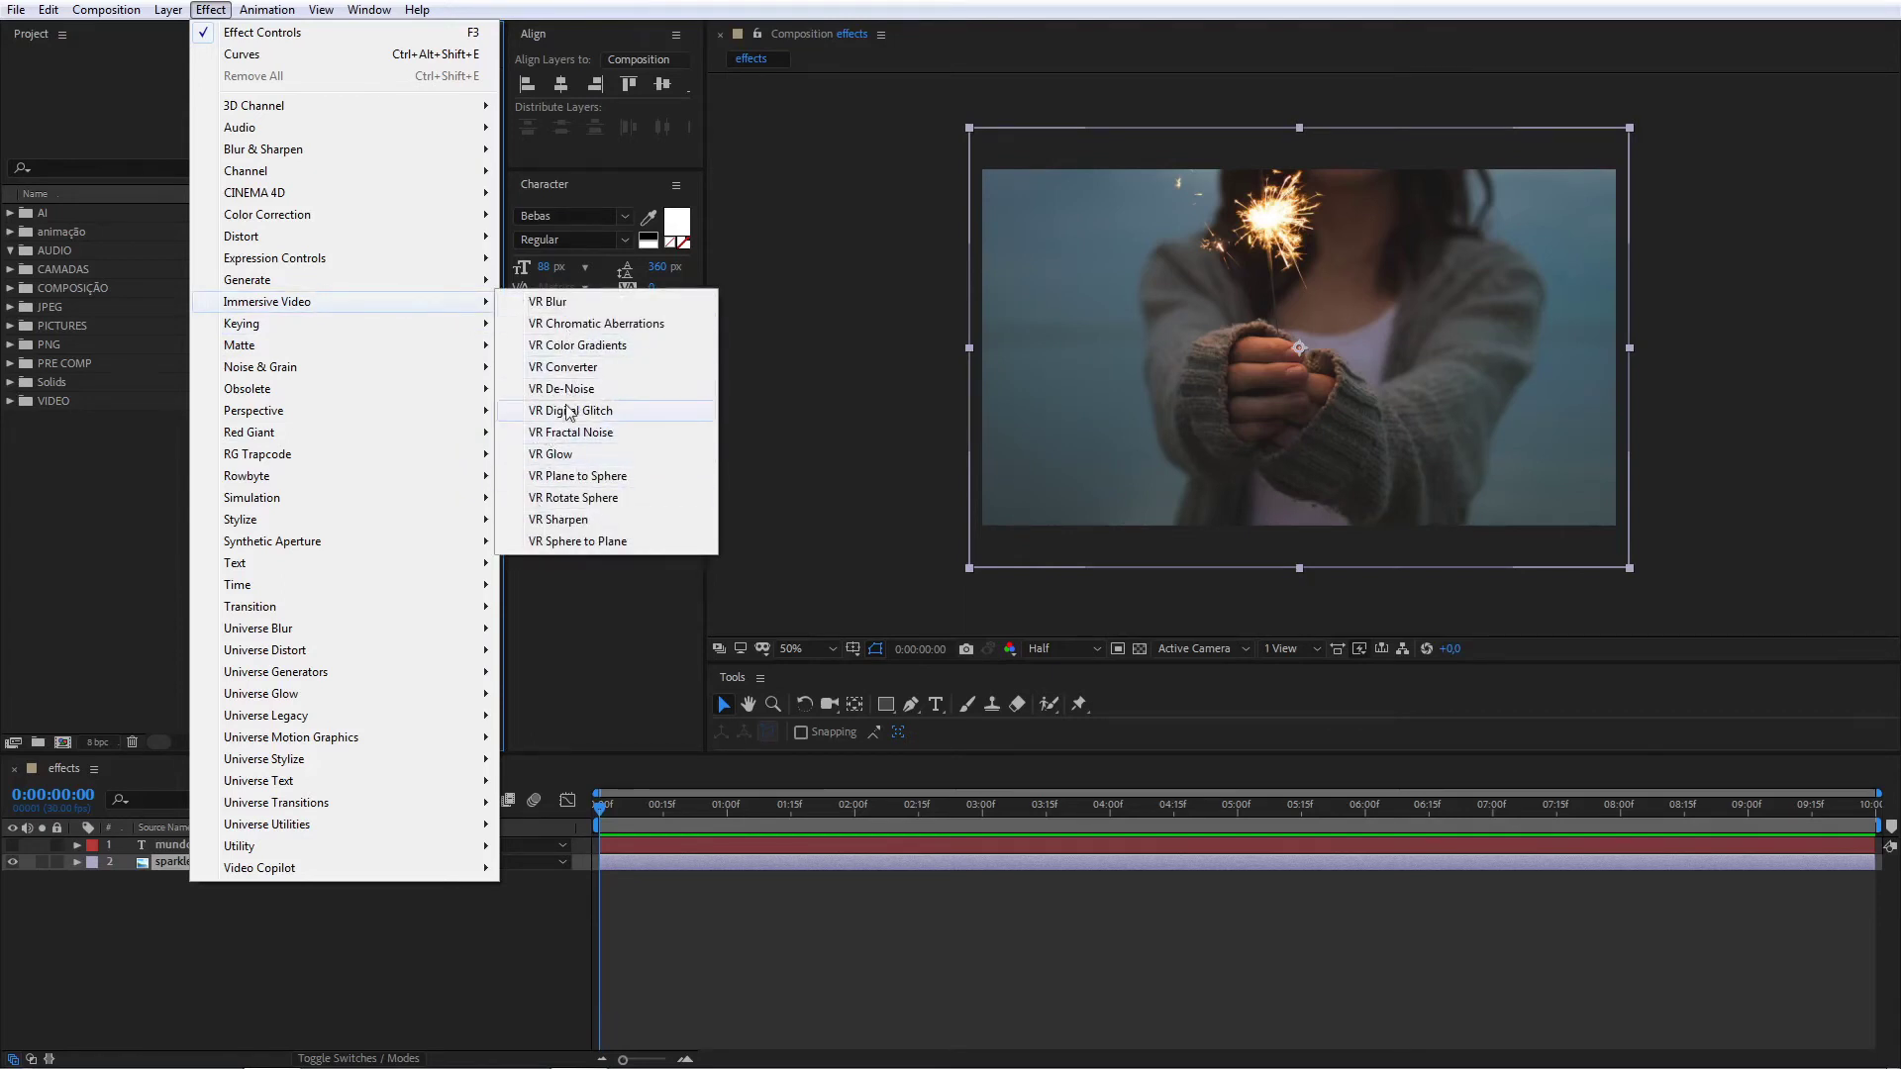
mouse_move(241, 331)
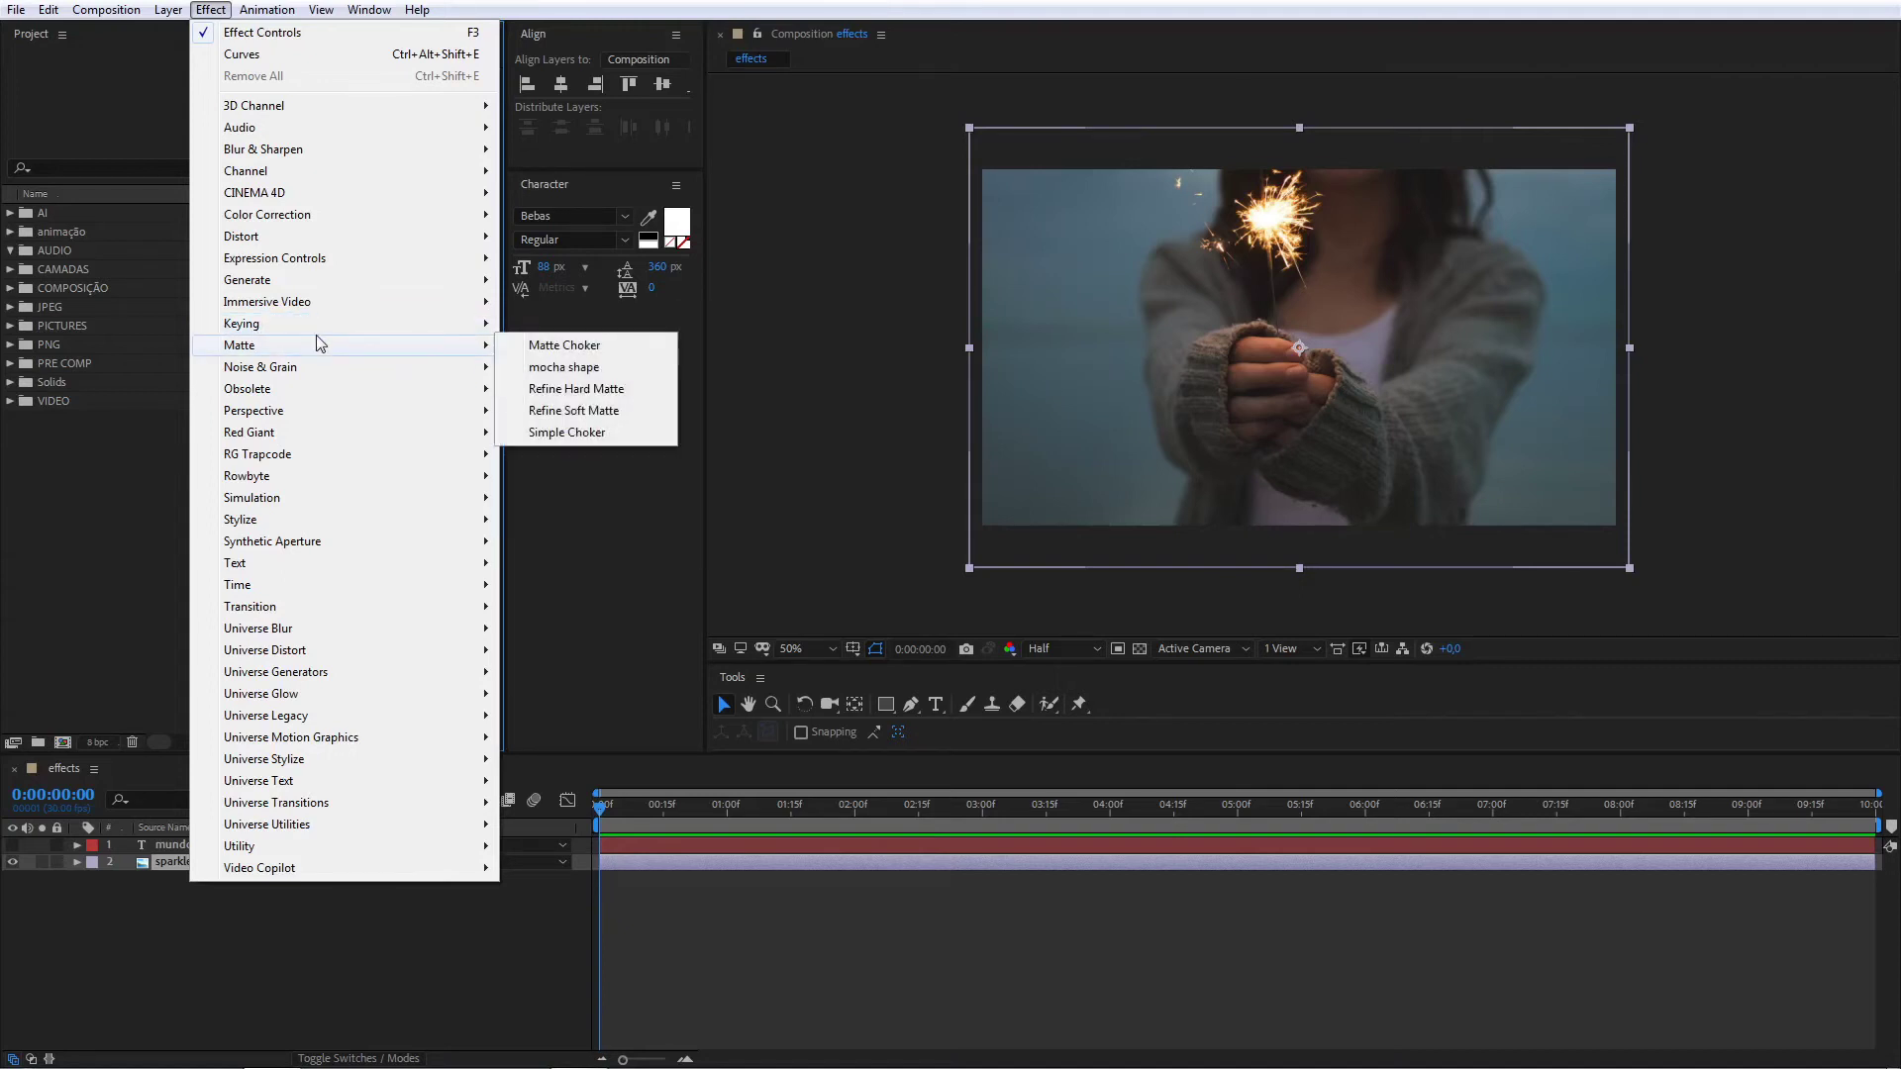
mouse_move(269, 377)
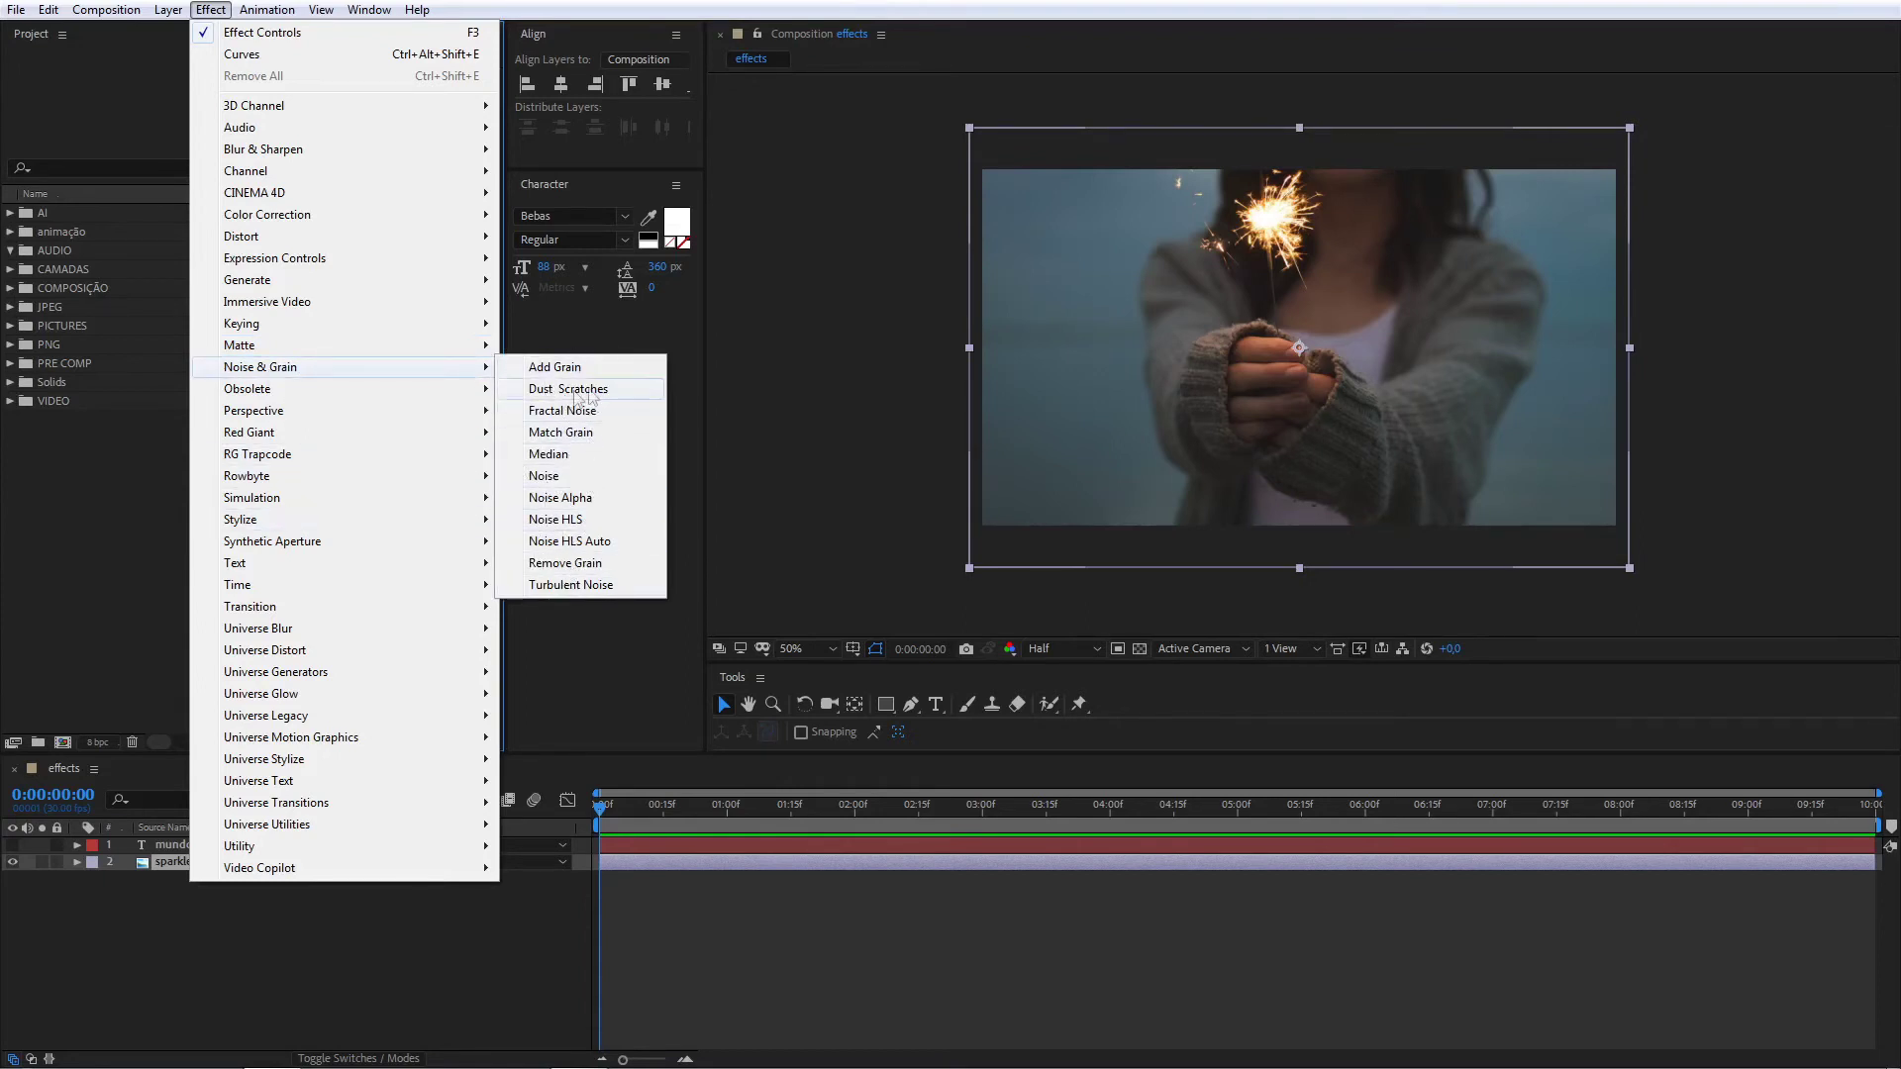
mouse_move(367, 389)
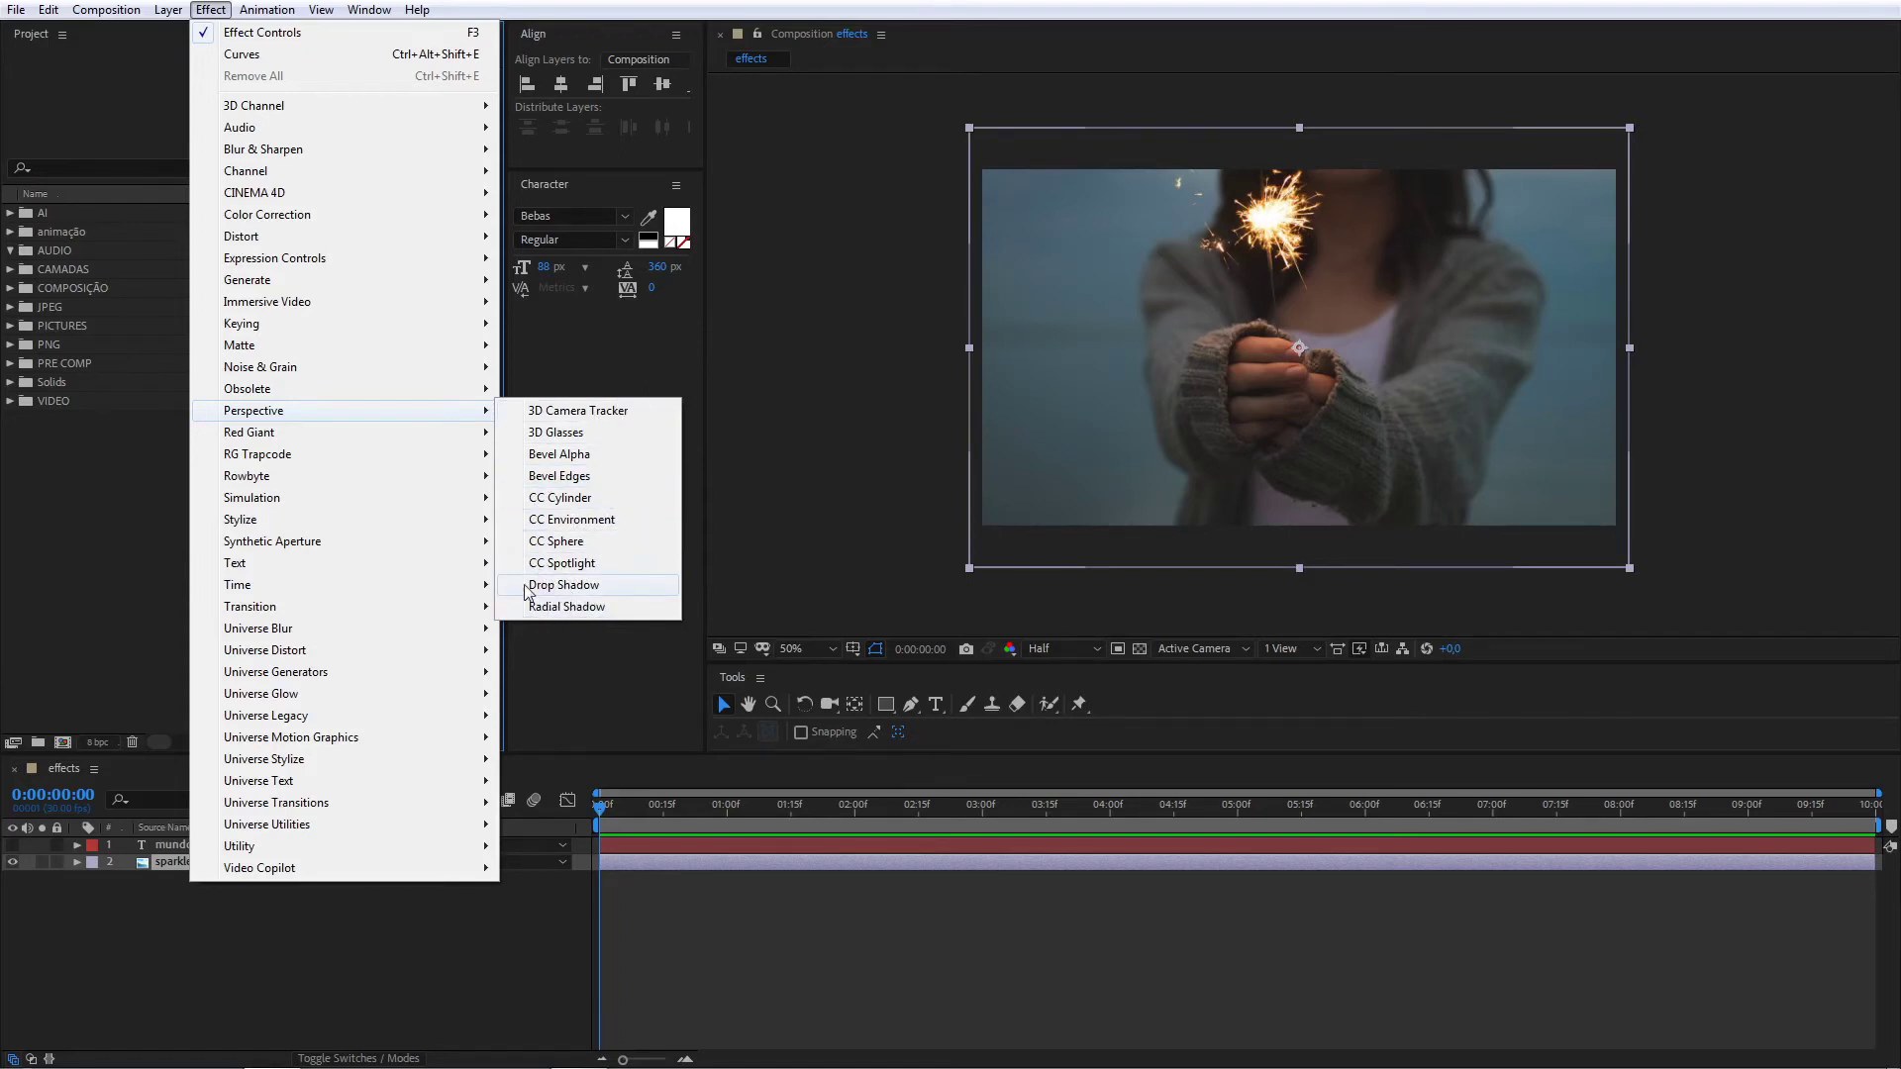
Step: Apply the CC Particle Systems II effect from the Simulation category to the sparkler image layer and preview its particle animation
mouse_move(334, 506)
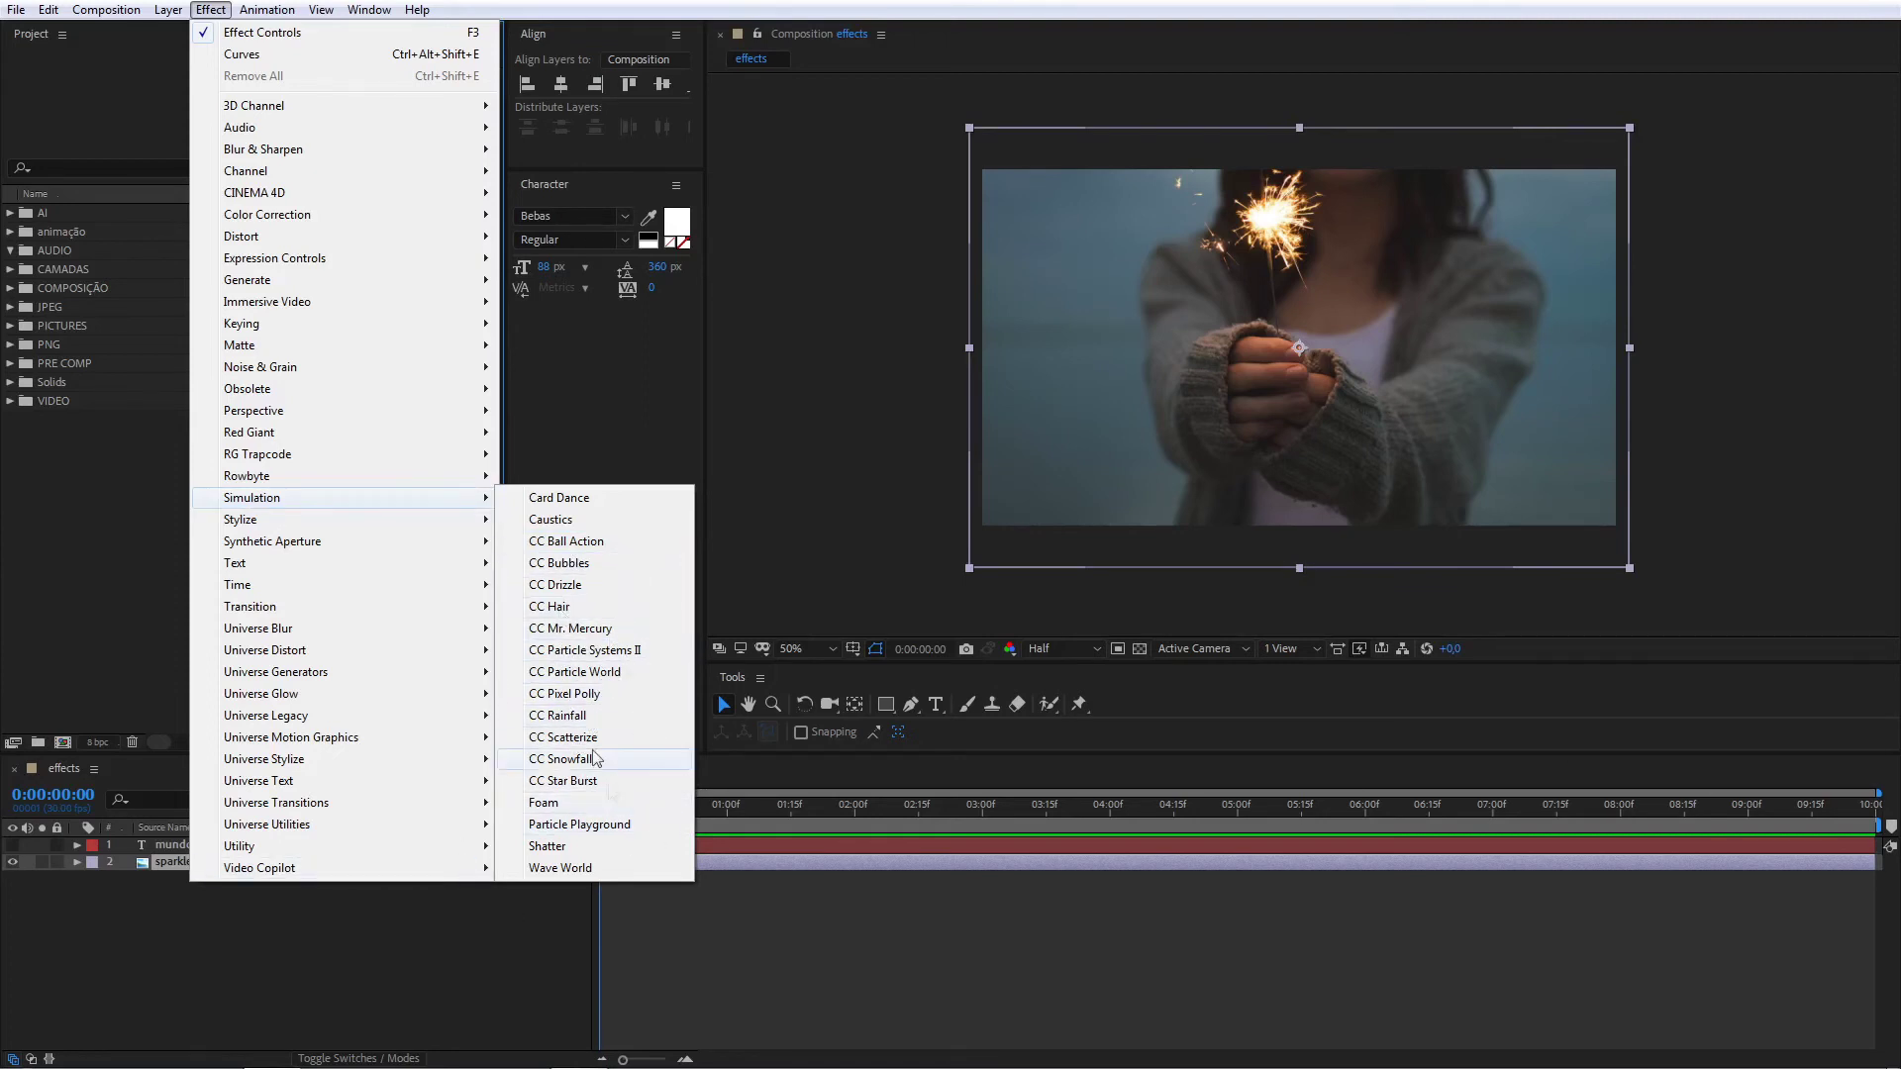
left_click(583, 650)
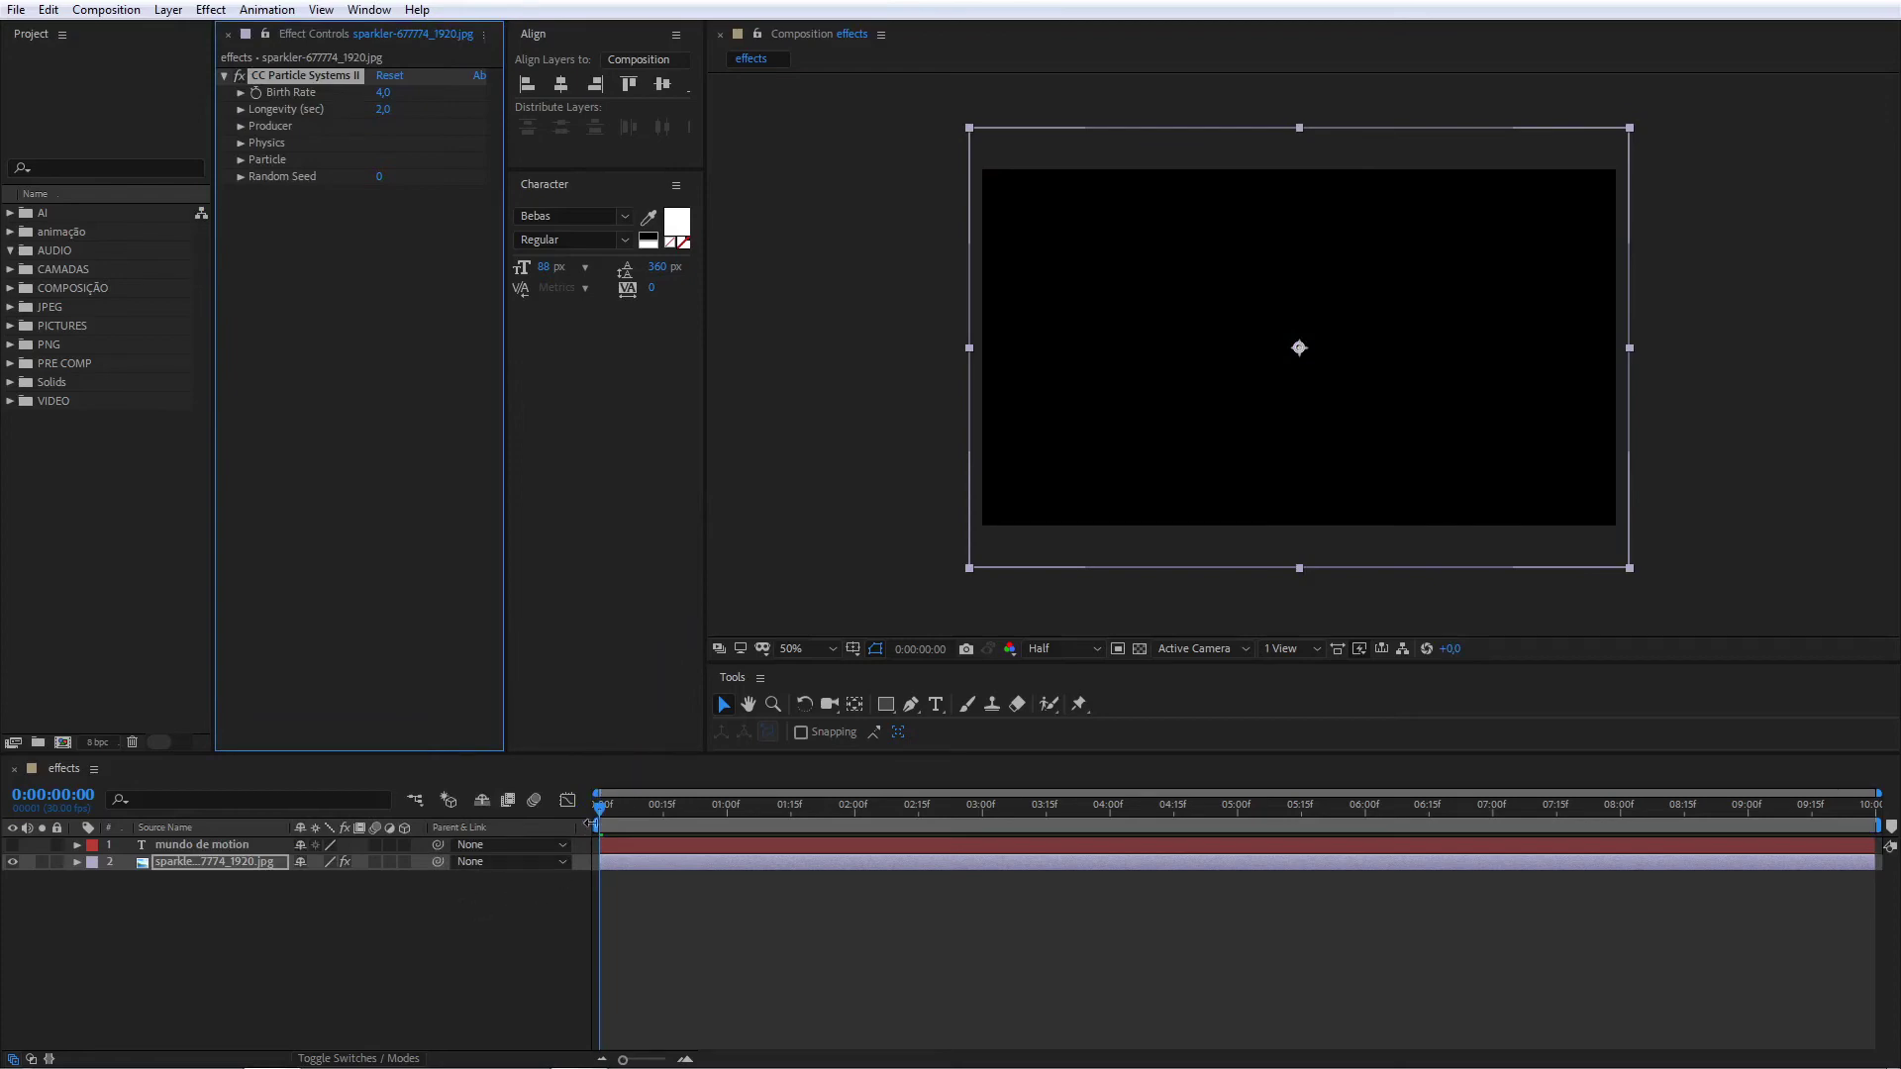
left_click_drag(603, 812, 700, 810)
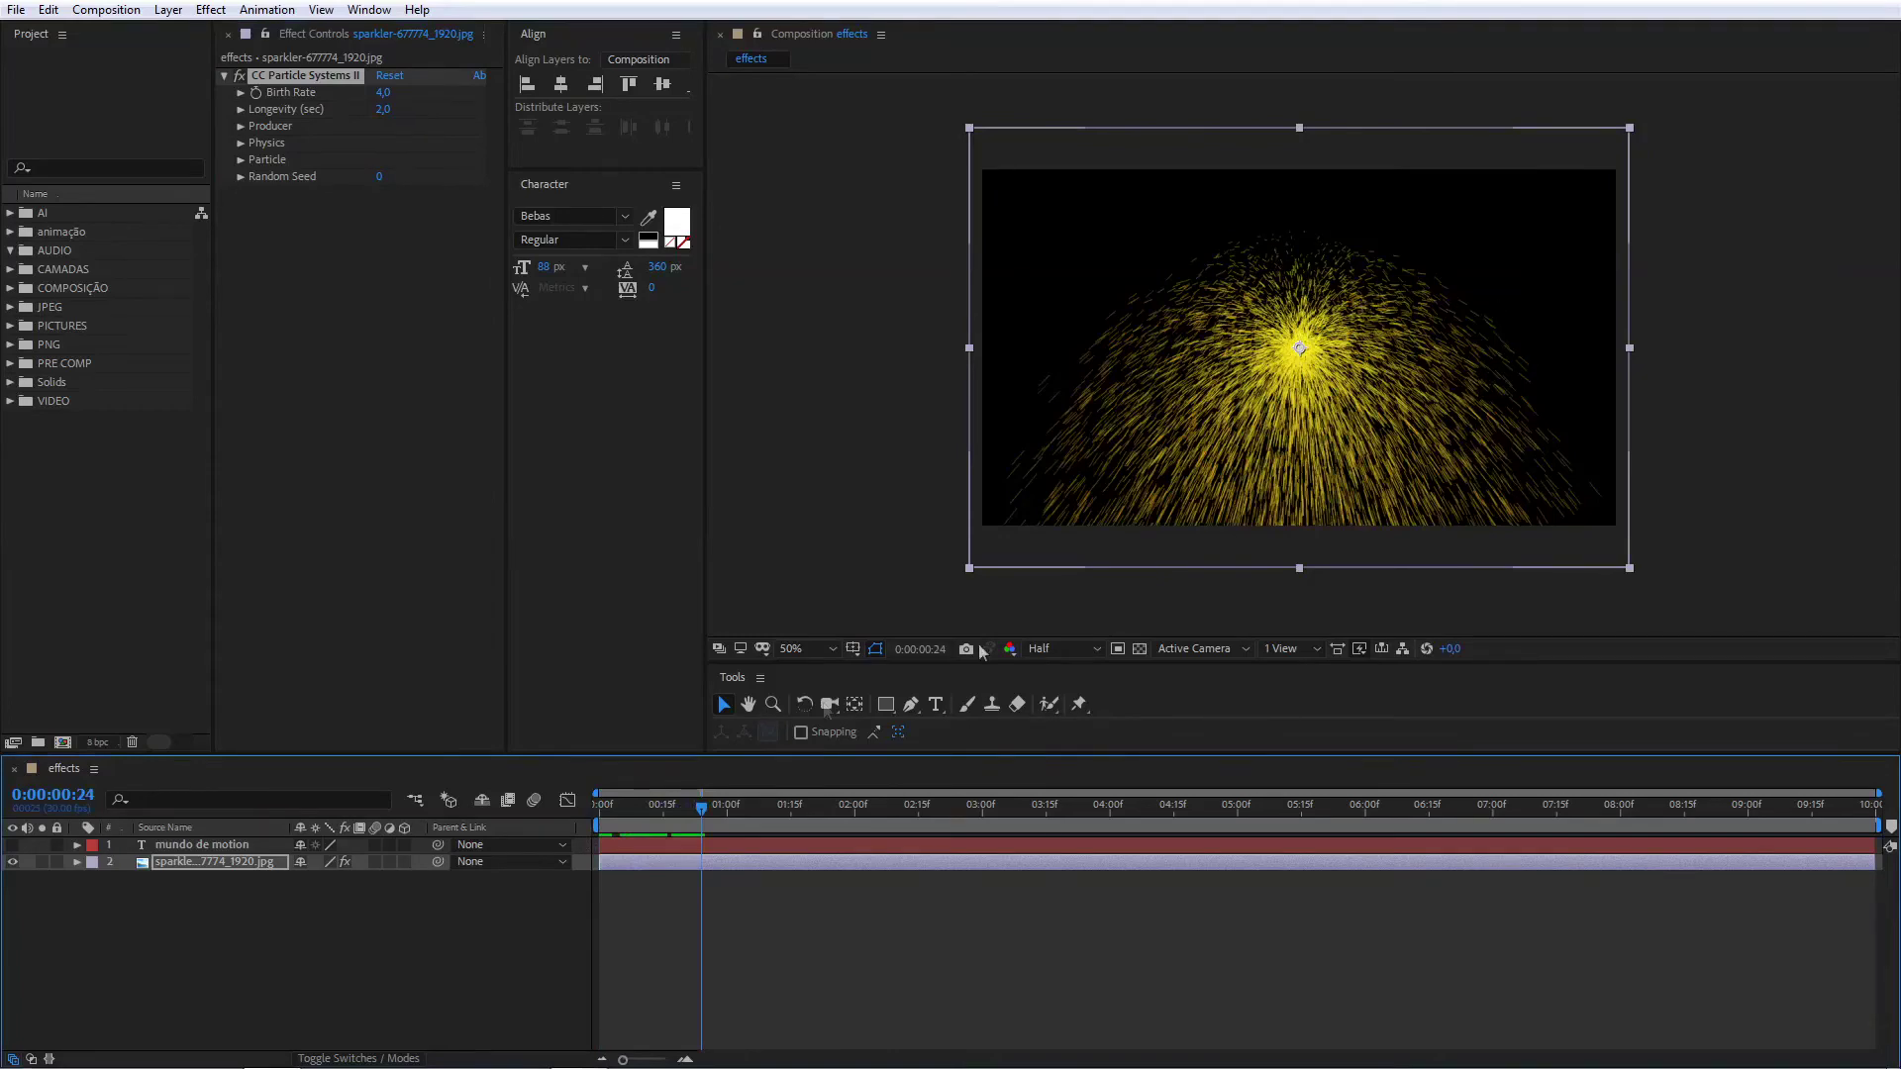
left_click_drag(707, 814, 600, 812)
key("space")
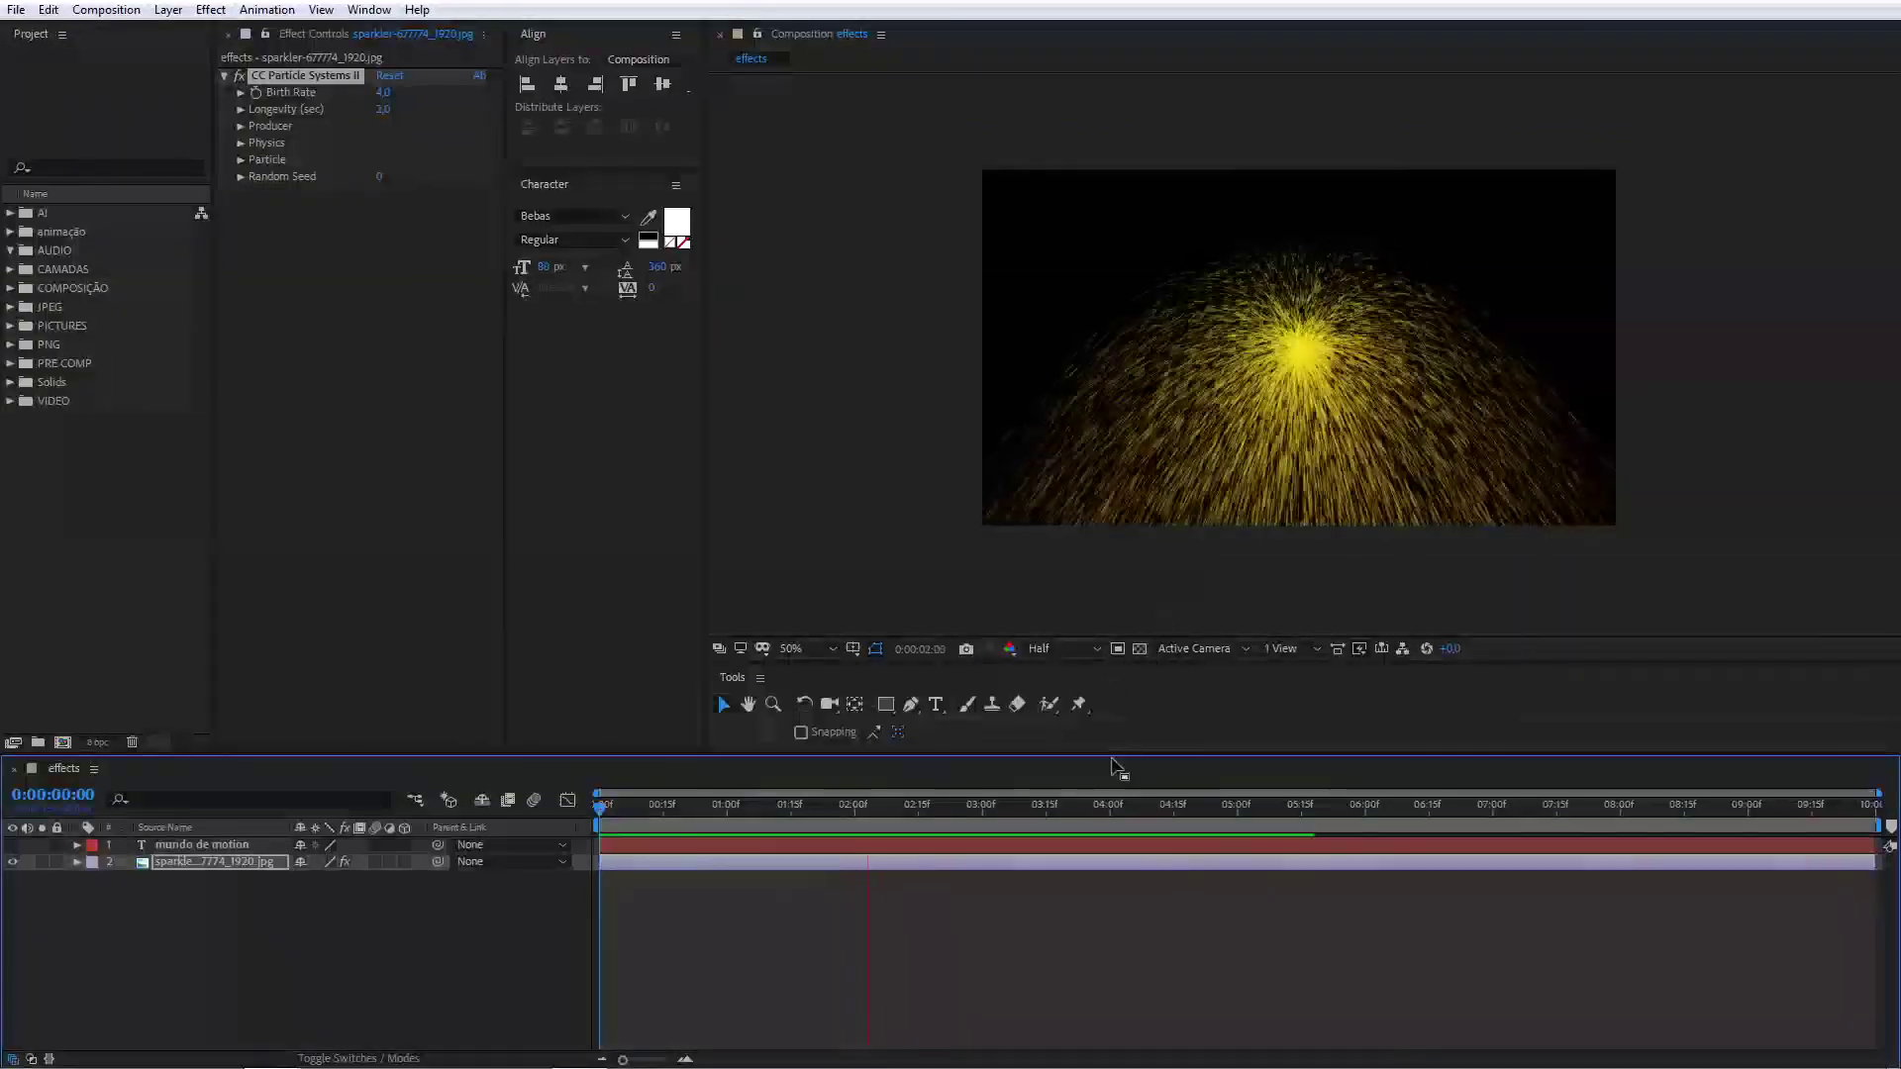
key("space")
Step: Scrub the particle animation from the start to 0:00:01:07 and select the CC Particle Systems II effect
left_click_drag(1035, 816, 956, 812)
key("Home")
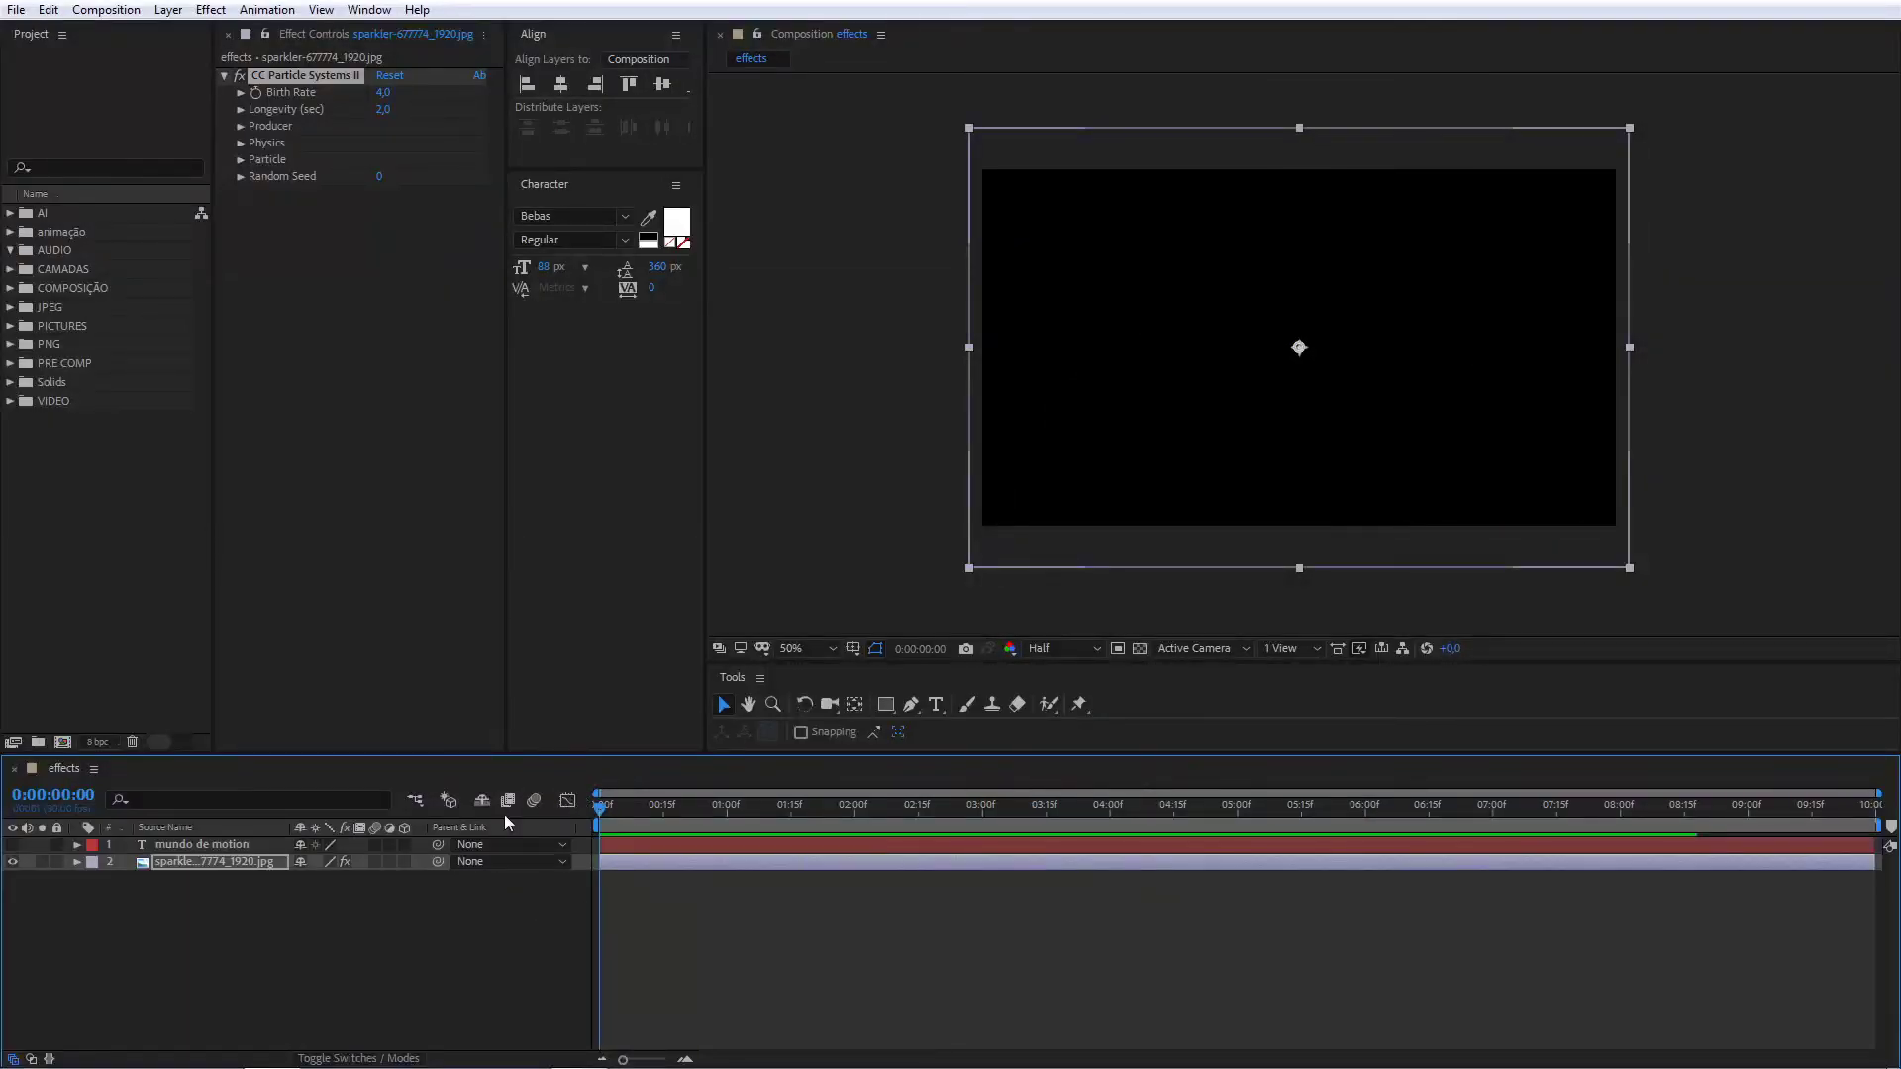
left_click_drag(602, 810, 757, 810)
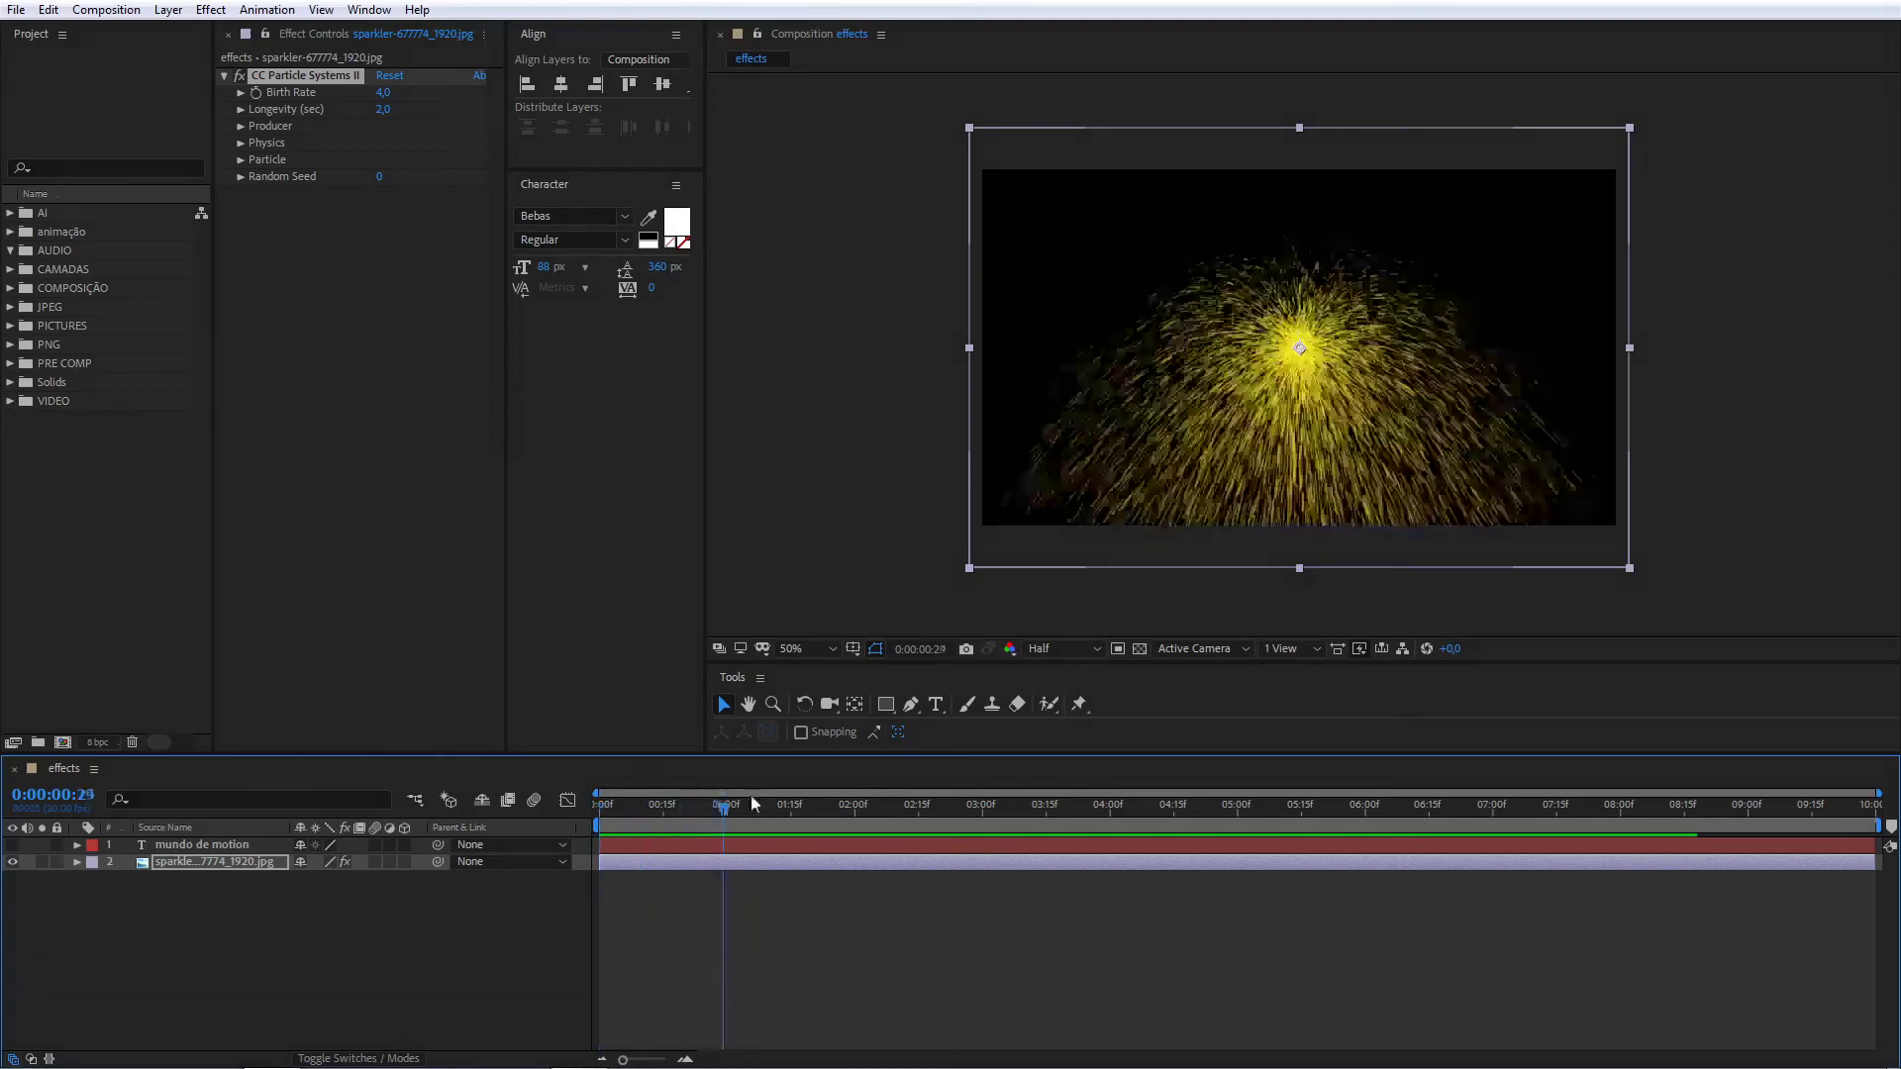
left_click(327, 83)
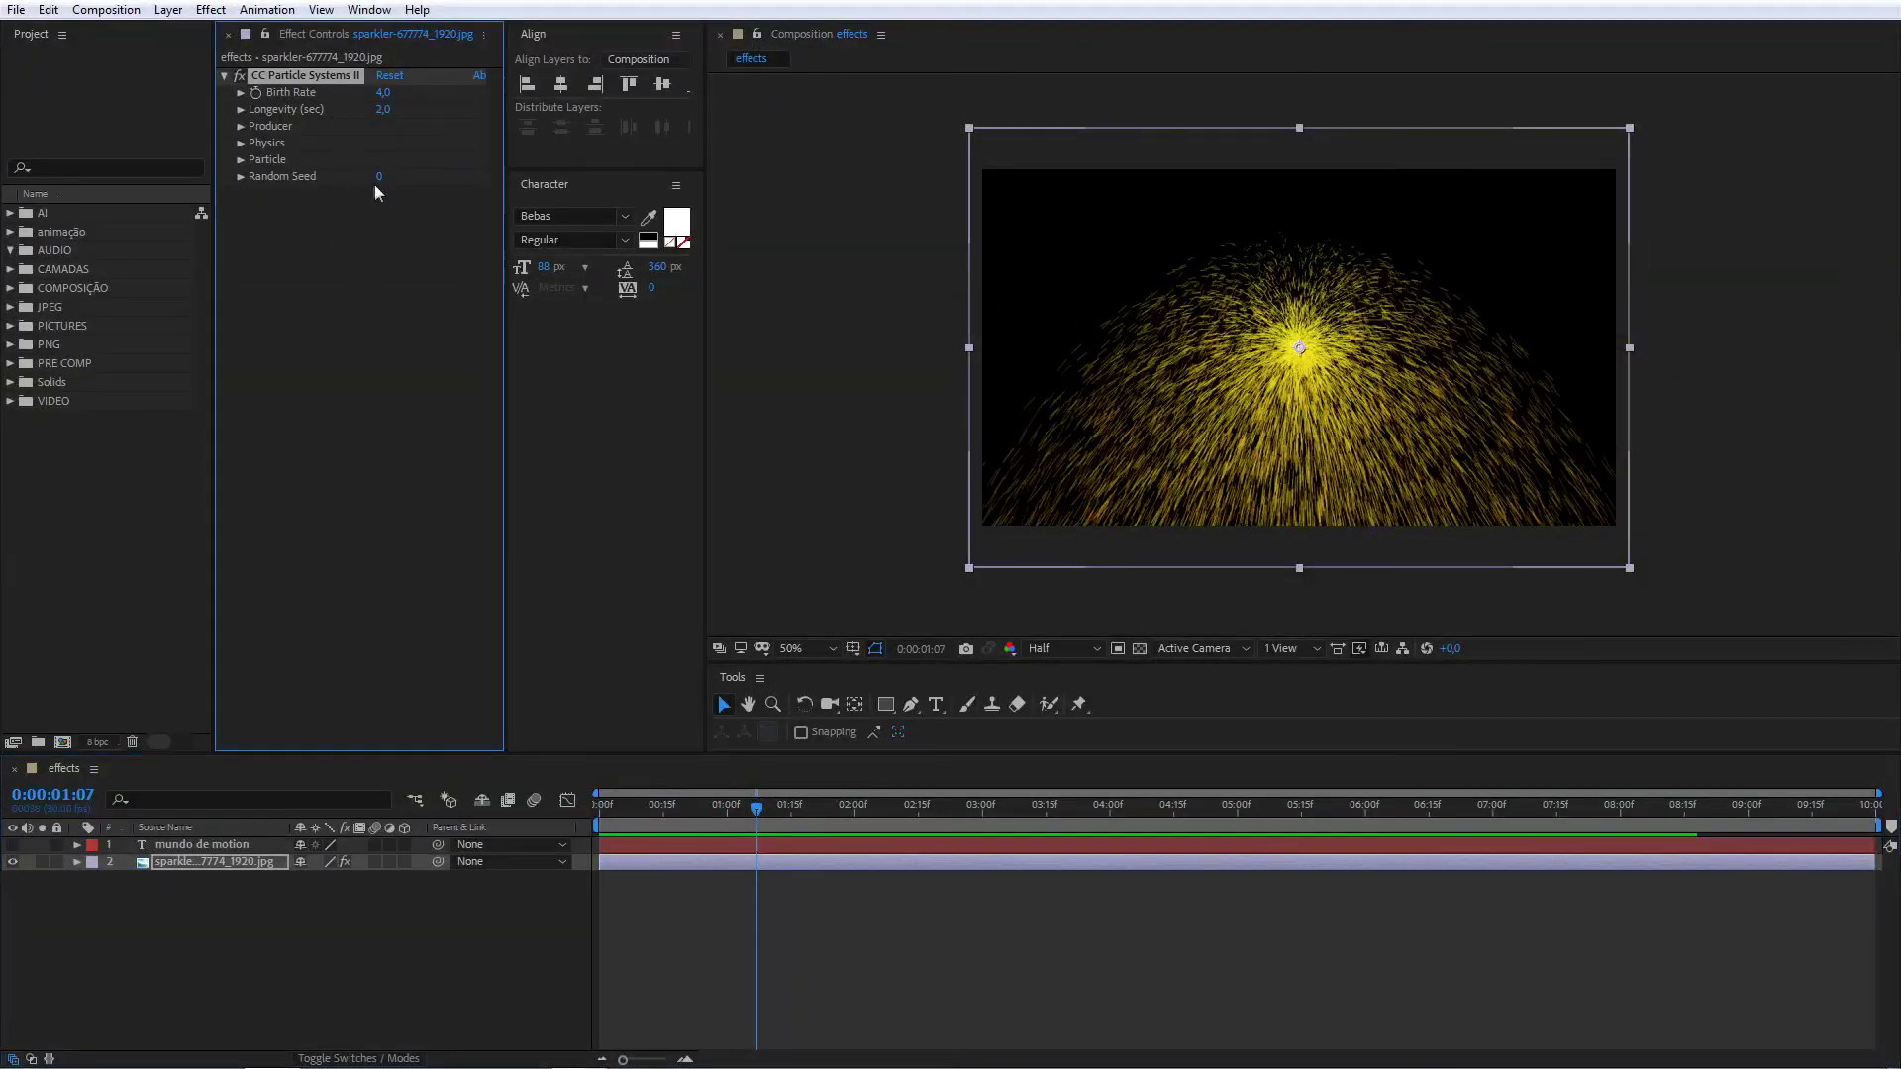
Step: Delete CC Particle Systems II from the sparkler image layer and apply the CC Particle World simulation effect instead
key("Delete")
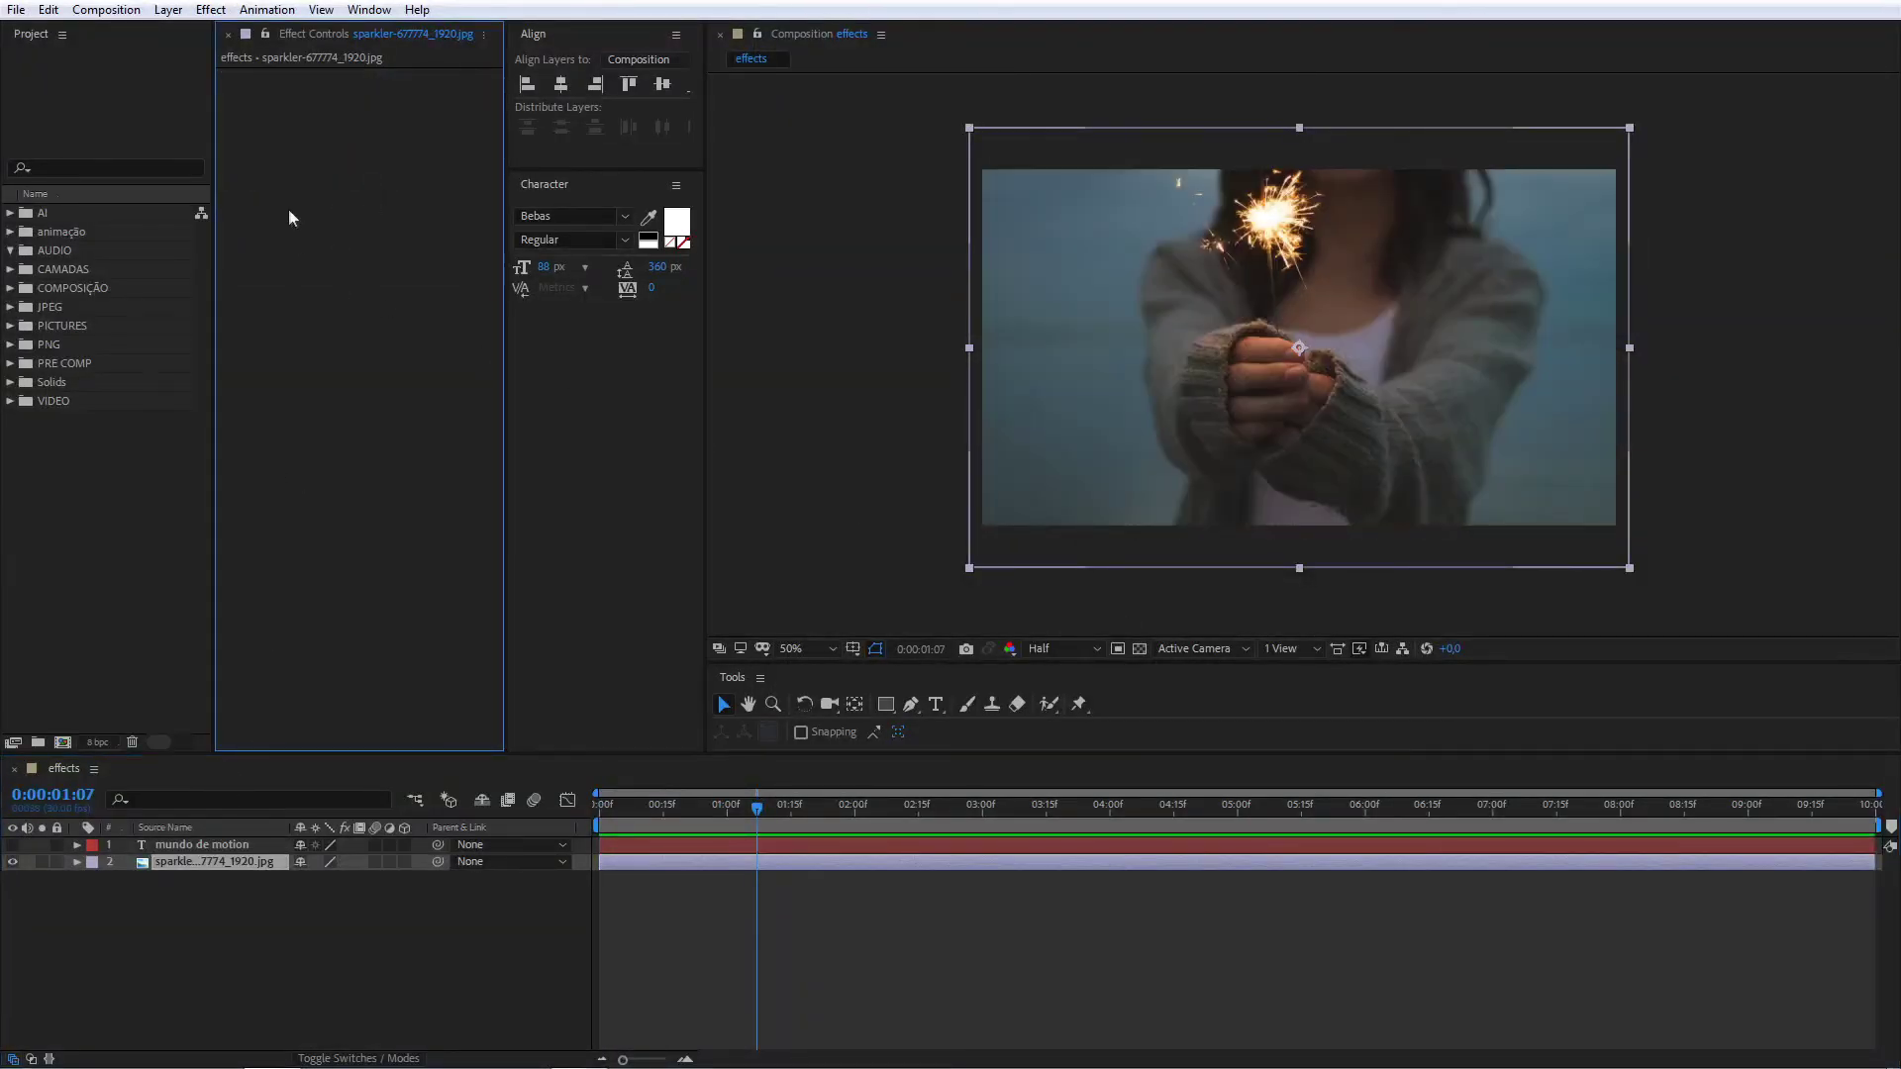
left_click(211, 9)
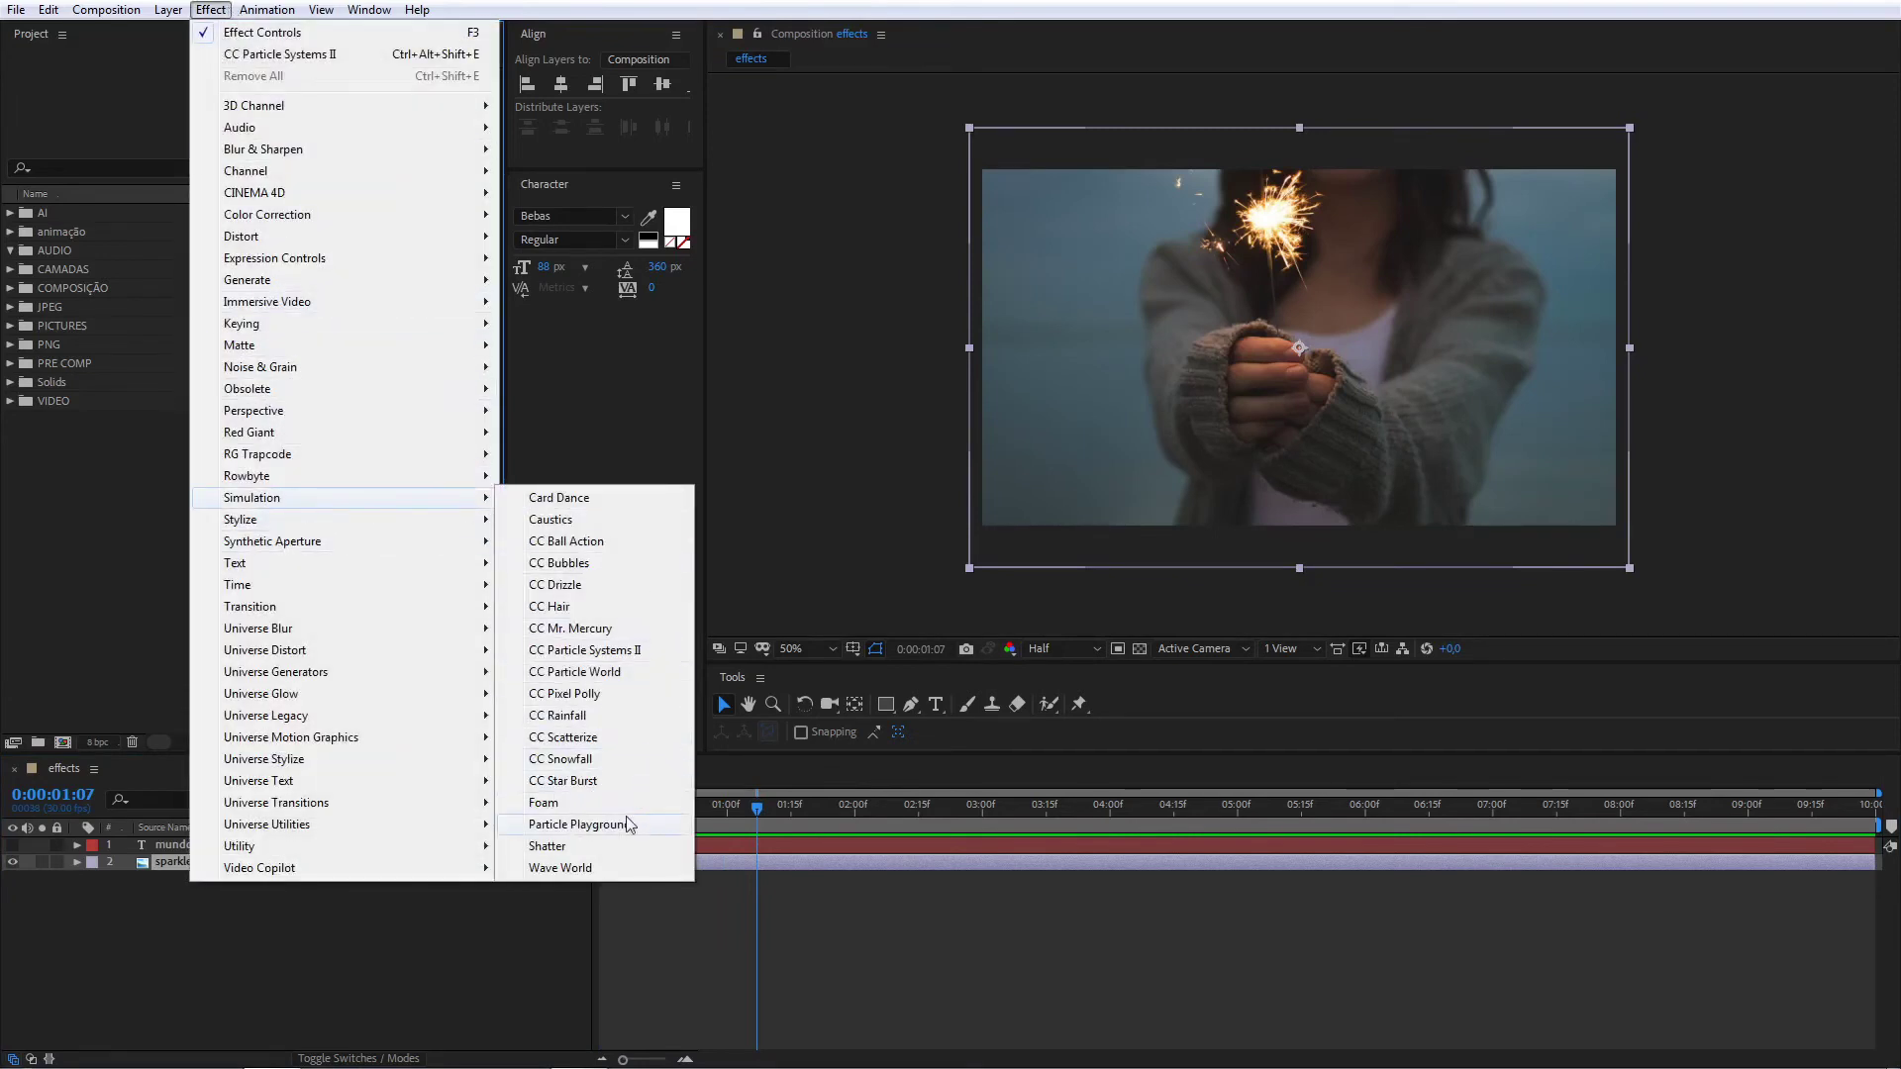
left_click(607, 672)
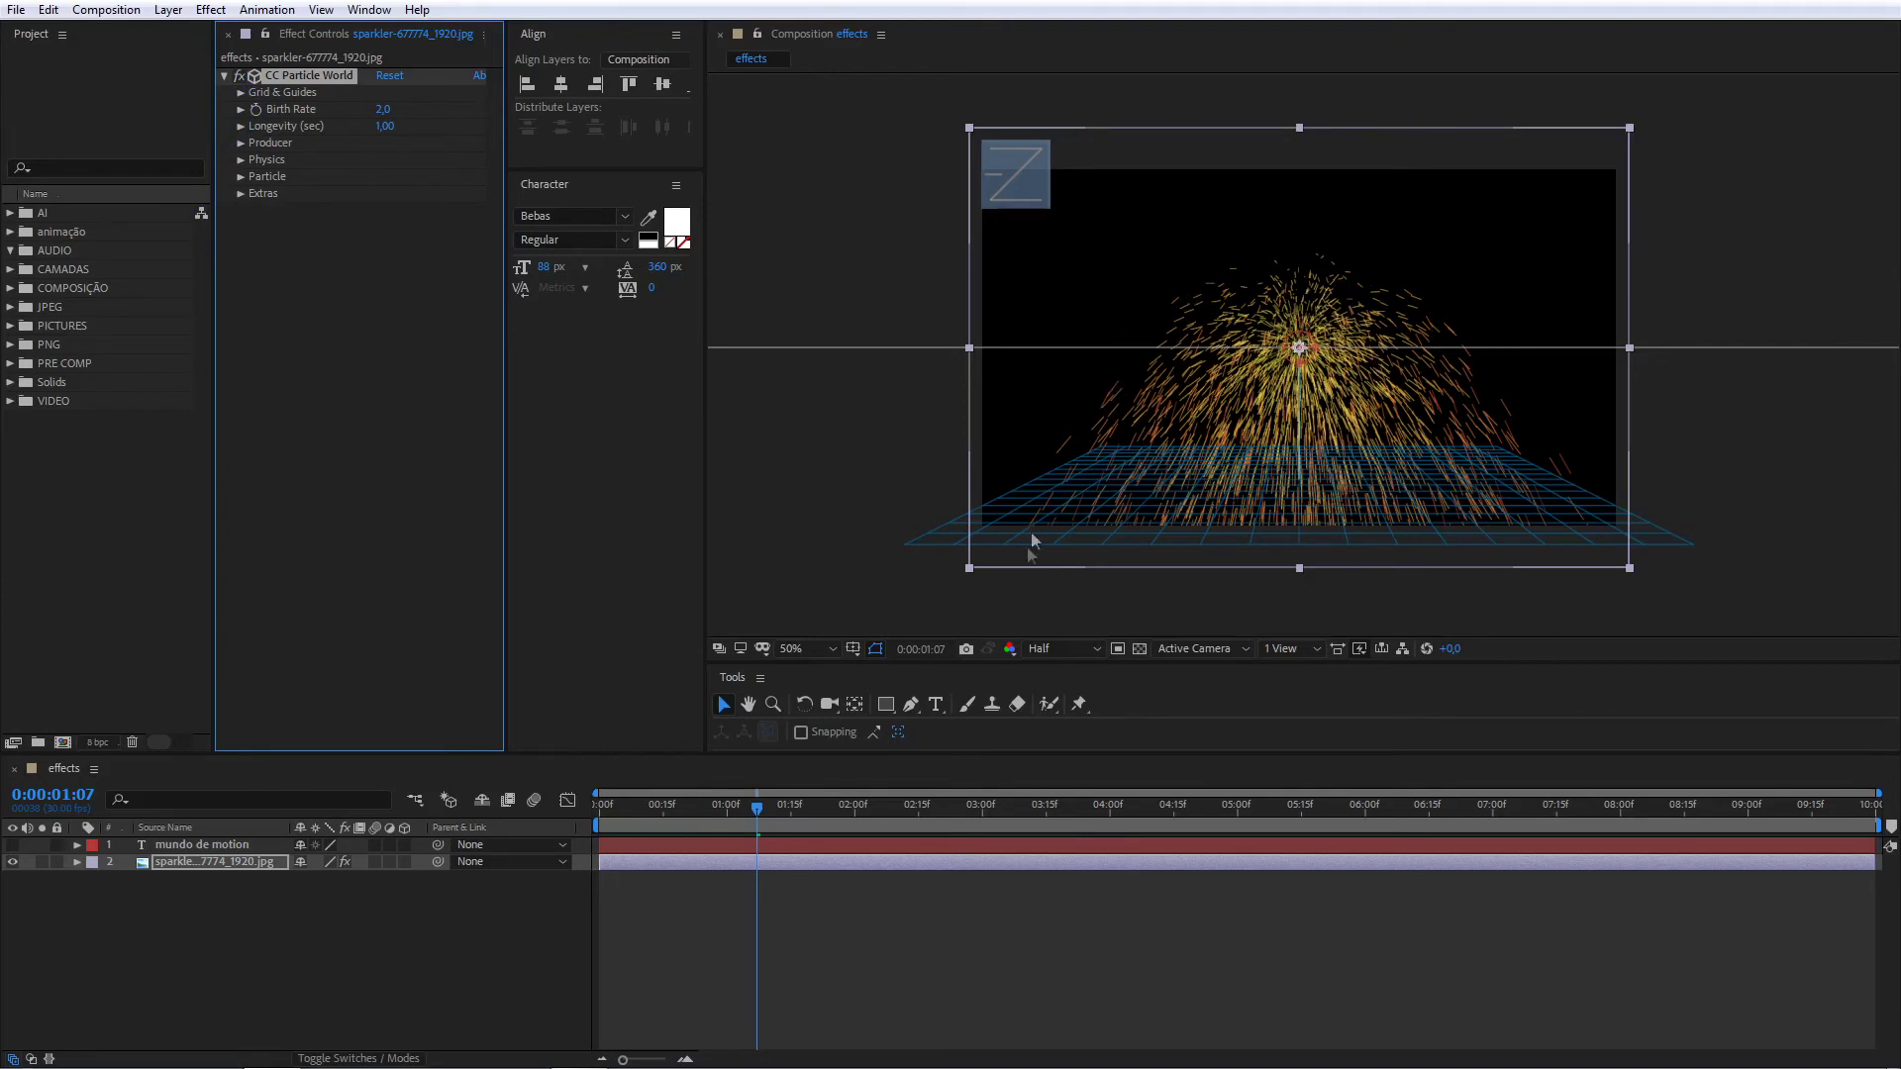
mouse_move(1081, 430)
left_mouse_down()
mouse_move(1440, 432)
mouse_move(1547, 462)
mouse_move(1643, 541)
left_mouse_up()
mouse_move(1540, 576)
left_mouse_down()
mouse_move(1066, 567)
mouse_move(983, 428)
mouse_move(1102, 399)
mouse_move(1106, 434)
left_mouse_up()
Step: Turn off the CC Particle World effect and delete it from the sparkler image layer
left_click(239, 75)
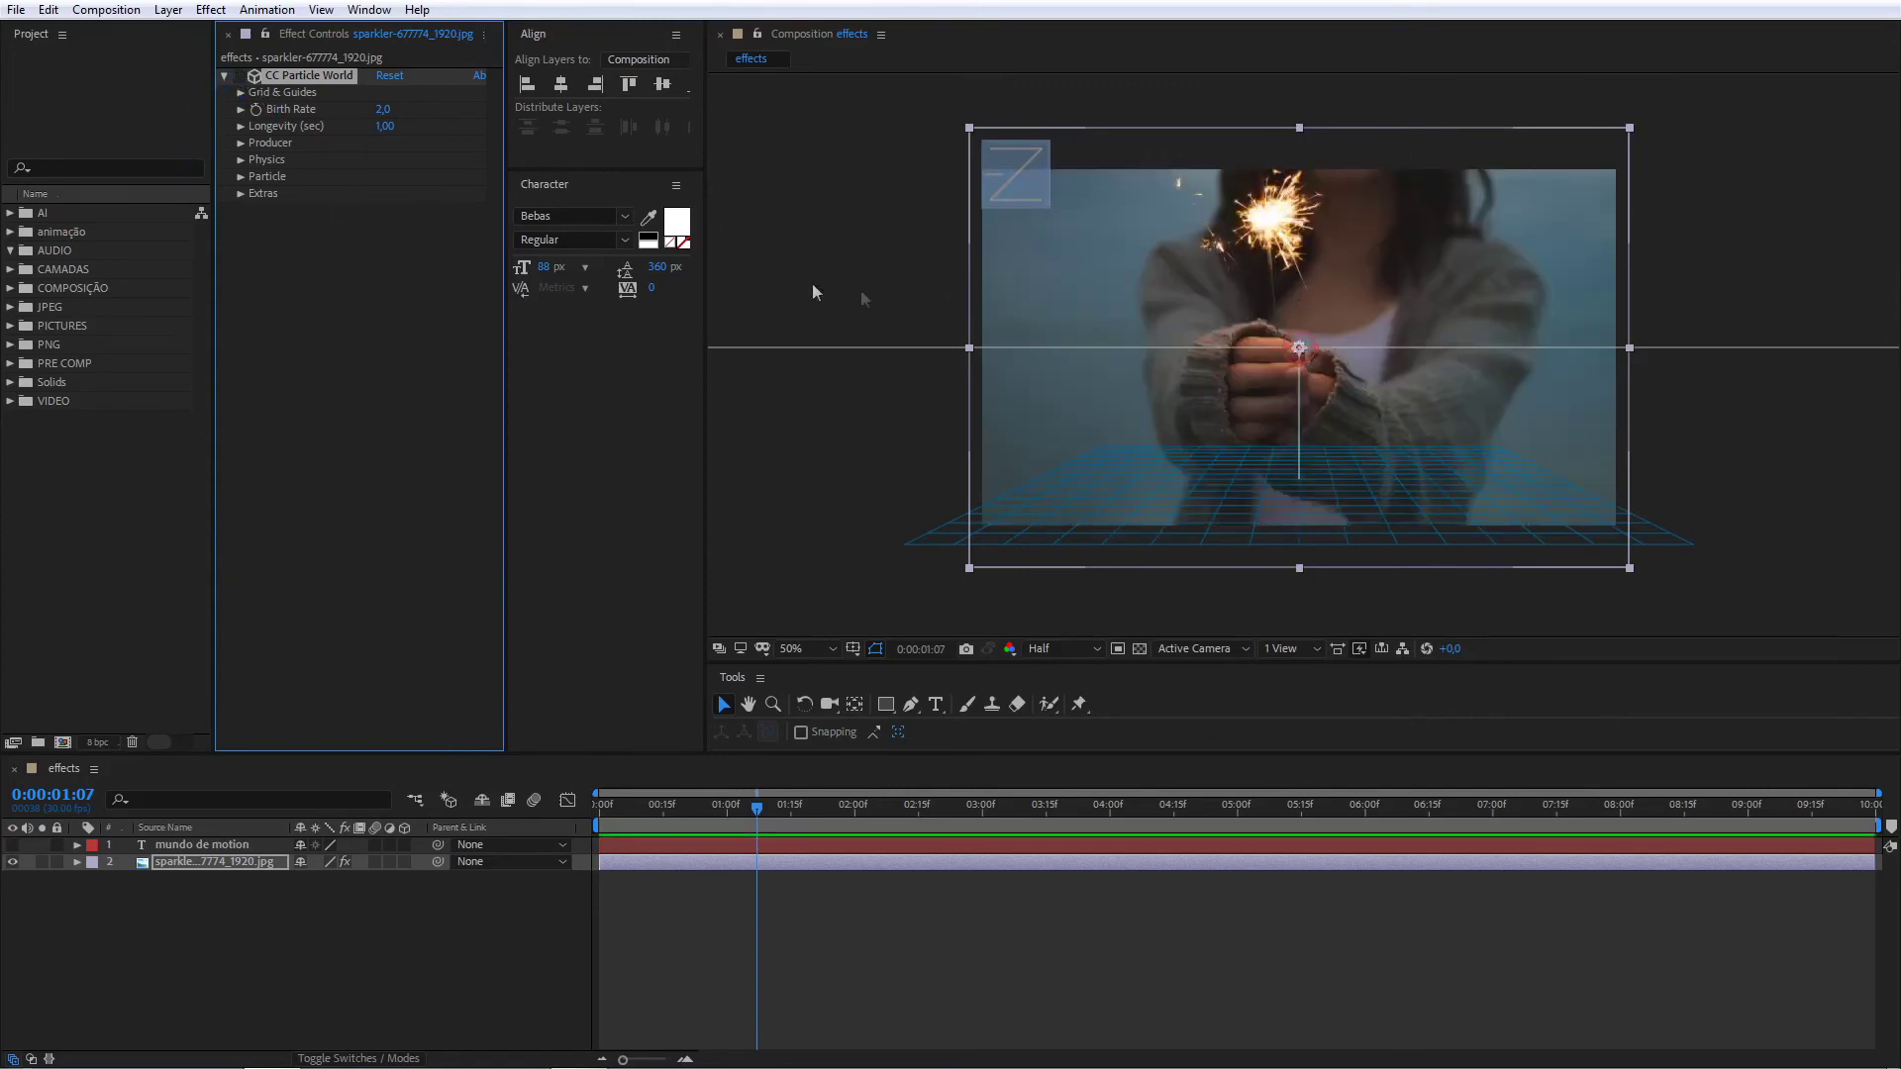
left_click(299, 69)
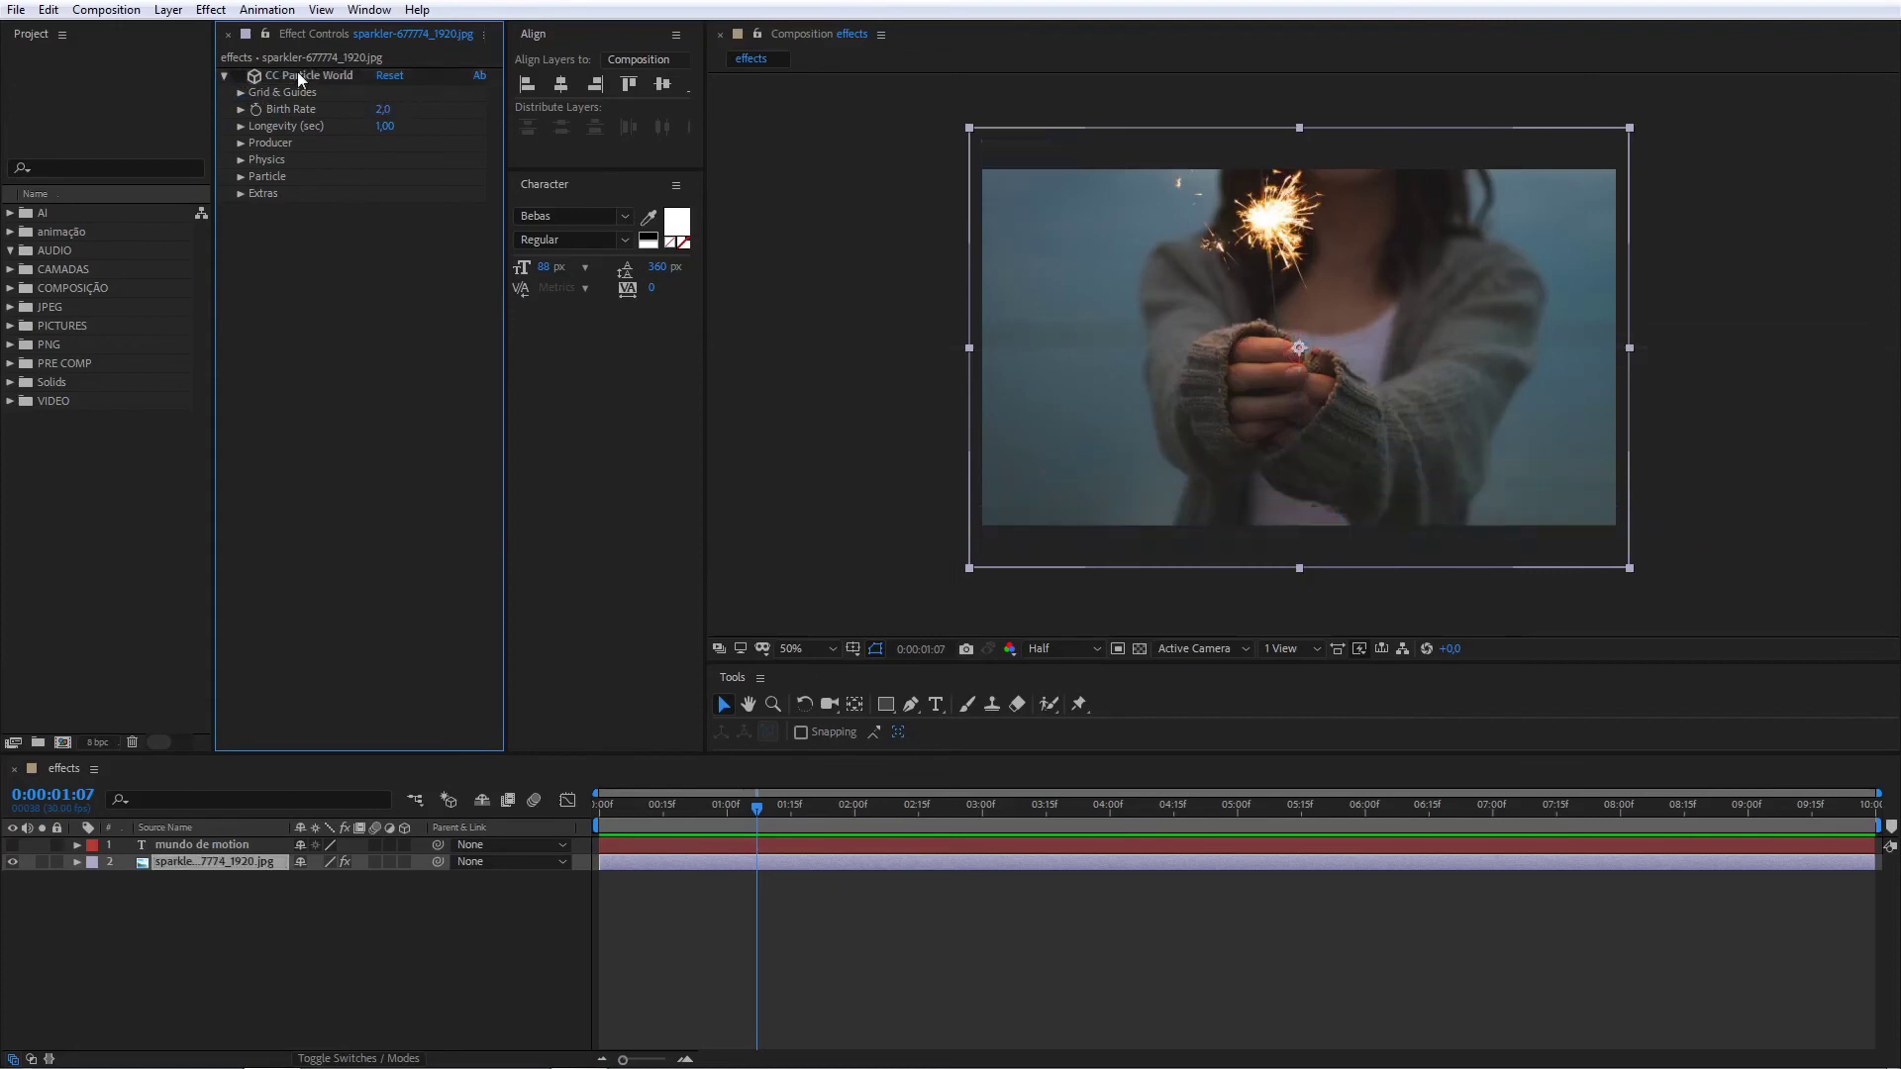
left_click(311, 80)
key("Delete")
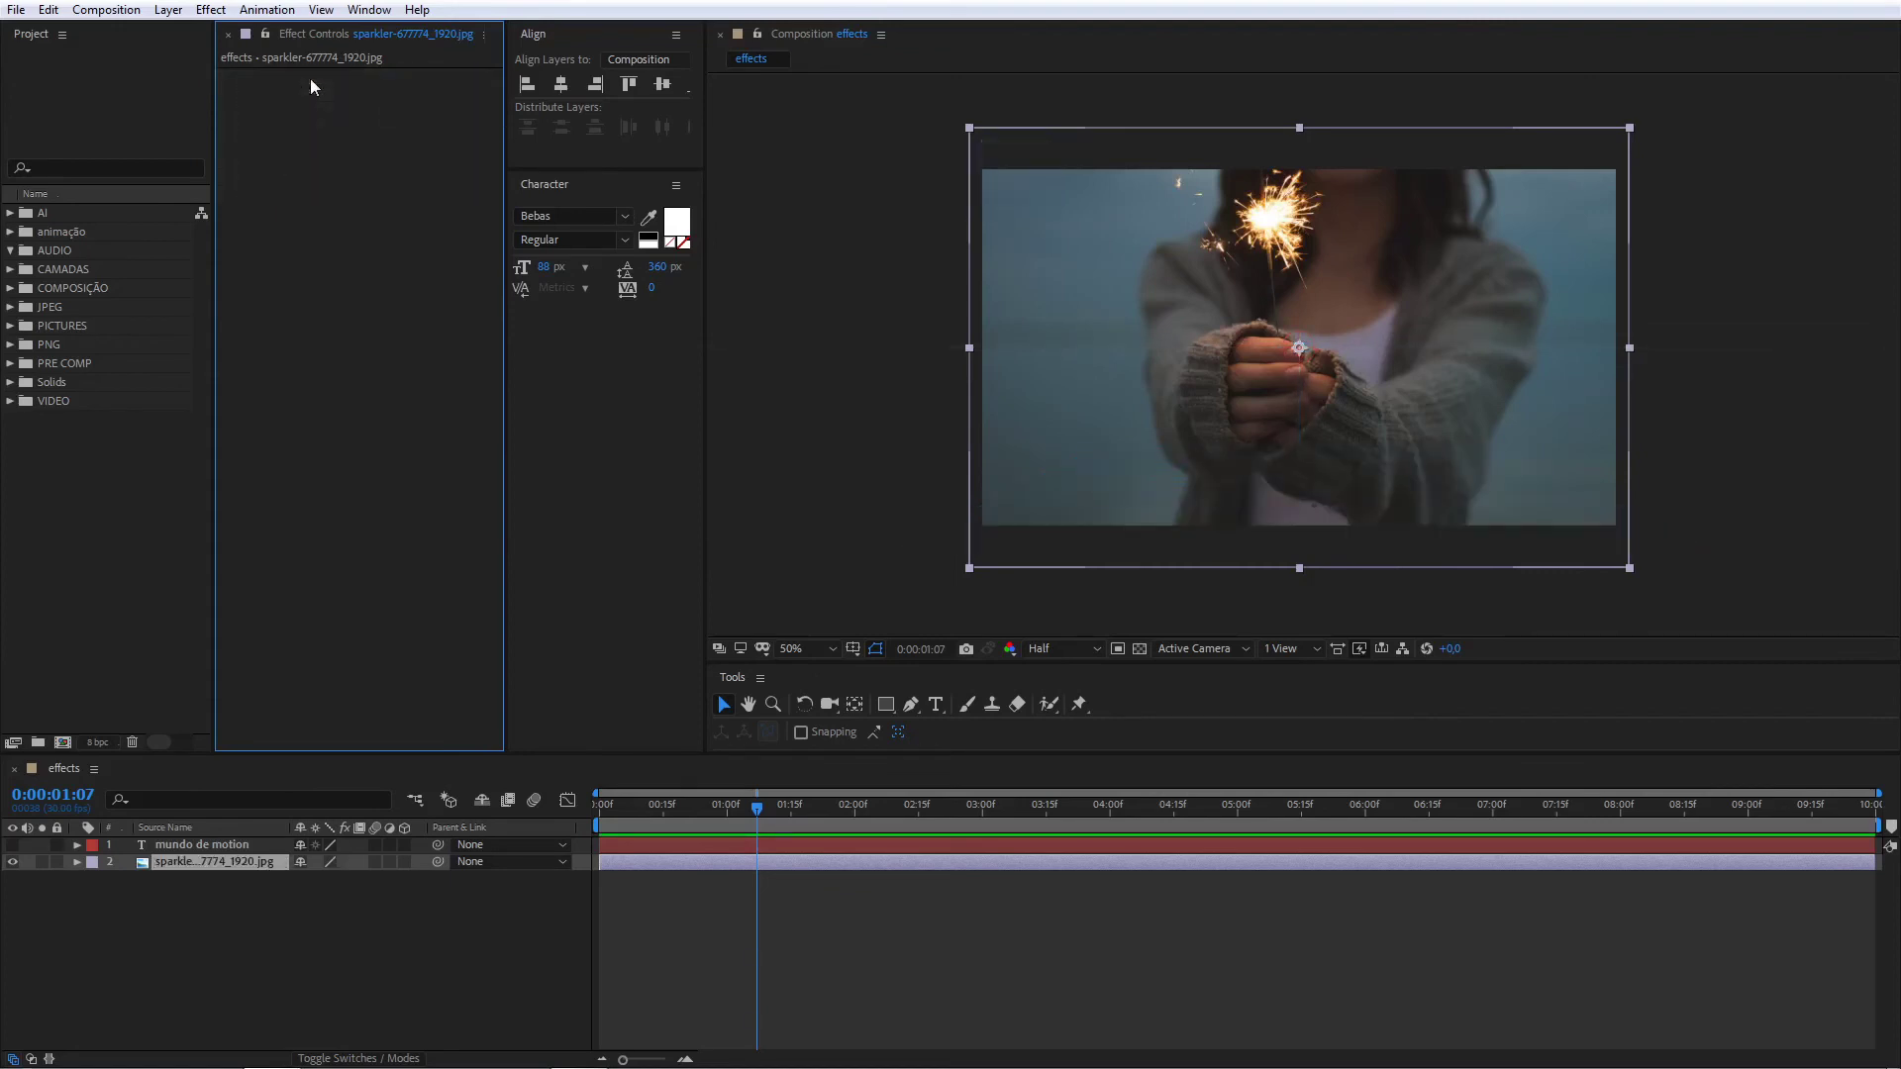
Step: Examine the effects offered in the Transition category, and deselect the sparkler layer without applying any
left_click(224, 12)
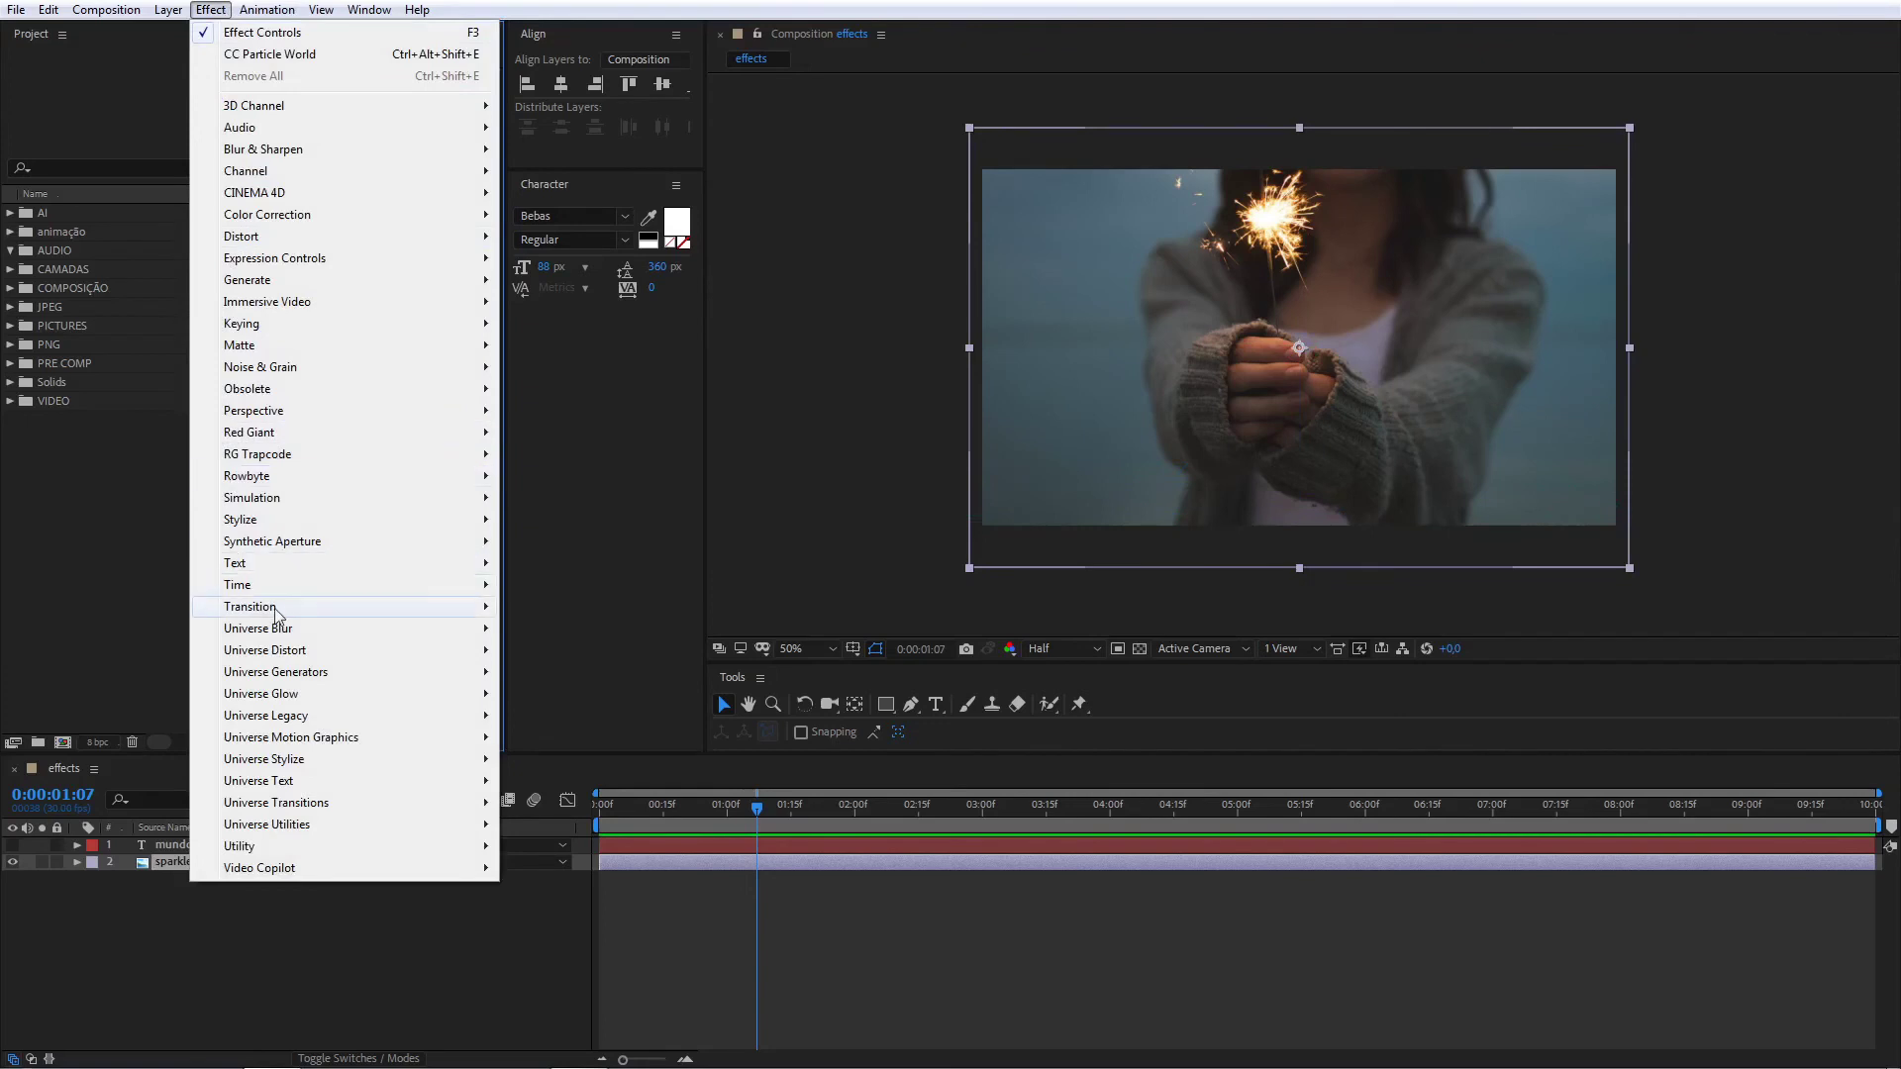
mouse_move(256, 607)
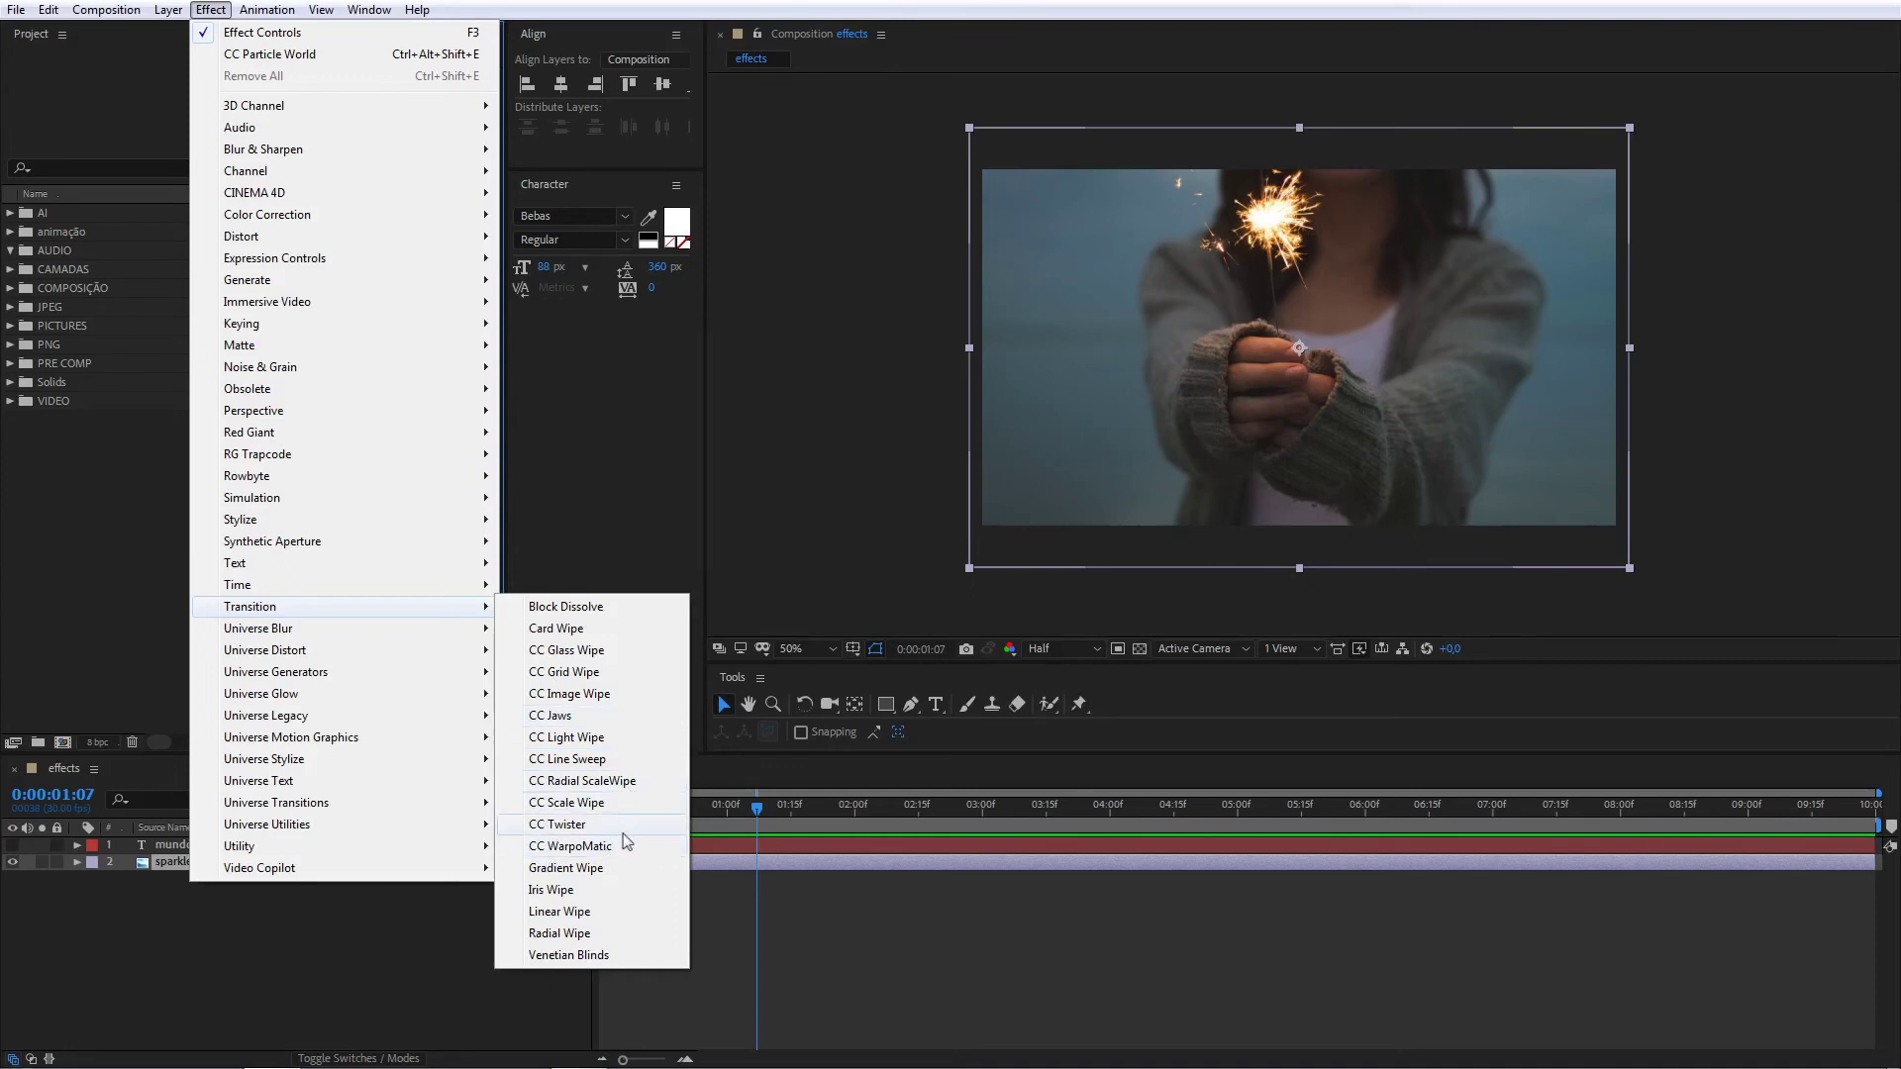
mouse_move(285, 863)
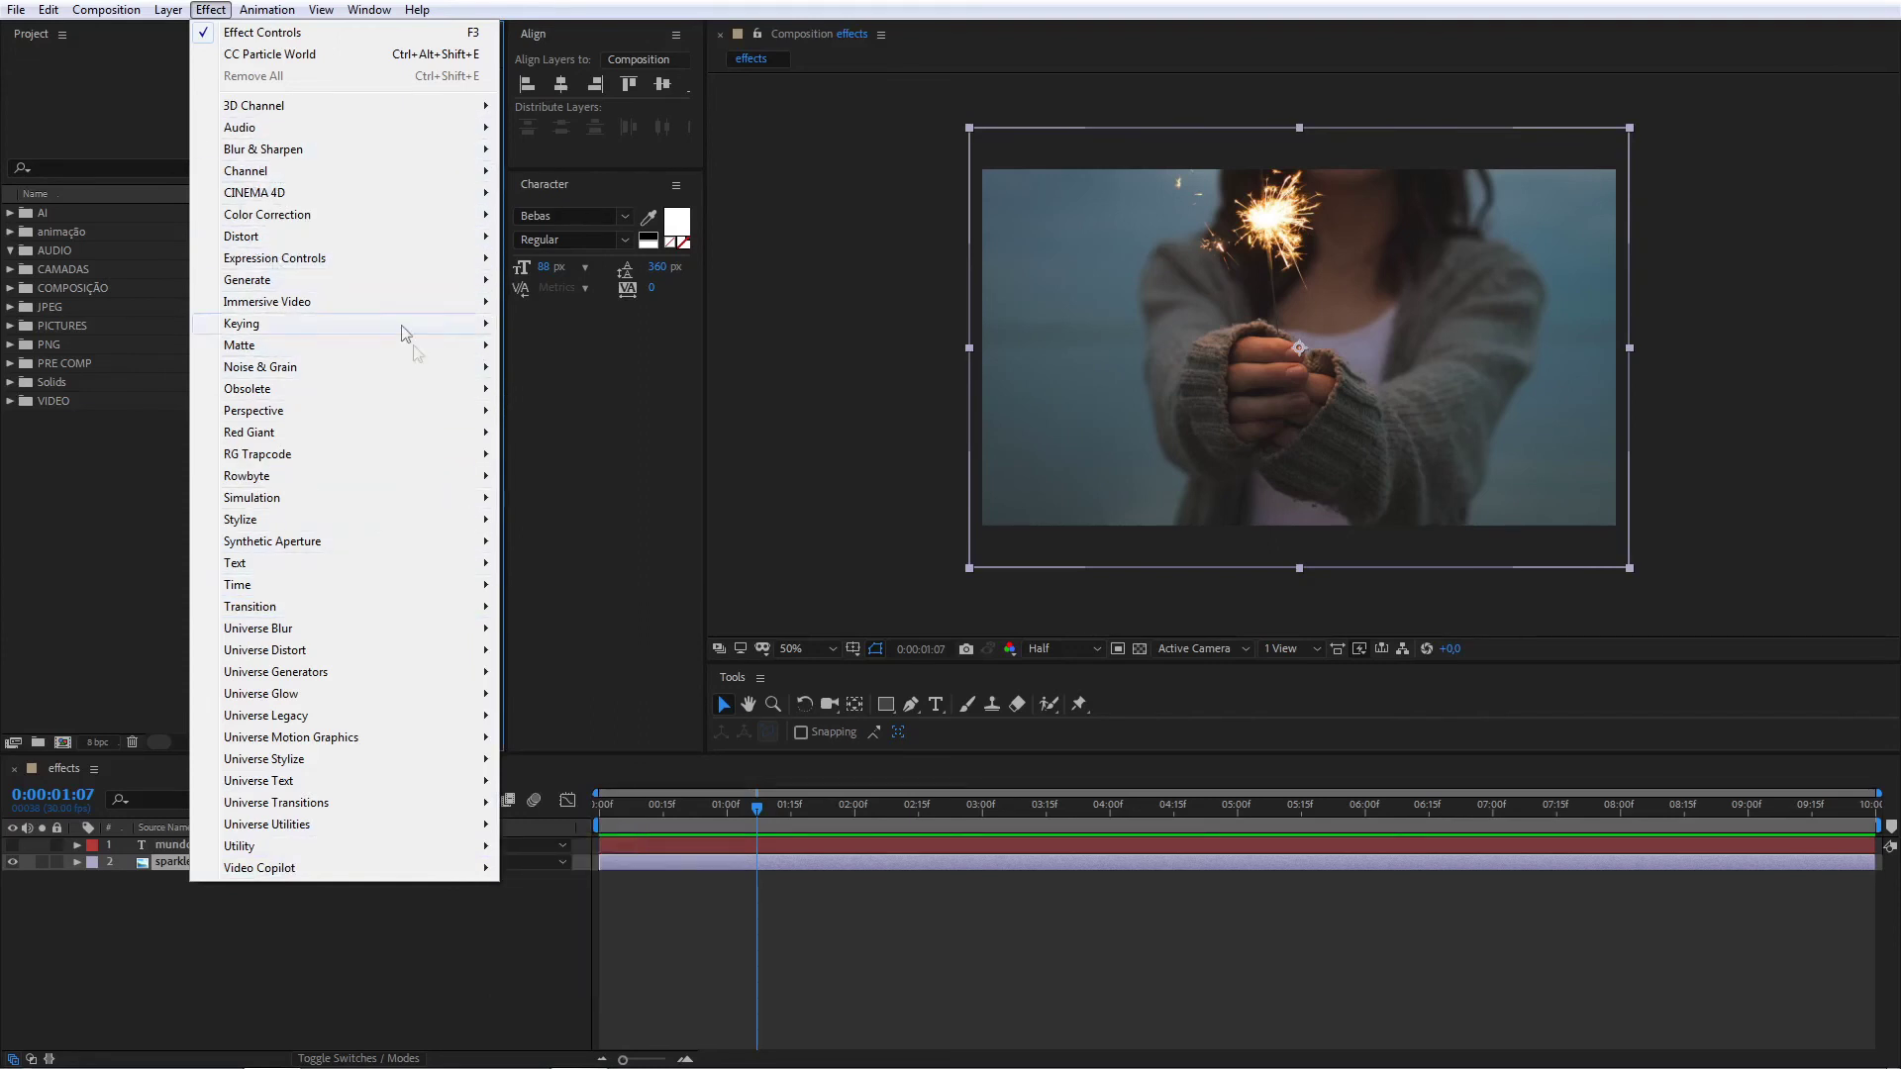
left_click(442, 951)
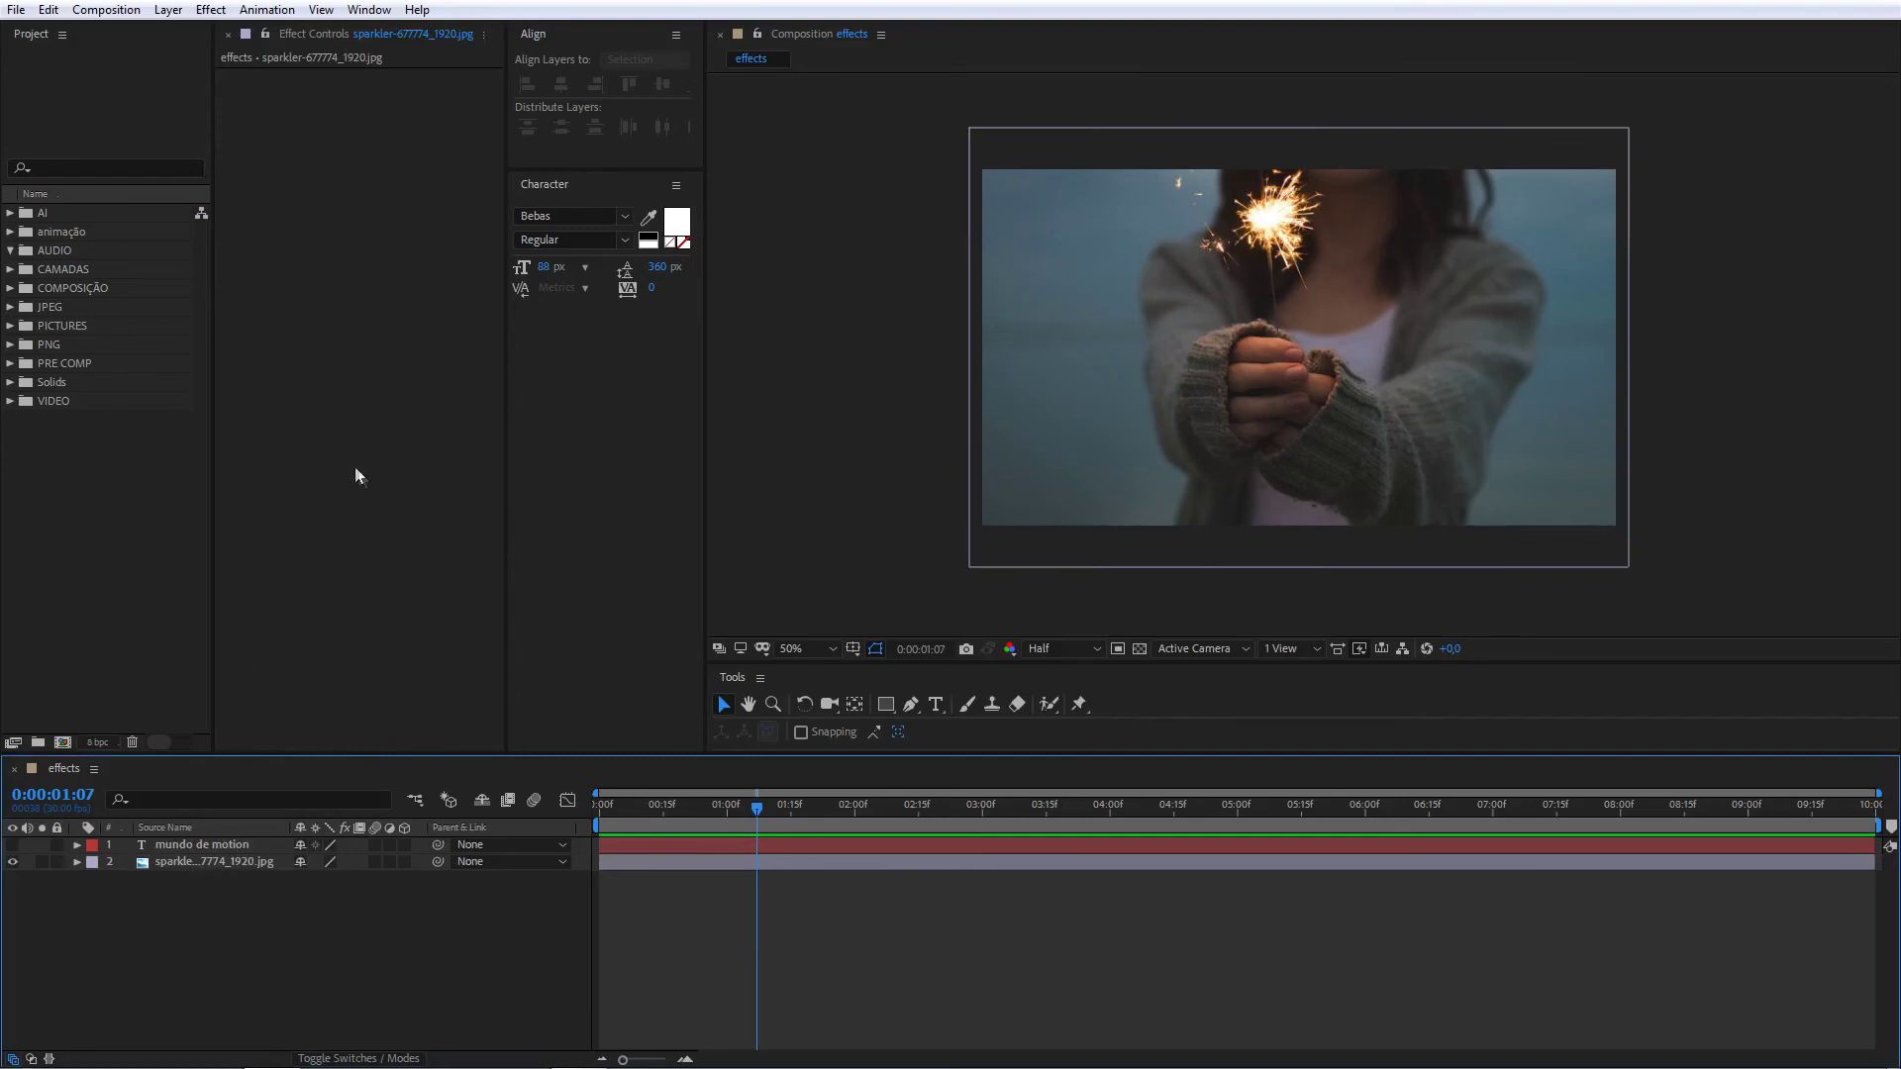
mouse_move(222, 72)
left_mouse_down()
mouse_move(347, 123)
mouse_move(467, 348)
mouse_move(442, 480)
left_mouse_up()
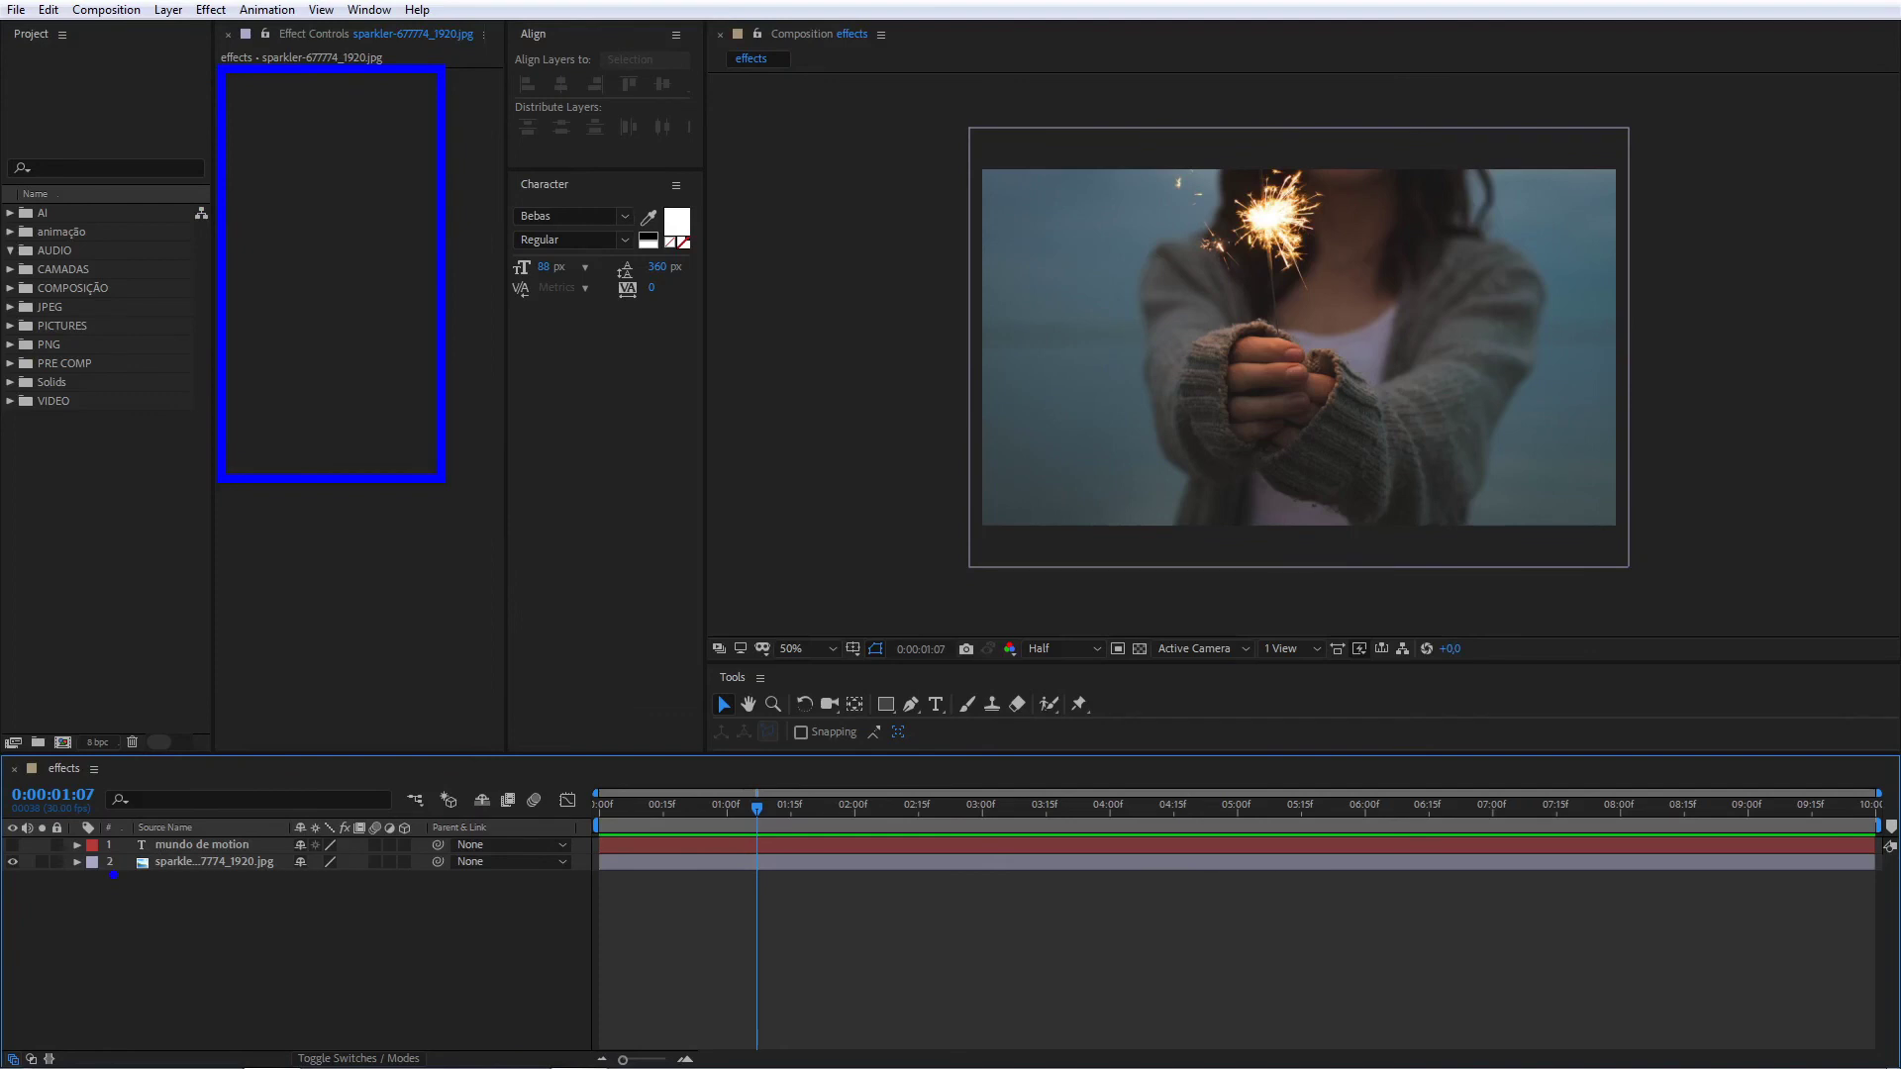
left_click_drag(55, 819, 635, 1028)
key("Escape")
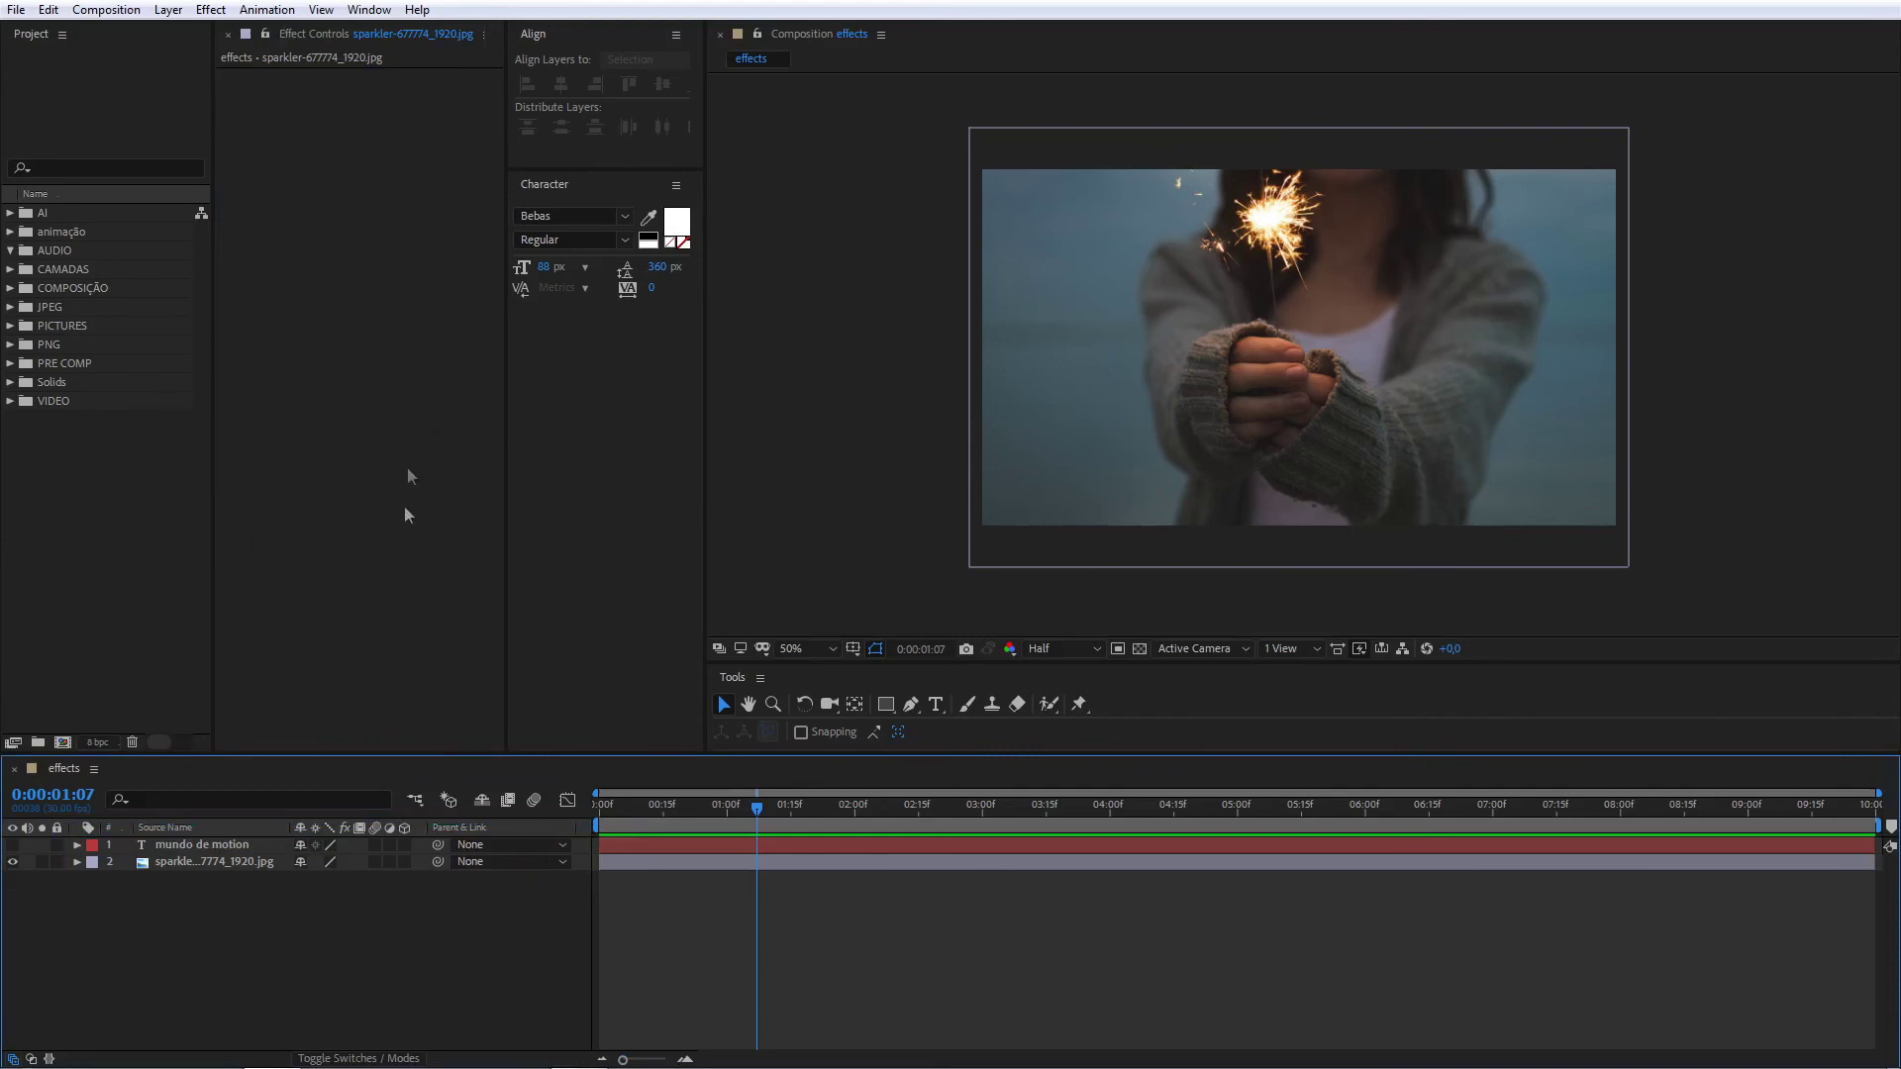
Step: Show the "mundo de motion" text layer, hide the sparkler image layer, and select the text layer
left_click(13, 845)
left_click(12, 862)
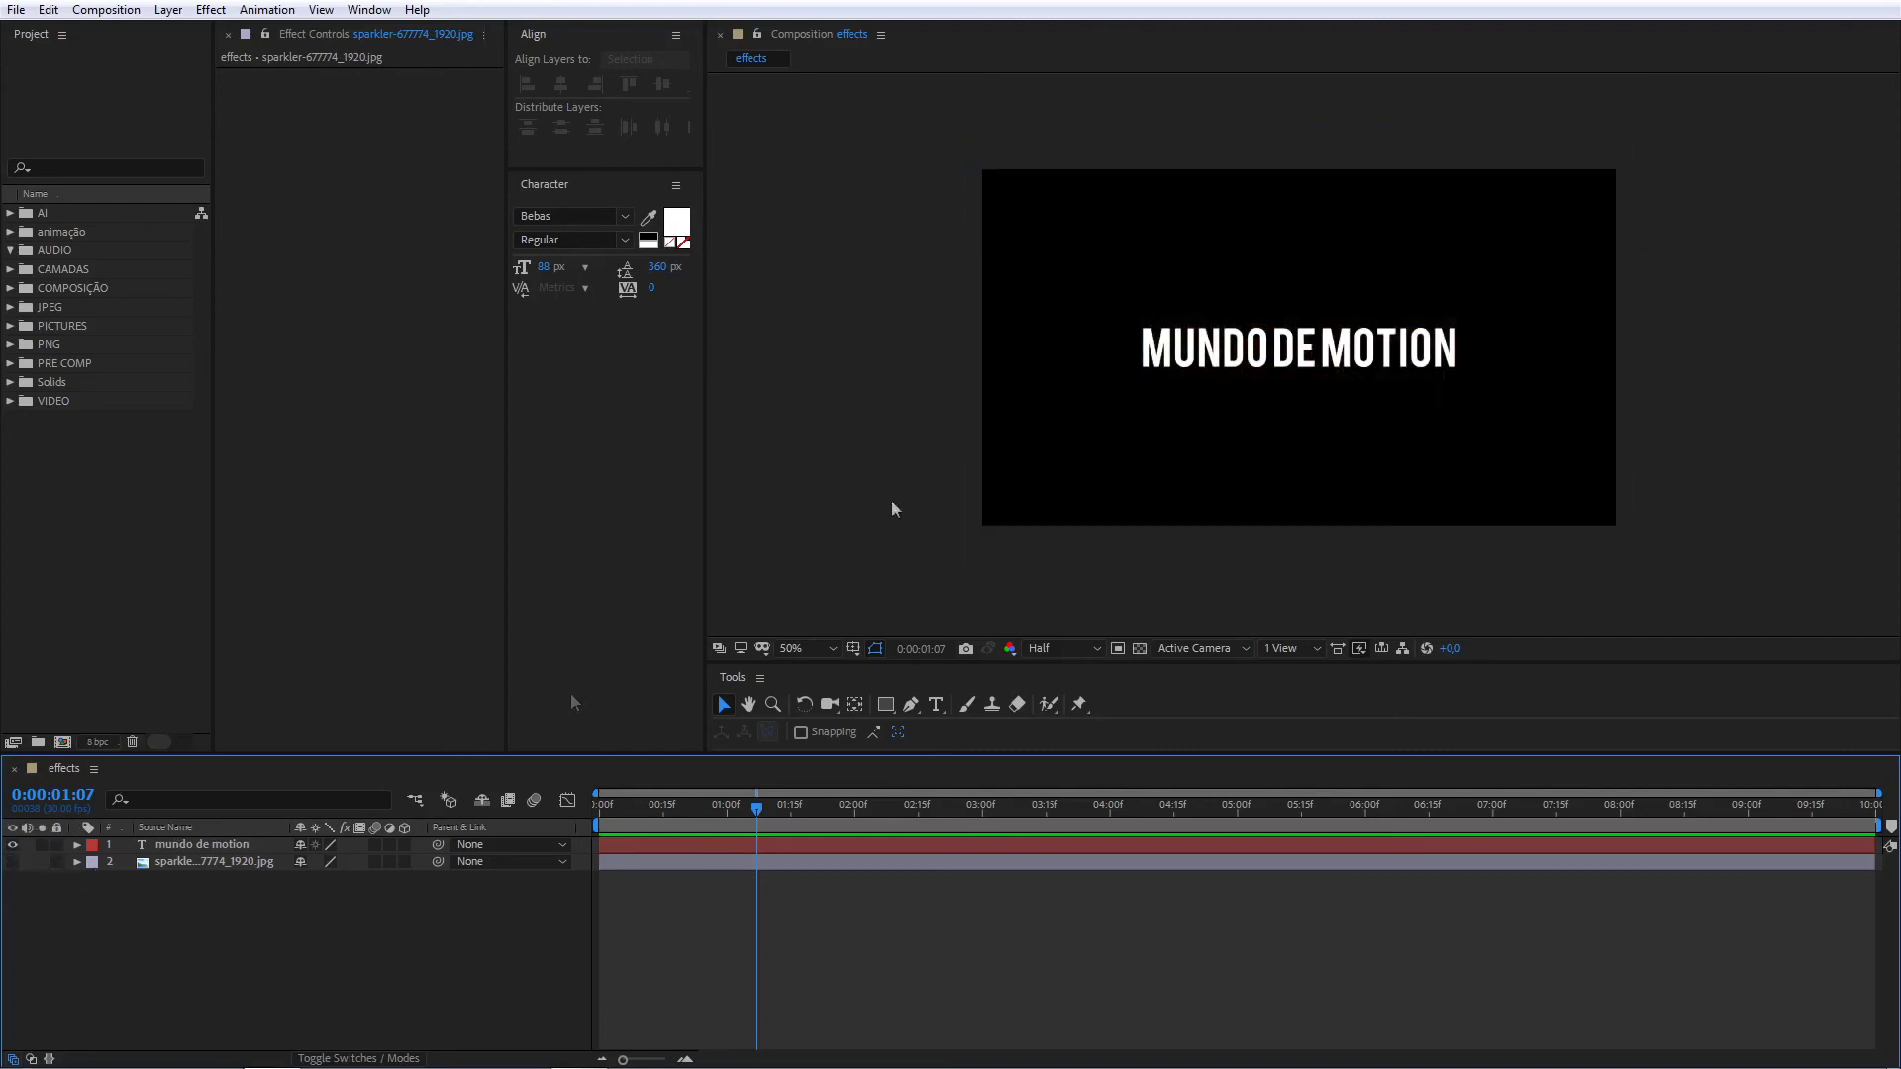
left_click(200, 850)
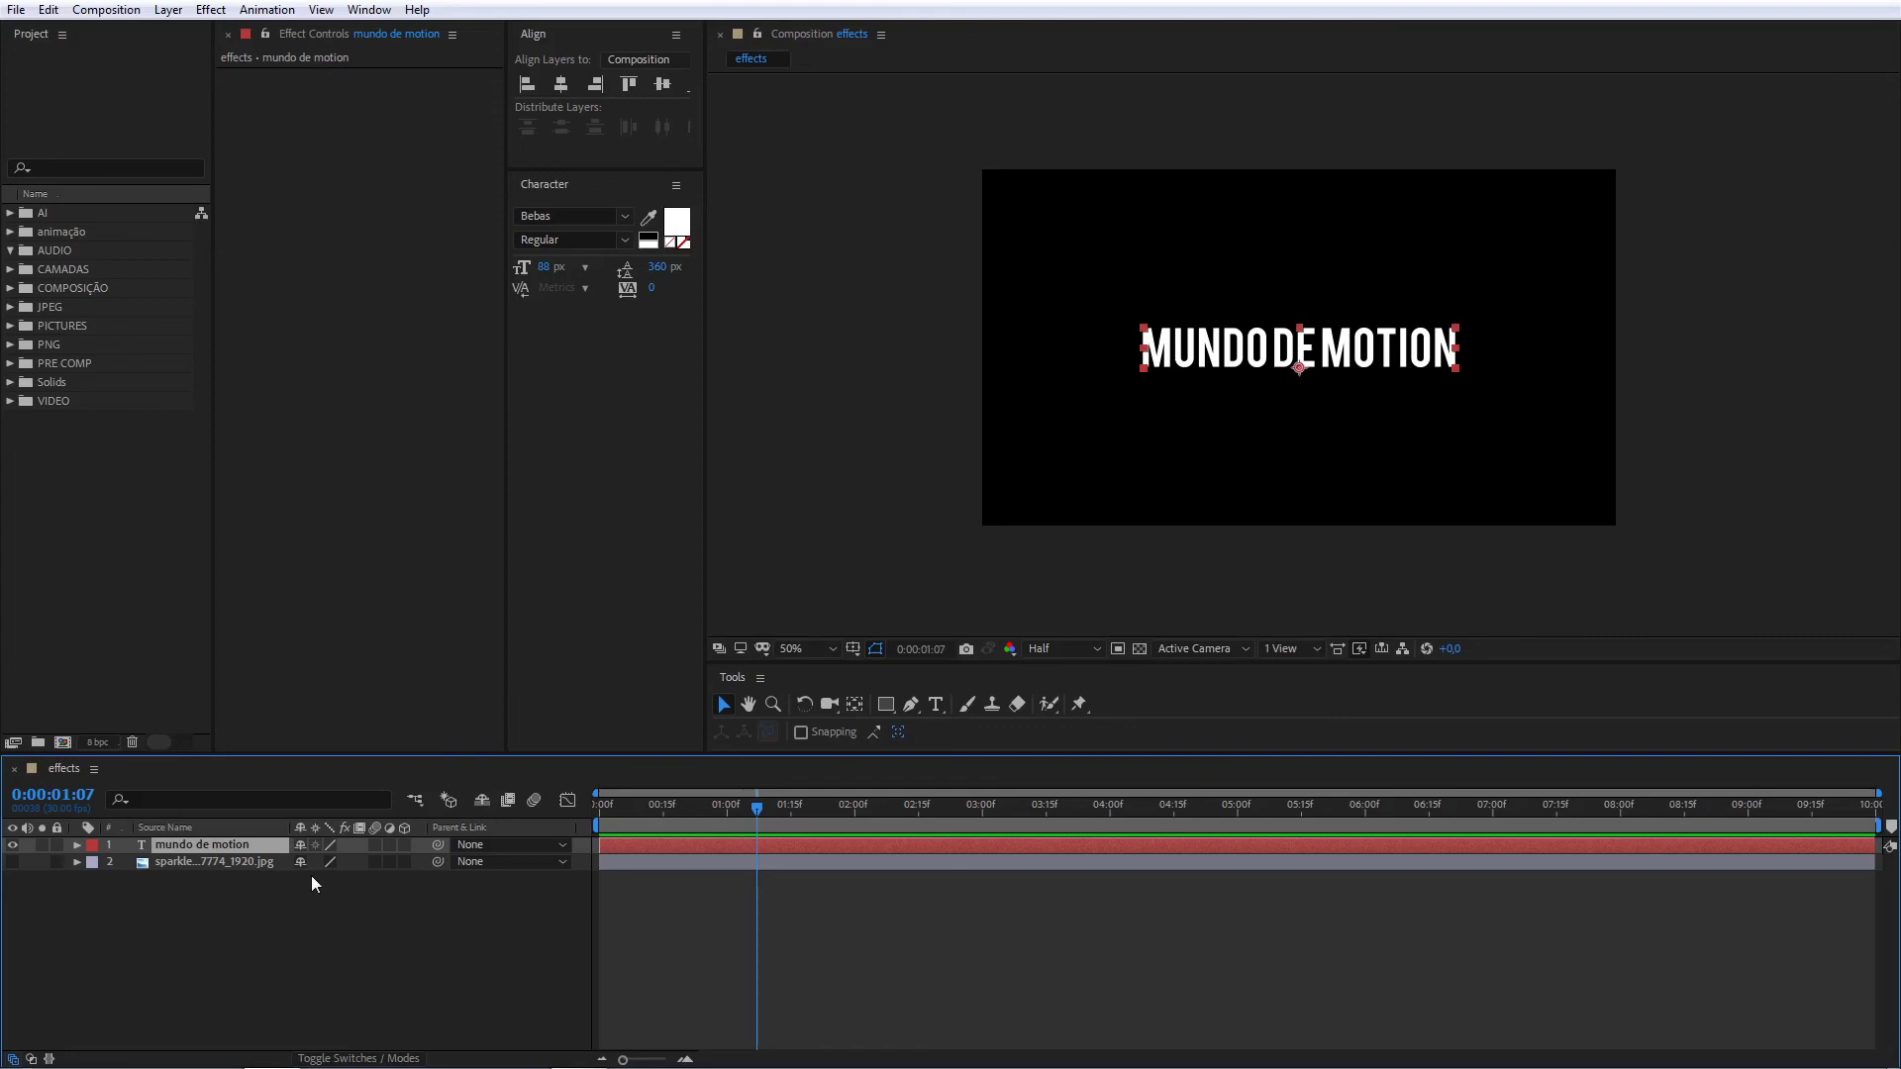
Step: Search the quick effect finder for "part" and apply CC Particle Systems II to the text layer
key("ctrl+space")
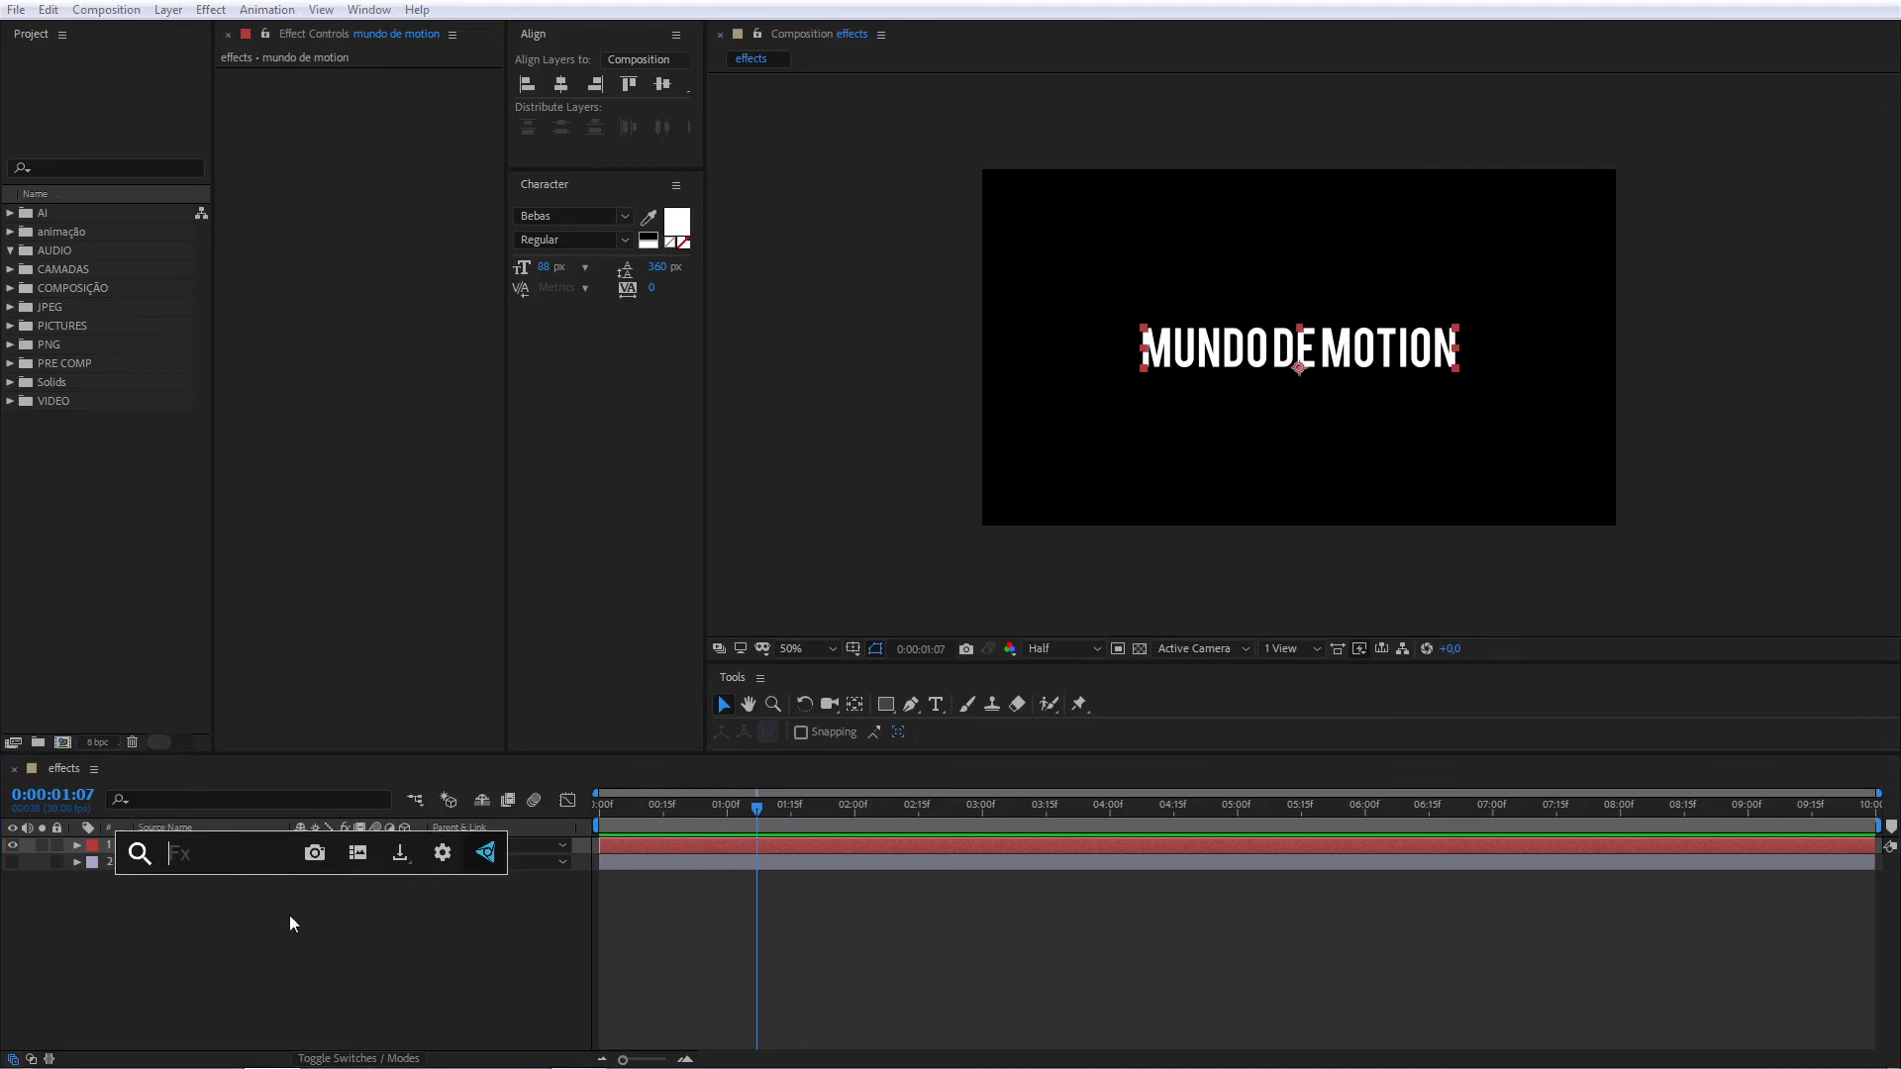
type("part")
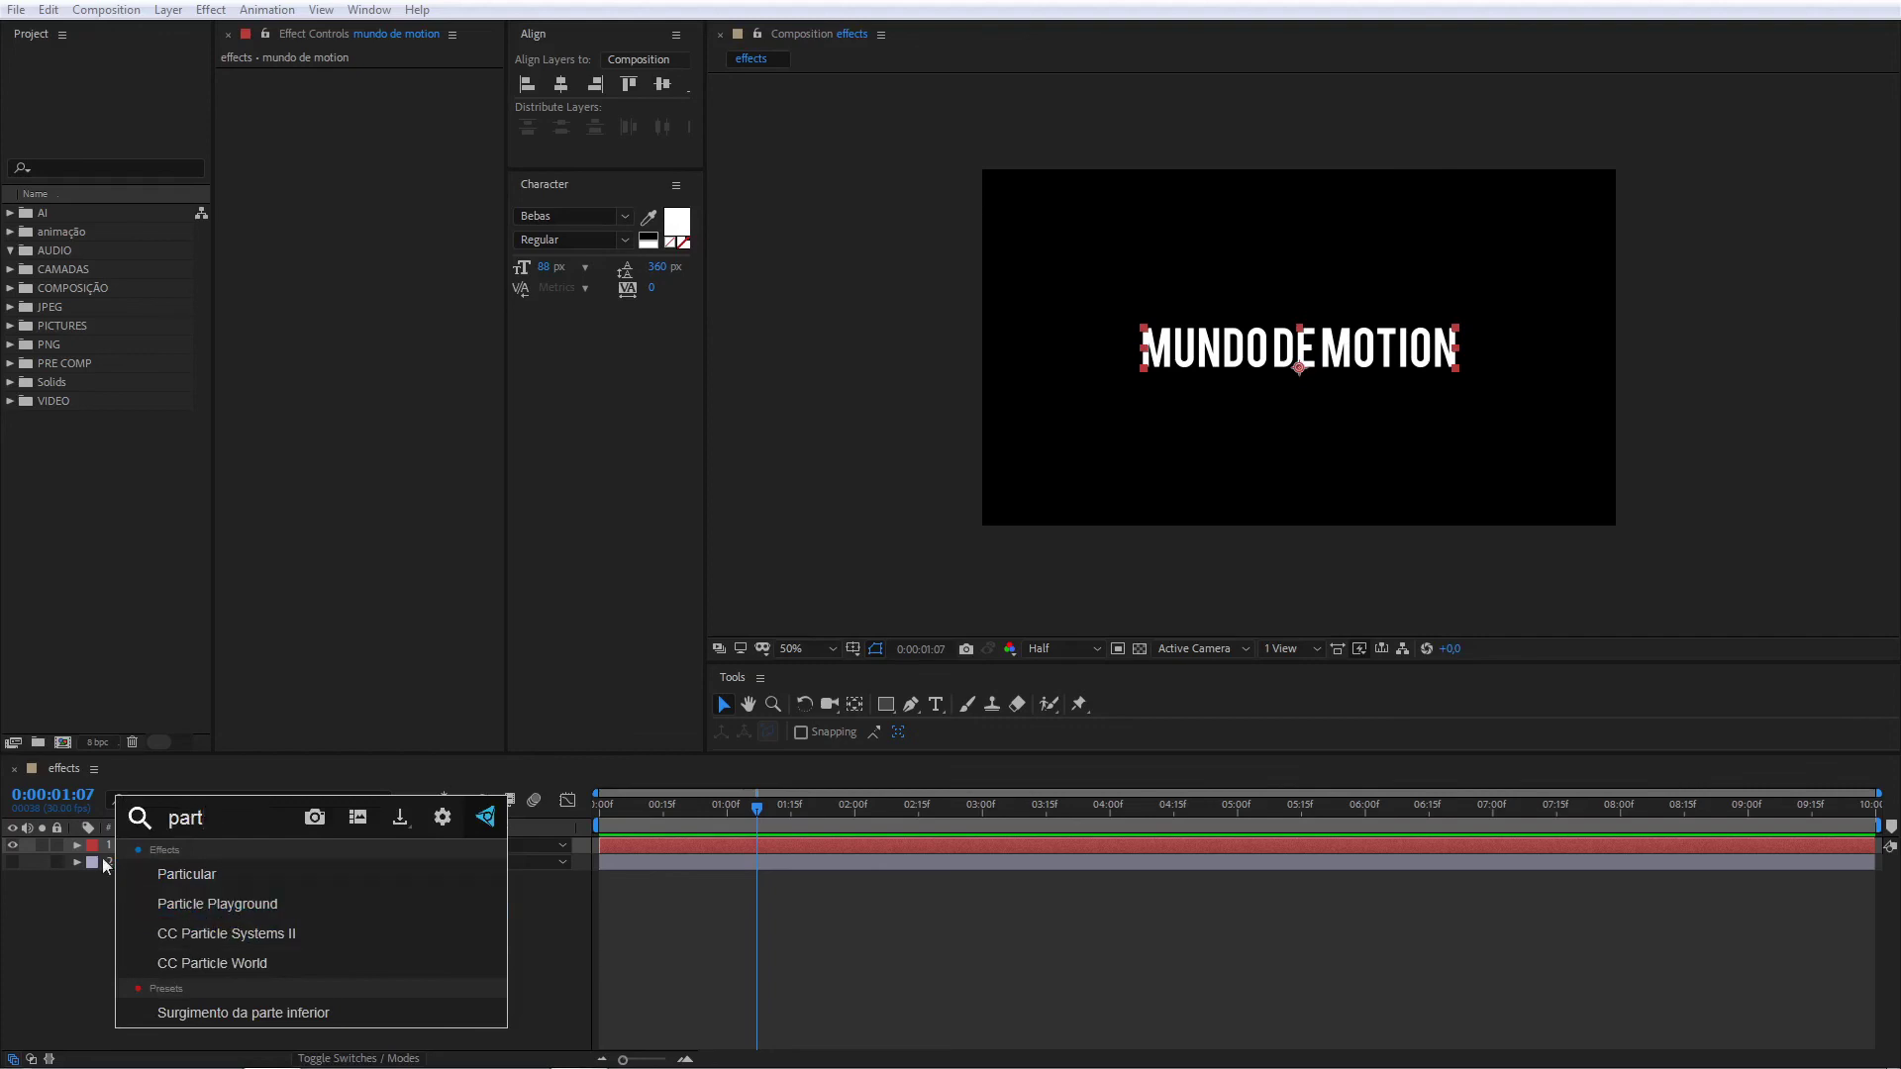
left_click(232, 938)
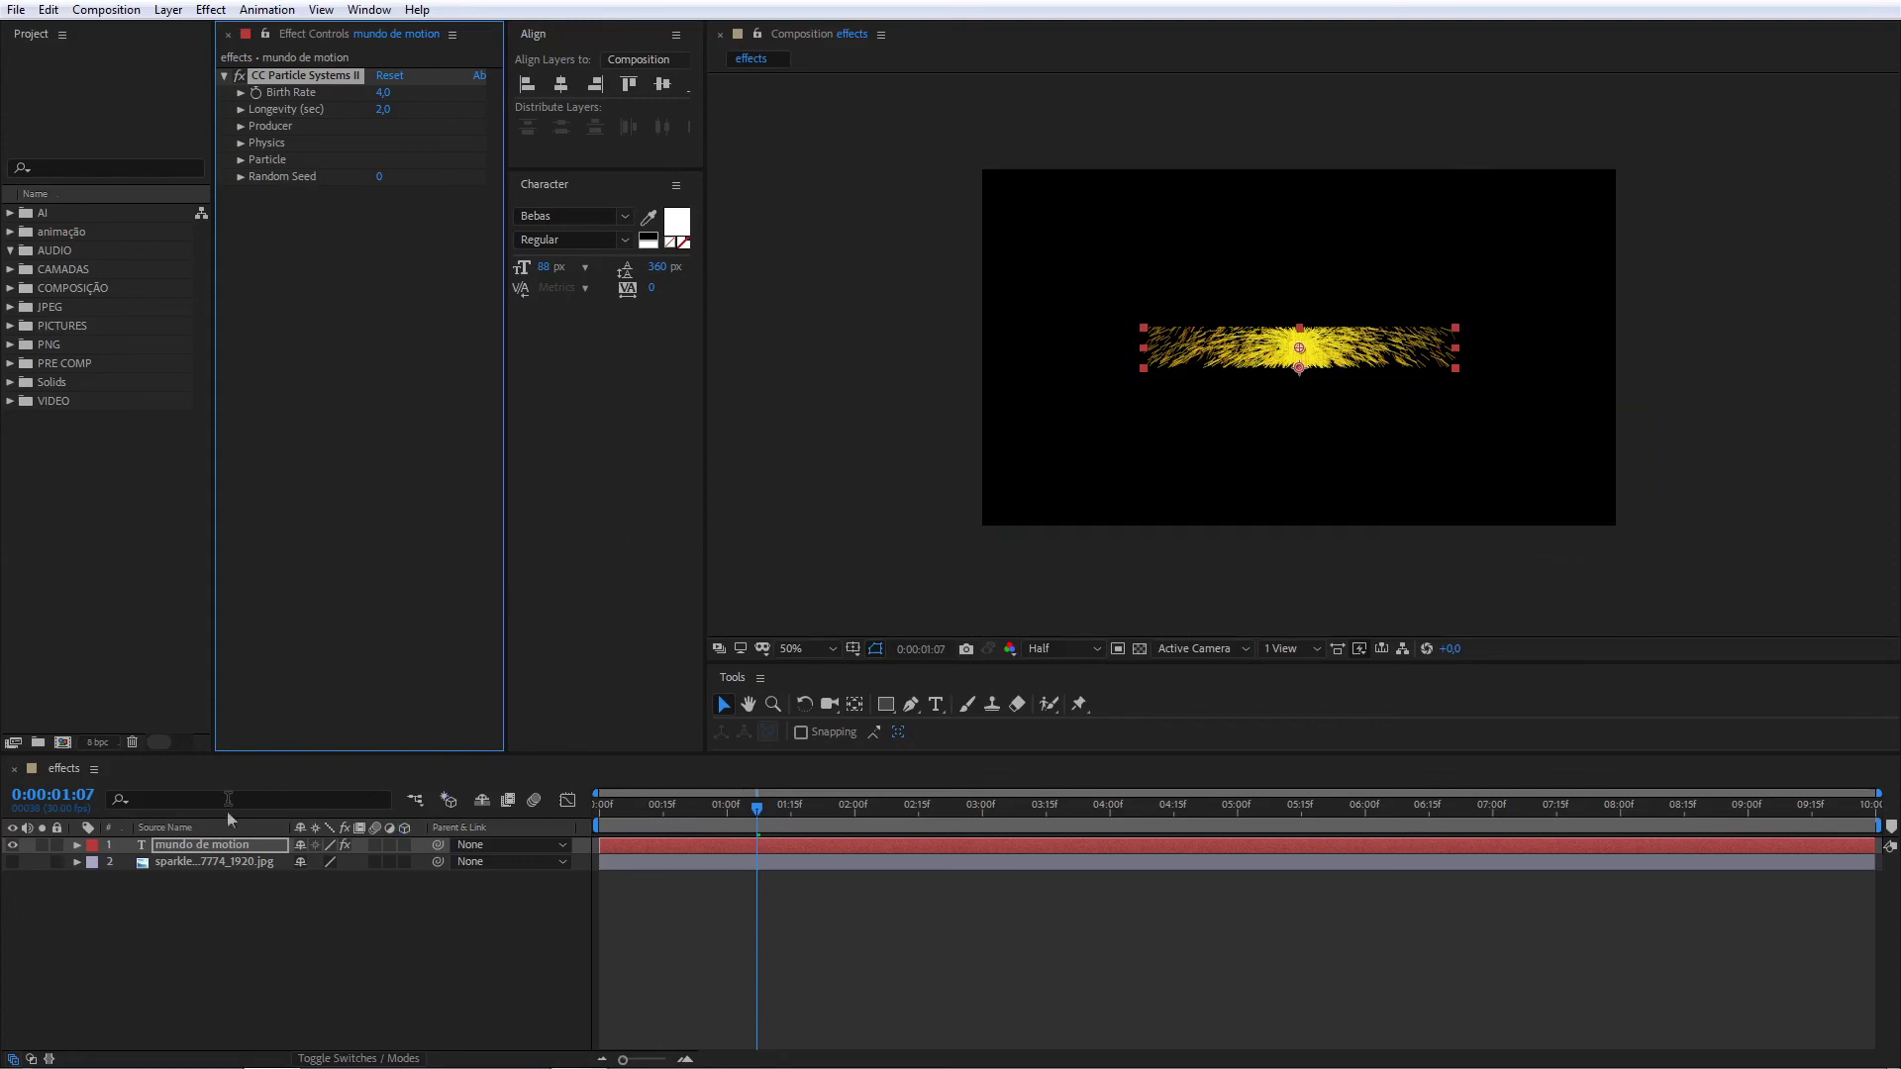
Step: Search the quick effect finder for "compo" and add CC Composite to the "mundo de motion" text layer
left_click(216, 841)
key("ctrl+space")
type("cvompo")
key("BackSpace")
key("BackSpace")
key("BackSpace")
key("BackSpace")
key("BackSpace")
type("ompoo")
key("BackSpace")
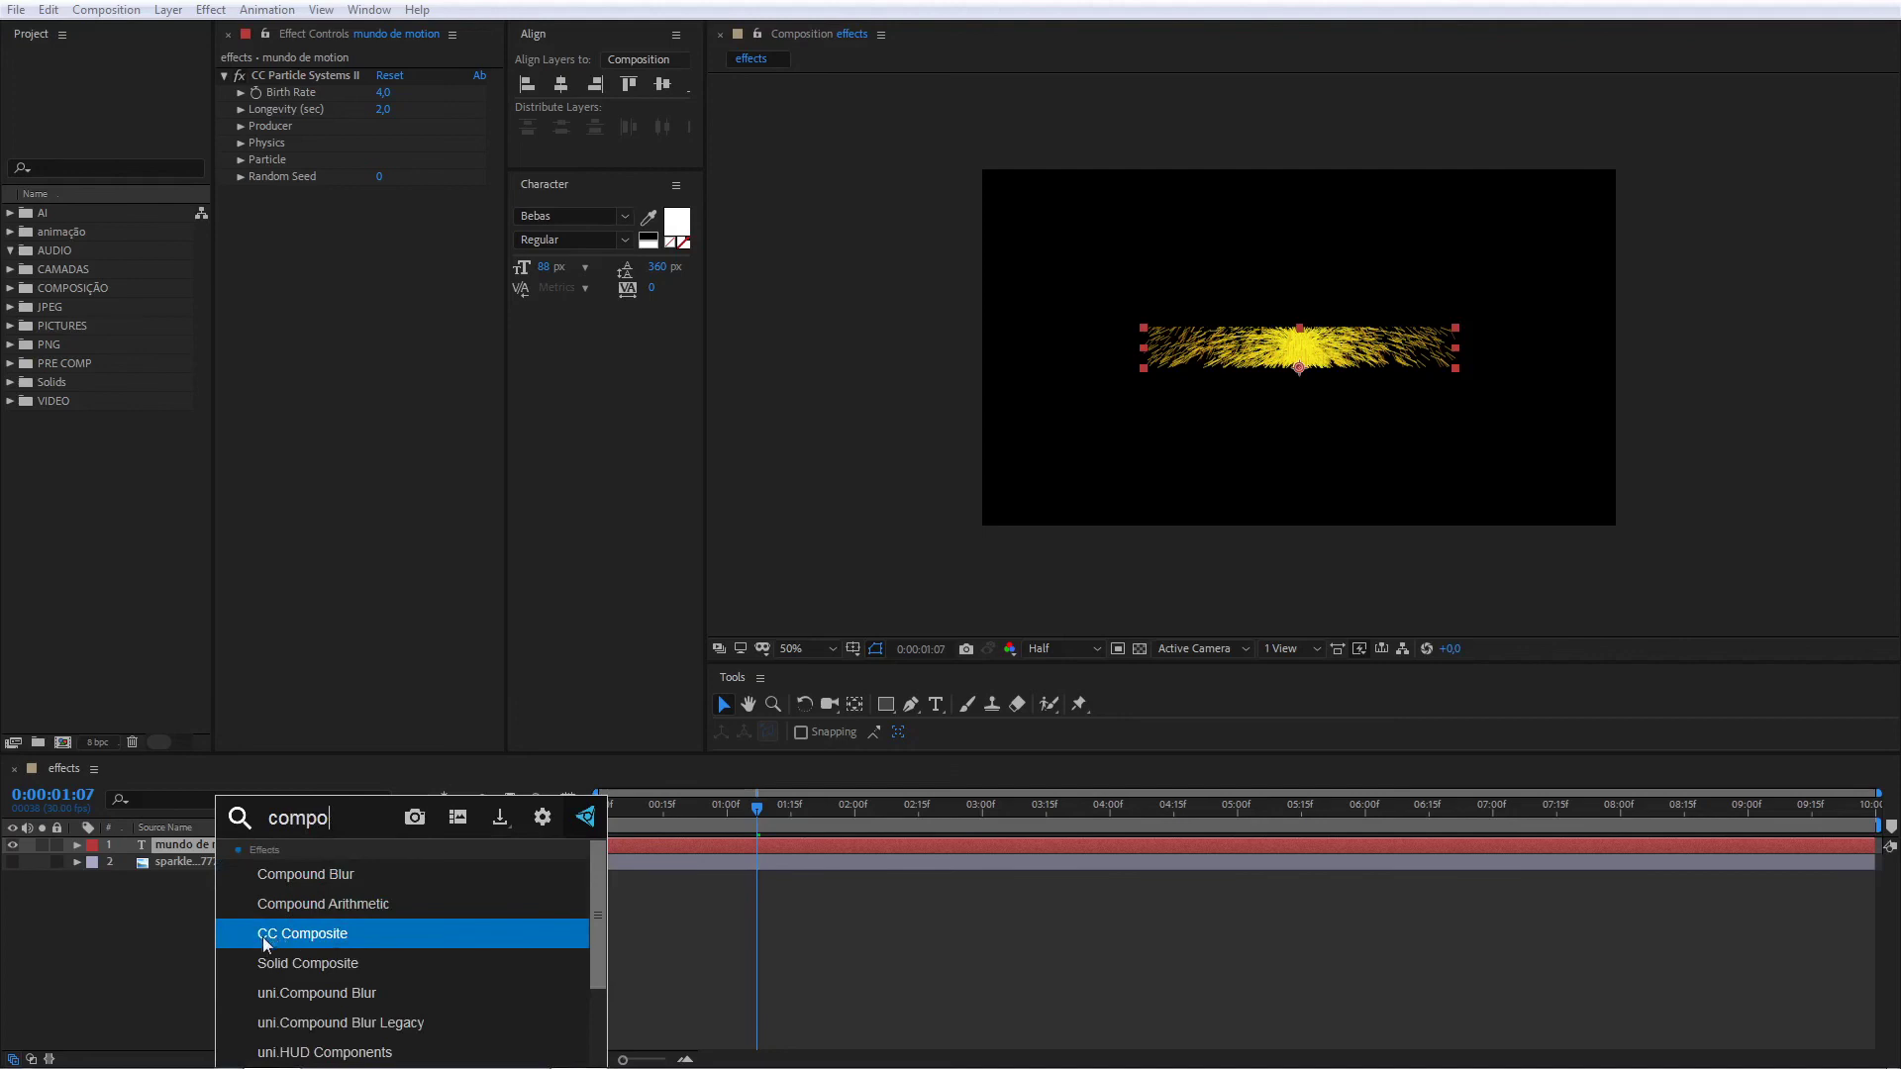
left_click(318, 935)
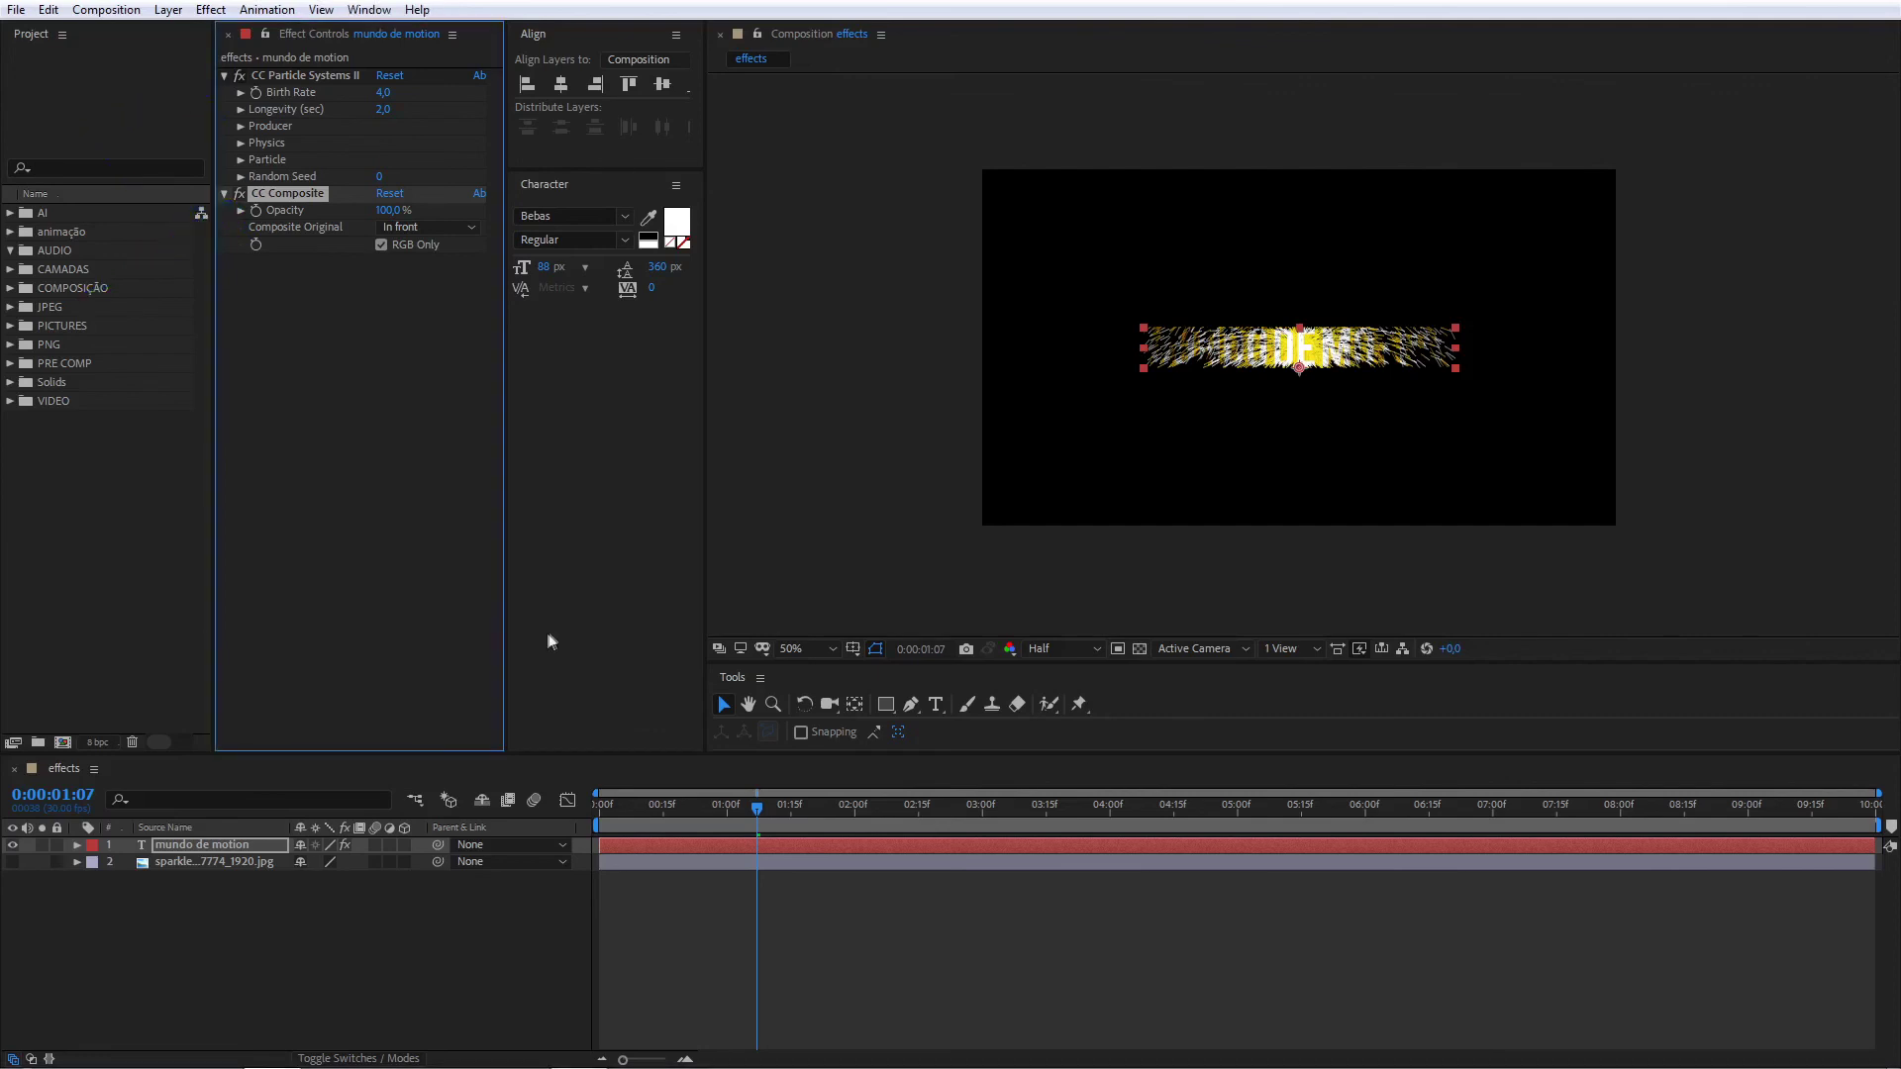
Step: Move CC Composite above CC Particle Systems II in the effect order, and remove all effects from the text layer
mouse_move(294, 193)
left_mouse_down()
mouse_move(293, 97)
mouse_move(301, 179)
left_mouse_up()
left_click_drag(287, 193, 281, 74)
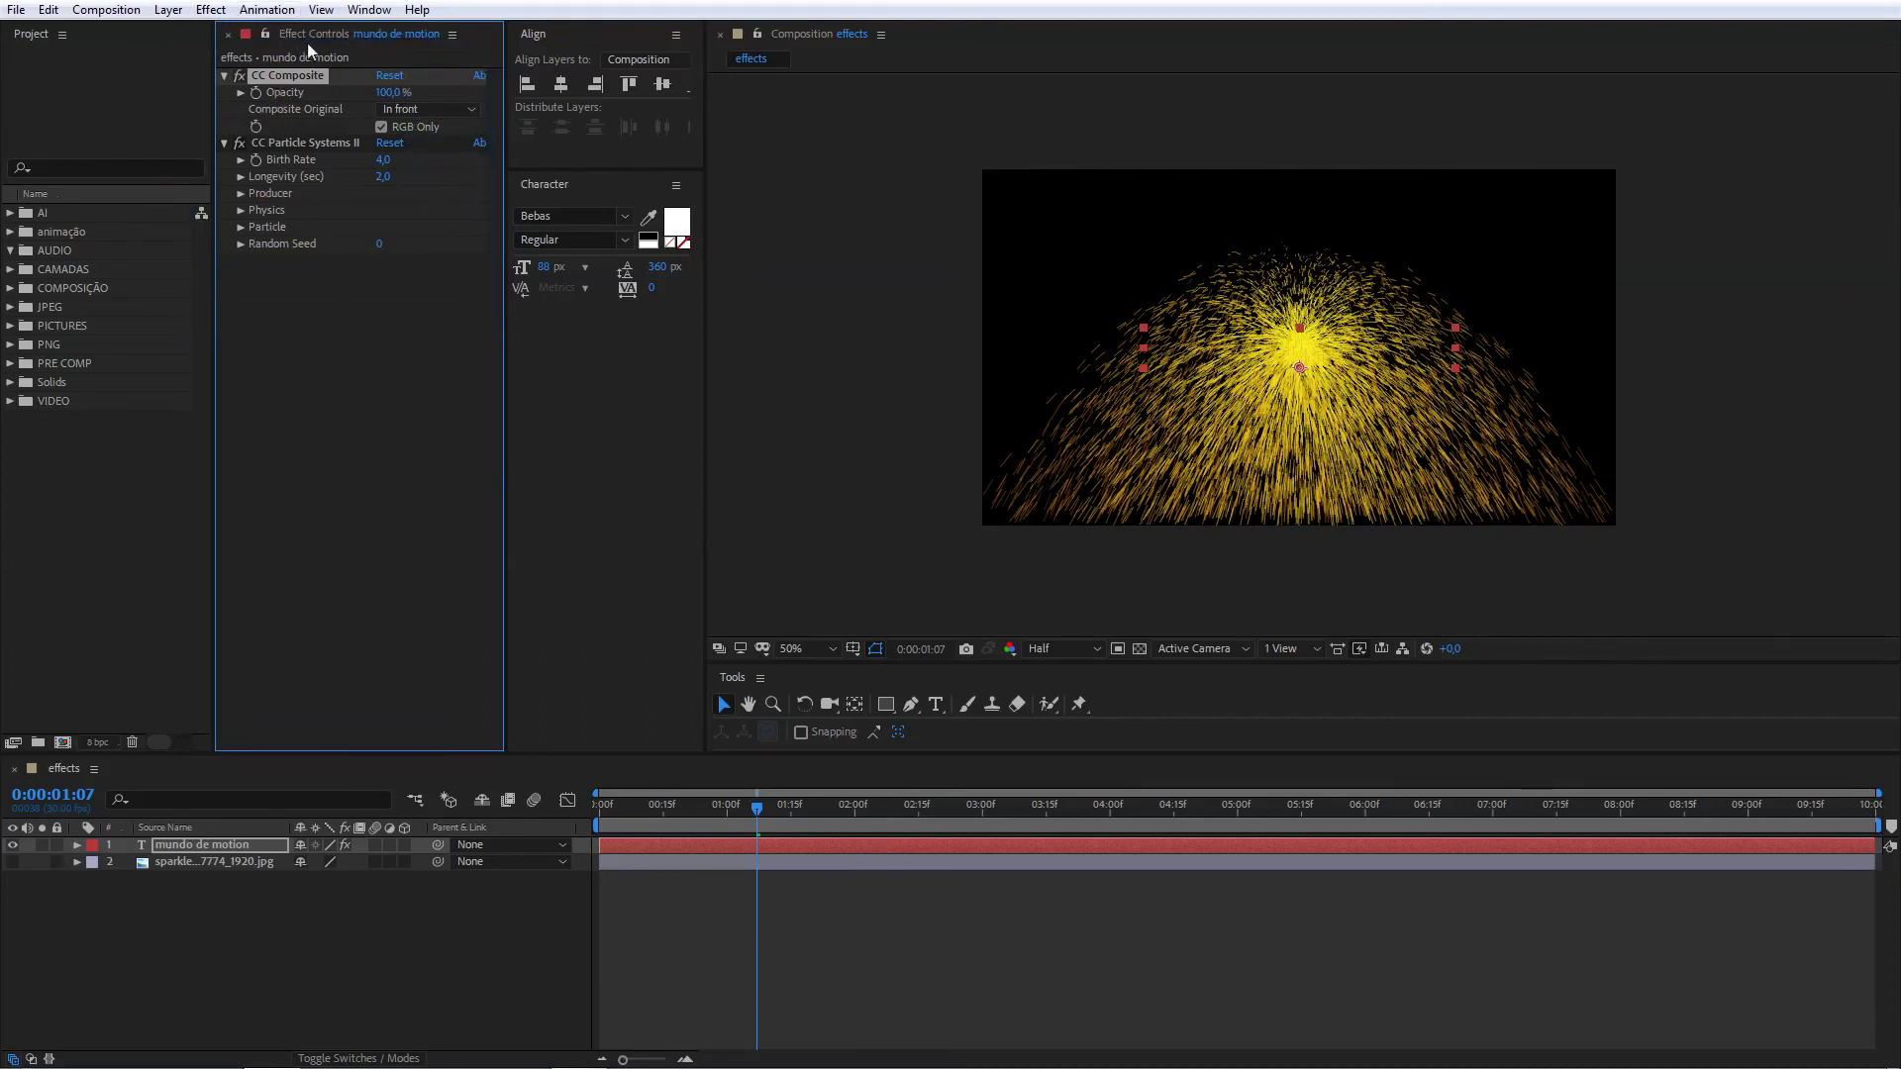
left_click(297, 316)
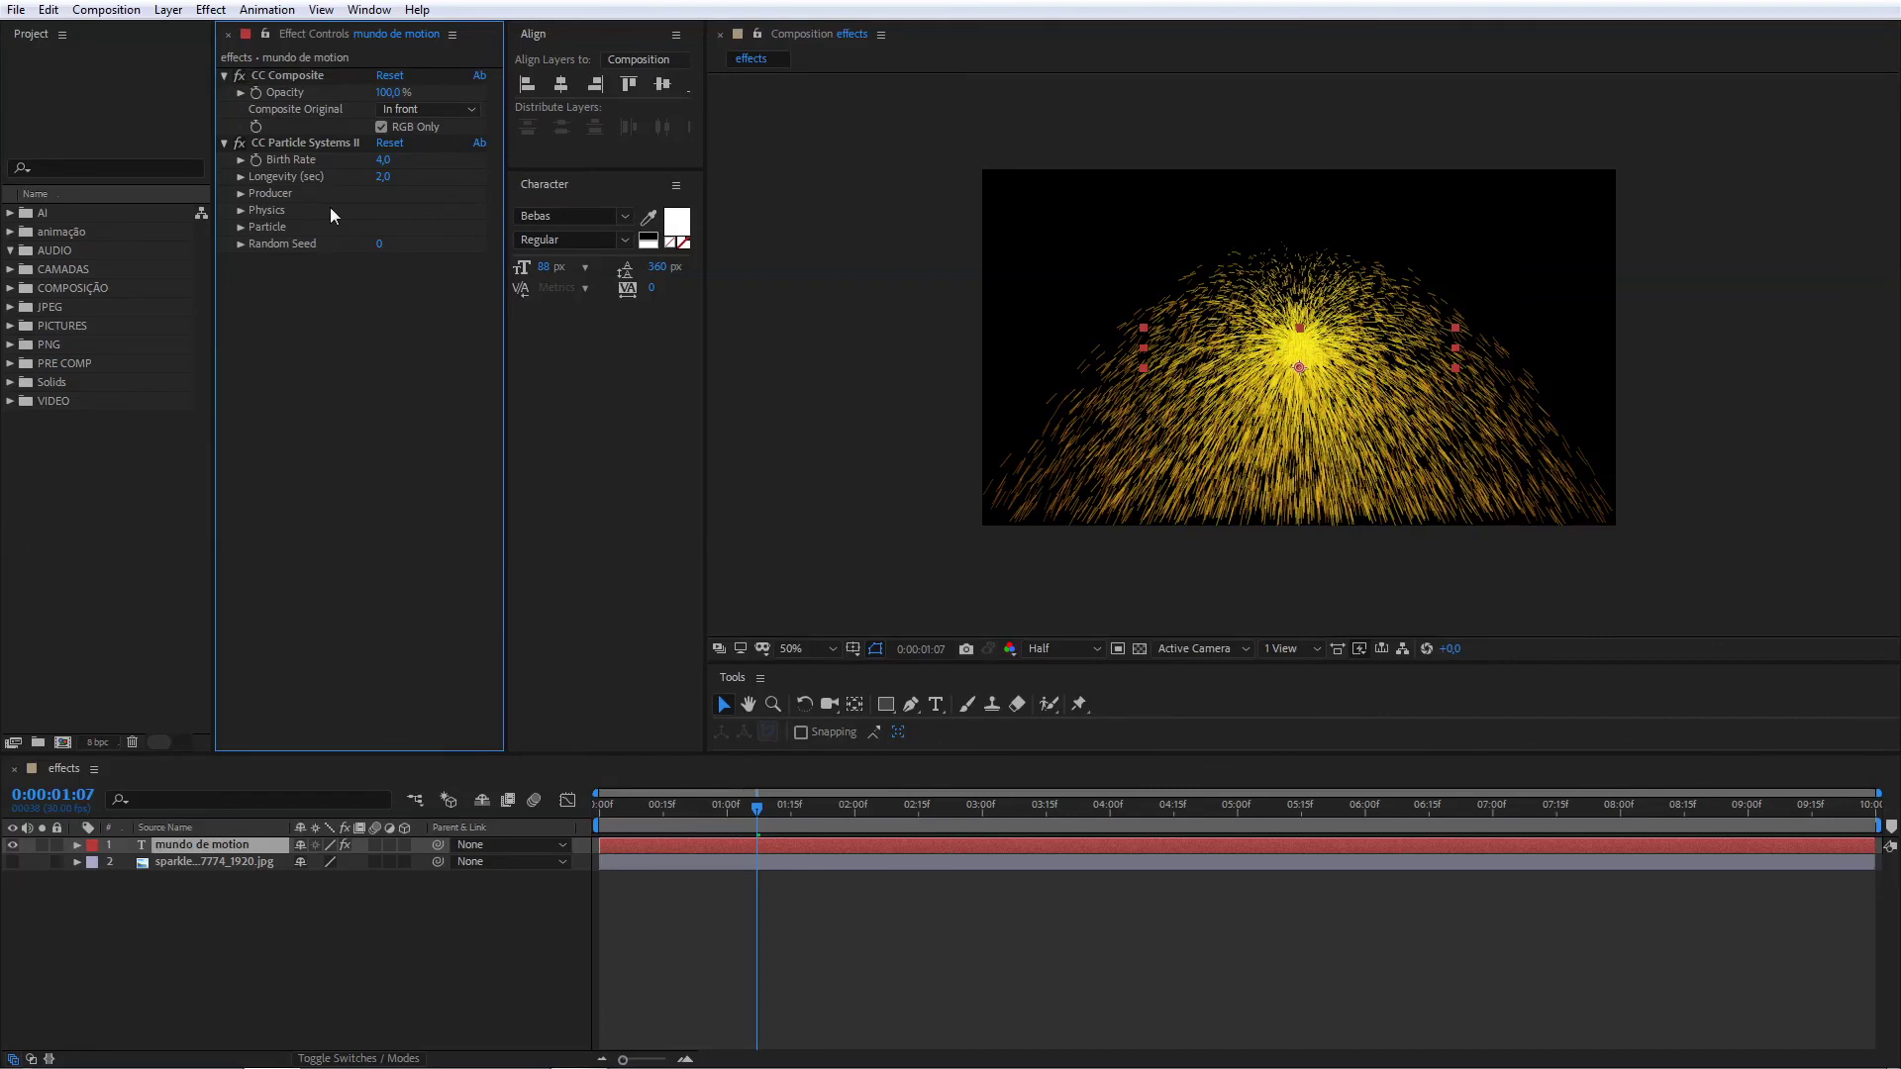
key("ctrl+shift+e")
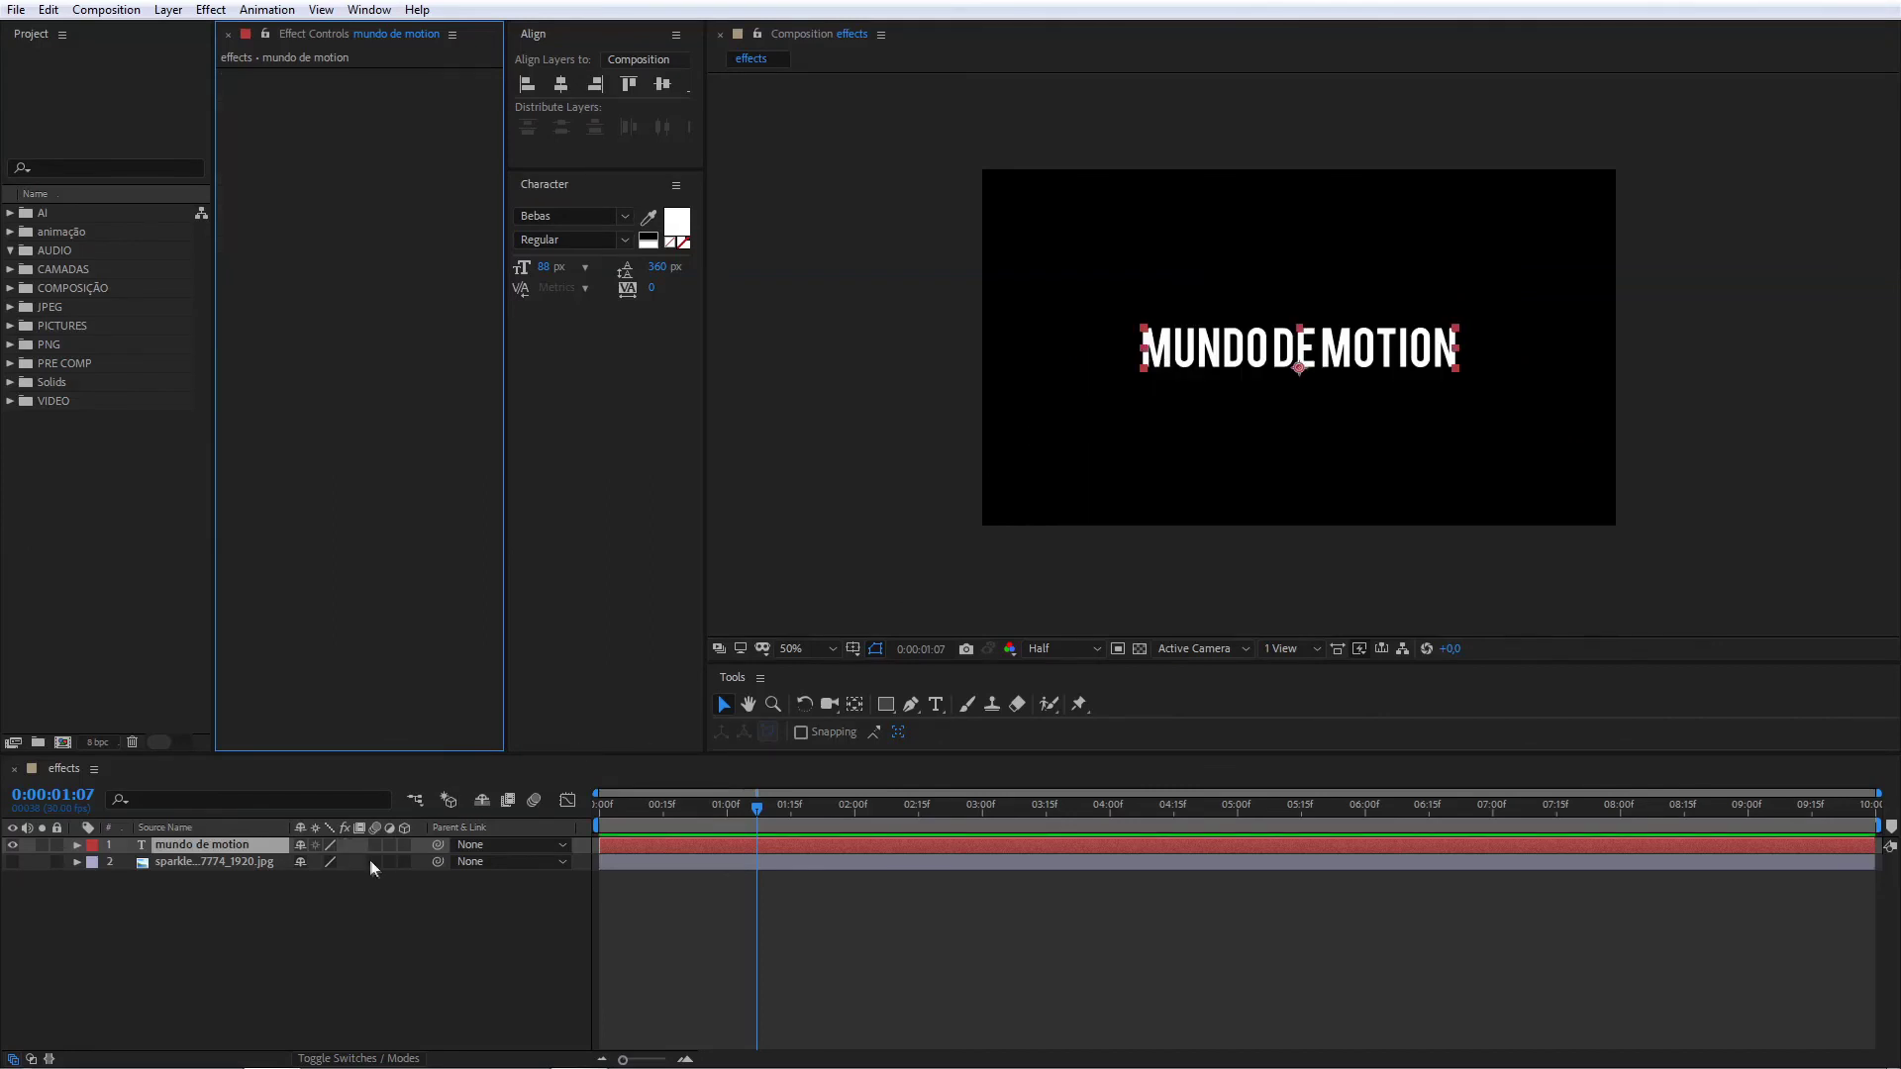